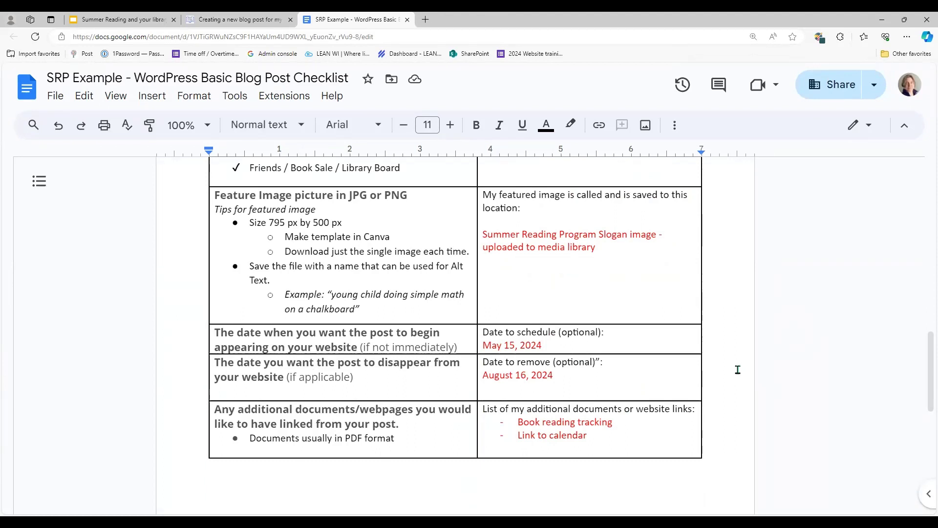
# Step: Show the start of the post checklist with its answer column and start a new post in WordPress
pyautogui.scroll(2, 739, 369)
pyautogui.scroll(10, 737, 366)
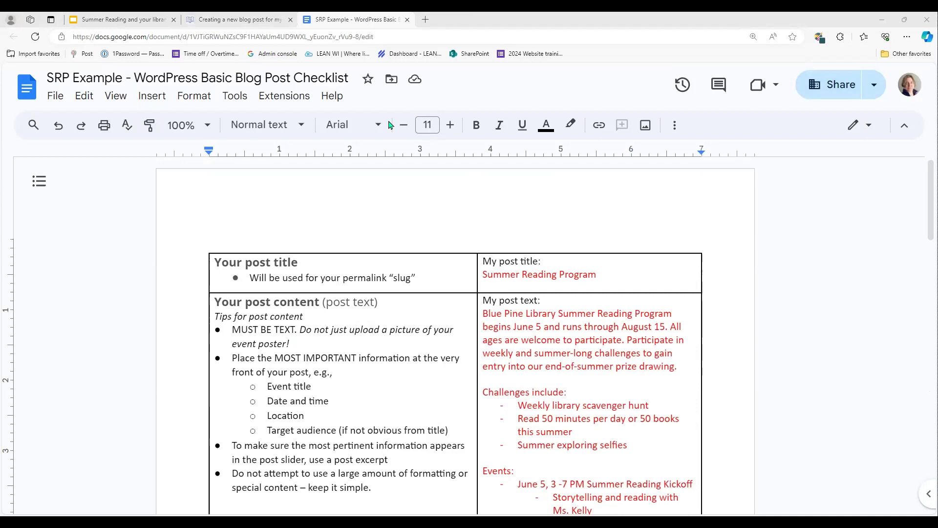
pyautogui.click(288, 41)
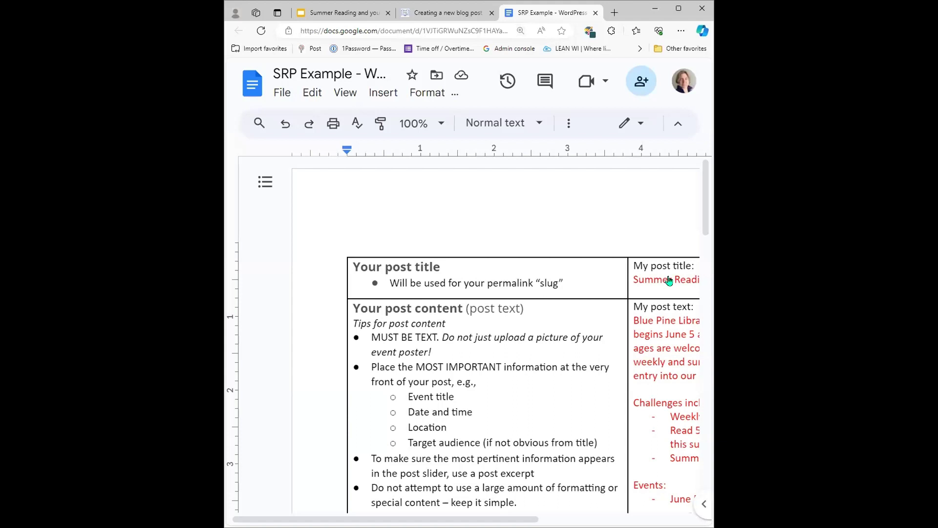
pyautogui.hscroll(2, 349, 247)
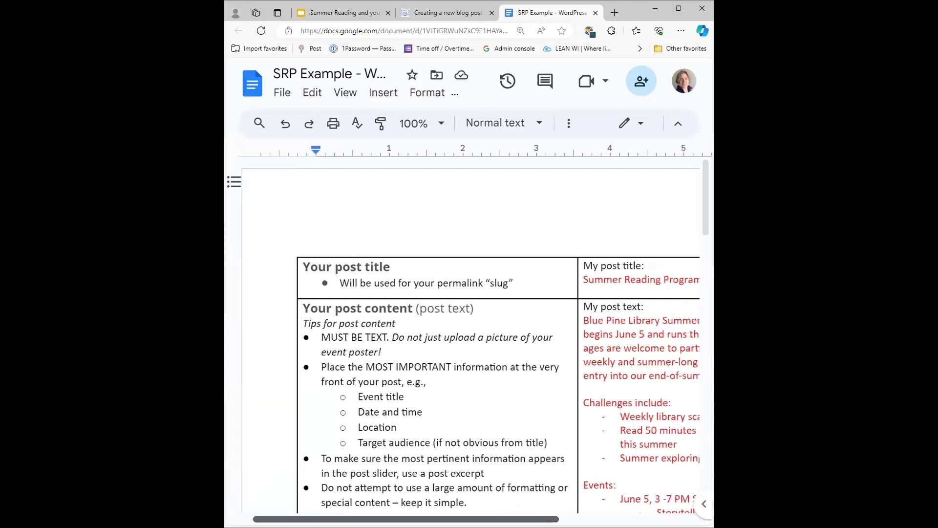
pyautogui.hscroll(4, 464, 337)
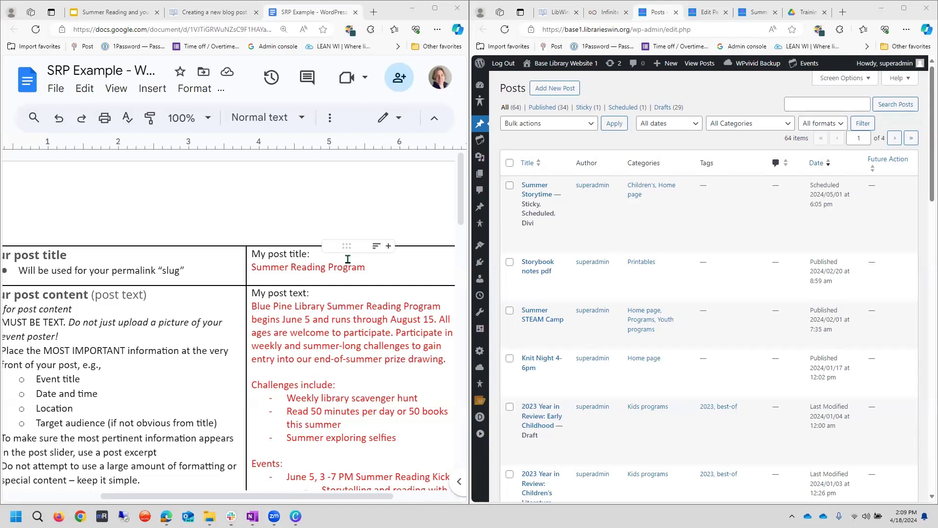
pyautogui.scroll(-3, 348, 259)
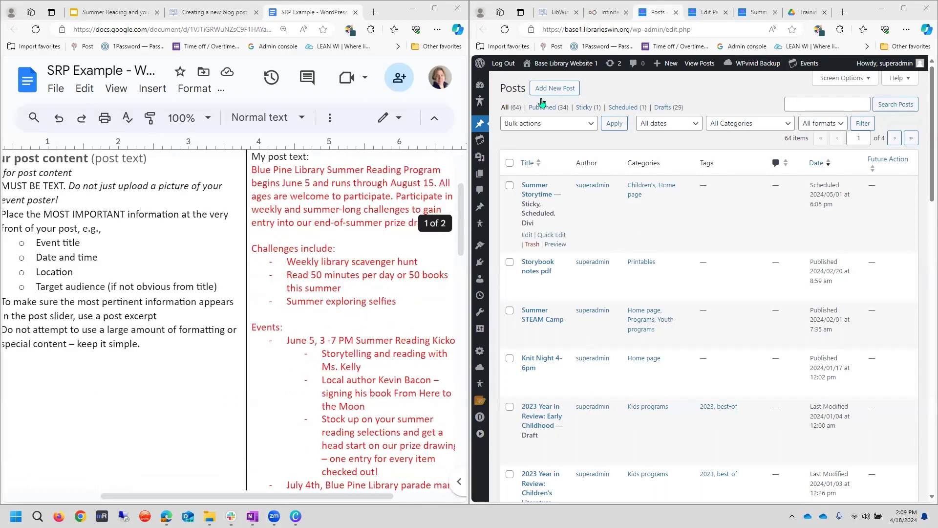
pyautogui.click(555, 93)
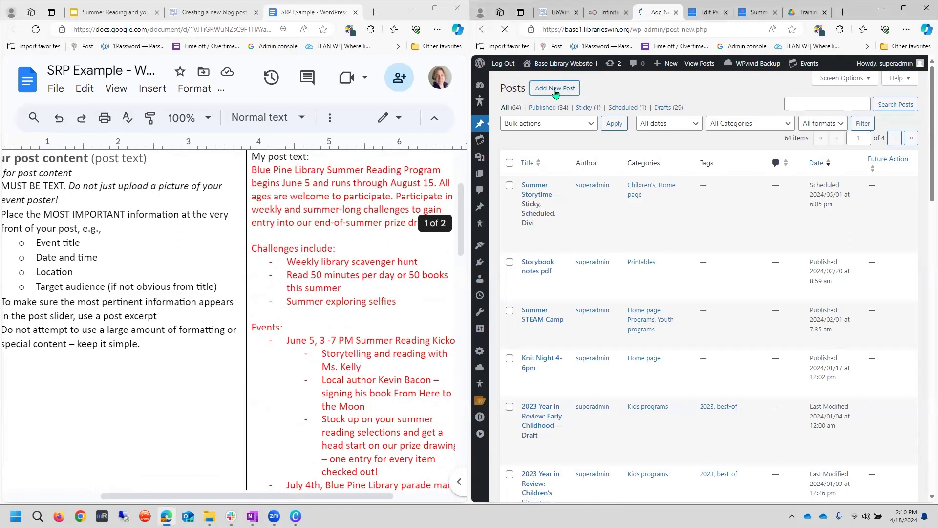
# Step: Copy the post title "Summer Reading Program" from the checklist into the new post's title
pyautogui.scroll(3, 288, 205)
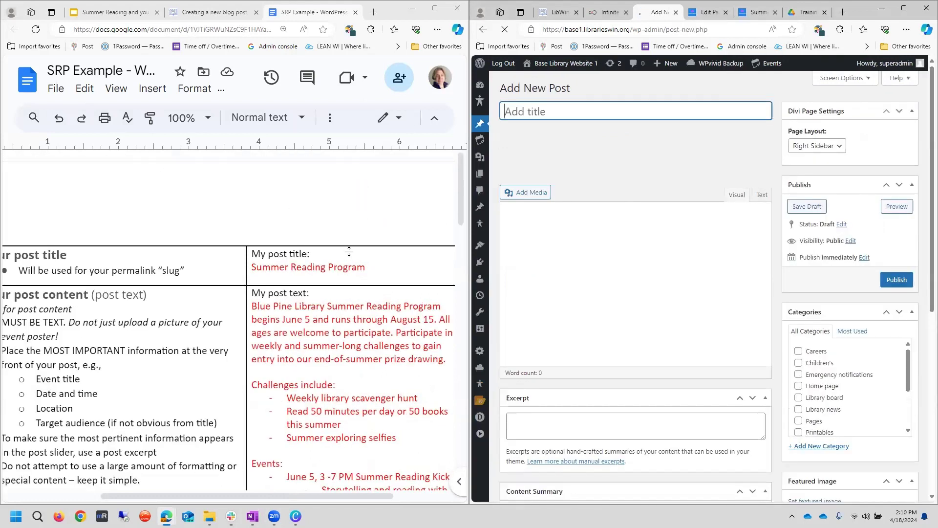
pyautogui.moveTo(381, 270); pyautogui.dragTo(321, 273)
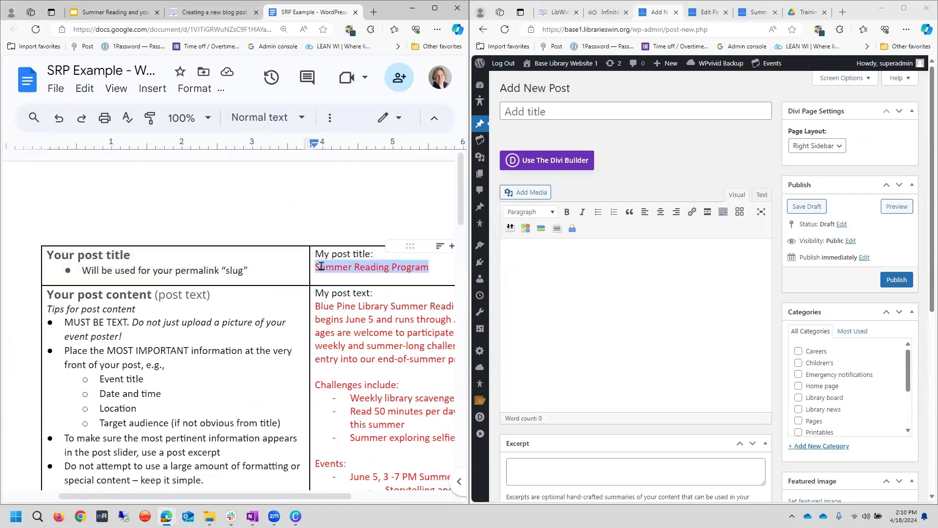
pyautogui.click(550, 110)
pyautogui.write('Summer Reading Program')
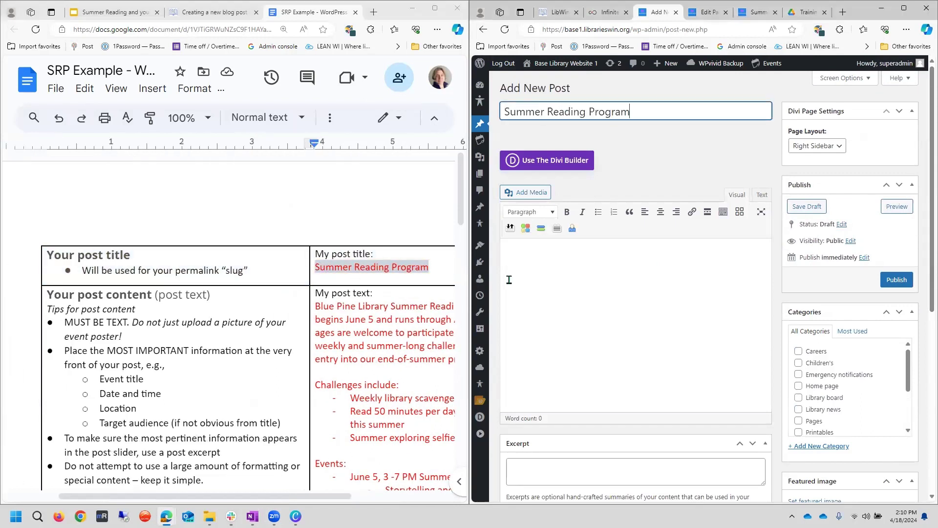
pyautogui.click(513, 264)
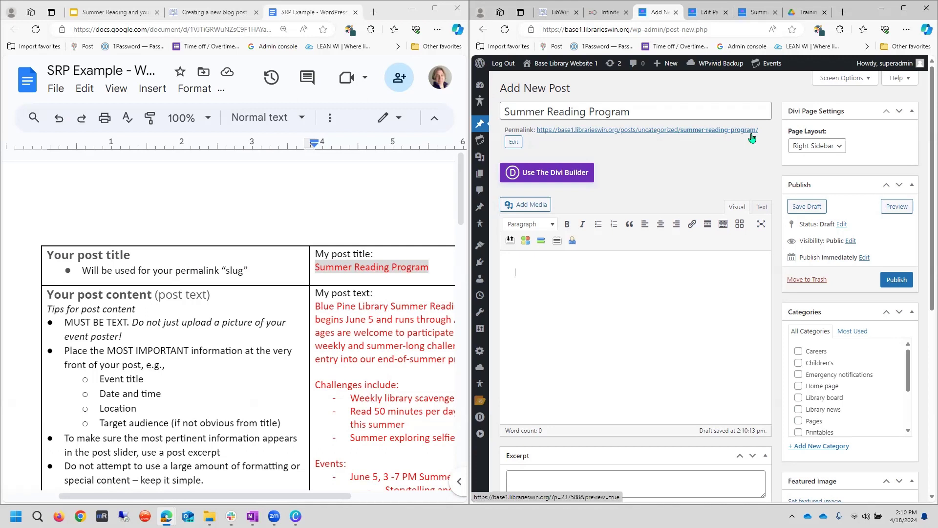
# Step: Highlight the slug portion of the post's permalink and open it for editing
pyautogui.moveTo(697, 133); pyautogui.dragTo(756, 130)
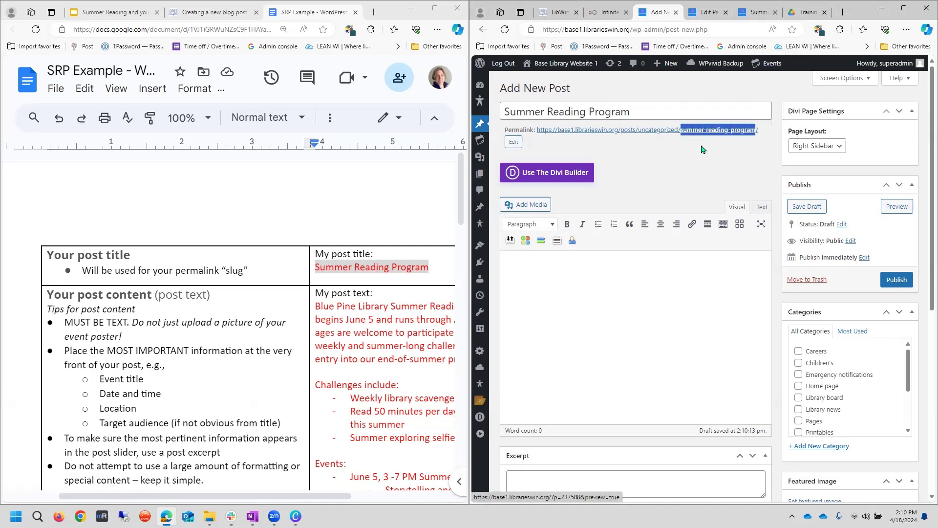
pyautogui.click(514, 142)
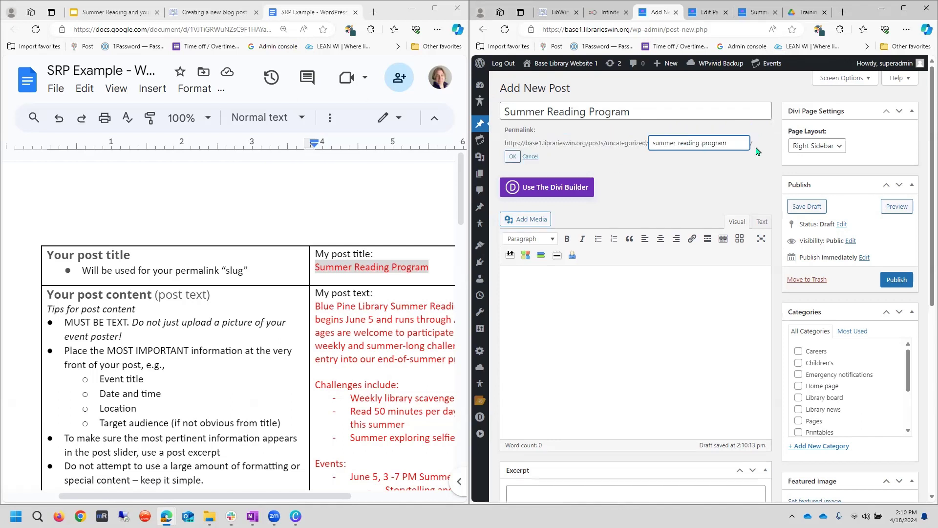
pyautogui.click(640, 112)
pyautogui.click(608, 286)
# Step: Copy the full post text, from the Blue Pine Library introduction through "Prize drawings at 4:30 PM", from the checklist into the post body
pyautogui.scroll(-1, 271, 259)
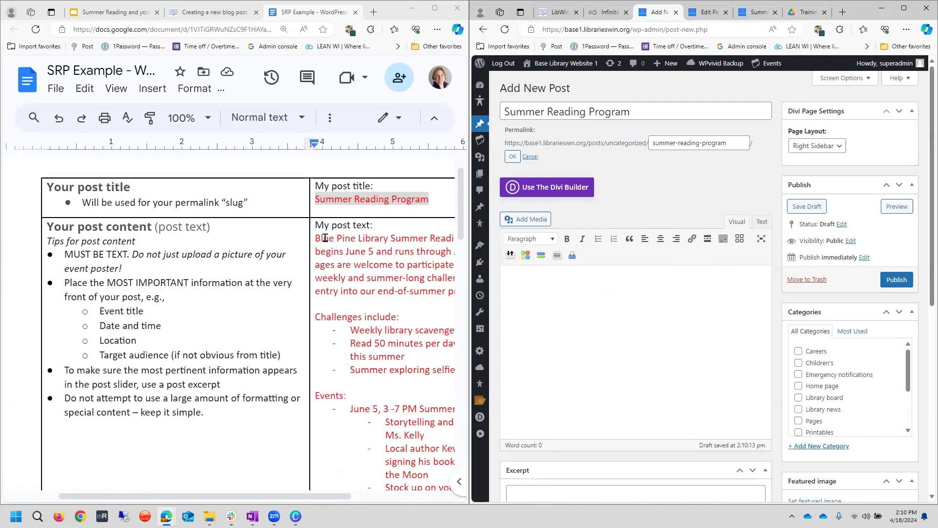
pyautogui.click(317, 240)
pyautogui.moveTo(316, 240); pyautogui.dragTo(399, 384)
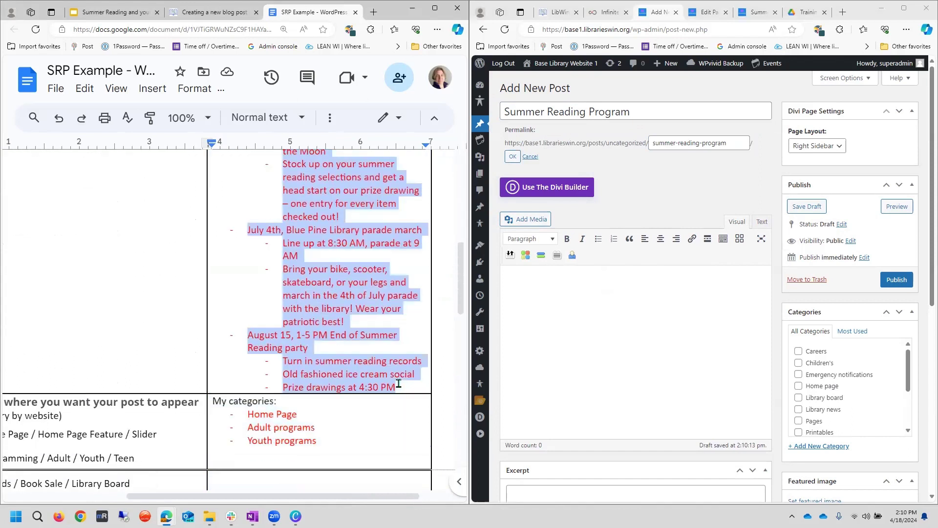
pyautogui.click(518, 281)
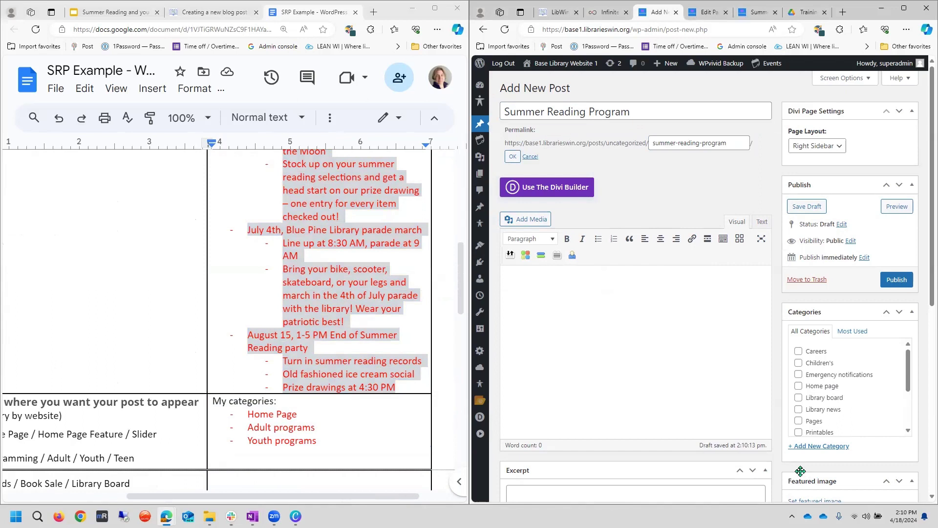
pyautogui.write('Blue Pine Library Summer Reading Program begins June 5 and runs through August 15. All ages are welcome to participate. Participate in weekly and summer-long challenges to gain entry into our end-of-summer prize drawing.  Challenges include: Weekly library scavenger hunt Read 50 minutes per day or 50 books this summer Summer exploring selfies  Events: June 5, 3 -7 PM Summer Reading Kickoff Storytelling and reading with Ms. Kelly Local author Kevin Bacon – signing his book From Here to the Moon Stock up on your summer reading selections and get a head start on our prize drawing – one entry for every item checked out! July 4th, Blue Pine Library parade march Line up at 8:30 AM, parade at 9 AM Bring your bike, scooter, skateboard, or your legs and march in the 4th of July parade with the library! Wear your patriotic best! August 15, 1-5 PM End of Summer Reading party Turn in summer reading records Old fashioned ice cream social Prize drawings at 4:30 PM')
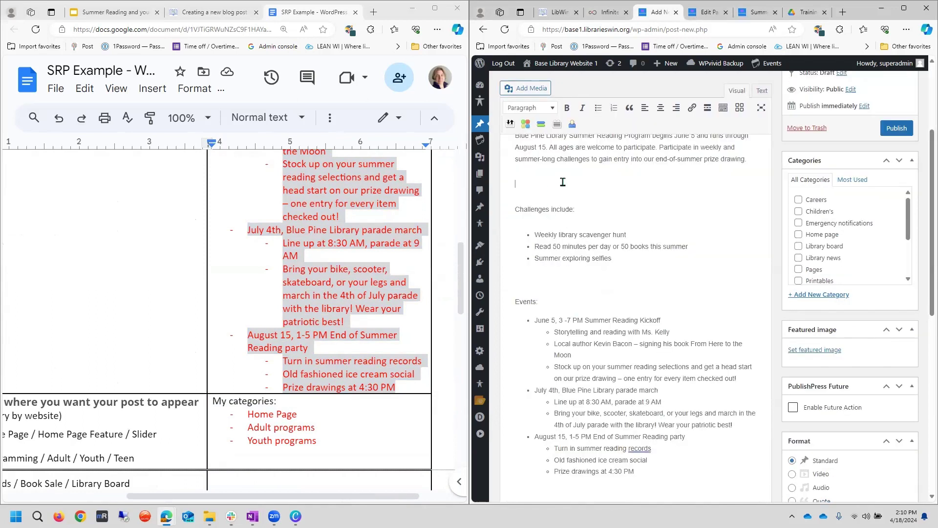
# Step: Delete the extra blank lines above "Challenges include:" and above "Events:" in the post body
pyautogui.press('BackSpace')
pyautogui.click(517, 275)
pyautogui.press('BackSpace')
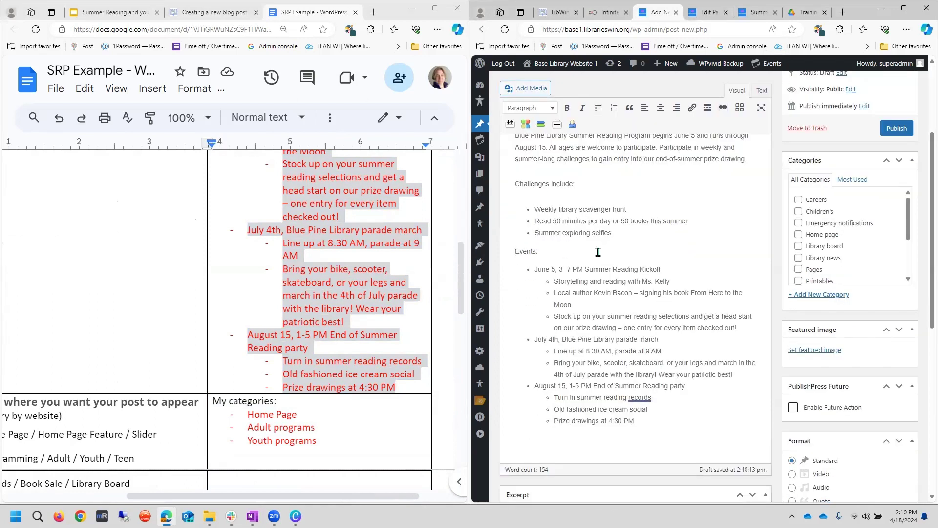
# Step: Assign the post to the checklist's categories: Home page, Youth programs and Adult programs
pyautogui.scroll(3, 598, 252)
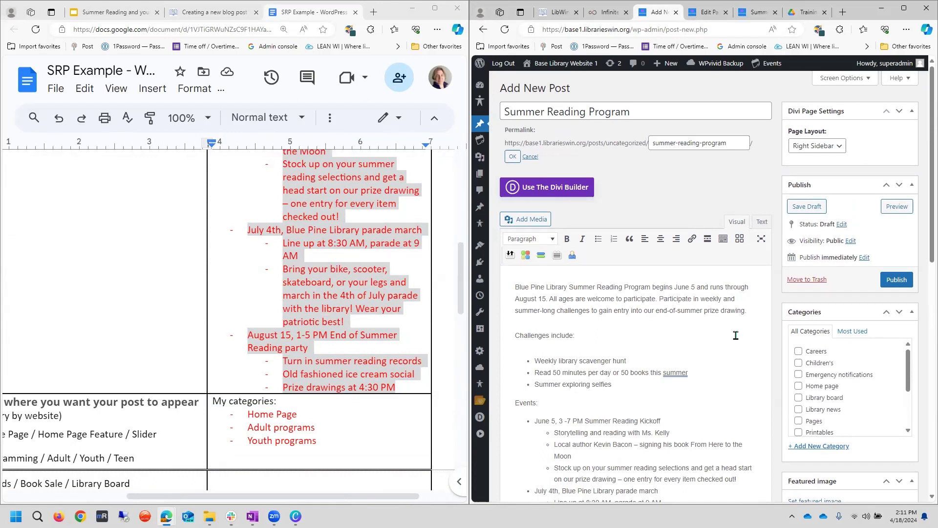
pyautogui.scroll(-2, 735, 335)
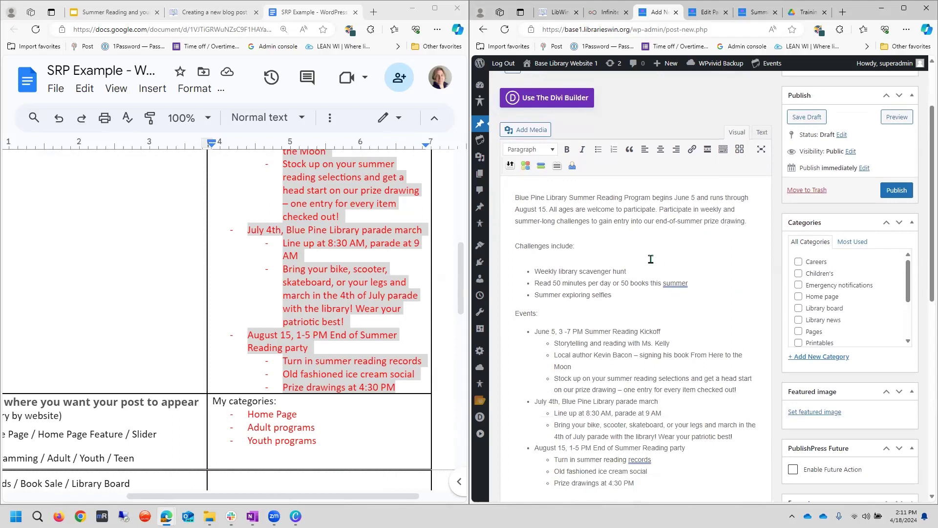
pyautogui.scroll(-2, 699, 323)
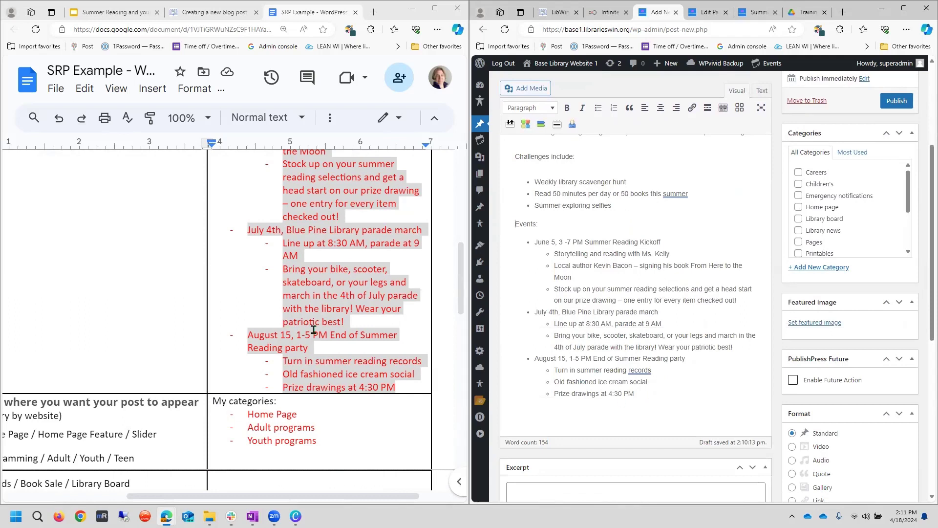
pyautogui.scroll(-3, 344, 359)
pyautogui.moveTo(337, 304); pyautogui.dragTo(241, 273)
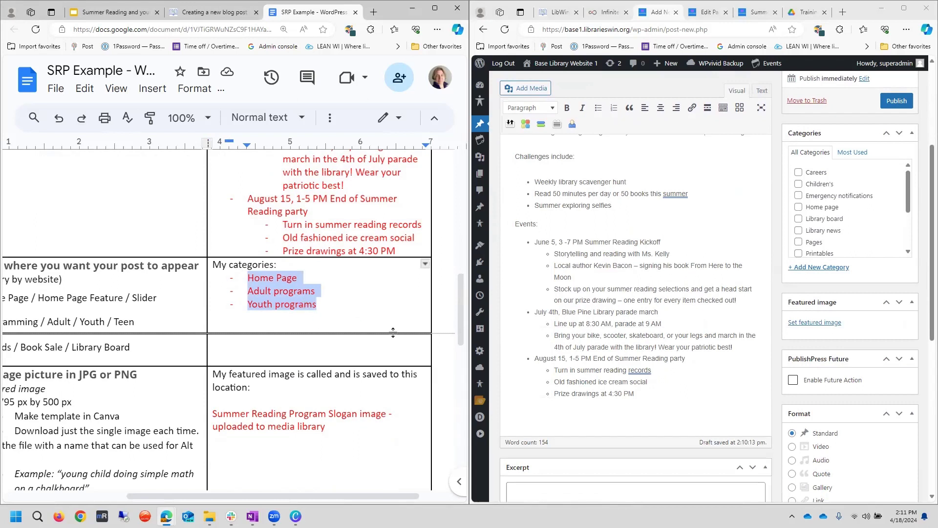
pyautogui.scroll(-2, 835, 221)
pyautogui.scroll(-1, 835, 220)
pyautogui.scroll(3, 805, 220)
pyautogui.click(799, 207)
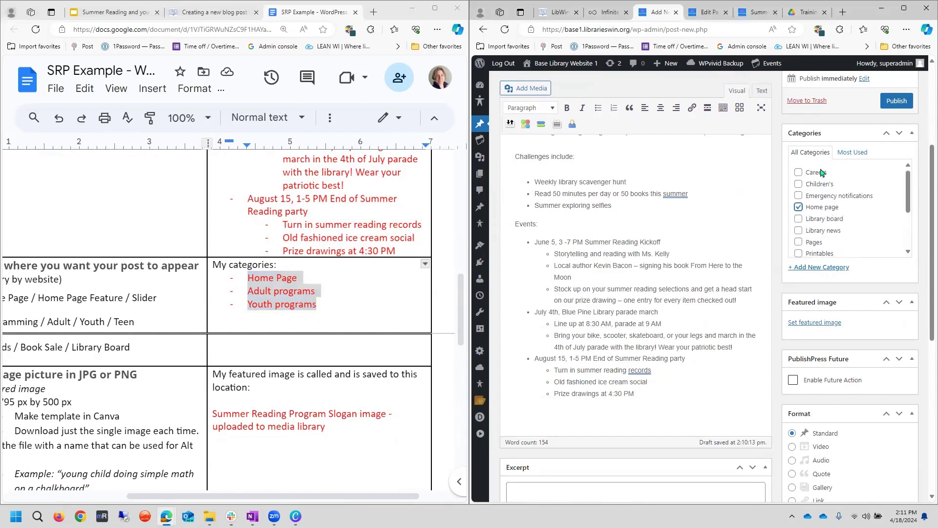
pyautogui.scroll(-4, 830, 242)
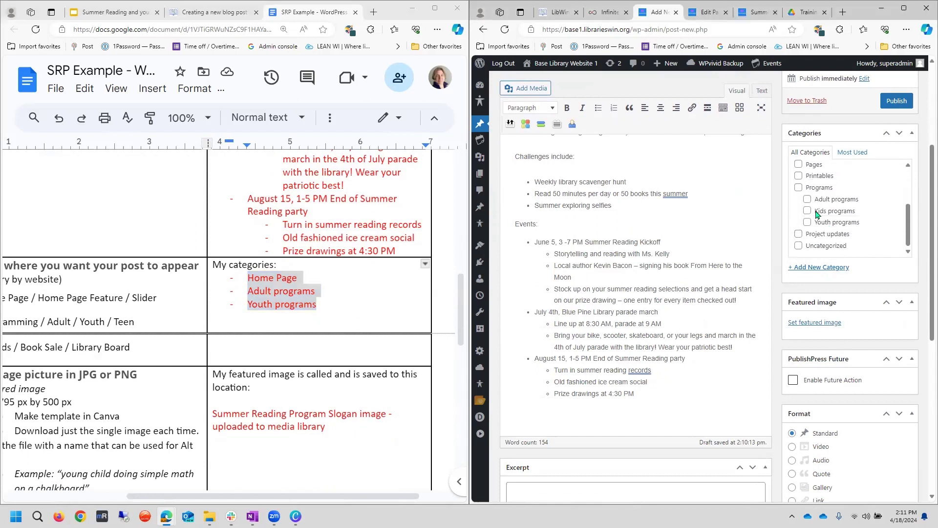
pyautogui.click(807, 223)
pyautogui.click(807, 200)
# Step: Select Summer-Reading-Program-Slogan-image.png from the media library for the featured image and check its file name and dimensions
pyautogui.scroll(-3, 398, 292)
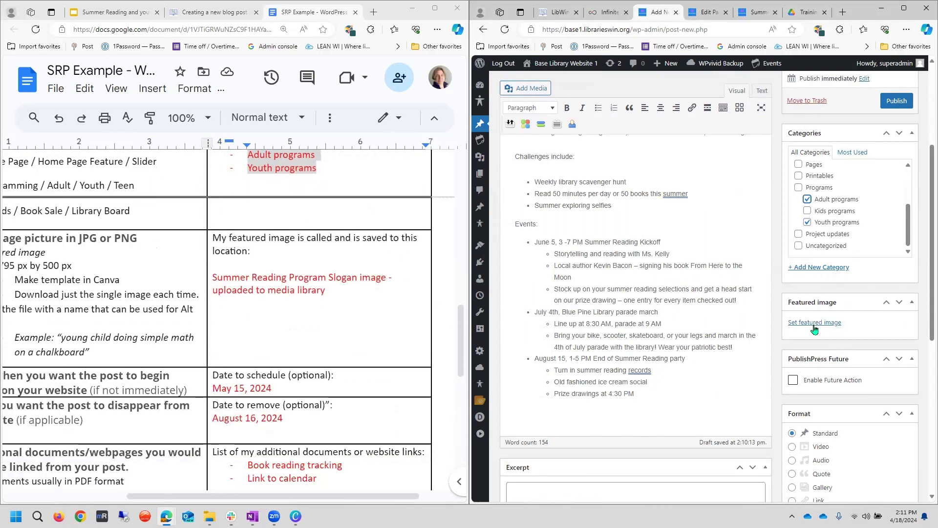
pyautogui.click(814, 324)
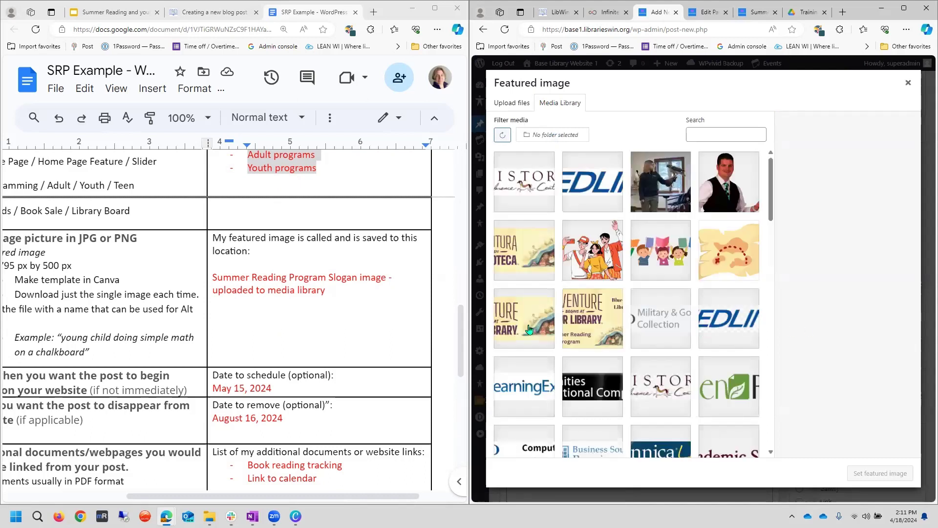
pyautogui.click(593, 323)
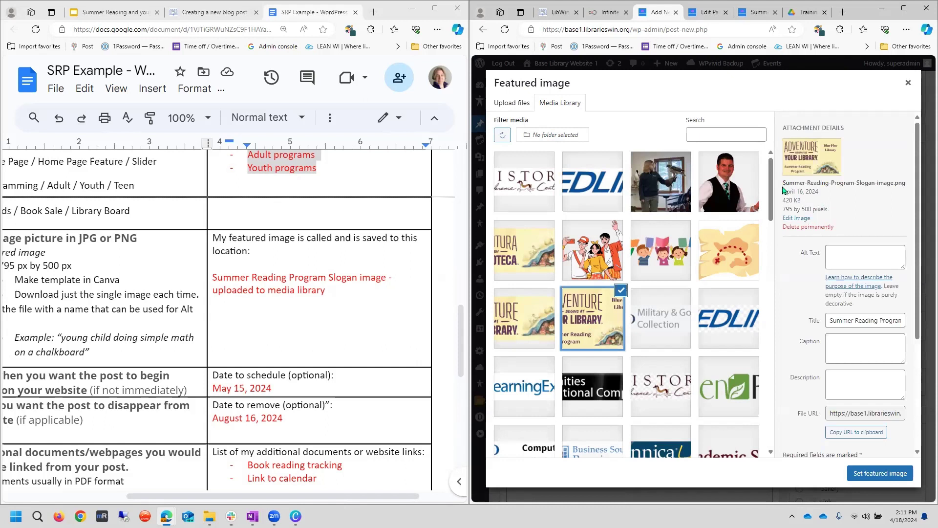
pyautogui.moveTo(783, 185); pyautogui.dragTo(892, 185)
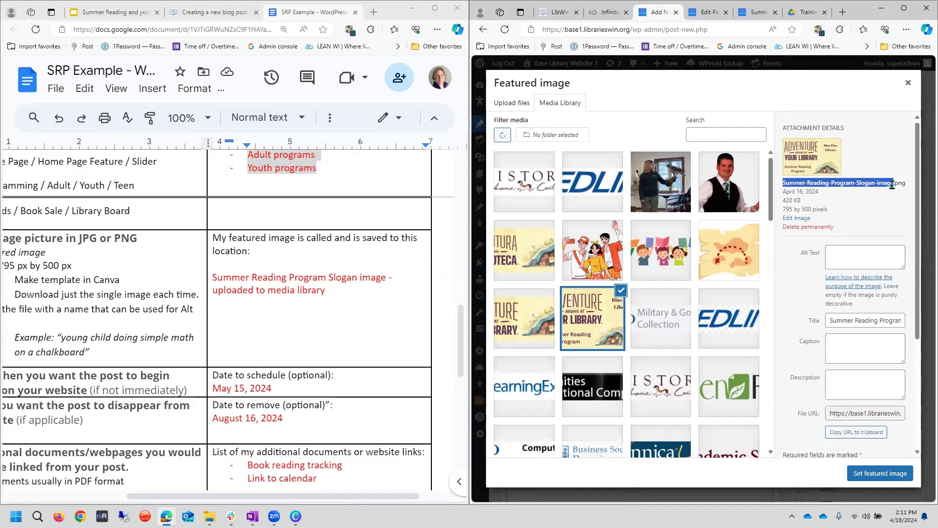
pyautogui.moveTo(785, 213); pyautogui.dragTo(826, 212)
pyautogui.click(832, 212)
# Step: Give the selected image the alt text "Library summer reading program slogan image" and set it as the featured image
pyautogui.click(863, 251)
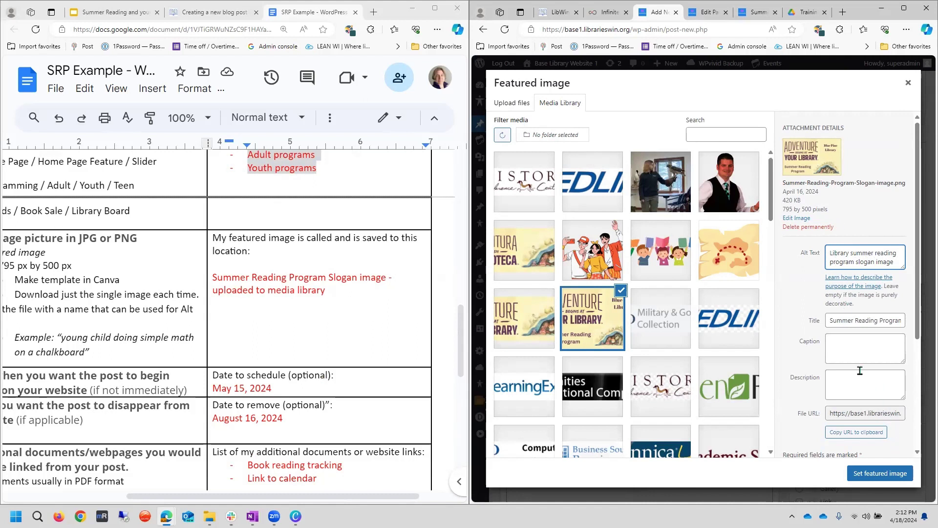
pyautogui.scroll(-3, 857, 369)
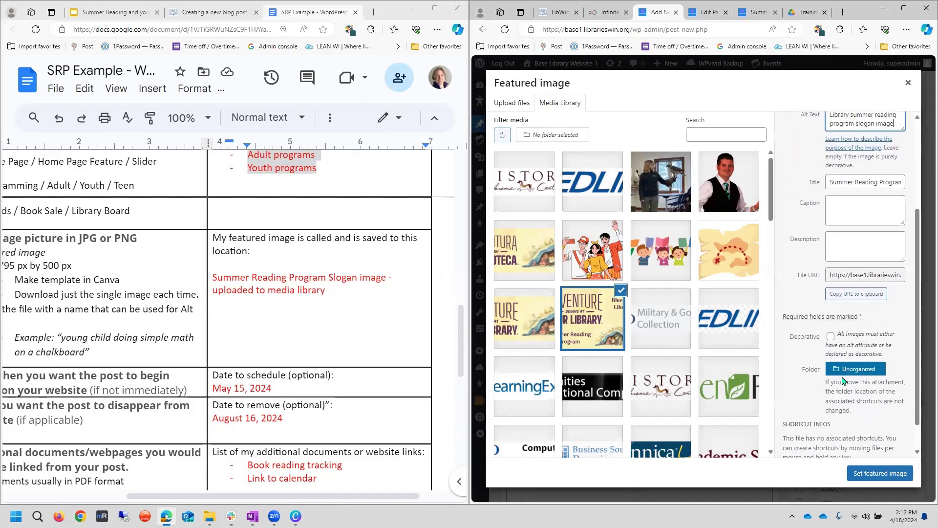
pyautogui.click(888, 473)
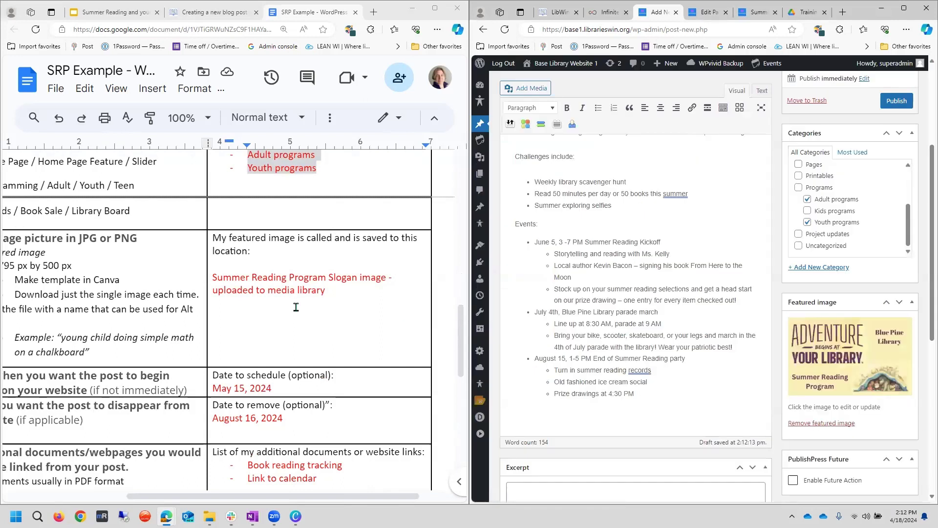
# Step: Enable a future action that changes the post's status to Draft on August 16, 2024, the checklist's removal date
pyautogui.scroll(-1, 310, 306)
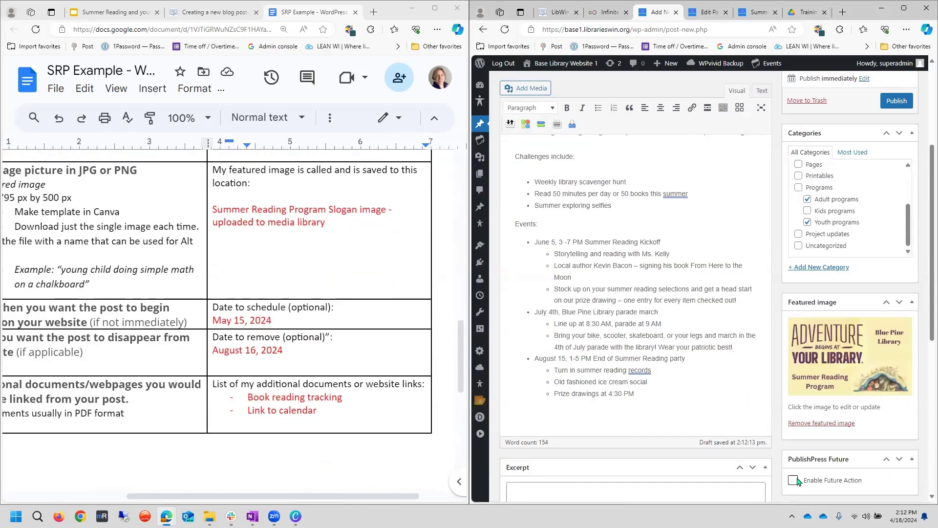
pyautogui.scroll(-3, 887, 414)
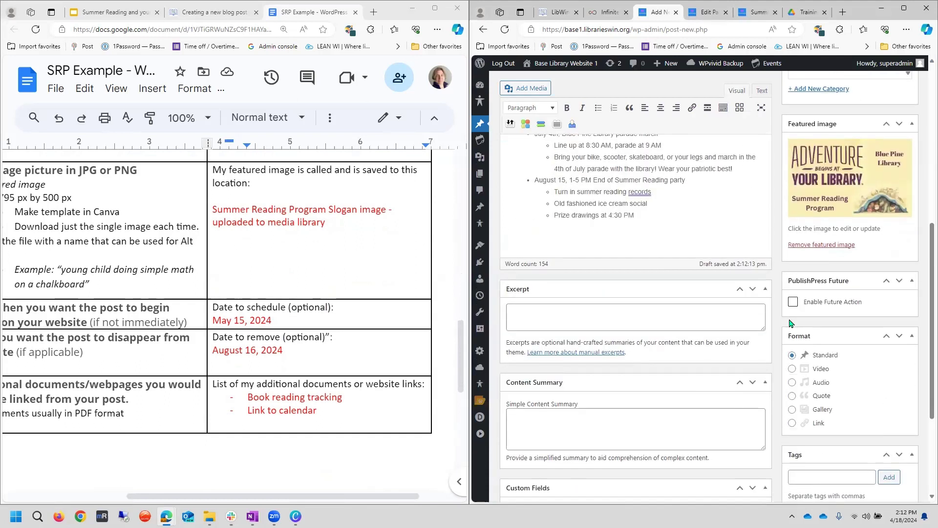
pyautogui.click(794, 303)
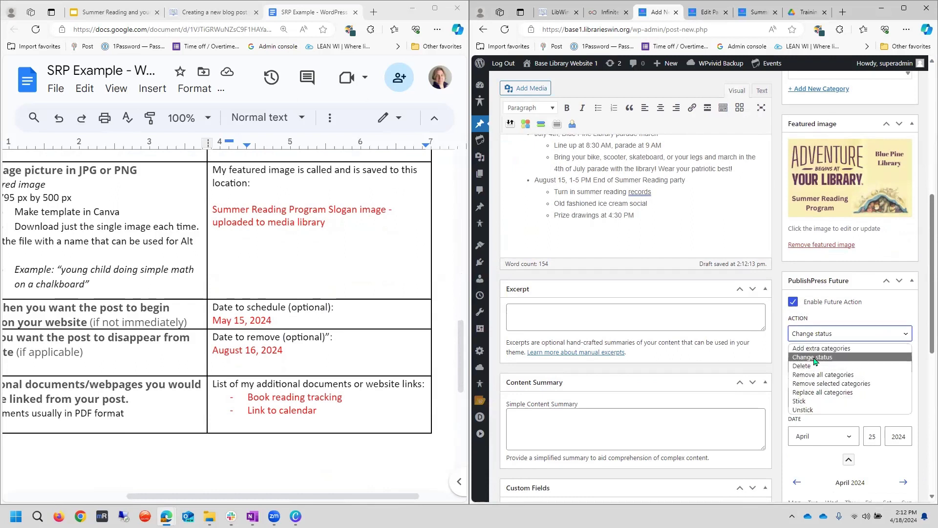
pyautogui.click(815, 361)
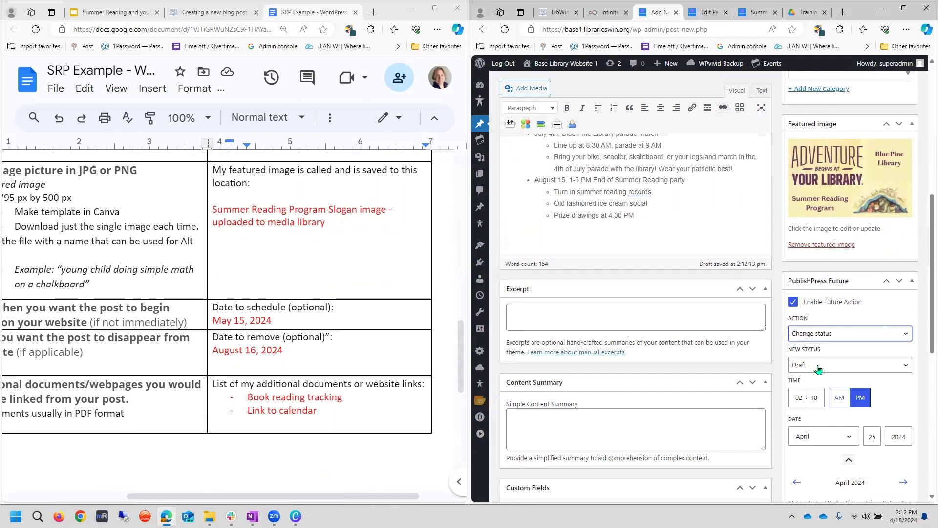
pyautogui.click(800, 404)
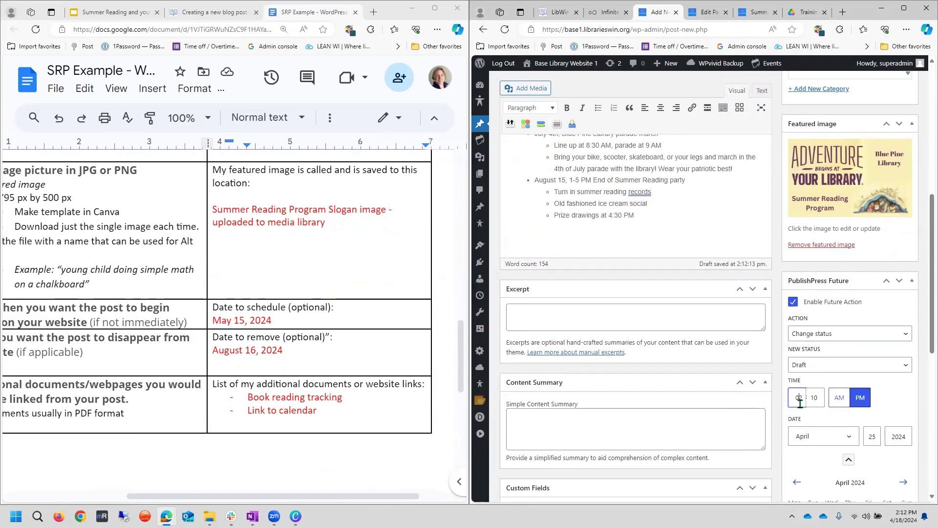
pyautogui.click(813, 438)
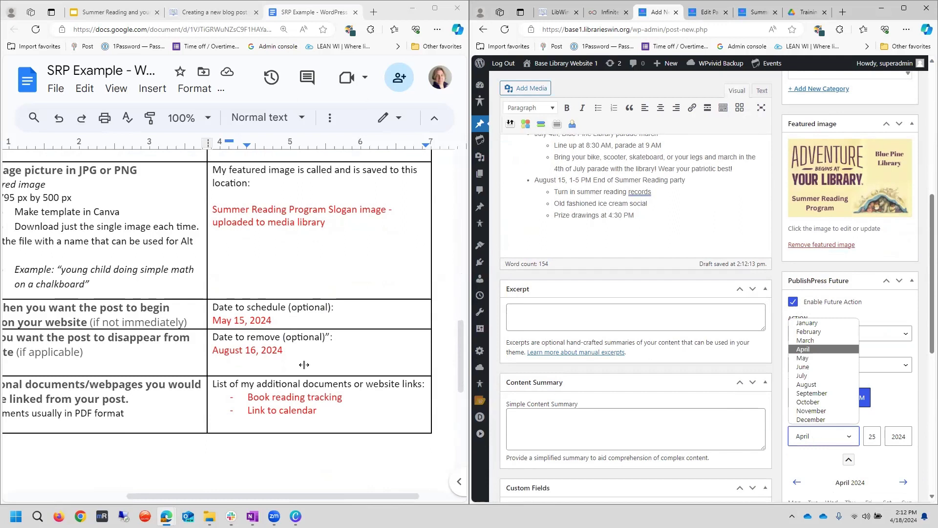
pyautogui.click(831, 385)
pyautogui.doubleClick(871, 435)
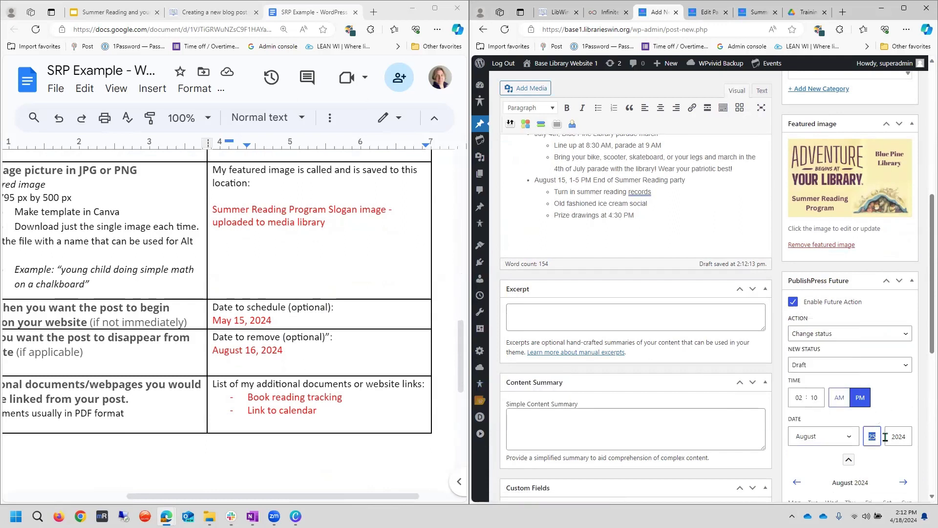
pyautogui.write('16')
pyautogui.scroll(7, 868, 374)
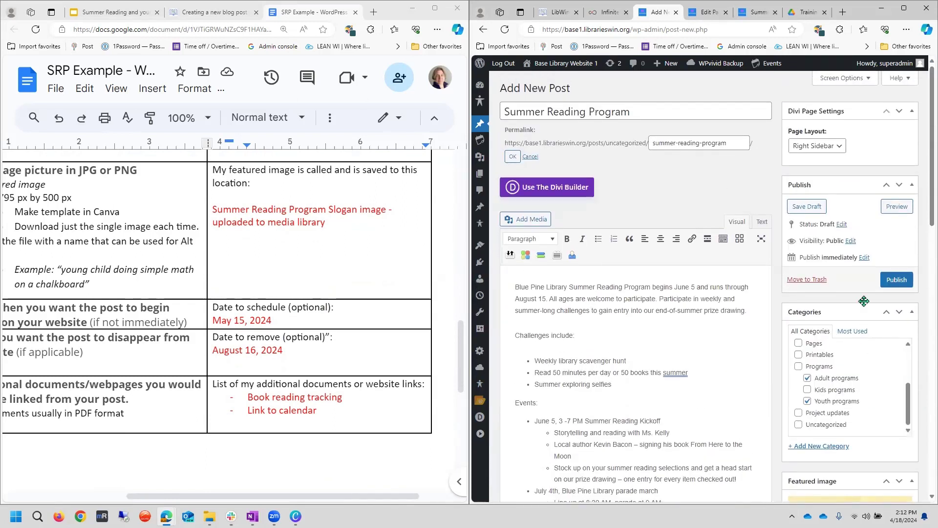
pyautogui.click(865, 258)
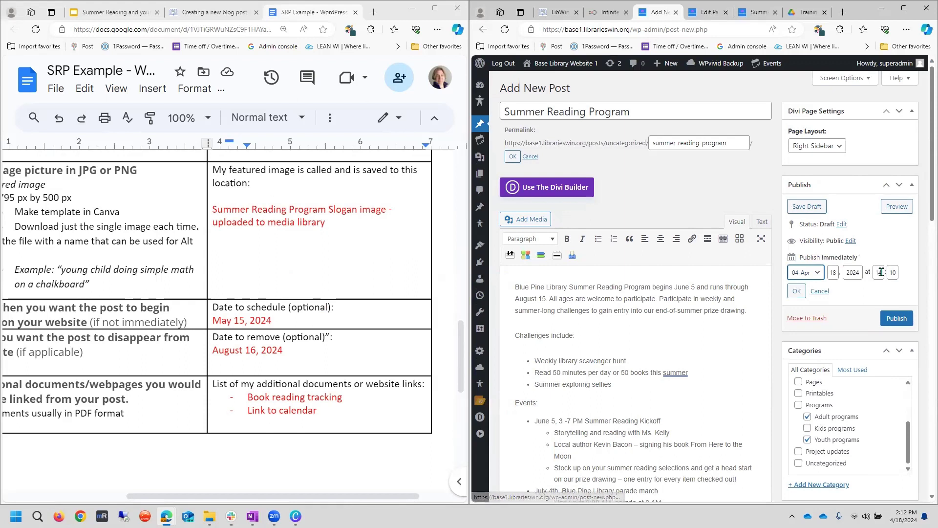
pyautogui.click(818, 276)
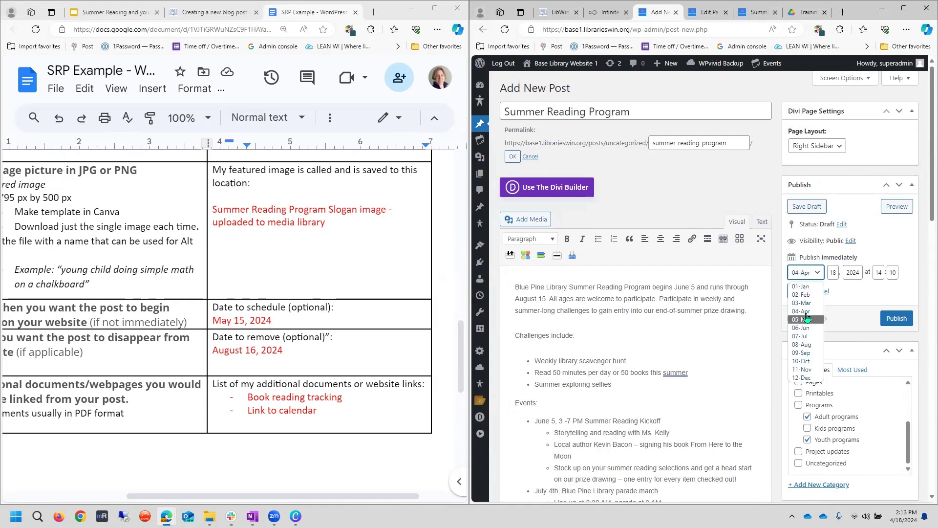
pyautogui.click(807, 318)
pyautogui.doubleClick(834, 274)
pyautogui.write('01')
pyautogui.doubleClick(877, 273)
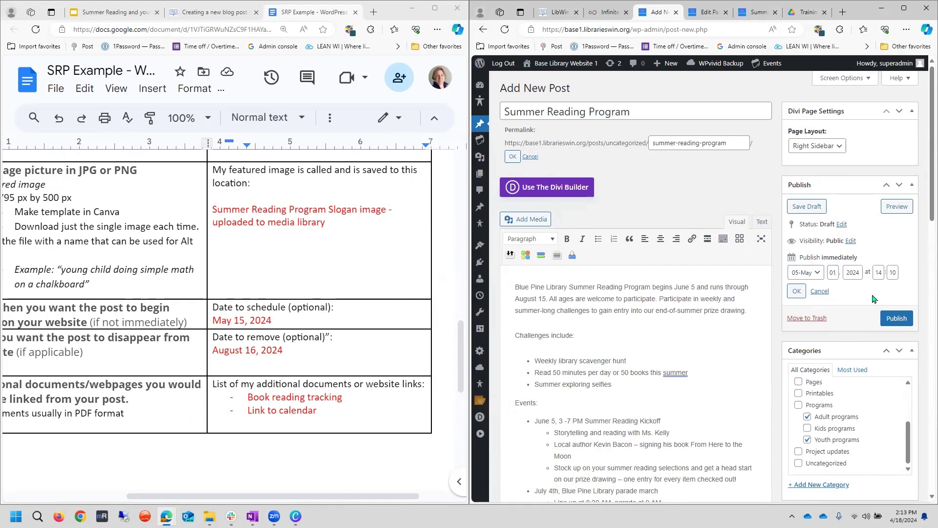
pyautogui.click(897, 270)
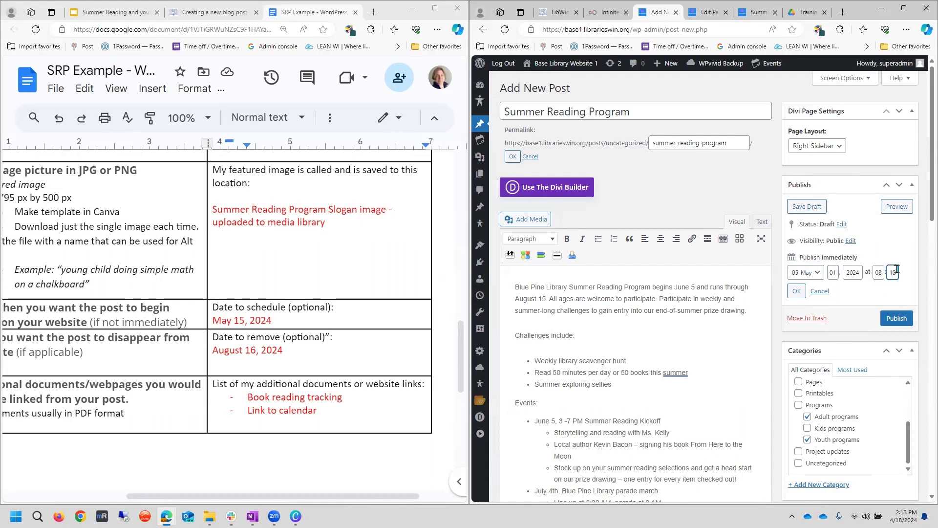
pyautogui.click(820, 291)
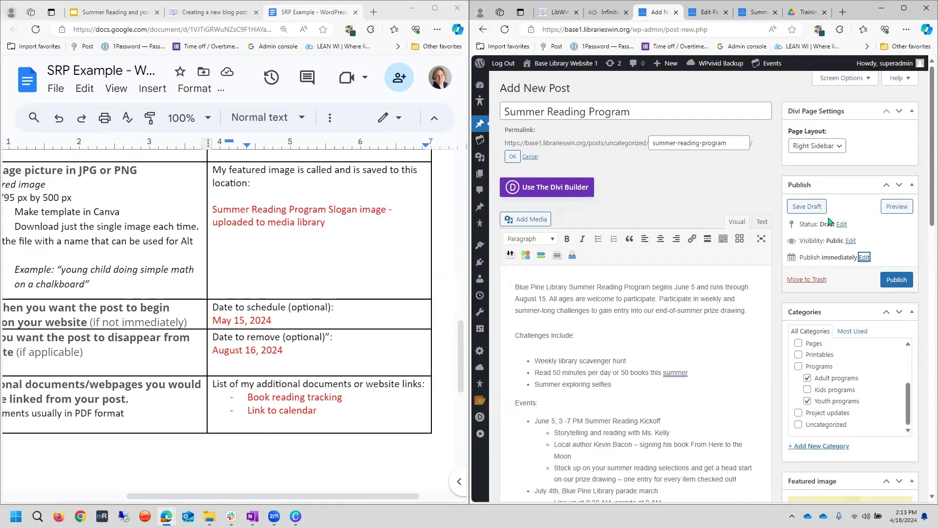
# Step: Save the post as a draft and copy the first two sentences of its body text
pyautogui.click(815, 208)
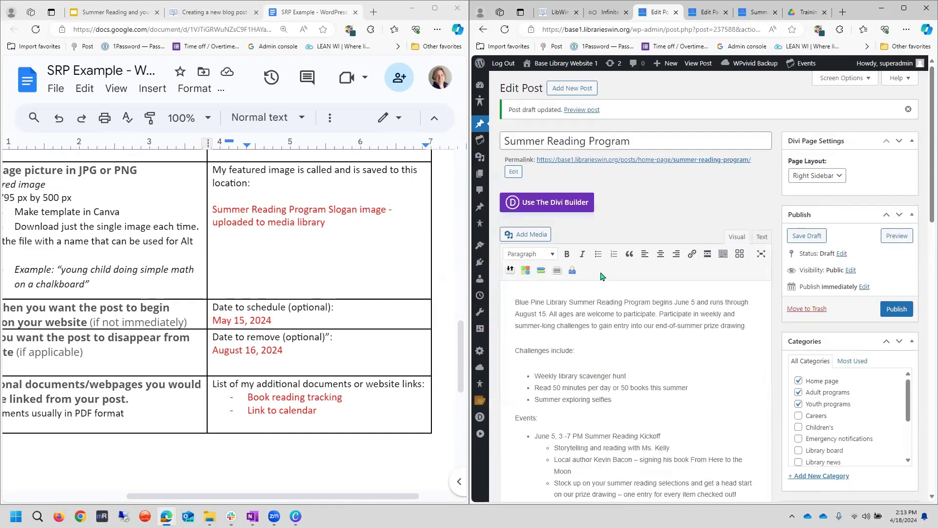
pyautogui.scroll(-7, 602, 276)
pyautogui.scroll(3, 602, 272)
pyautogui.scroll(2, 602, 273)
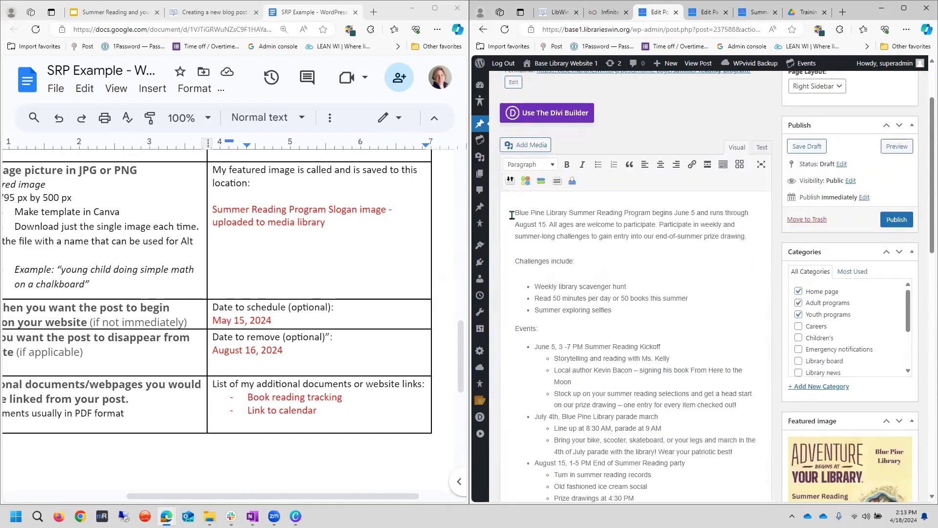
pyautogui.moveTo(512, 214); pyautogui.dragTo(668, 224)
pyautogui.hotkey('ctrl', 'c')
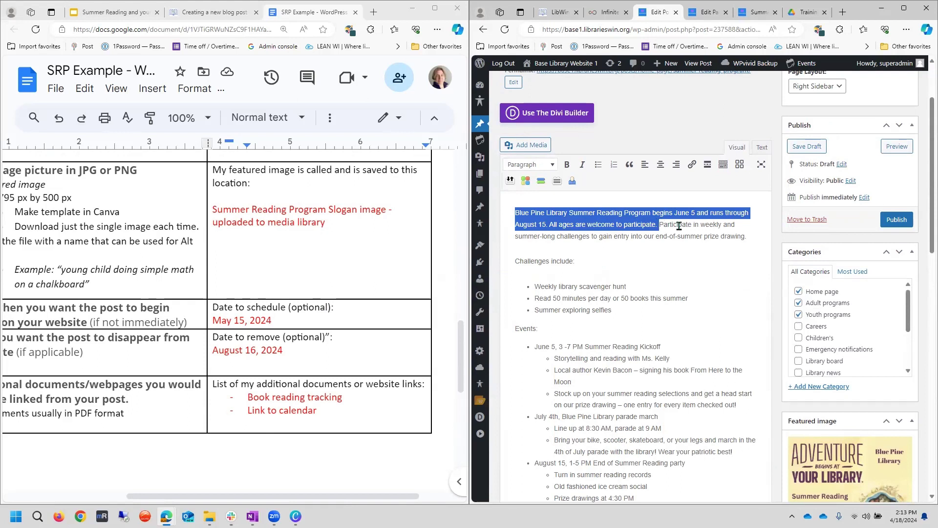
# Step: Fill the post's excerpt with the copied sentences and end it with "Read more about it!"
pyautogui.scroll(-6, 650, 293)
pyautogui.scroll(-2, 650, 313)
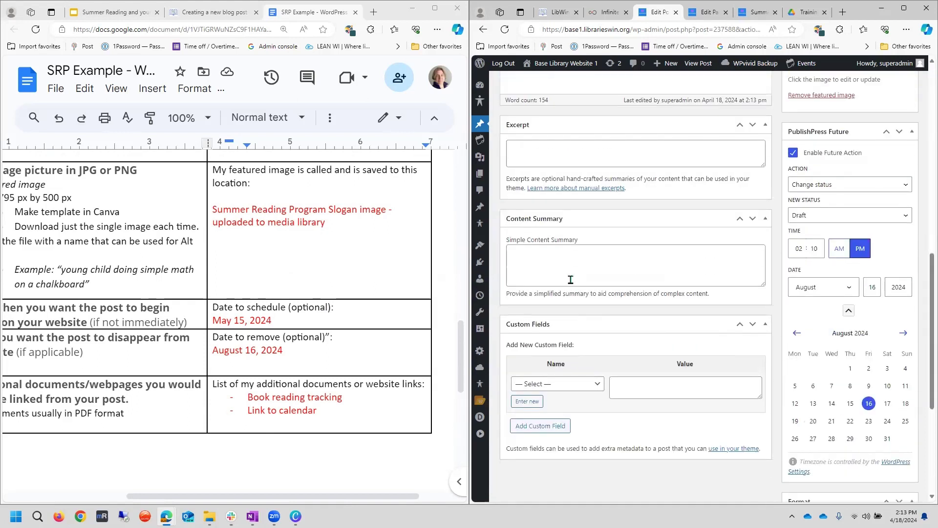
pyautogui.click(534, 150)
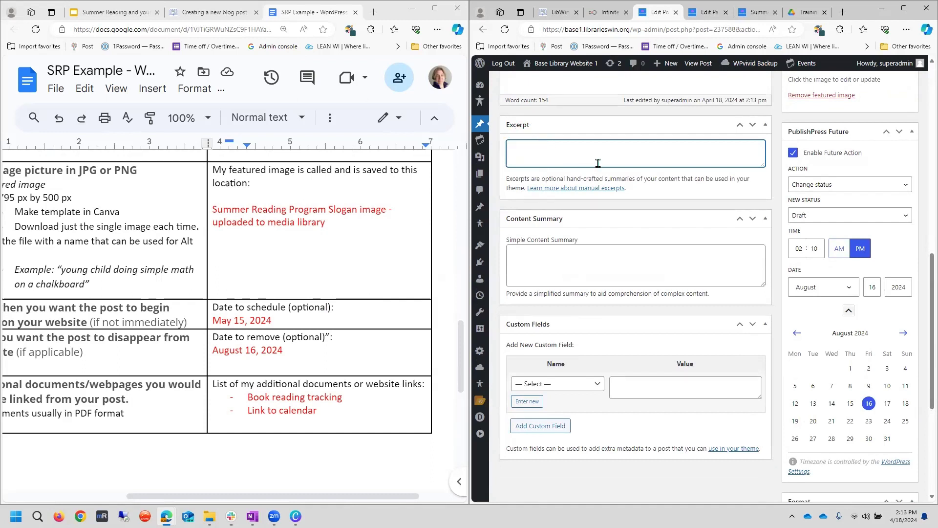
pyautogui.hotkey('ctrl', 'v')
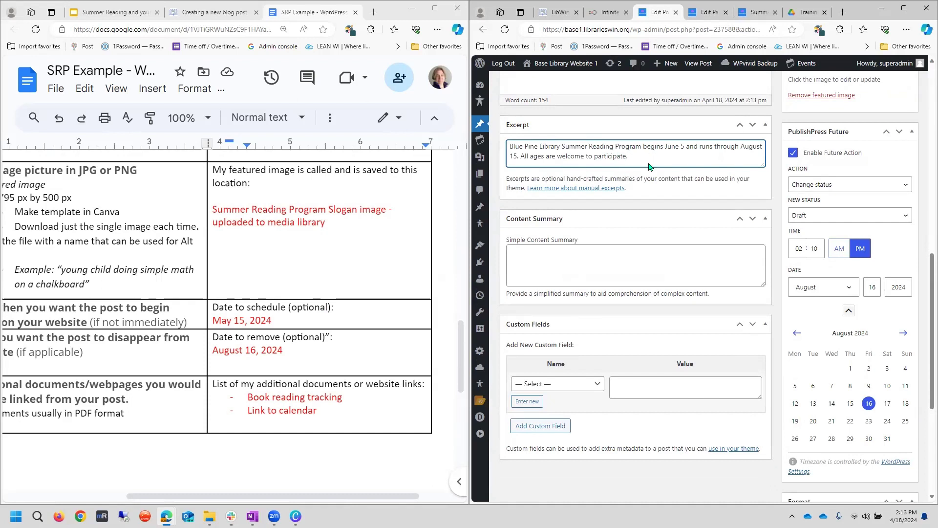
pyautogui.scroll(2, 650, 166)
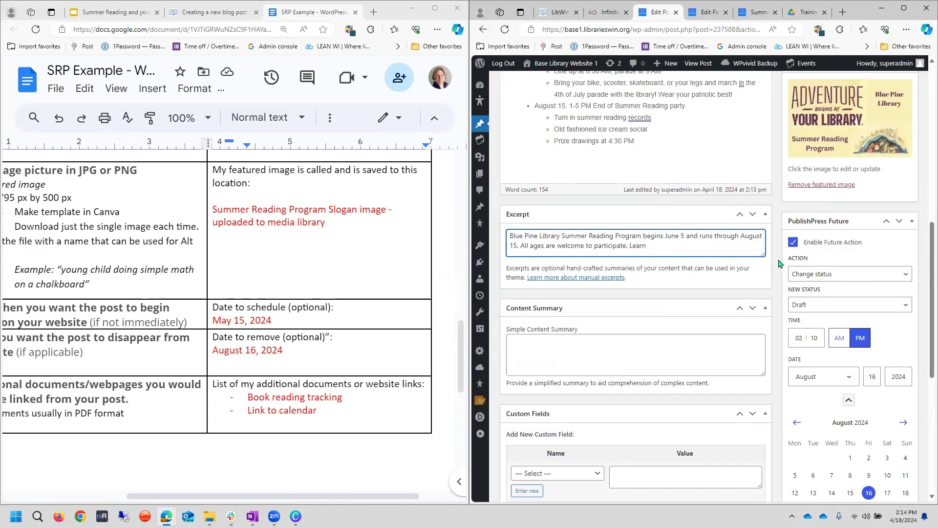
pyautogui.hotkey('ctrl', 'shift', 'Left')
pyautogui.hotkey('ctrl', 'shift', 'Left')
pyautogui.write('Read more about it')
# Step: Preview the post in a maximized window and review its title, categories, featured image and text
pyautogui.scroll(-6, 855, 247)
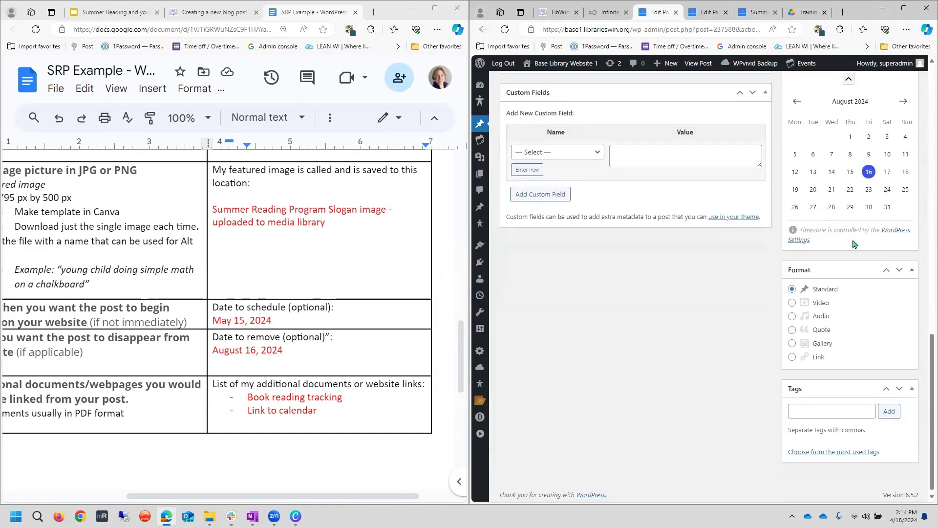
pyautogui.scroll(8, 854, 244)
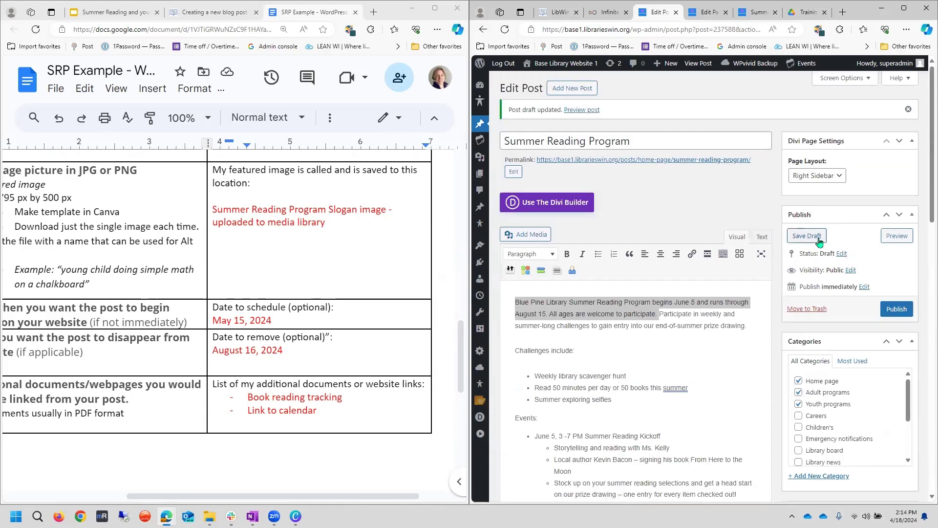
pyautogui.click(890, 243)
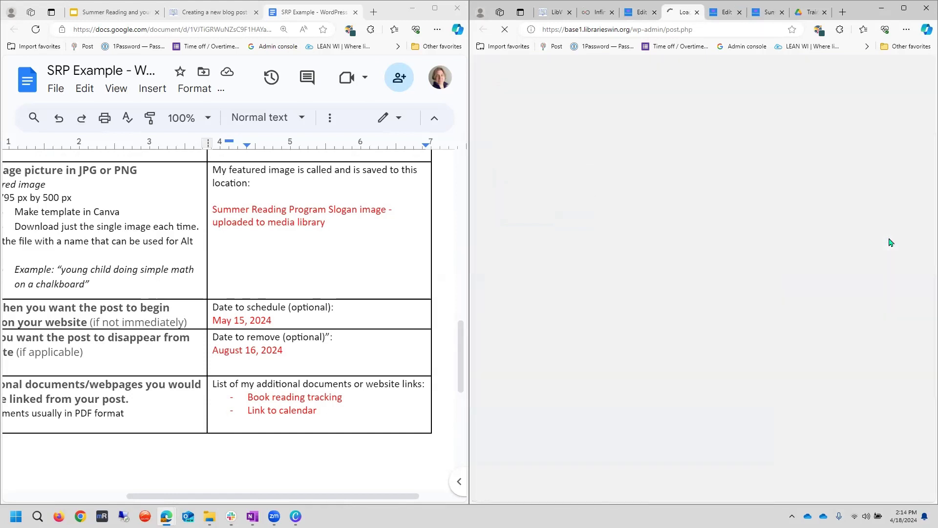
pyautogui.click(904, 8)
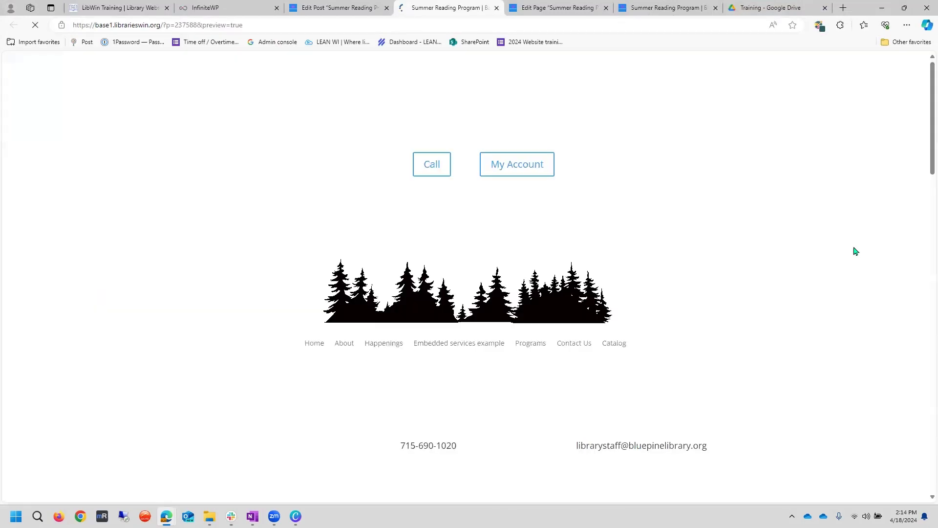
pyautogui.scroll(-3, 845, 267)
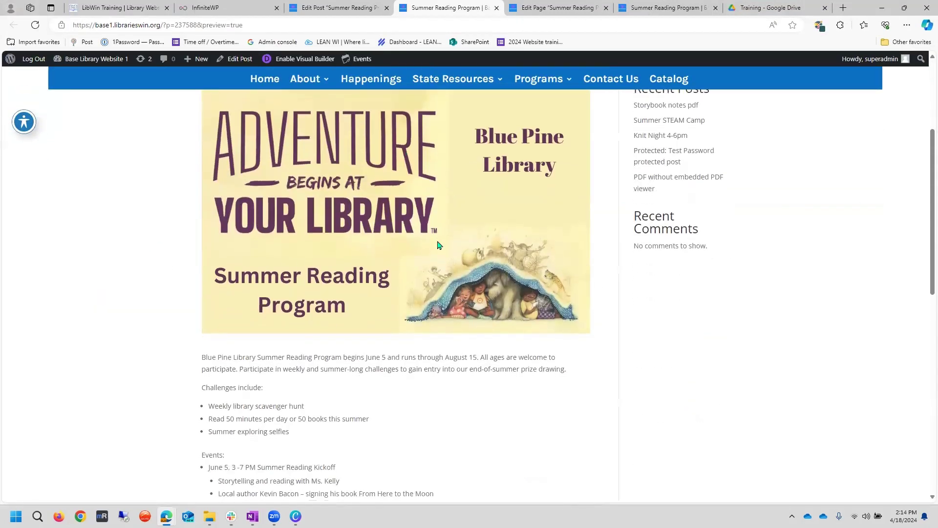
pyautogui.scroll(-3, 438, 243)
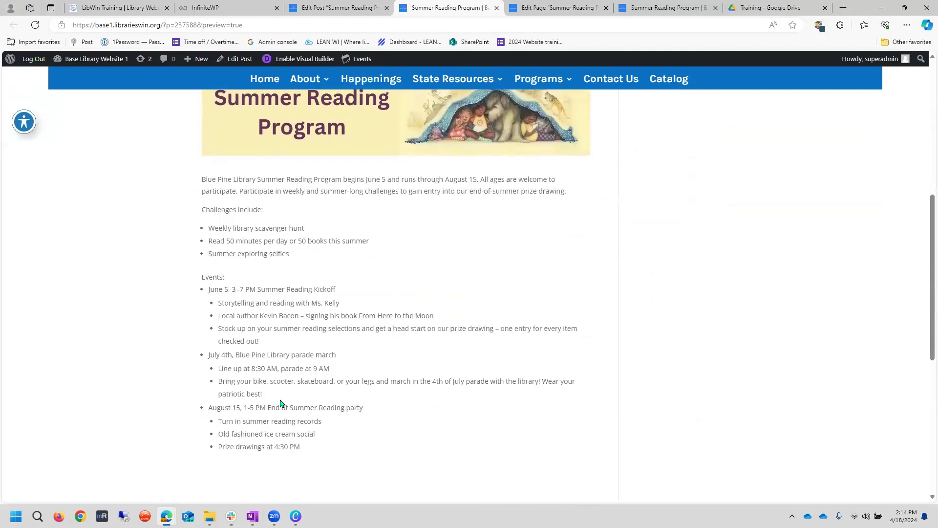
pyautogui.scroll(-4, 281, 404)
pyautogui.scroll(5, 405, 265)
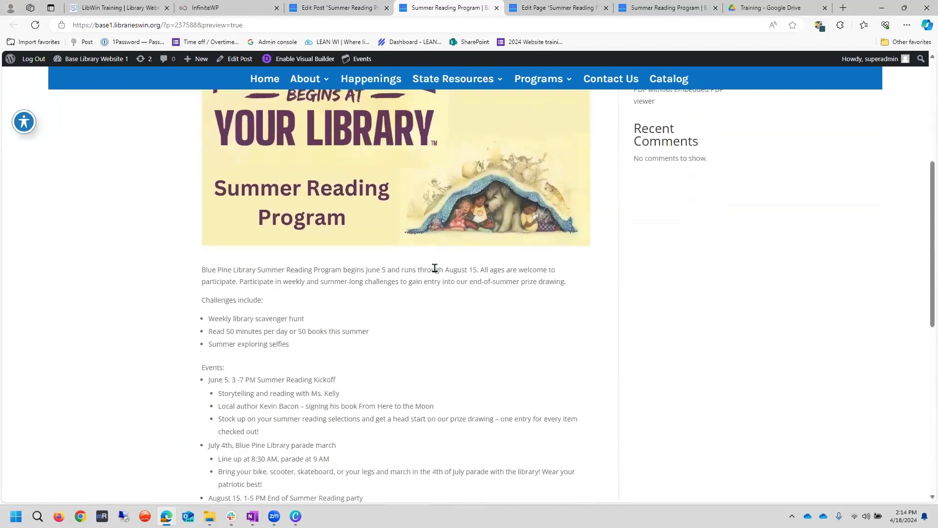
pyautogui.scroll(2, 560, 292)
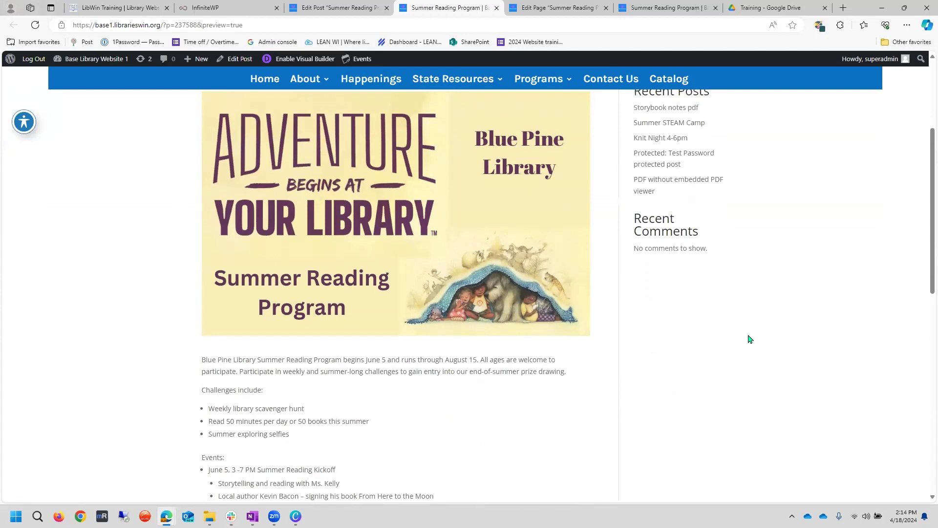
pyautogui.scroll(3, 750, 338)
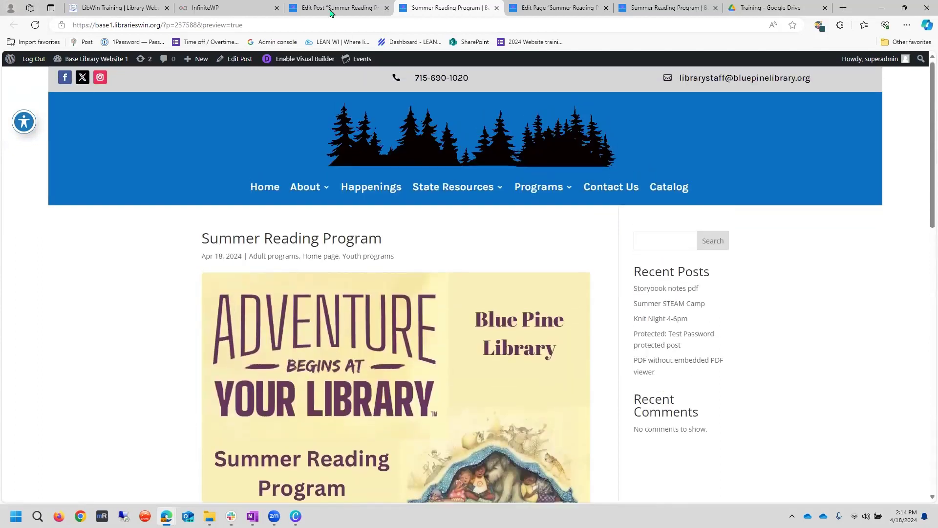
# Step: Back in the post editor, add the line "Download the activity tracker here:" as a separate paragraph below the events list
pyautogui.click(330, 12)
pyautogui.scroll(-8, 418, 279)
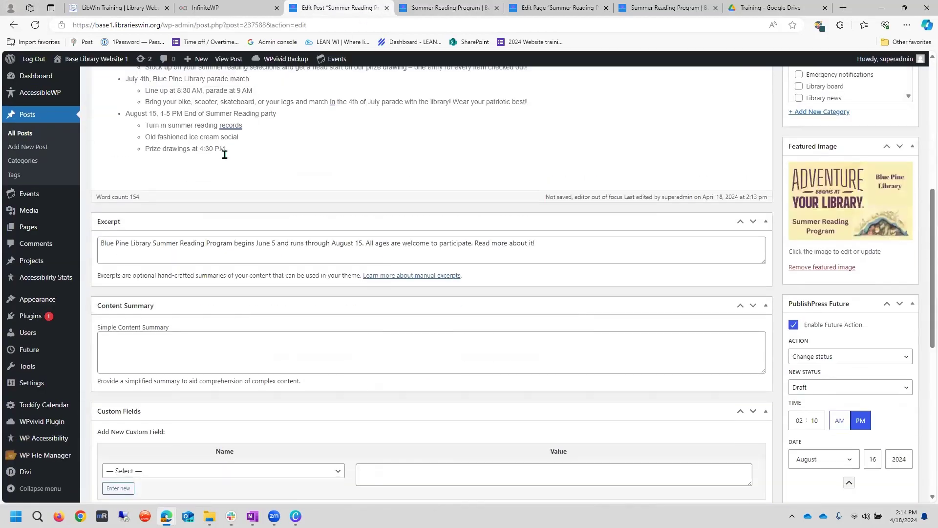
pyautogui.click(228, 146)
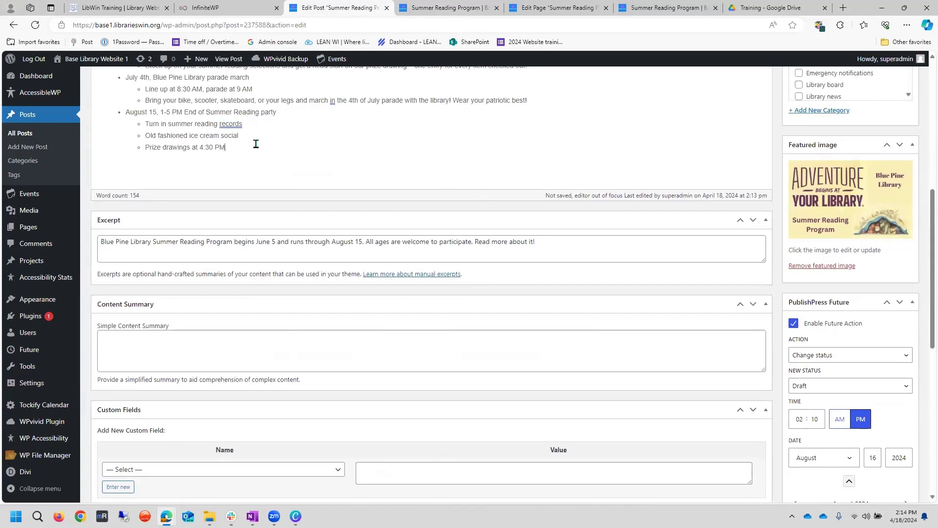
pyautogui.press('Return')
pyautogui.press('Return')
pyautogui.press('Return')
pyautogui.press('Return')
pyautogui.write('Download the activity trac')
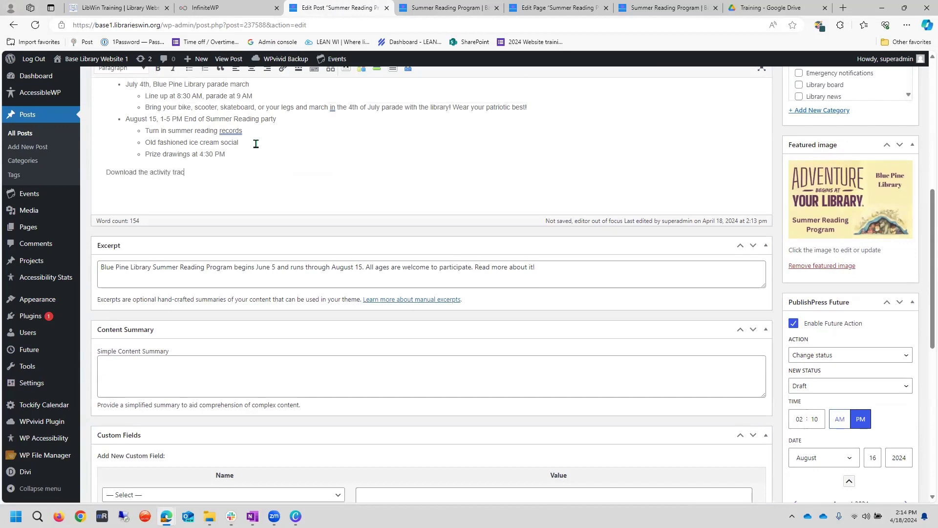
pyautogui.write('here:')
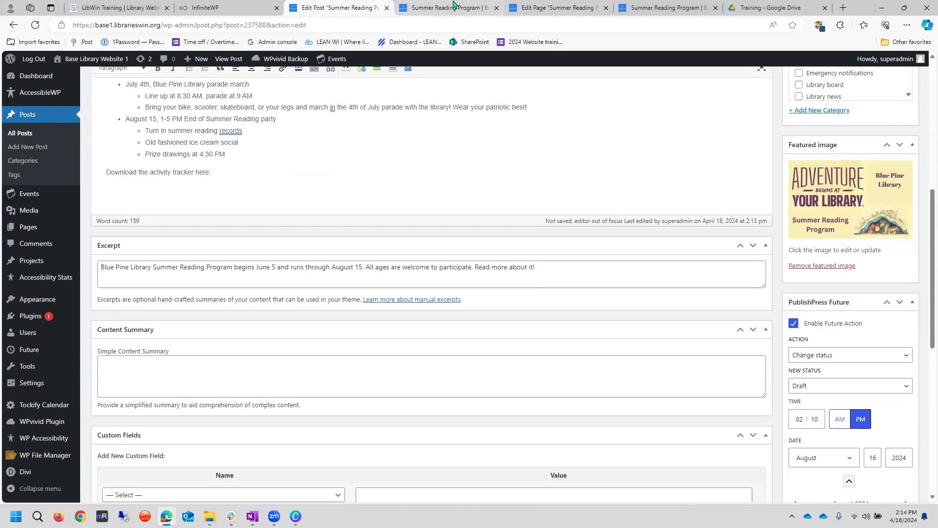
# Step: Switch to the browser tab with the Summer Reading Program page editor, go to the Media Library and start adding a new media file
pyautogui.click(492, 7)
pyautogui.click(519, 7)
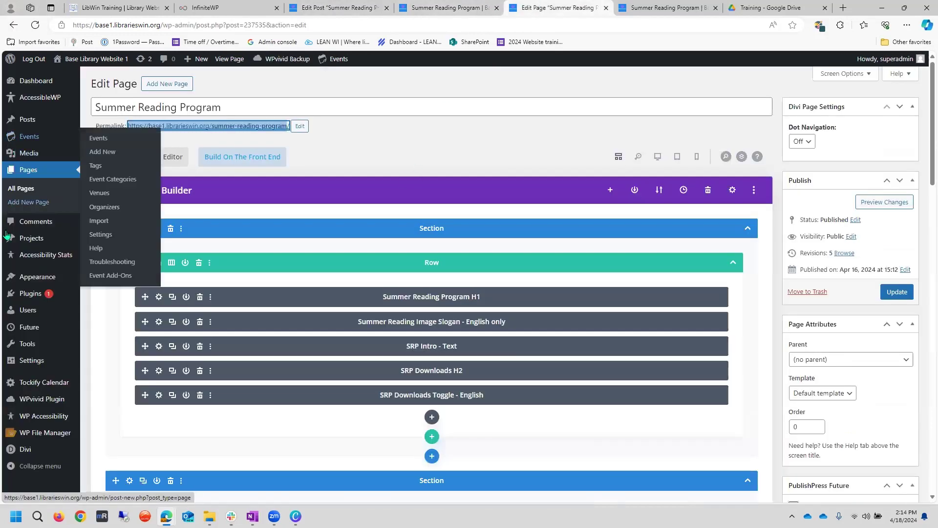
pyautogui.click(65, 158)
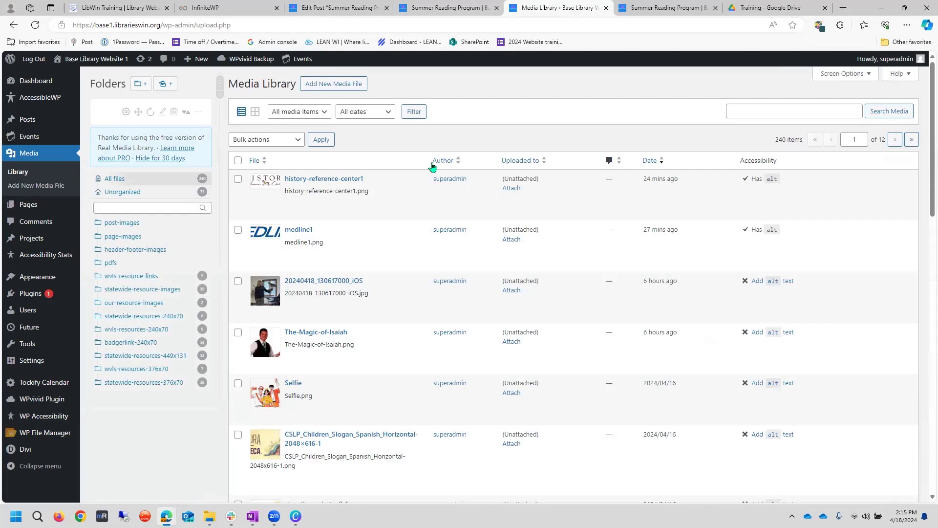
pyautogui.click(209, 516)
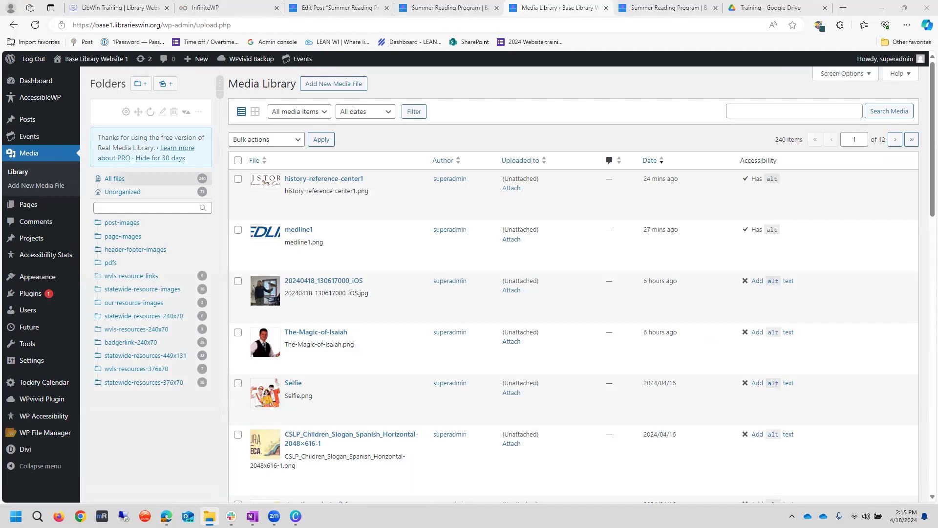
pyautogui.click(335, 87)
pyautogui.click(334, 87)
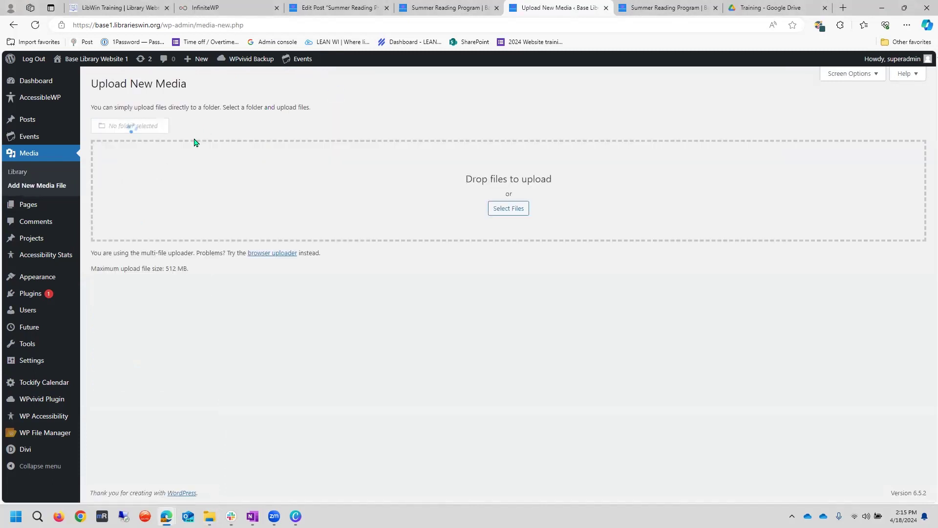
# Step: Upload the PDFs "Sample Book Tracker - Spanish" and "Sample Book Tracker - English" from the Downloads folder
pyautogui.moveTo(508, 207); pyautogui.dragTo(513, 215)
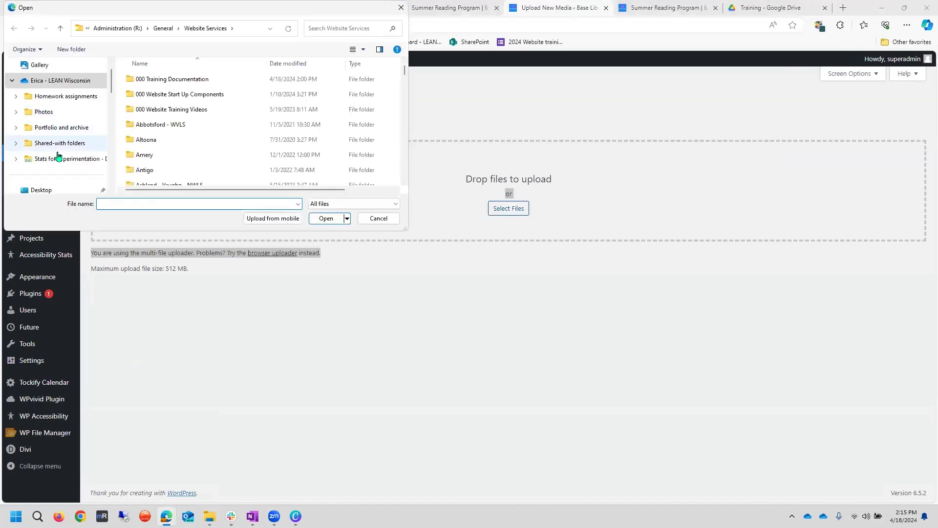
pyautogui.scroll(-3, 58, 156)
pyautogui.click(45, 64)
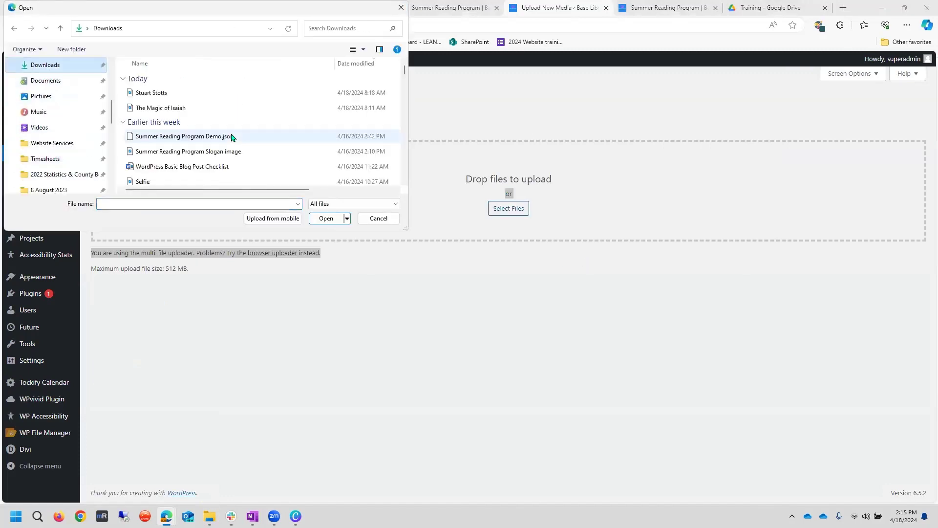
pyautogui.scroll(-1, 232, 137)
pyautogui.scroll(-1, 232, 136)
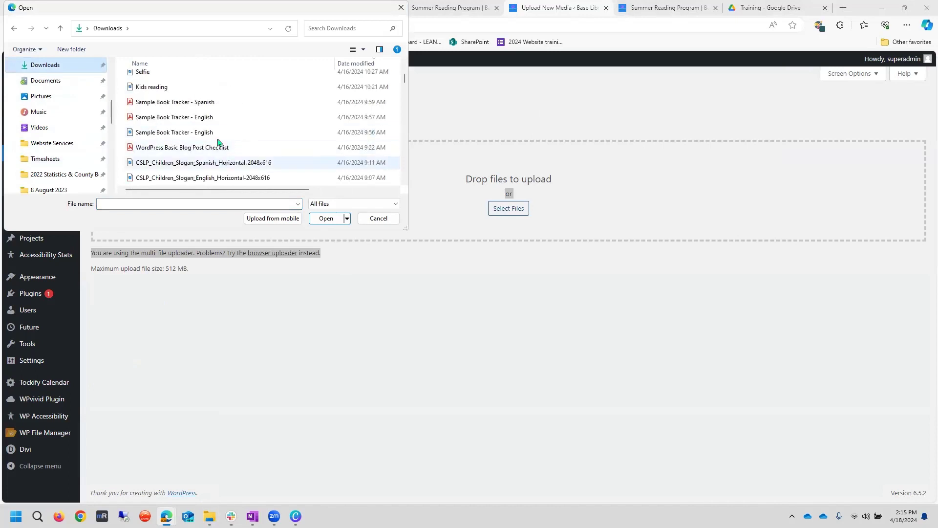
pyautogui.click(204, 118)
pyautogui.keyDown('ctrl'); pyautogui.click(211, 103); pyautogui.keyUp('ctrl')
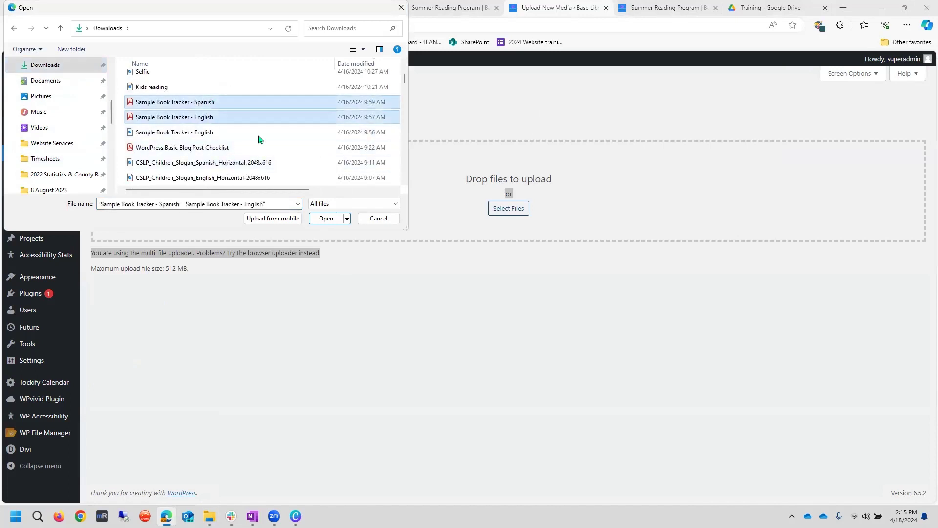
pyautogui.click(326, 218)
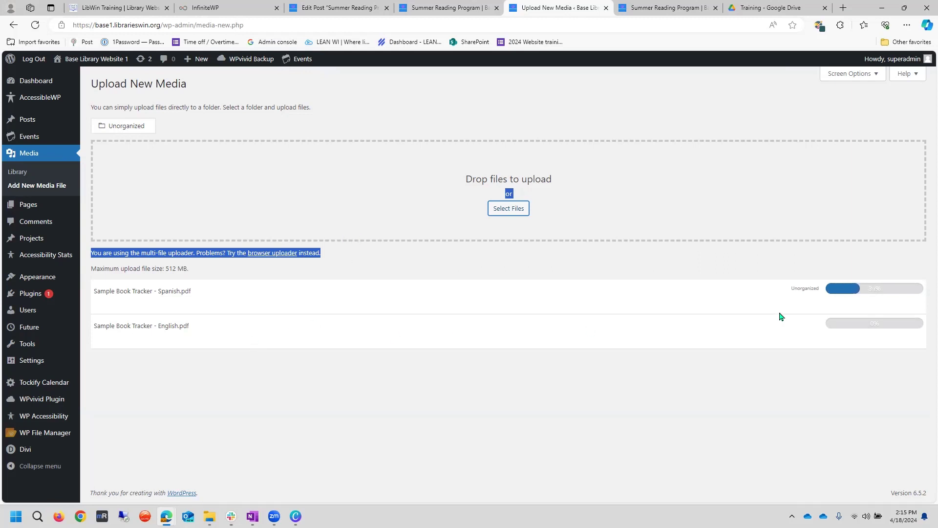
pyautogui.click(689, 259)
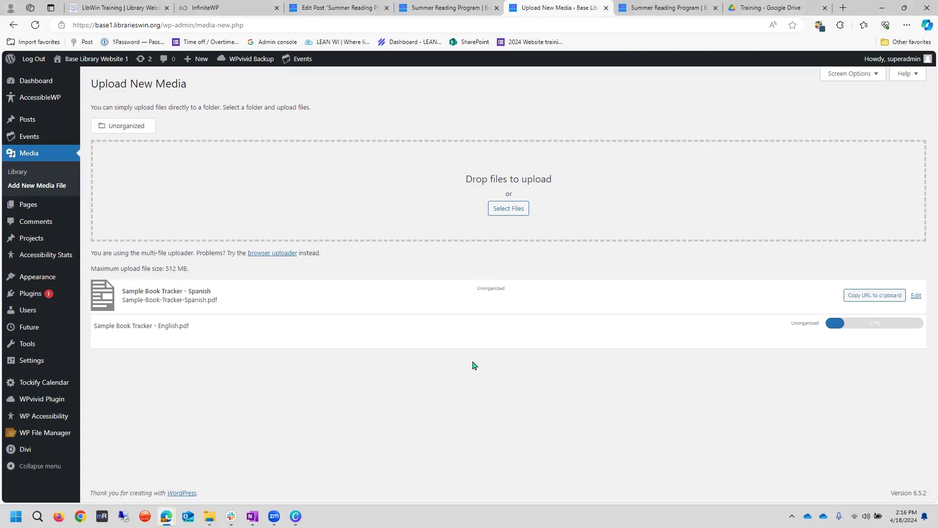
# Step: Review the public Summer Reading Program page and the library's home page, including its news slider, resource tiles and event calendar
pyautogui.click(686, 5)
pyautogui.moveTo(437, 202)
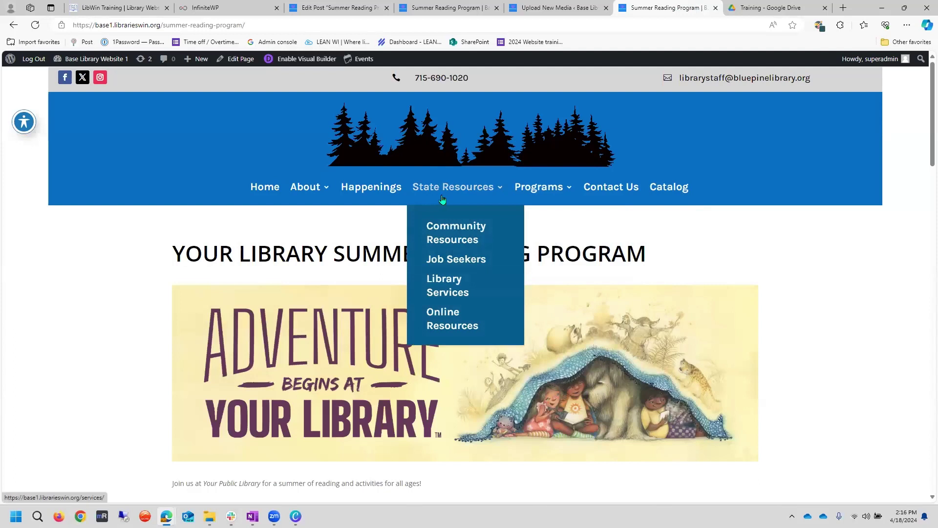
pyautogui.scroll(-7, 788, 201)
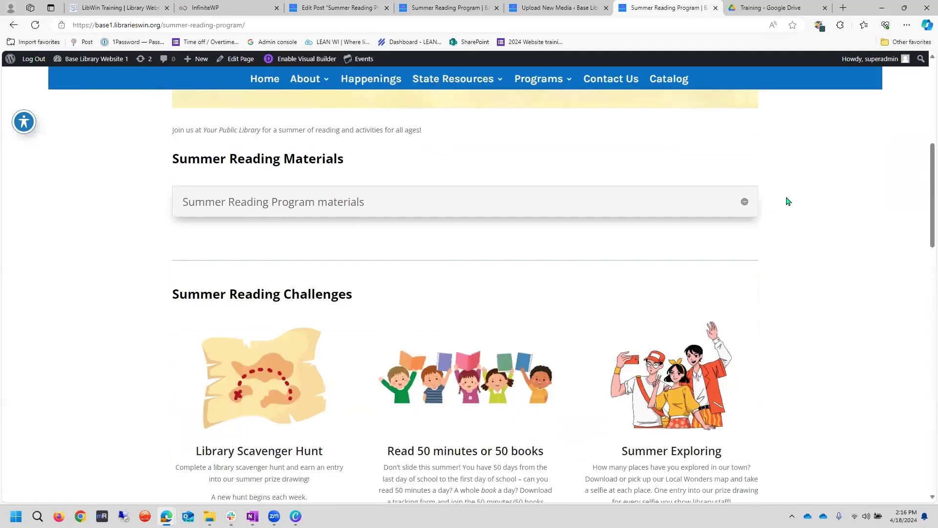
pyautogui.scroll(7, 788, 202)
pyautogui.click(265, 187)
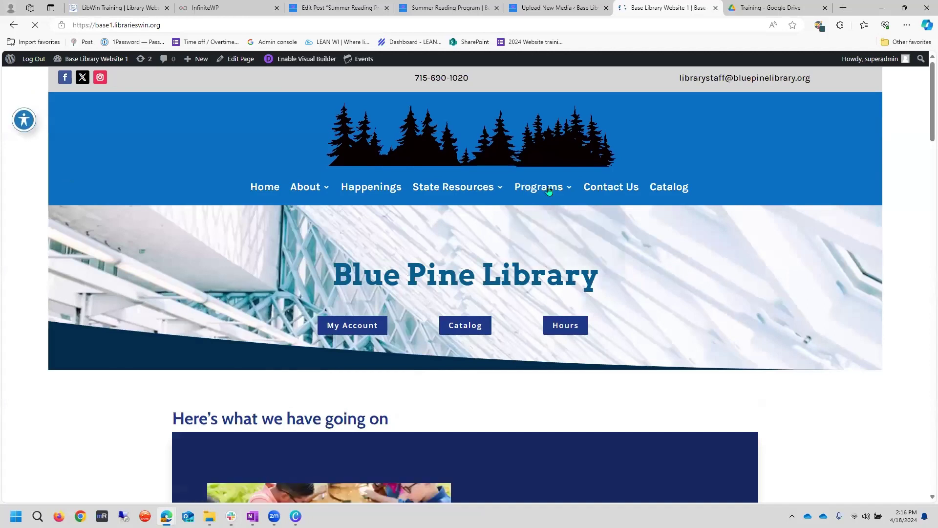
pyautogui.scroll(-10, 549, 188)
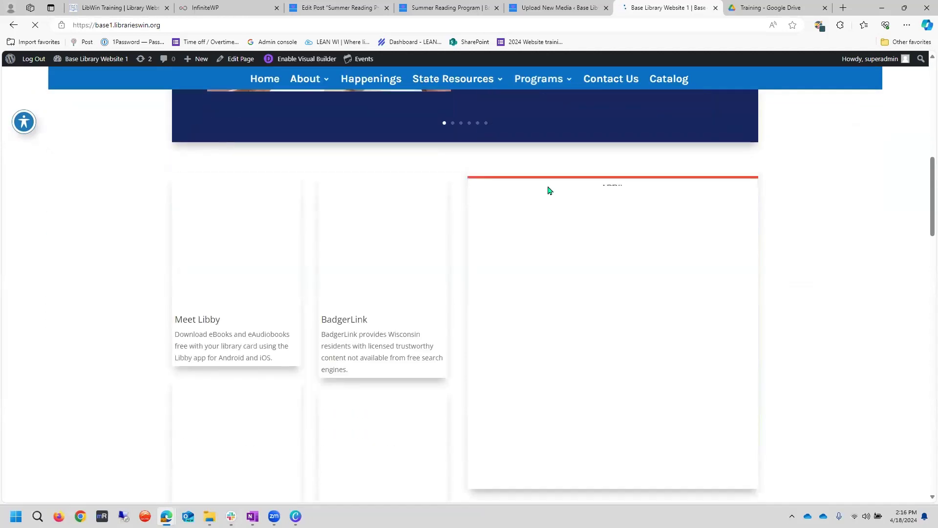
pyautogui.scroll(-4, 549, 191)
pyautogui.scroll(6, 778, 222)
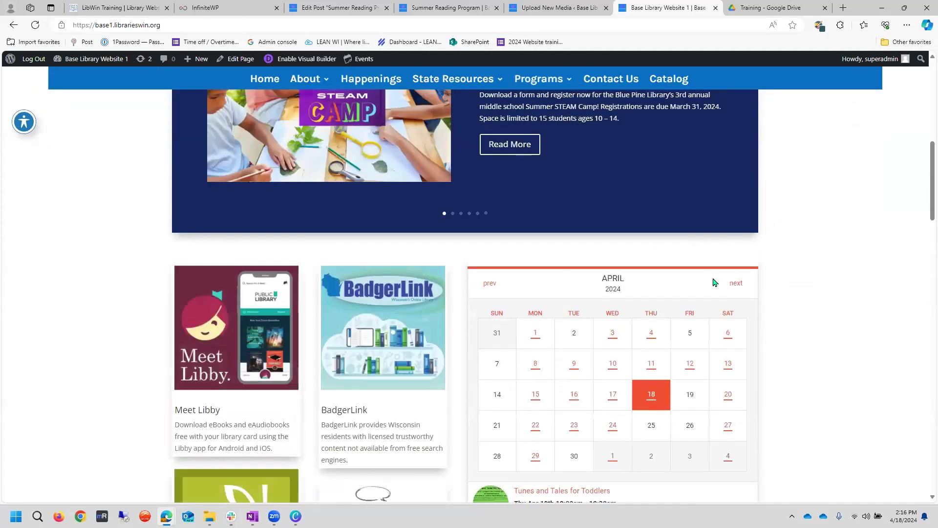
pyautogui.scroll(-2, 619, 281)
pyautogui.scroll(-12, 620, 282)
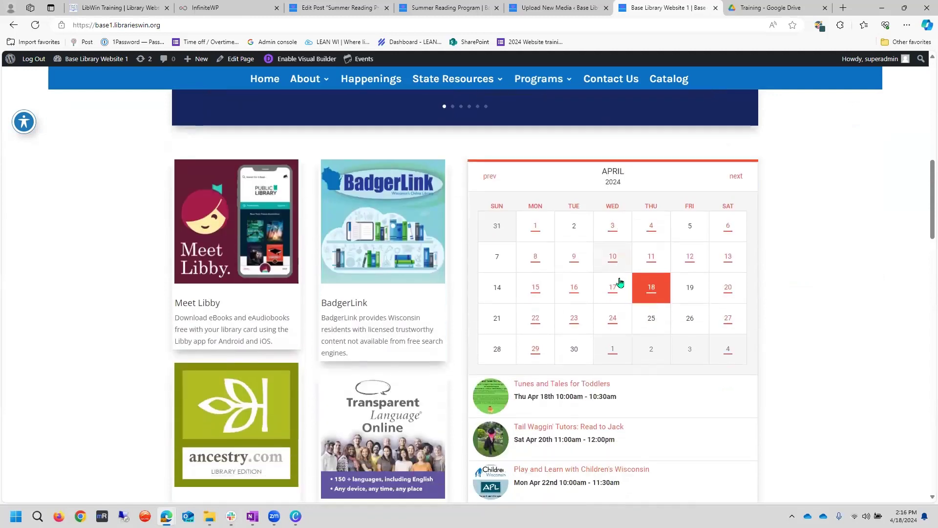
pyautogui.scroll(15, 621, 274)
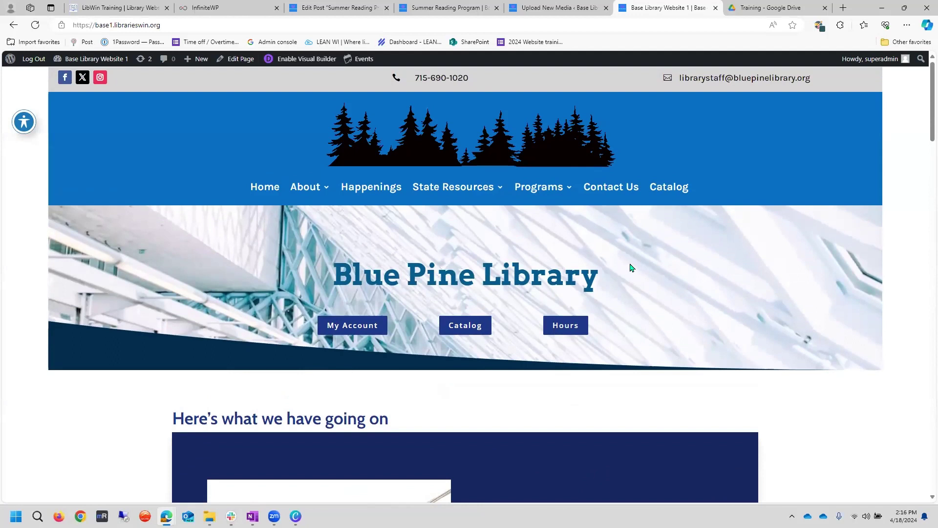
pyautogui.scroll(-7, 633, 267)
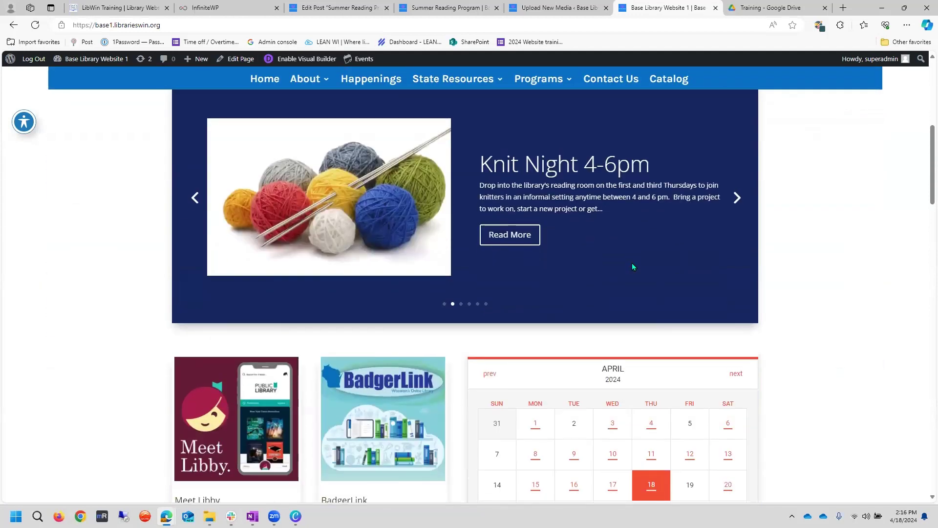
pyautogui.scroll(7, 633, 267)
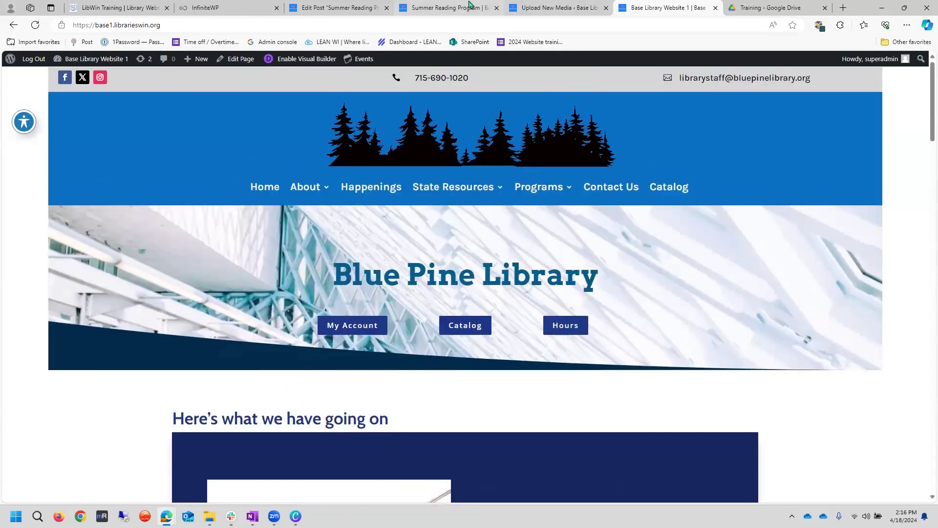
# Step: Copy the URL of the uploaded Sample-Book-Tracker-English.pdf and paste it after "Download the activity tracker here:" in the post
pyautogui.click(551, 5)
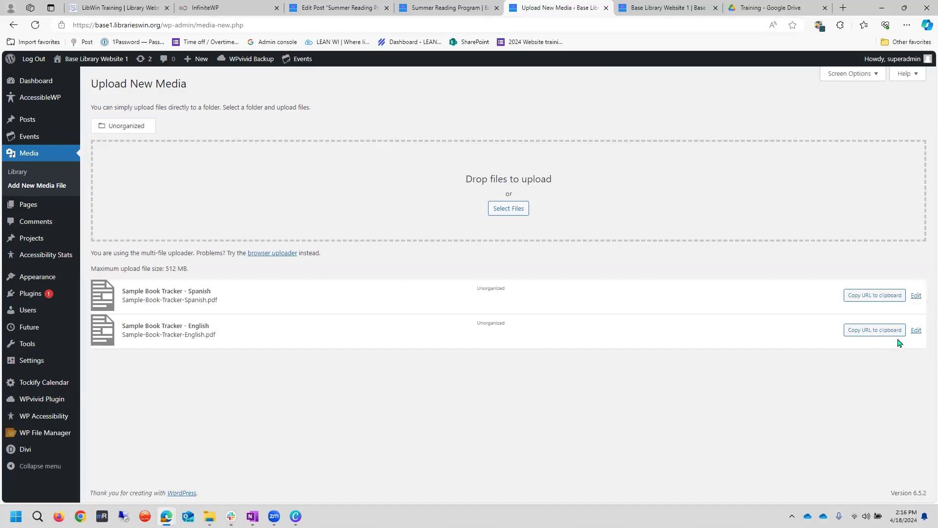
pyautogui.click(884, 331)
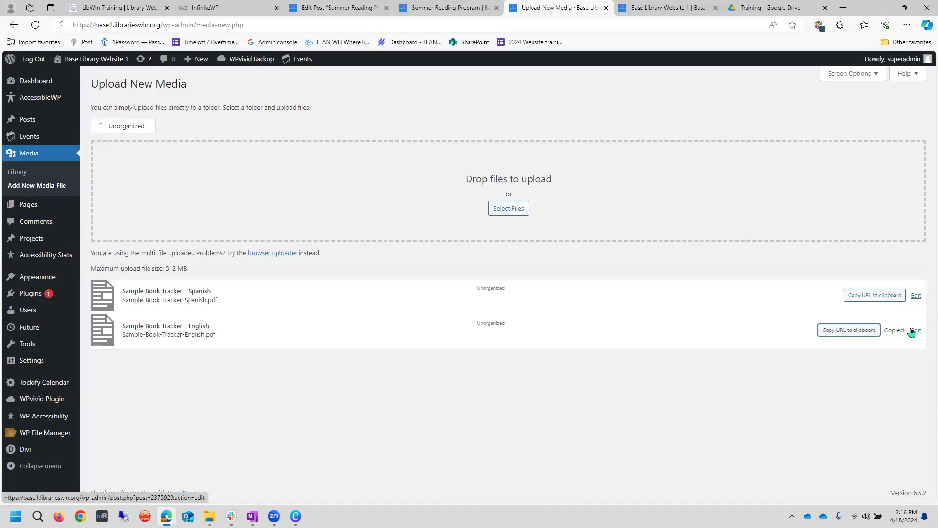
pyautogui.click(440, 7)
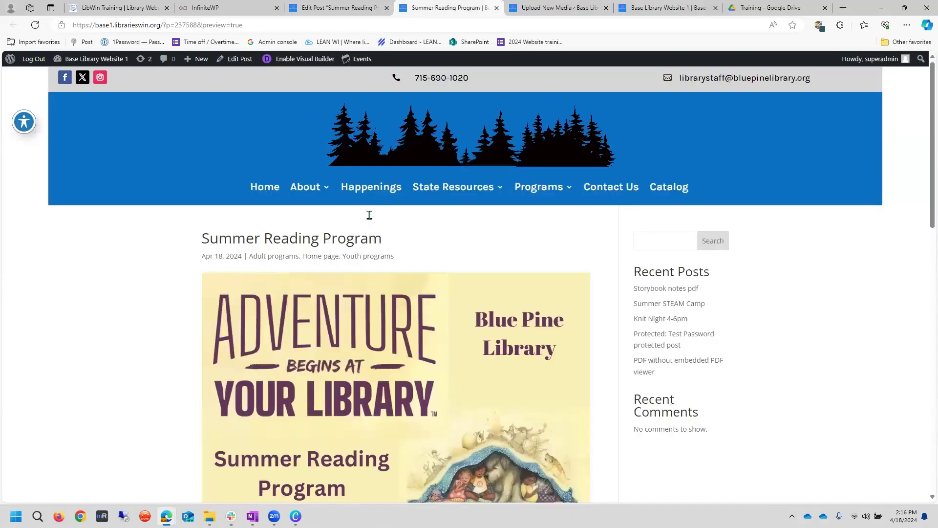
pyautogui.click(321, 6)
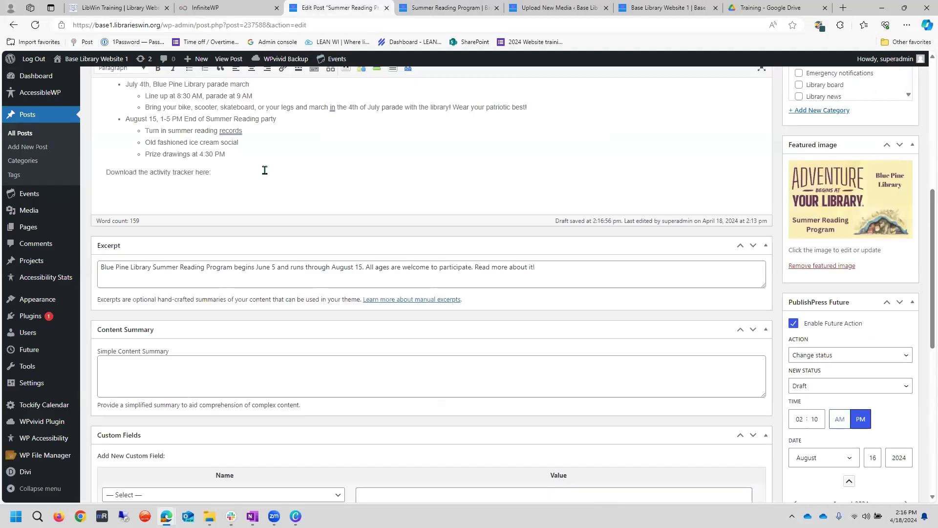
pyautogui.write('https://base1.librarieswin.org/wp-content/uploads/2024/04/Sample-Book-Tracker-English.pdf')
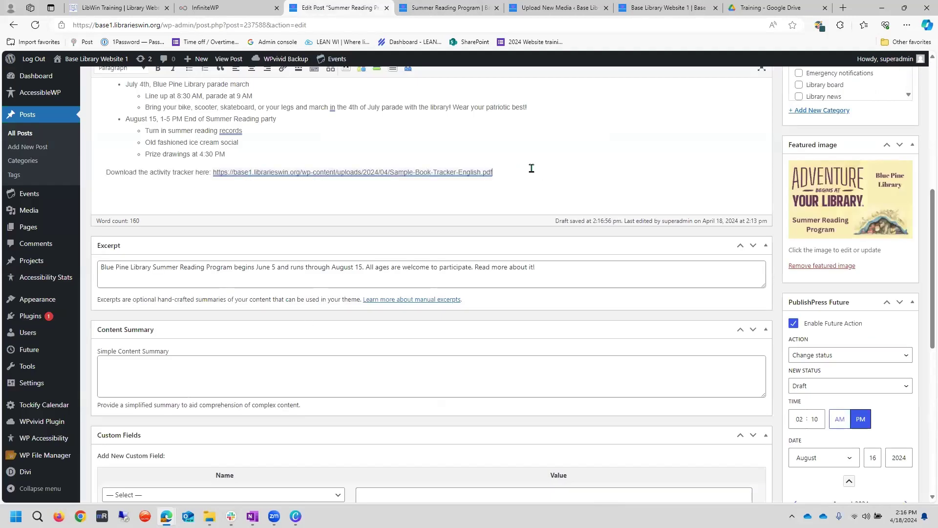
# Step: Turn the pasted tracker address in the post into a hyperlink to the English PDF
pyautogui.moveTo(493, 172); pyautogui.dragTo(211, 172)
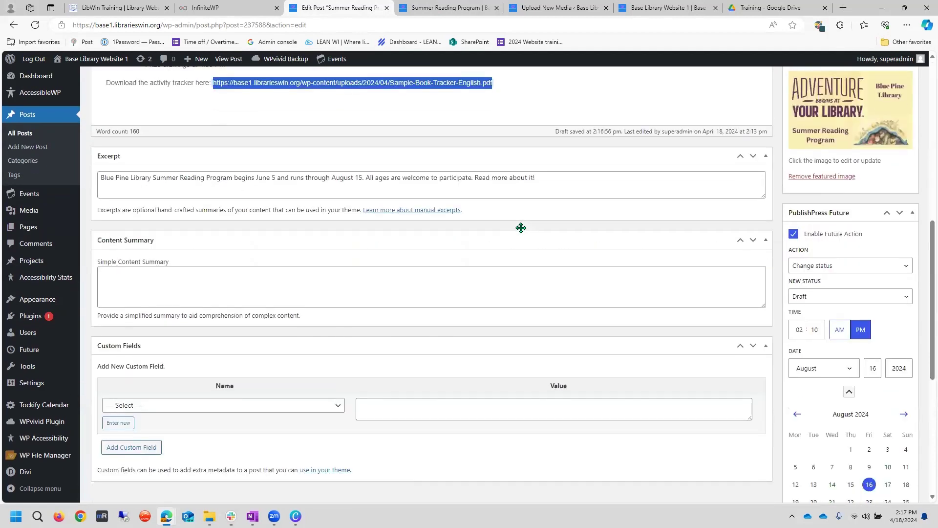
pyautogui.hotkey('ctrl', 'k')
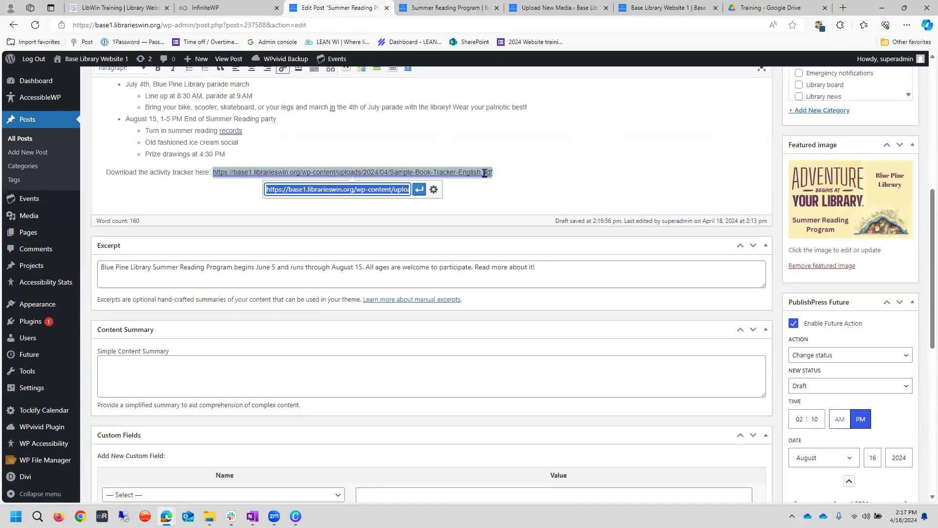
pyautogui.click(419, 190)
pyautogui.click(534, 173)
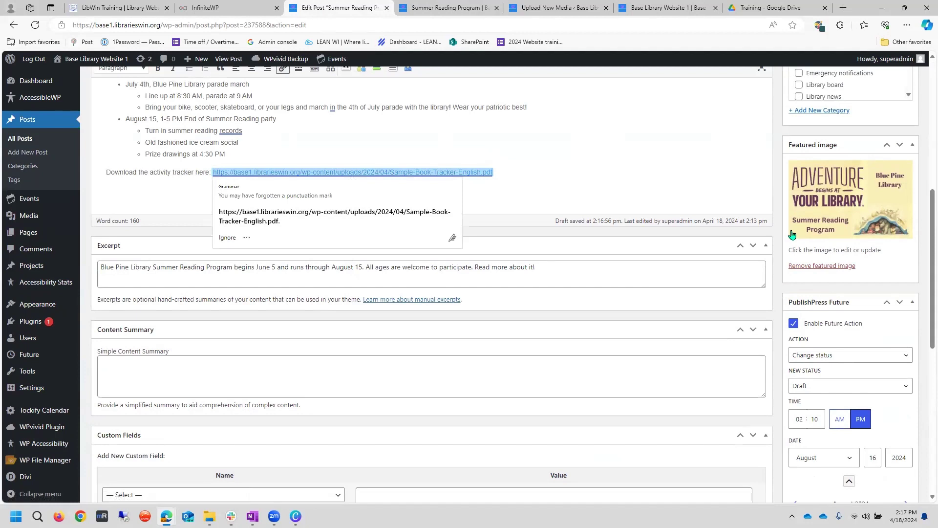
# Step: Save the post draft, check its body text and publish the post
pyautogui.scroll(5, 821, 234)
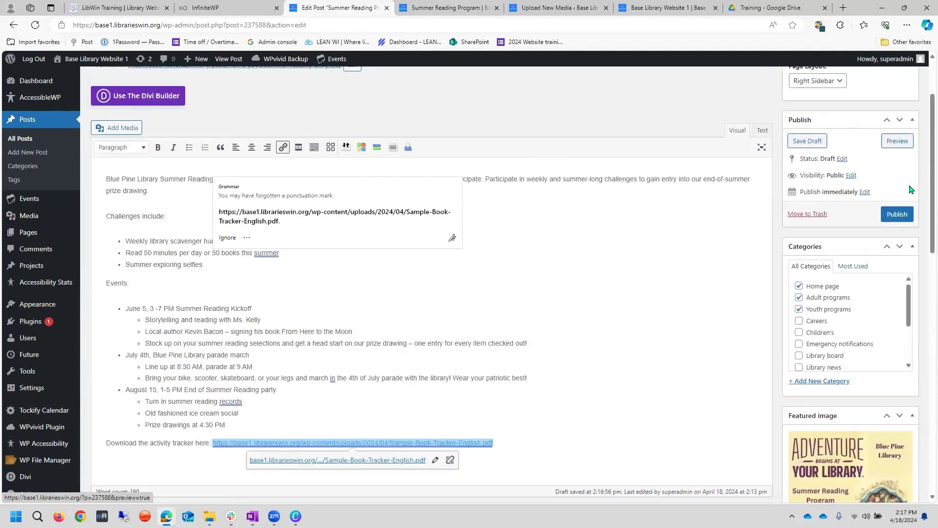
pyautogui.click(806, 142)
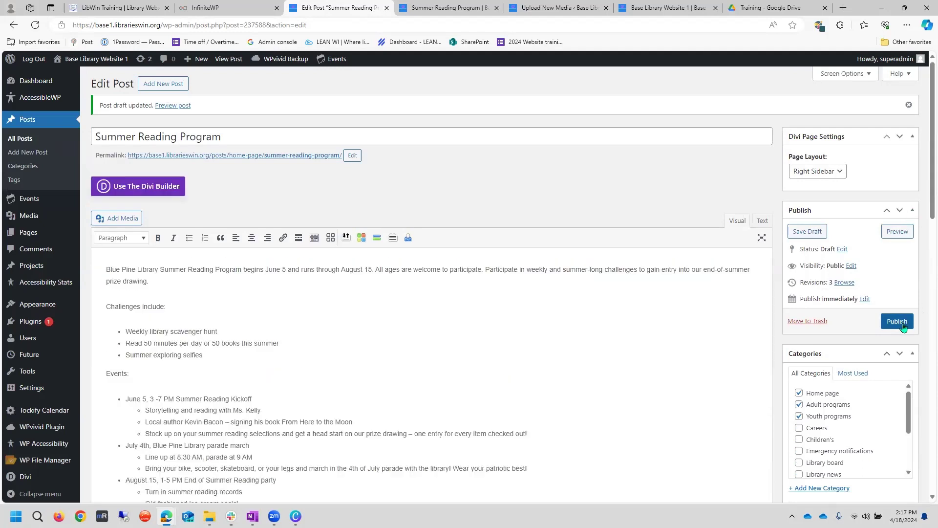
pyautogui.scroll(-4, 482, 314)
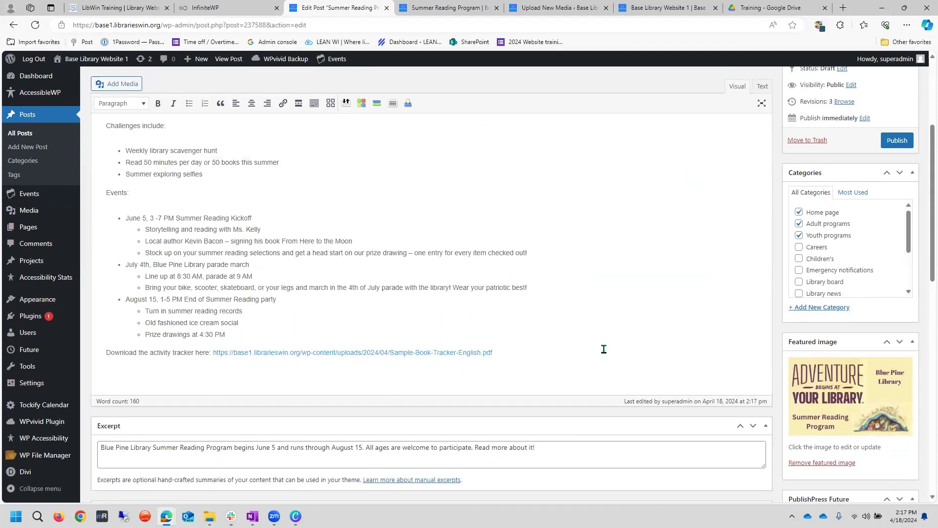
pyautogui.click(900, 142)
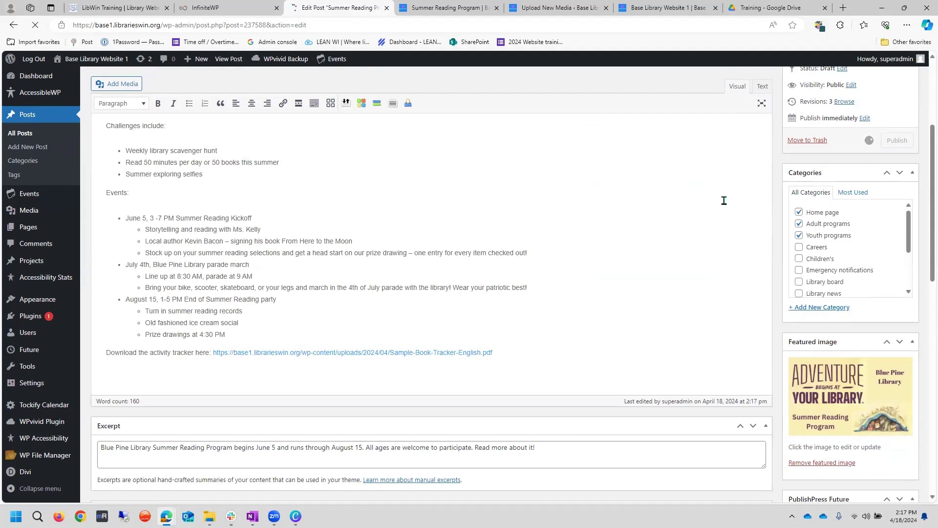
# Step: Open the library's home page and check that the Summer Reading Program post appears in the news slider
pyautogui.moveTo(430, 6)
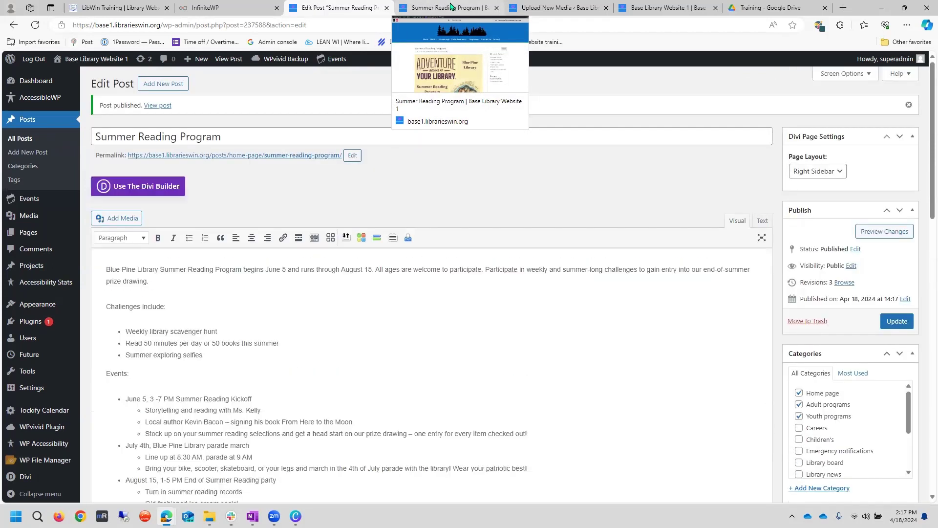
pyautogui.click(93, 59)
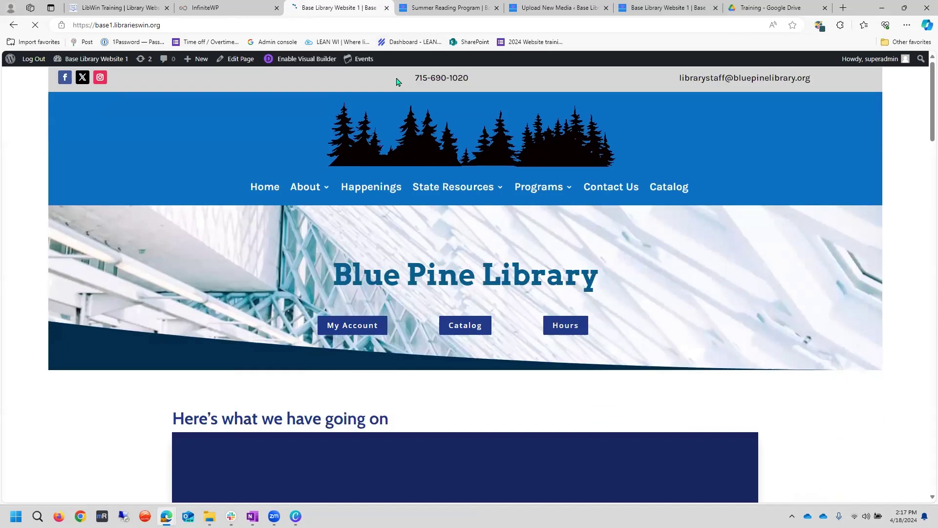
pyautogui.scroll(-3, 533, 252)
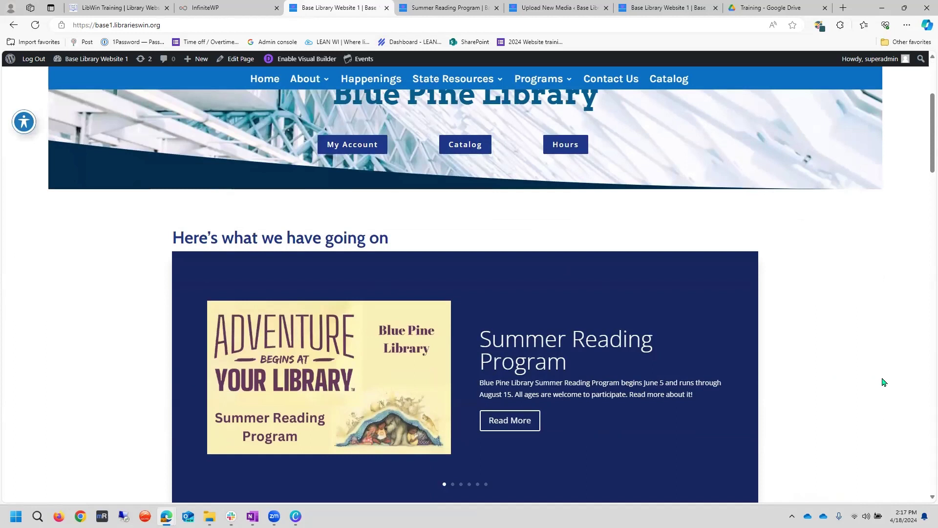
pyautogui.scroll(2, 860, 371)
# Step: Open the Youth programs category page and check the Summer Reading Program post listed there
pyautogui.moveTo(536, 125)
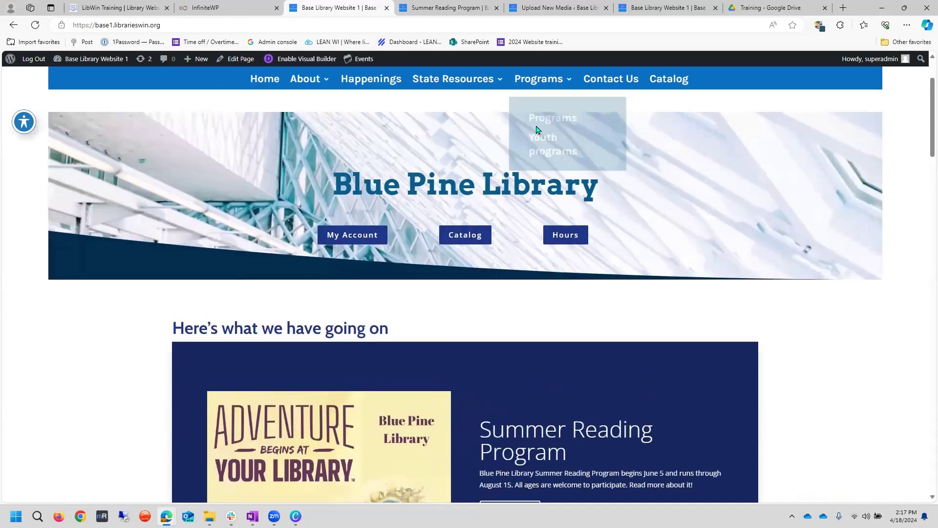
pyautogui.click(553, 149)
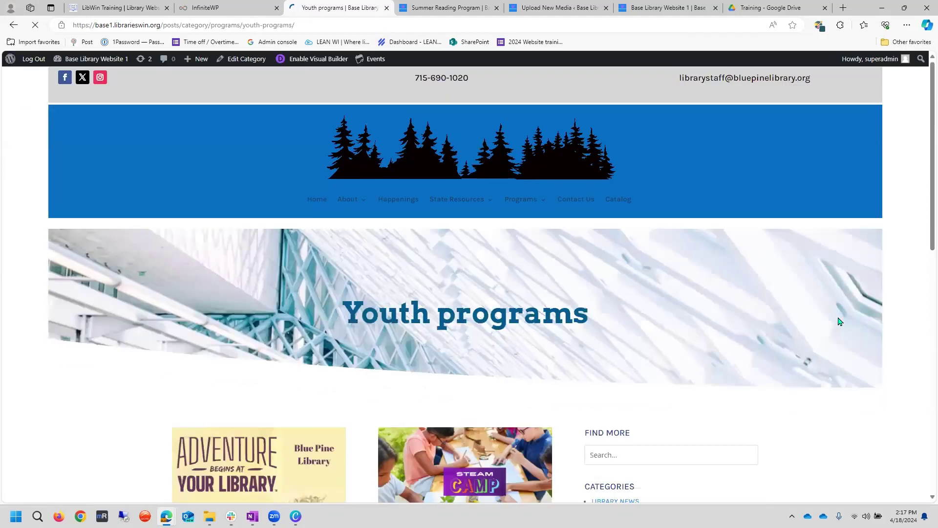
pyautogui.scroll(-3, 840, 321)
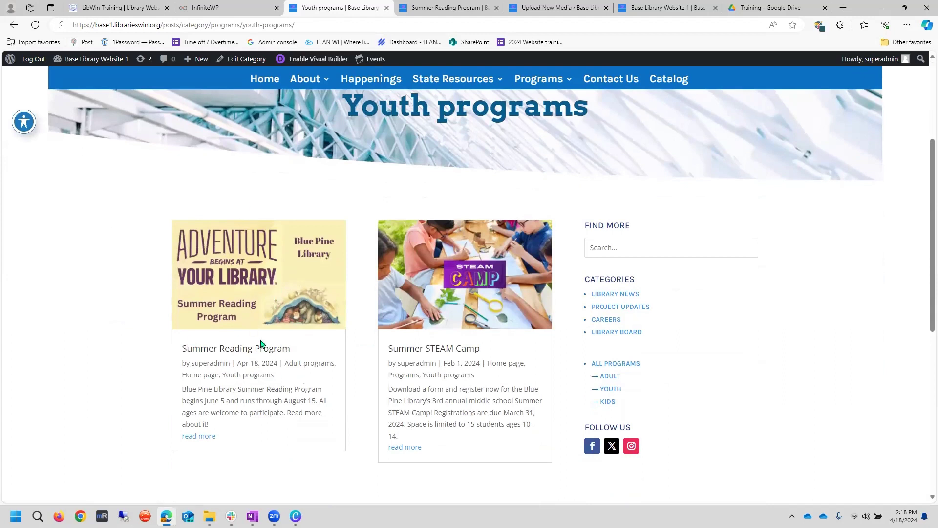
pyautogui.scroll(3, 261, 345)
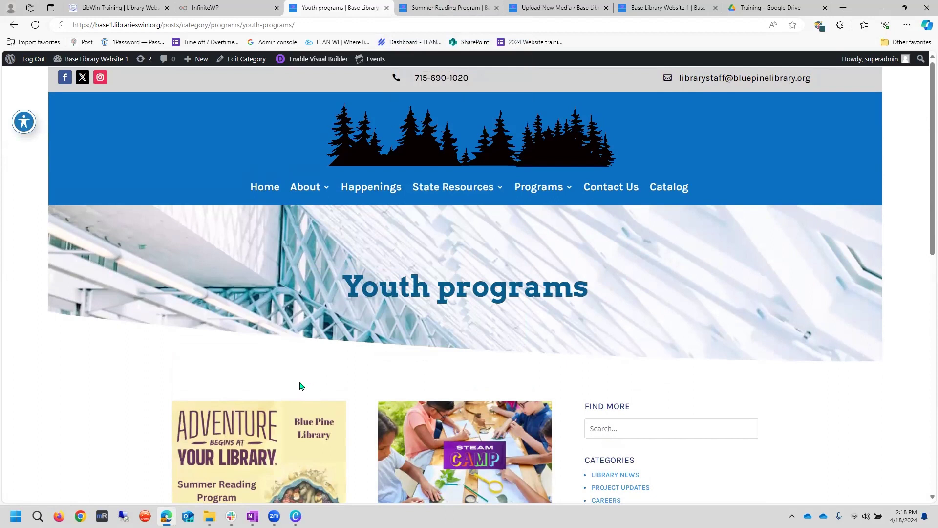
pyautogui.scroll(-2, 300, 386)
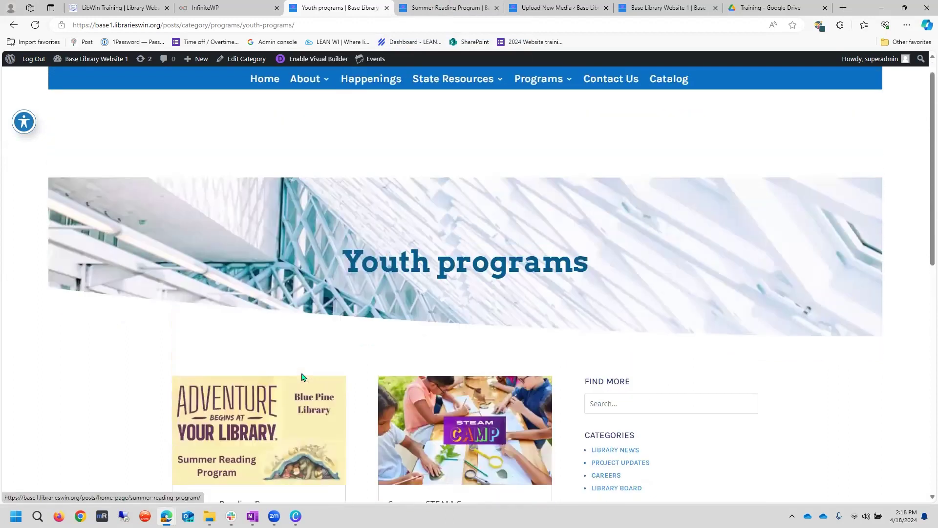
pyautogui.scroll(2, 302, 377)
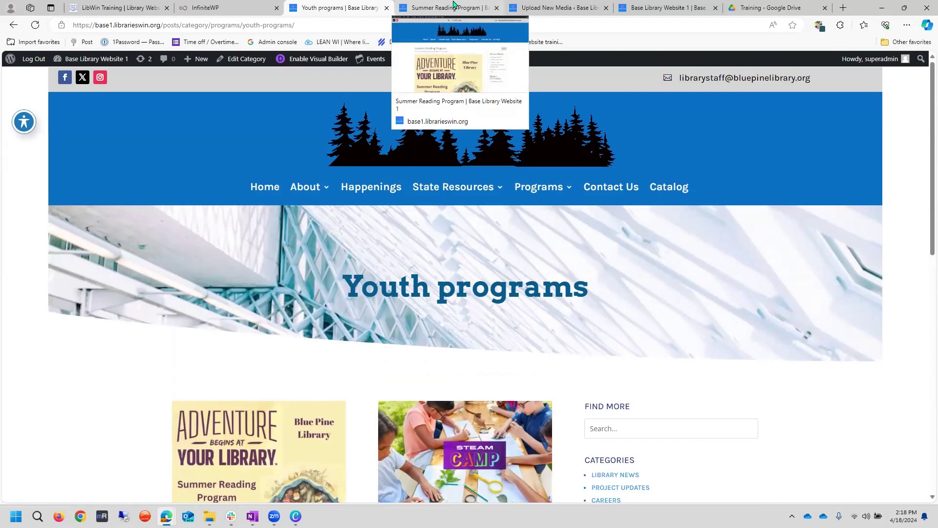
# Step: Open the Summer Reading Program page for editing in the WordPress admin and load its public view in a new tab
pyautogui.click(575, 3)
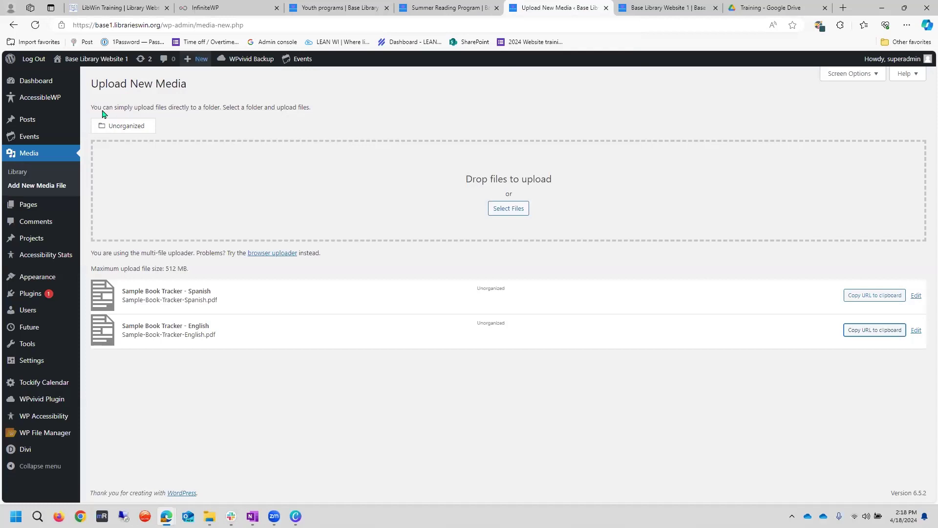
pyautogui.click(29, 204)
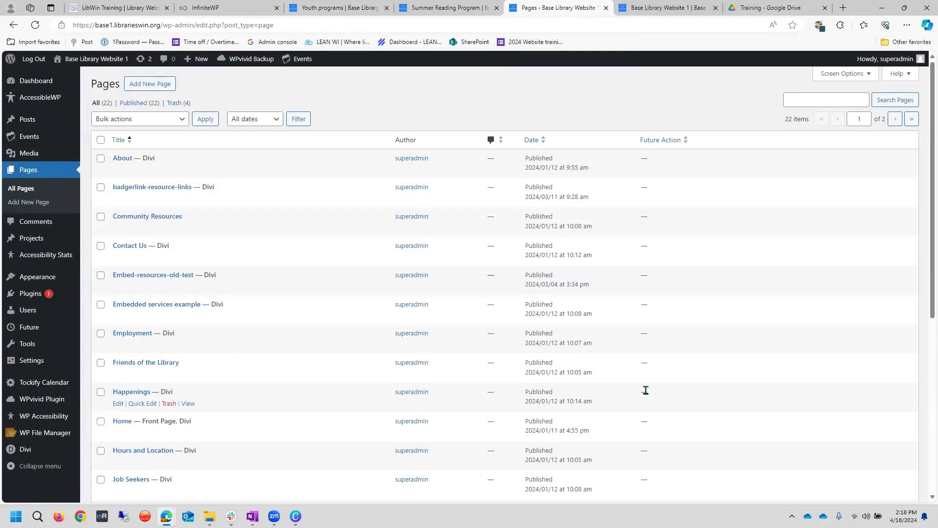
pyautogui.scroll(-5, 645, 390)
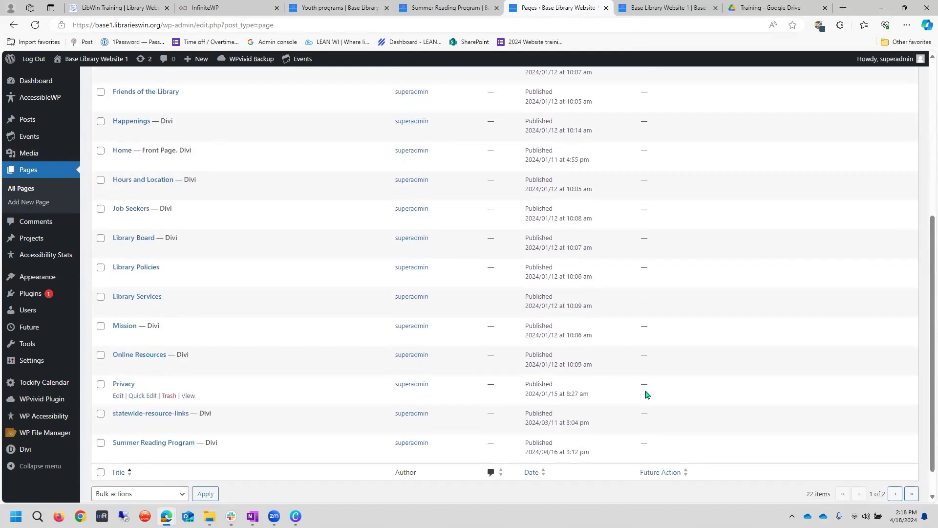
pyautogui.click(129, 445)
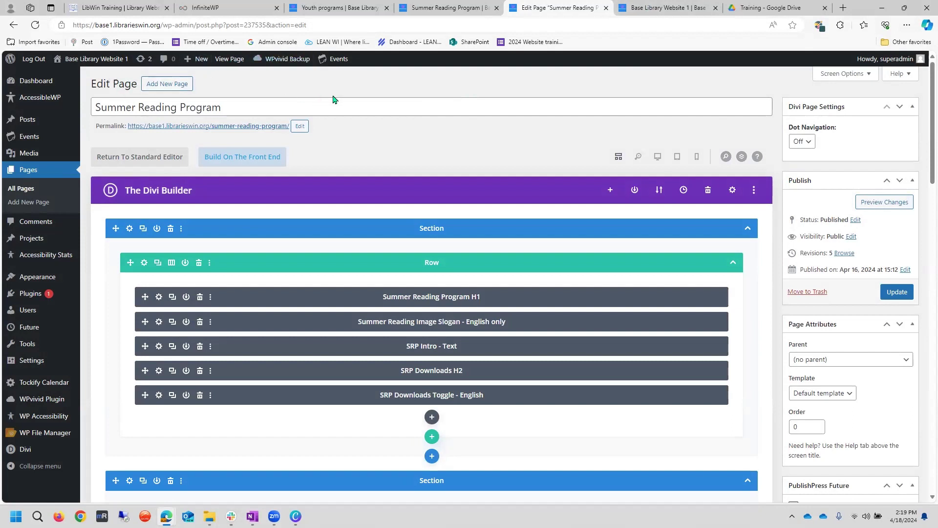
pyautogui.rightClick(221, 59)
pyautogui.click(239, 67)
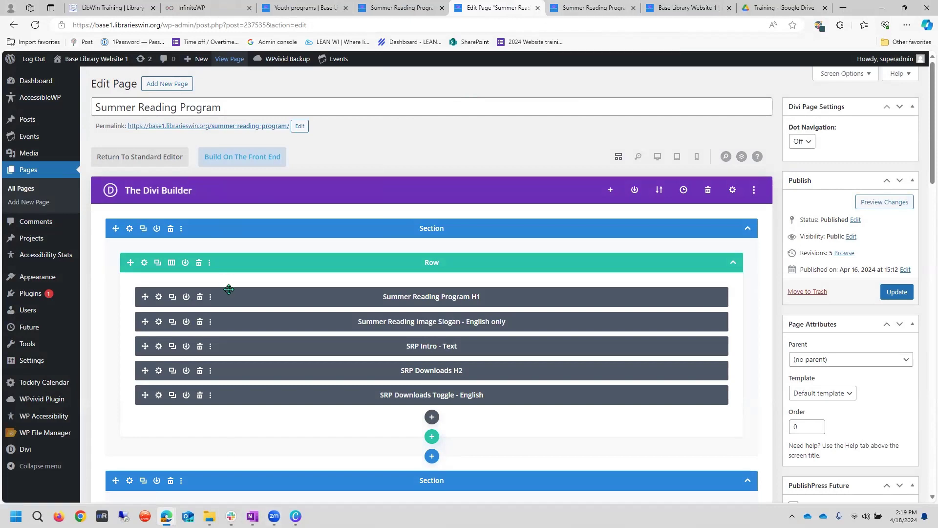
# Step: Switch to the summer reading presentation in Google Slides, maximize its window and show the blog post checklist slide full screen
pyautogui.hotkey('alt', 'Tab')
pyautogui.hotkey('alt', 'Tab')
pyautogui.hotkey('alt', 'Tab')
pyautogui.hotkey('alt', 'Tab')
pyautogui.hotkey('alt', 'Tab')
pyautogui.hotkey('alt', 'Tab')
pyautogui.hotkey('alt', 'Tab')
pyautogui.hotkey('alt', 'Tab')
pyautogui.moveTo(95, 4)
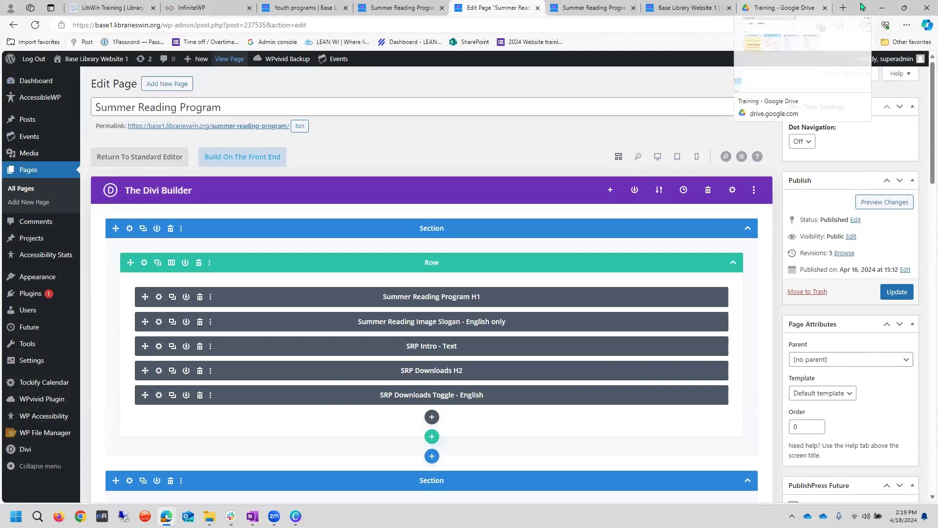
pyautogui.click(883, 7)
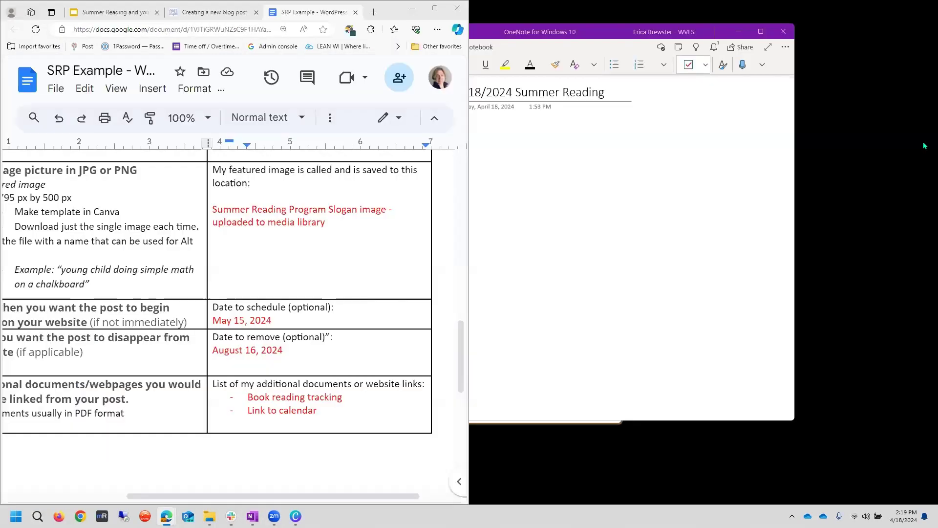
pyautogui.click(115, 12)
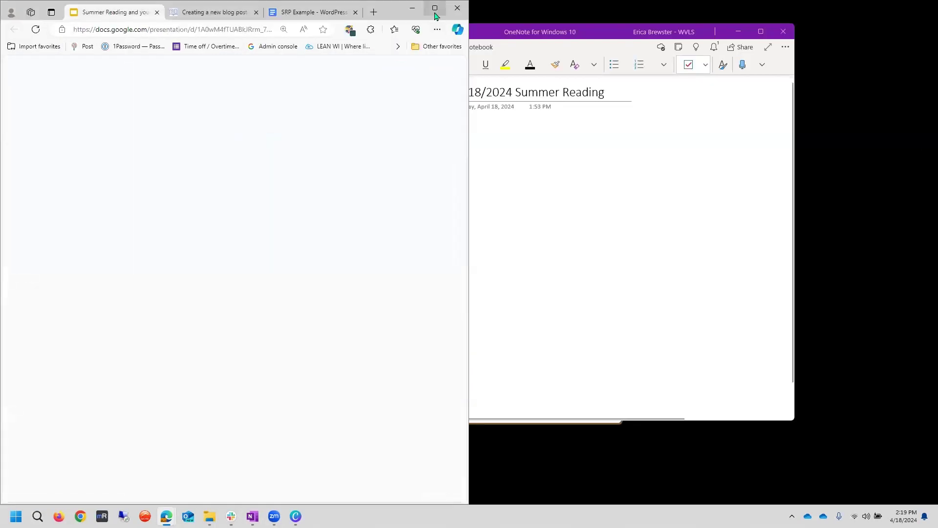
pyautogui.click(434, 8)
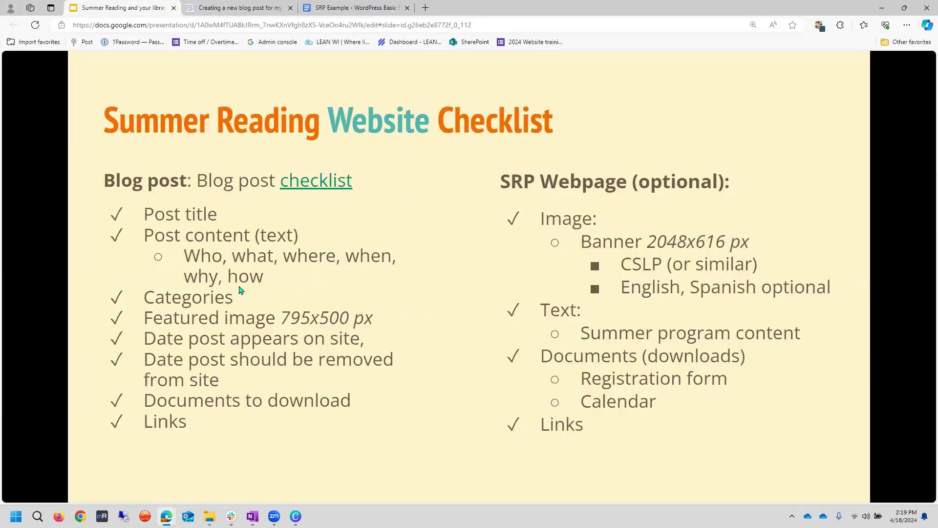
pyautogui.click(606, 268)
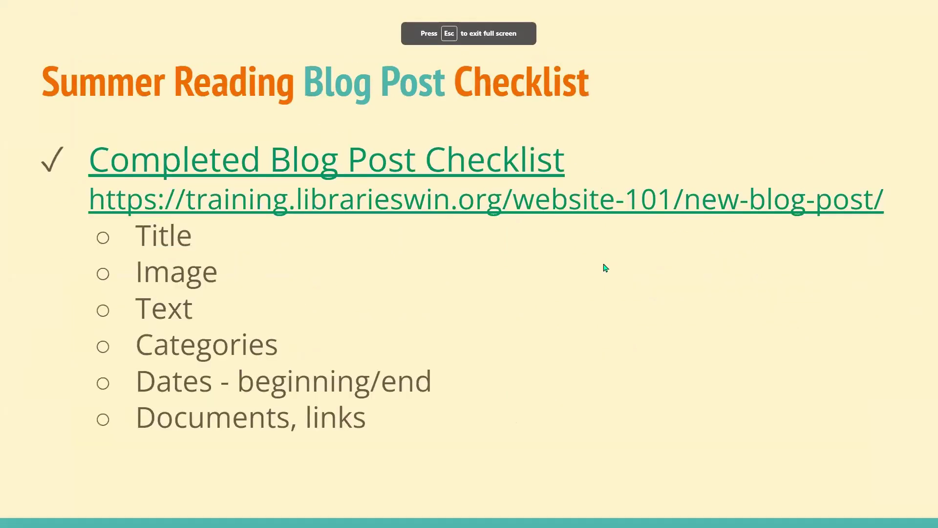
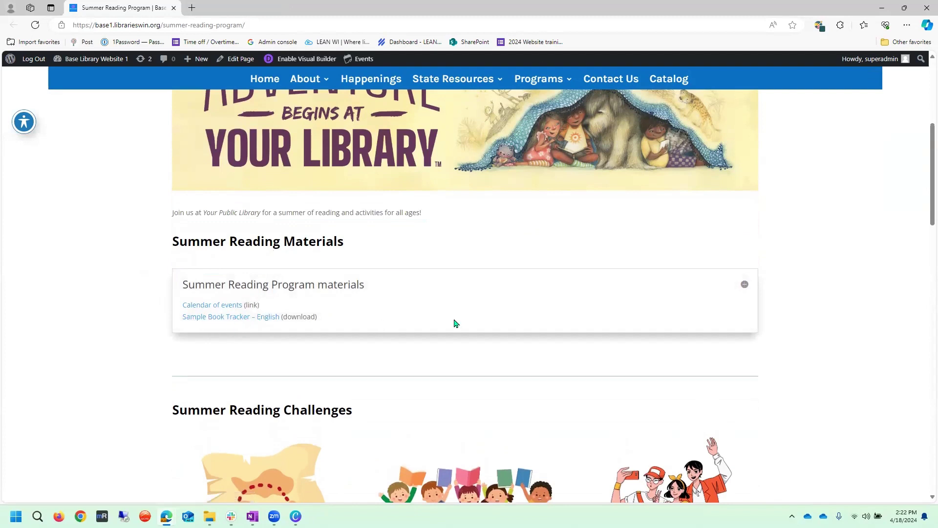
# Step: Test the Summer Reading Program materials toggle by collapsing and expanding it, check its links, and leave it collapsed
pyautogui.click(745, 287)
pyautogui.scroll(-2, 856, 264)
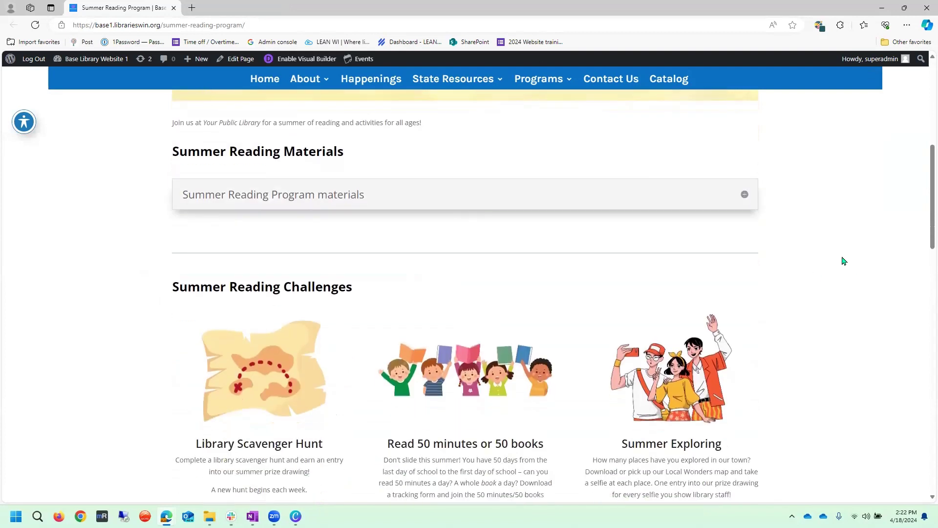
pyautogui.click(744, 195)
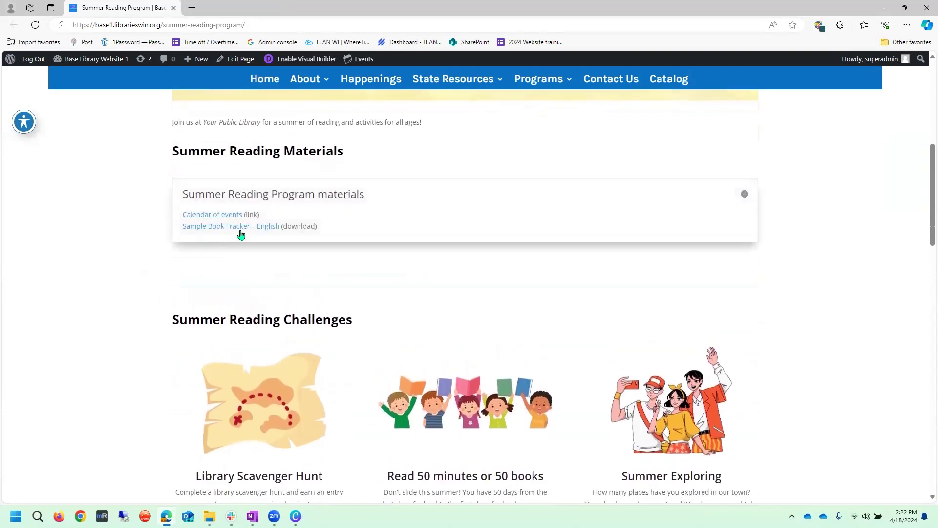
pyautogui.click(744, 195)
# Step: Review the challenges, performers and events sections of the public Summer Reading Program page
pyautogui.scroll(-2, 820, 211)
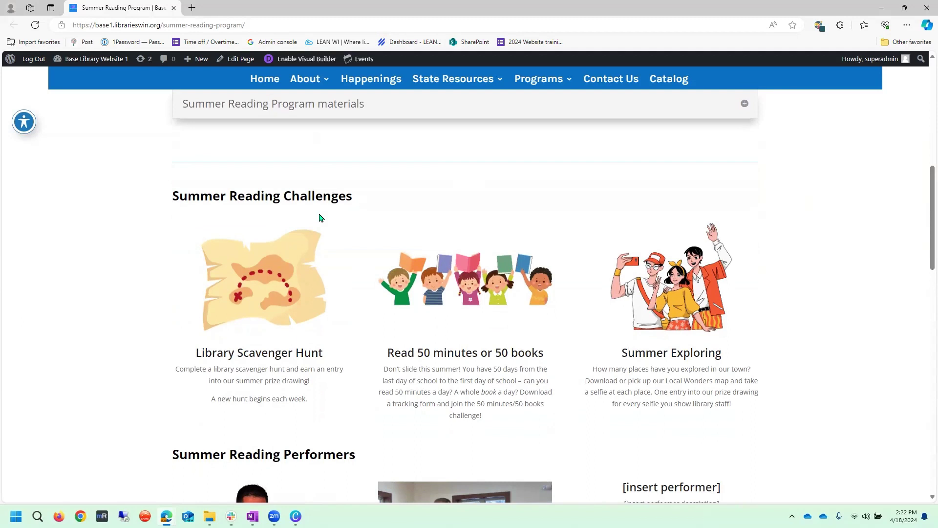
pyautogui.scroll(-3, 92, 298)
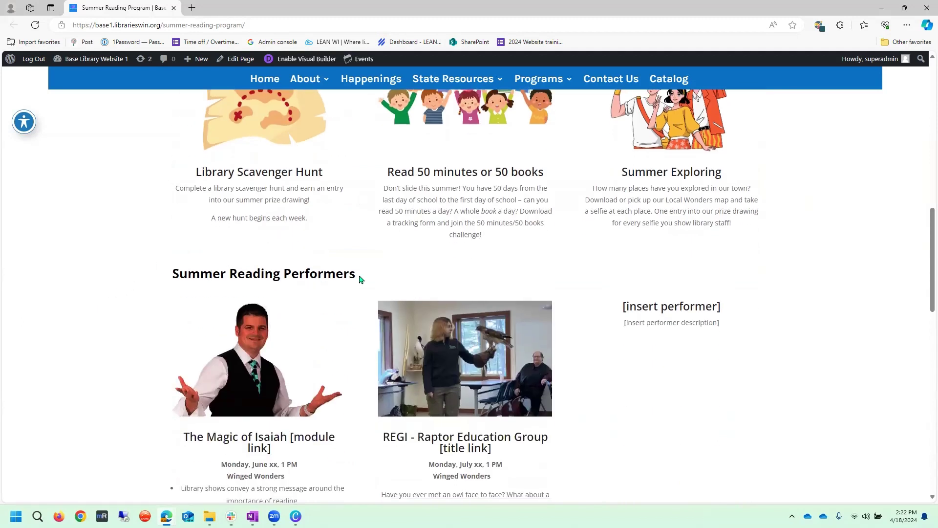
pyautogui.scroll(-5, 82, 329)
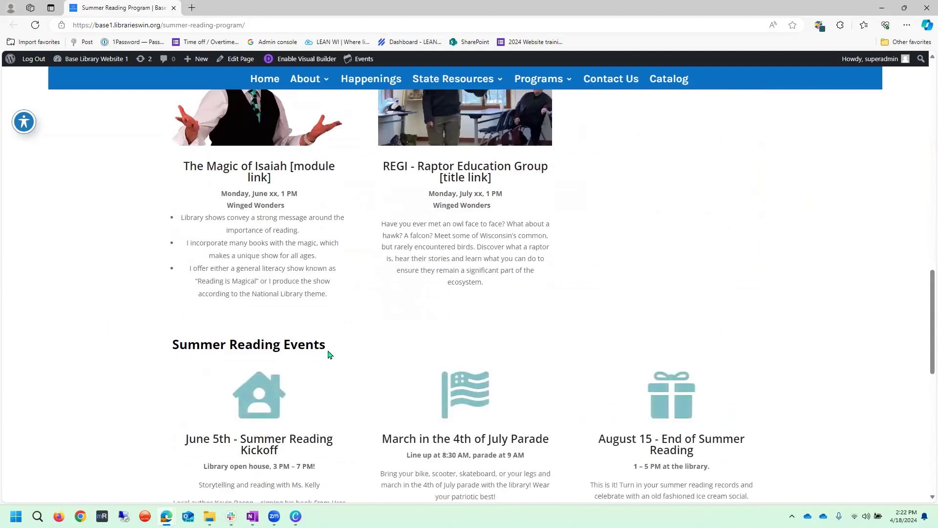
pyautogui.scroll(6, 331, 367)
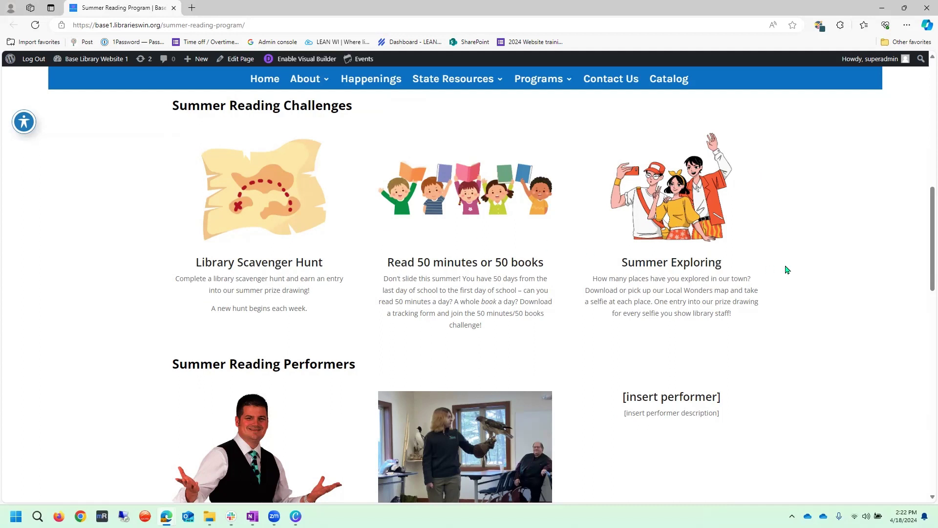
pyautogui.scroll(-5, 788, 270)
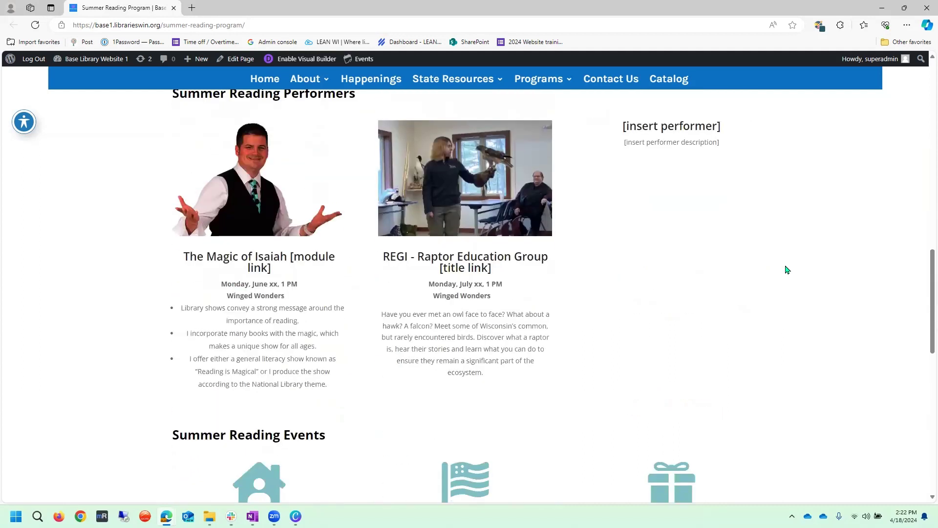
pyautogui.scroll(1, 787, 270)
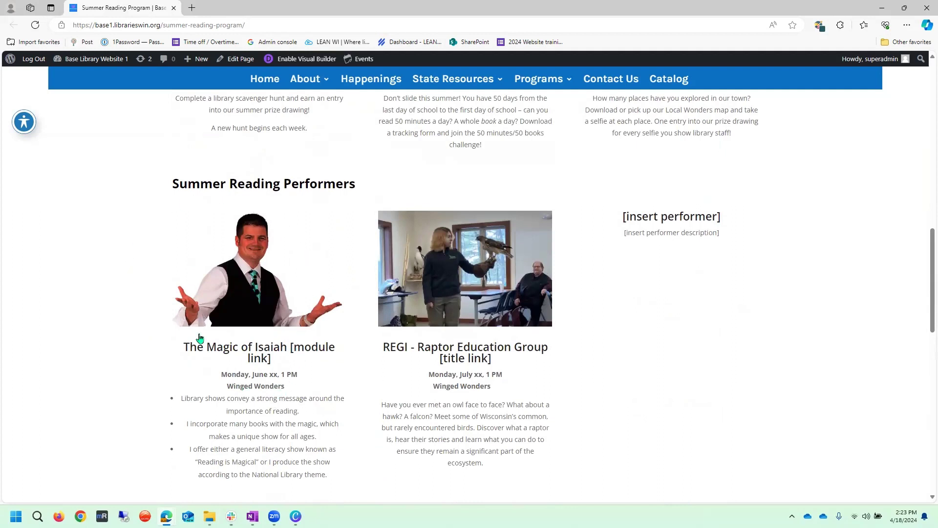
pyautogui.scroll(2, 211, 209)
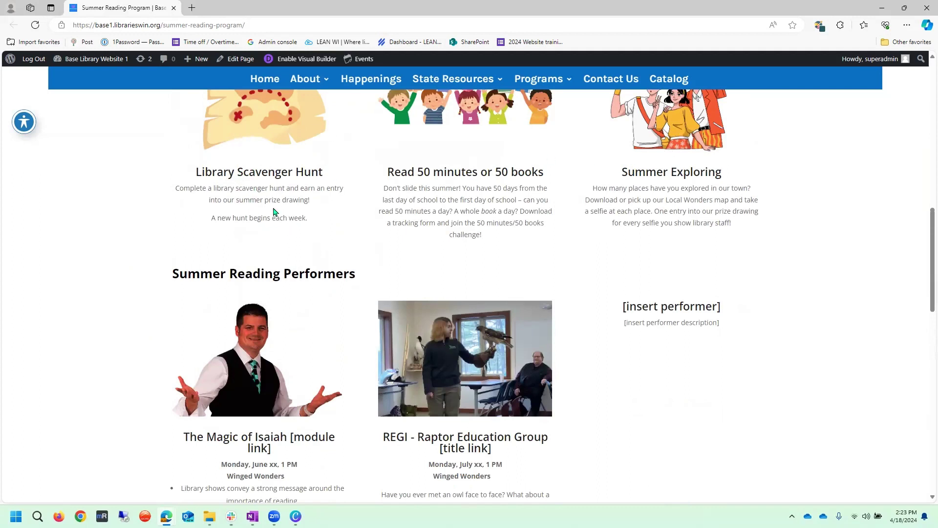
pyautogui.scroll(-4, 278, 243)
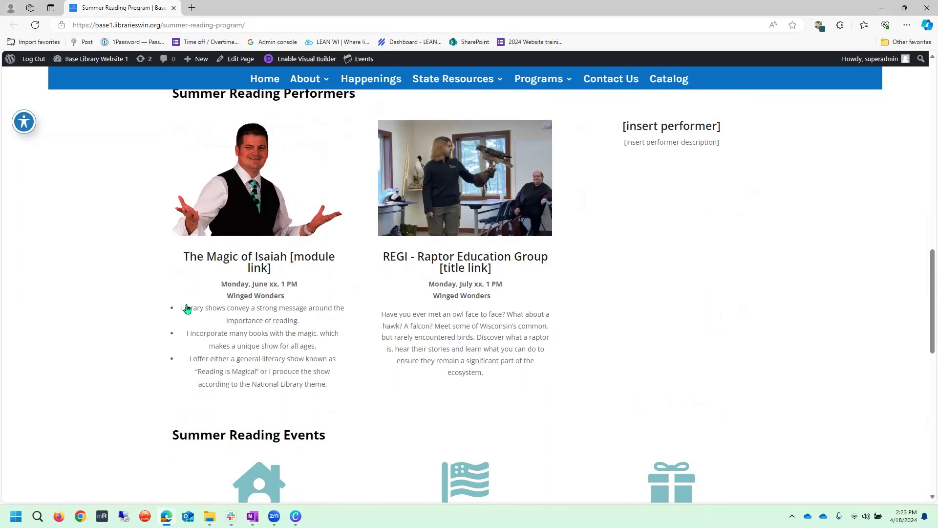
# Step: Follow the Magic of Isaiah performer link, look over the linked site and return to the Summer Reading Program page
pyautogui.click(254, 247)
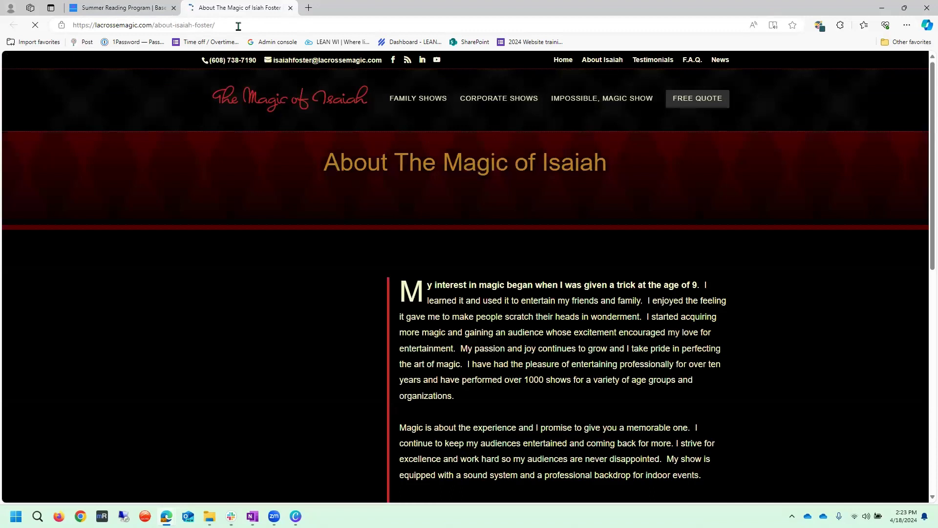
pyautogui.scroll(-3, 210, 181)
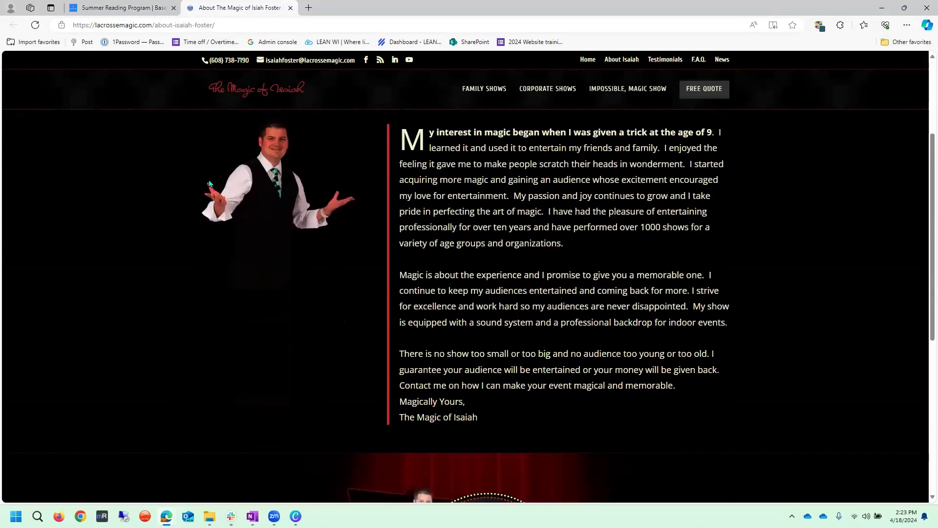
pyautogui.scroll(-5, 209, 183)
pyautogui.scroll(6, 209, 183)
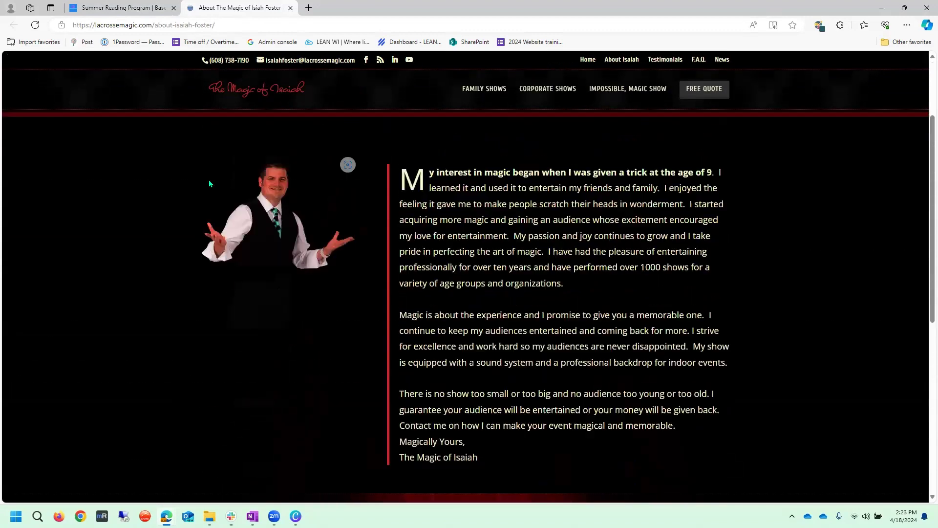
pyautogui.scroll(3, 209, 181)
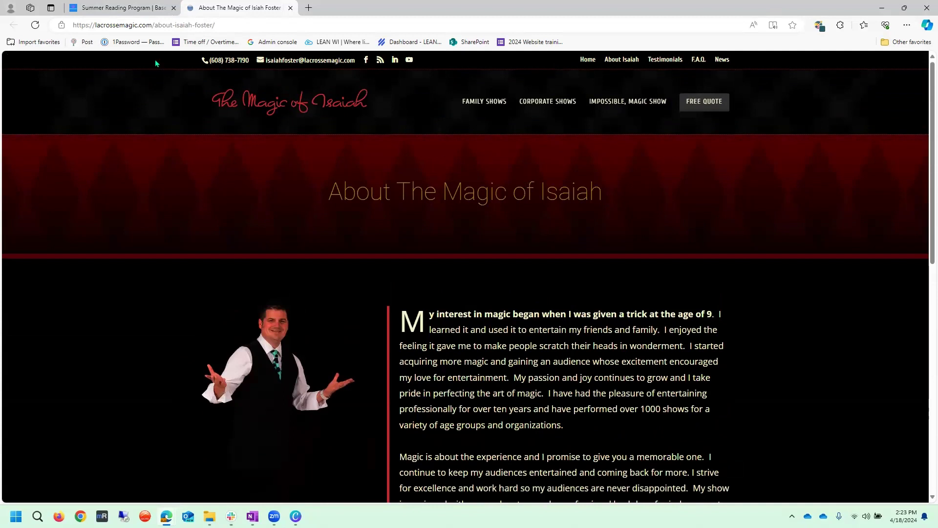
pyautogui.click(103, 9)
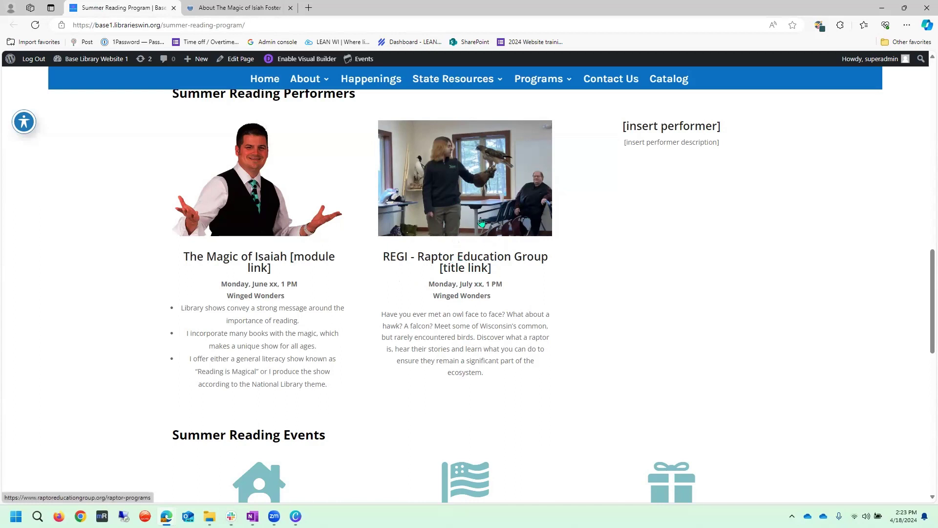
# Step: Review the performers, events and challenges sections of the public Summer Reading Program page
pyautogui.scroll(2, 650, 247)
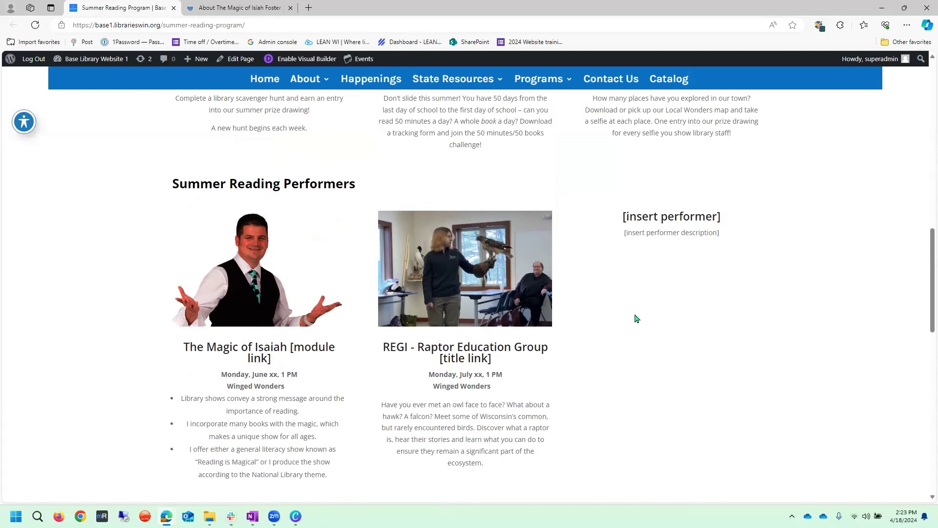
pyautogui.scroll(-4, 458, 307)
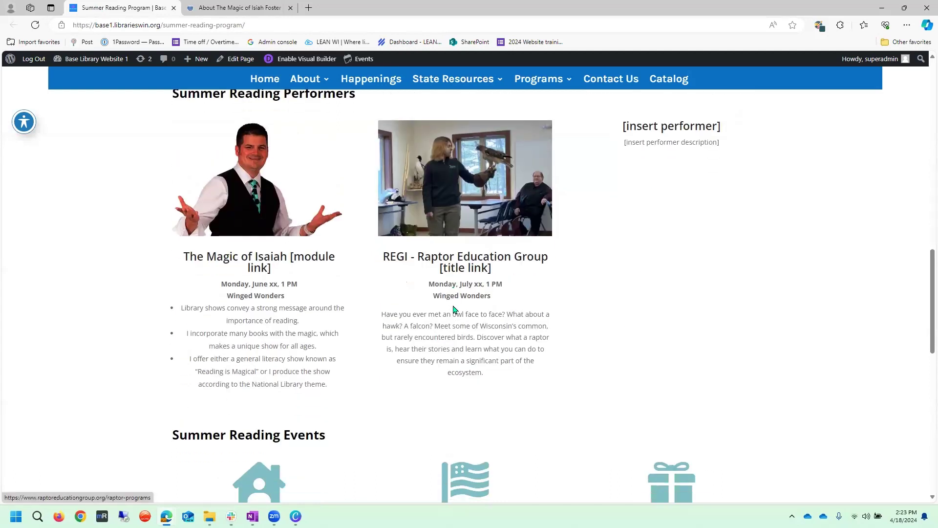
pyautogui.scroll(-4, 458, 307)
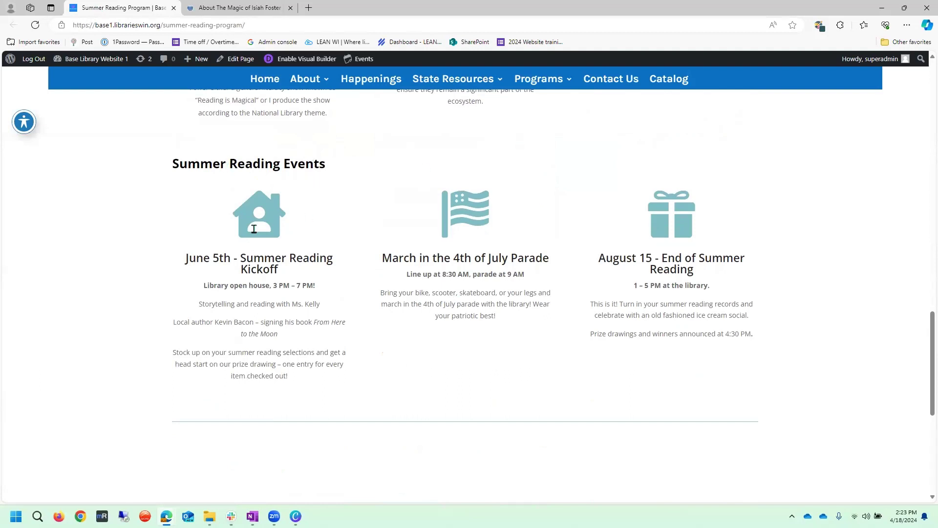
pyautogui.scroll(15, 313, 211)
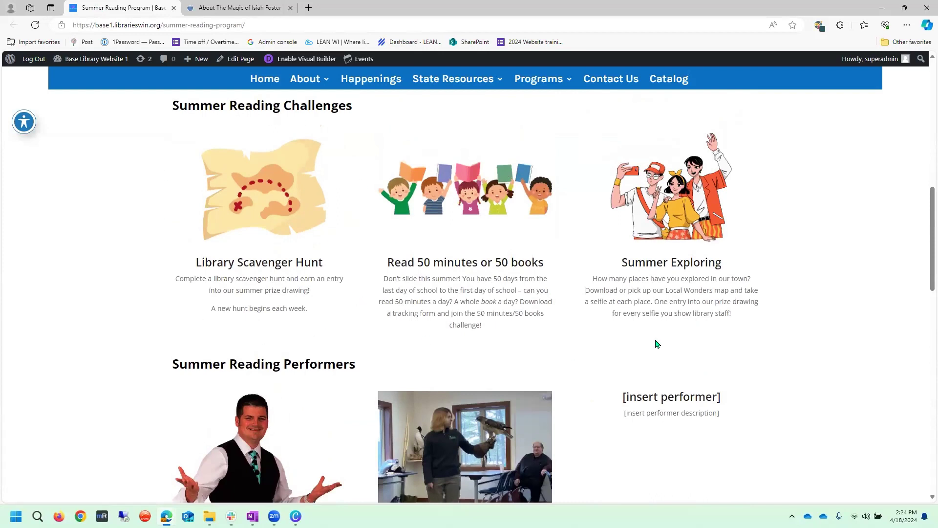
pyautogui.scroll(-6, 406, 287)
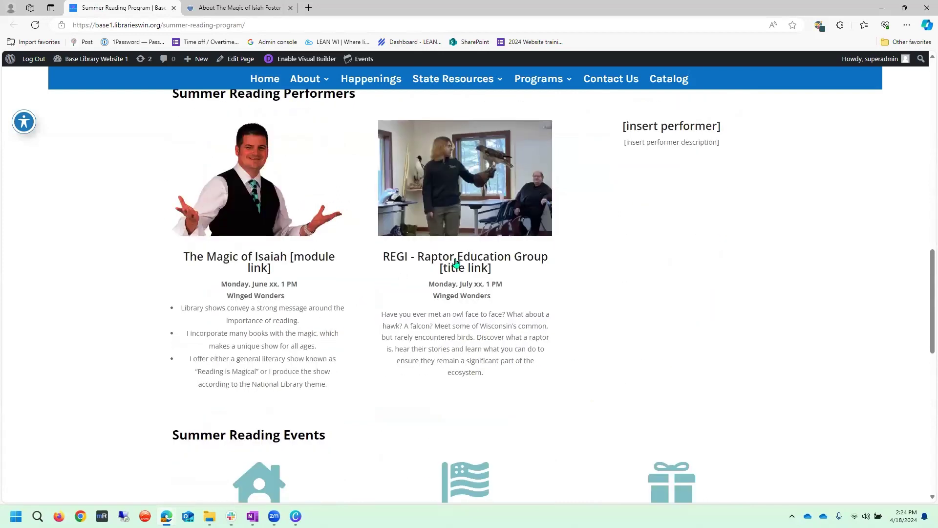
pyautogui.scroll(6, 448, 266)
pyautogui.scroll(-5, 295, 246)
pyautogui.scroll(-3, 293, 292)
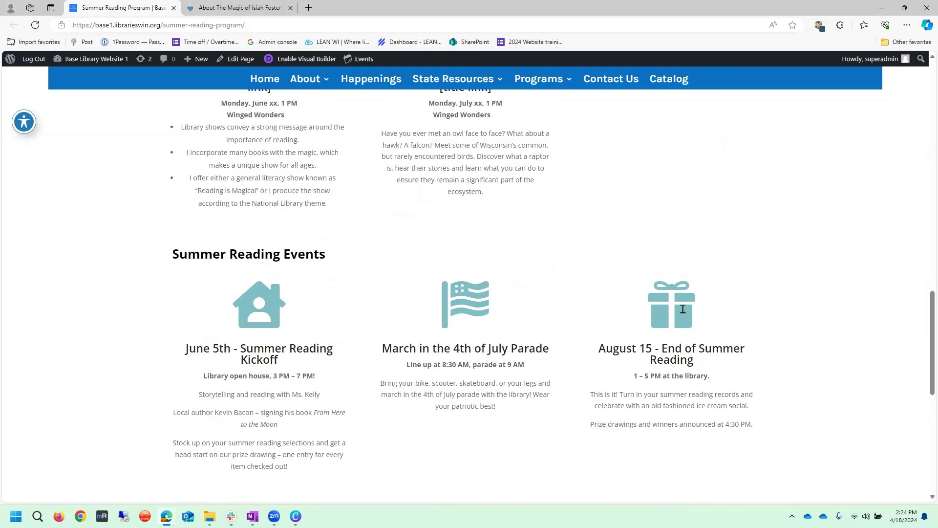
pyautogui.scroll(-2, 687, 308)
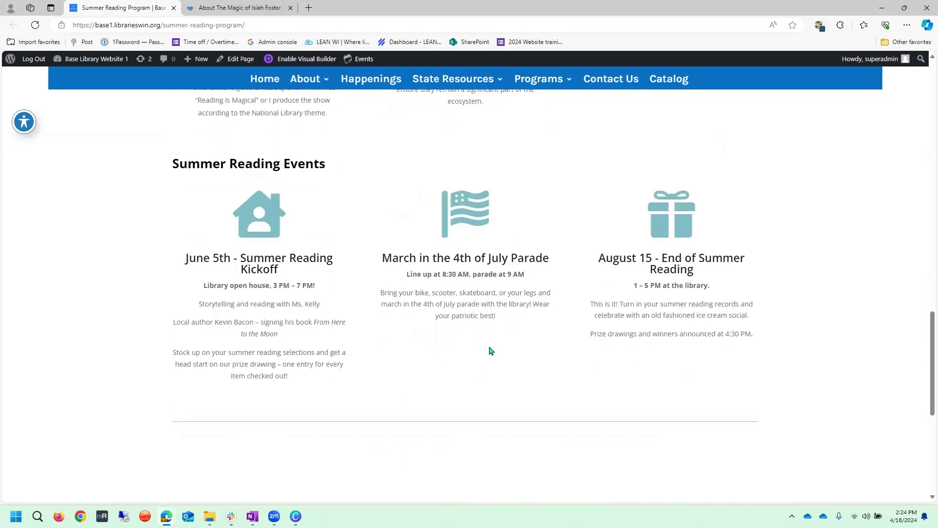
pyautogui.scroll(4, 366, 327)
pyautogui.scroll(-4, 366, 327)
pyautogui.scroll(8, 368, 331)
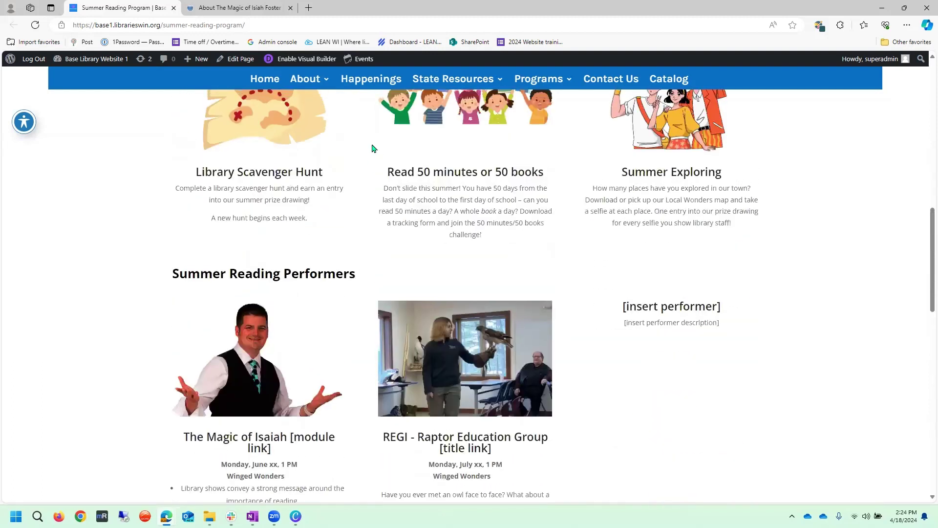
# Step: Open the Summer Reading Program page in the Visual Builder and go to the Summer Reading Performers row
pyautogui.click(300, 58)
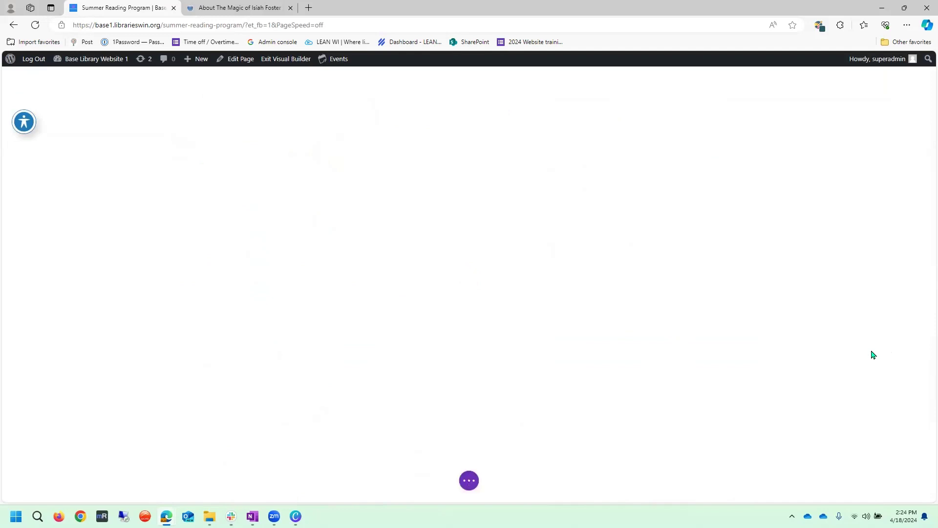
pyautogui.scroll(-5, 759, 356)
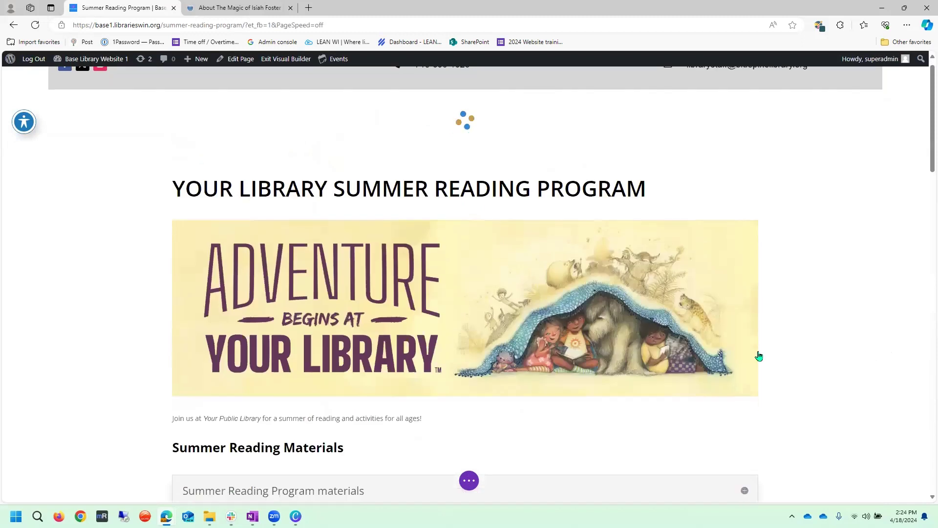
pyautogui.scroll(-3, 759, 356)
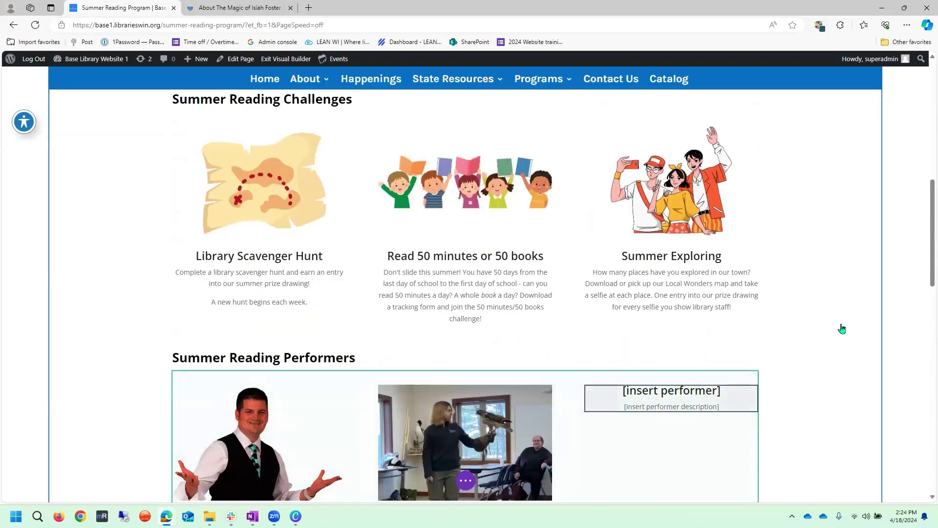
pyautogui.scroll(-2, 831, 328)
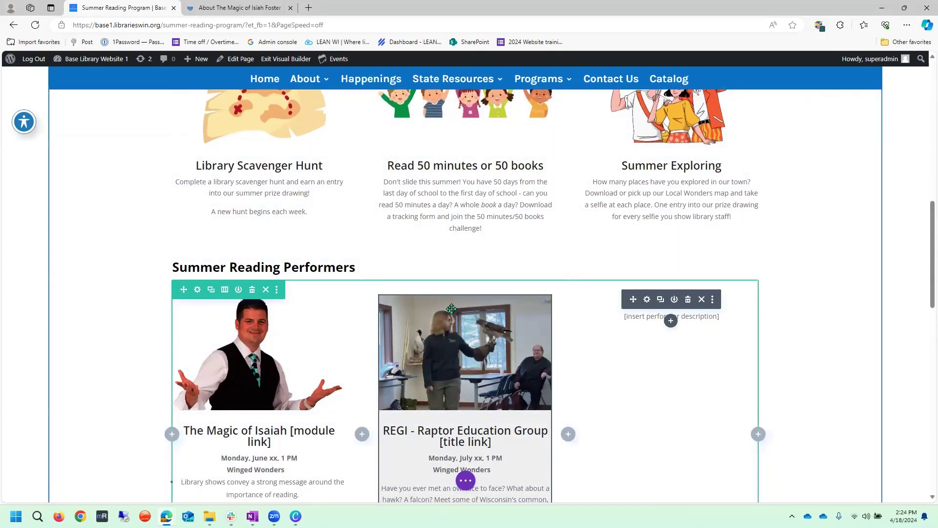
# Step: Examine the title, body text, image and link settings of the REGI - Raptor Education Group blurb, and close its settings
pyautogui.click(441, 319)
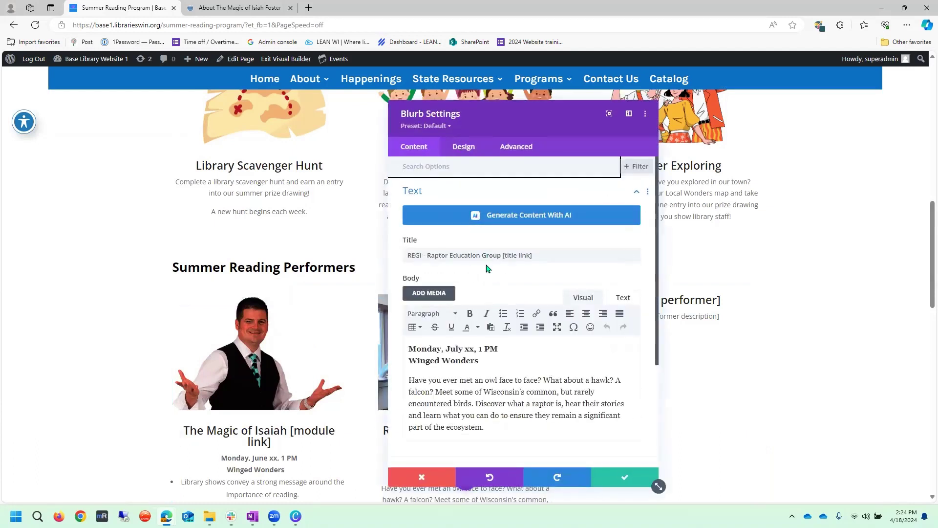
pyautogui.moveTo(409, 255); pyautogui.dragTo(543, 255)
pyautogui.scroll(-1, 485, 306)
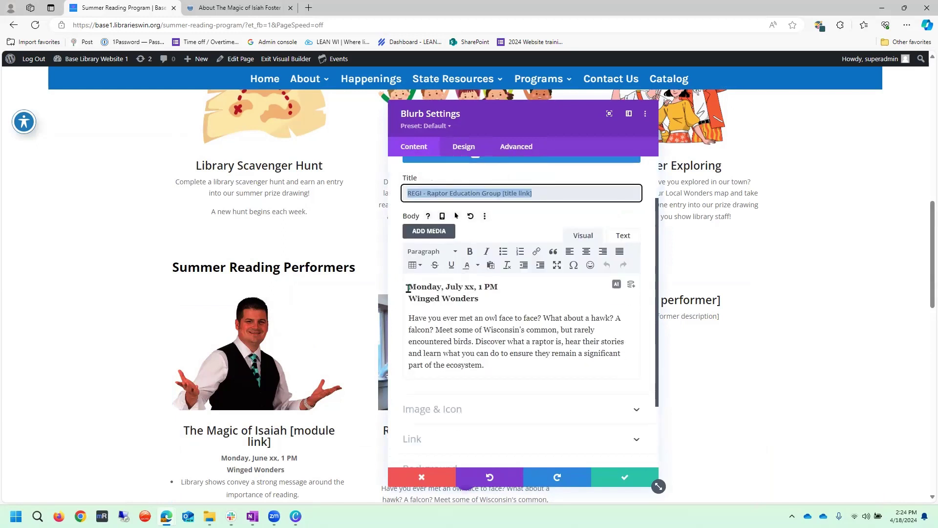
pyautogui.moveTo(409, 287); pyautogui.dragTo(484, 299)
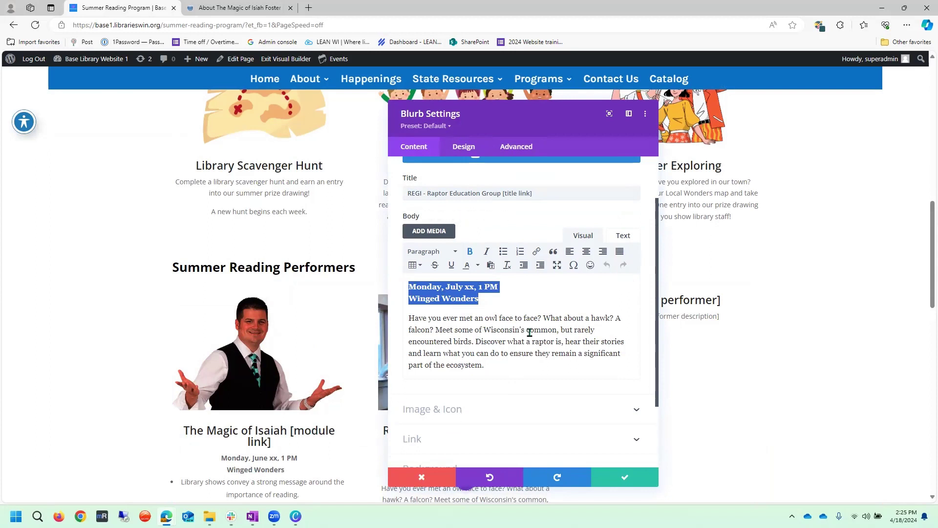
pyautogui.scroll(-1, 530, 332)
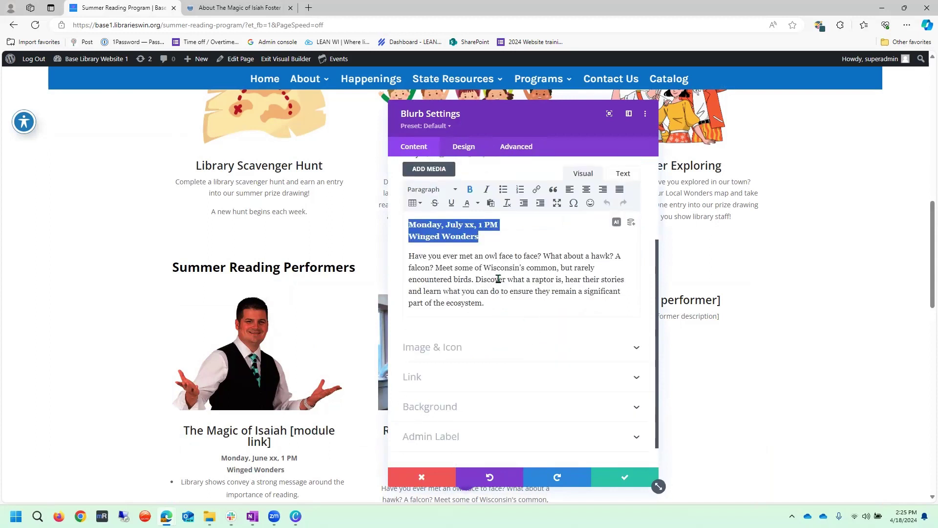
pyautogui.moveTo(492, 303); pyautogui.dragTo(402, 260)
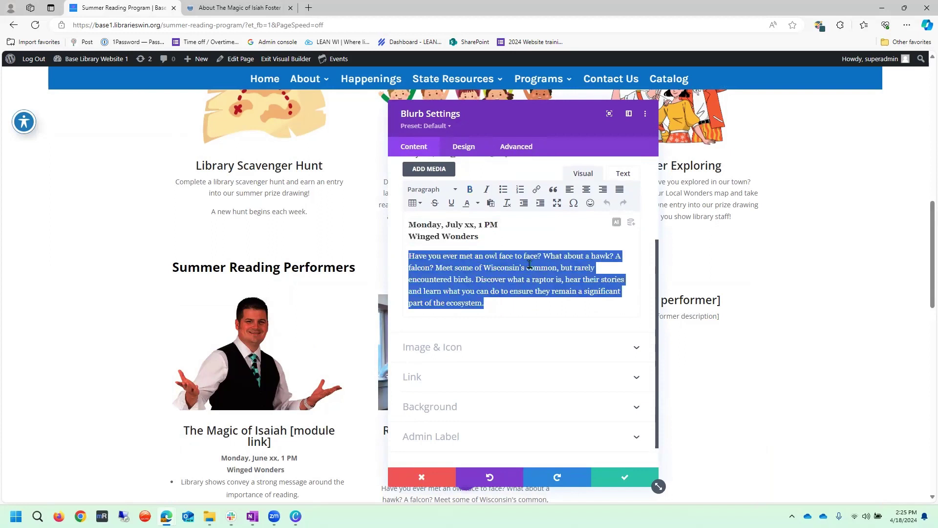
pyautogui.click(548, 348)
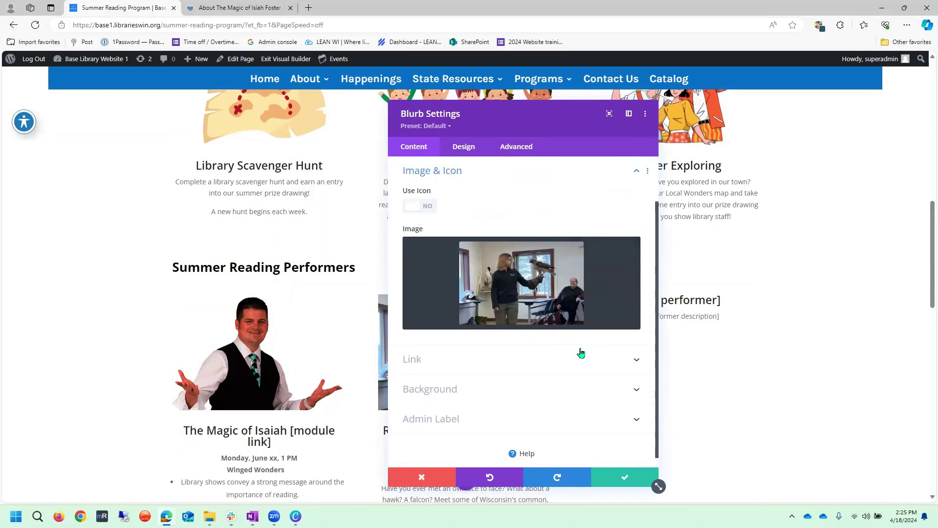
pyautogui.click(543, 366)
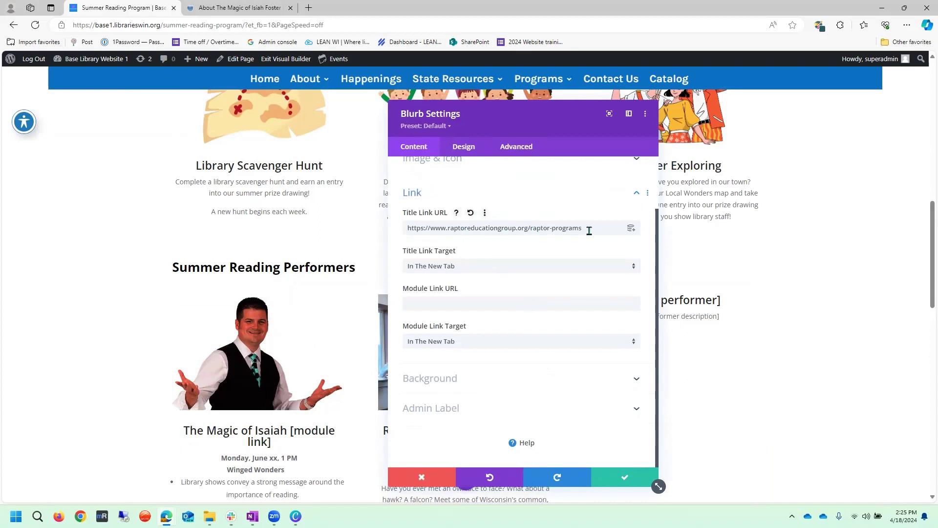
pyautogui.click(626, 477)
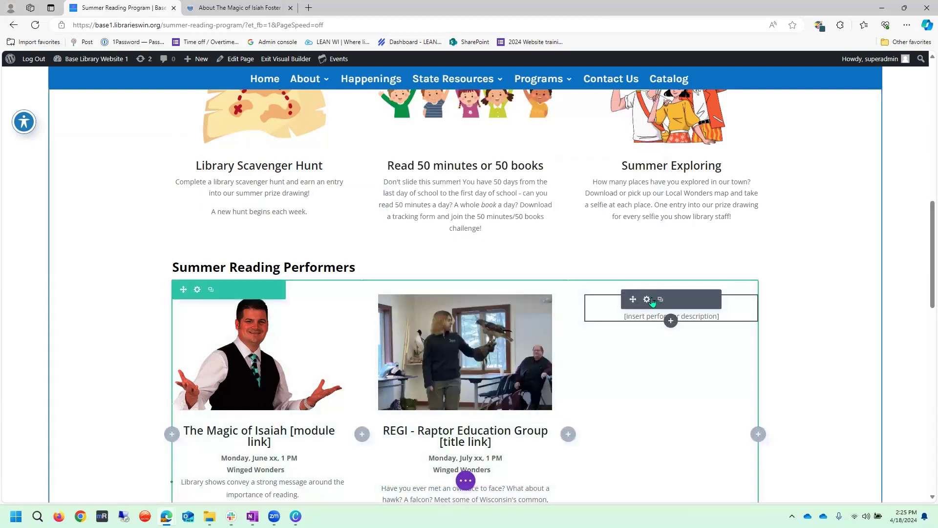
# Step: Duplicate the placeholder performer blurb in the third column and delete the copy
pyautogui.click(660, 300)
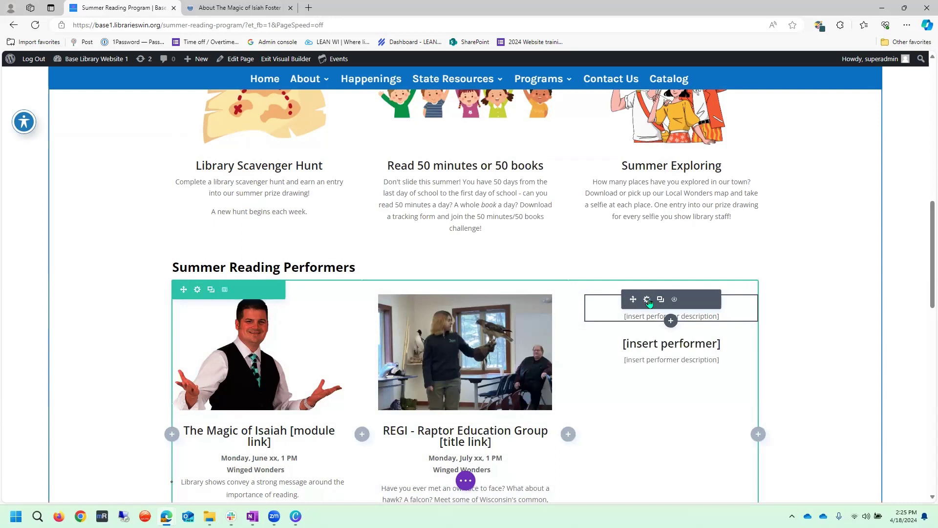
pyautogui.click(688, 345)
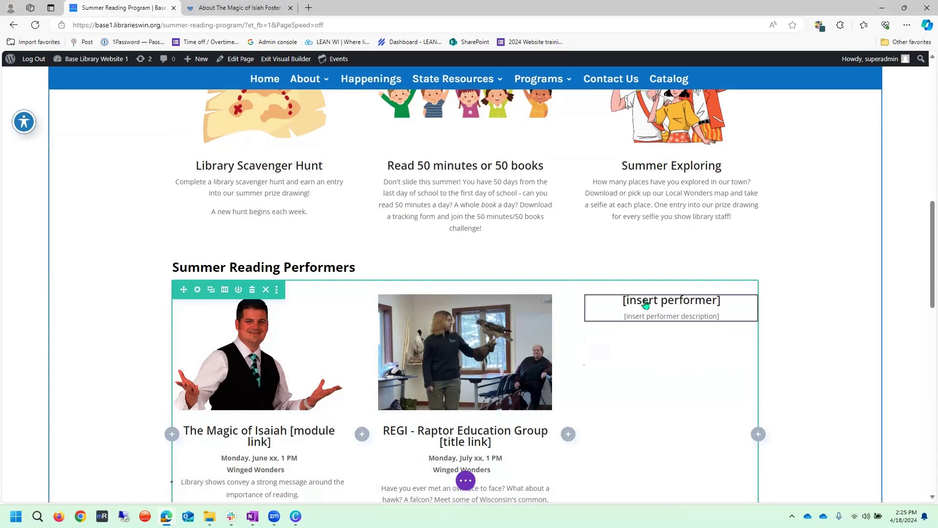
# Step: Change the title of the placeholder performer blurb in the third column to "Stuart Stotts Storytelling"
pyautogui.scroll(-1, 645, 303)
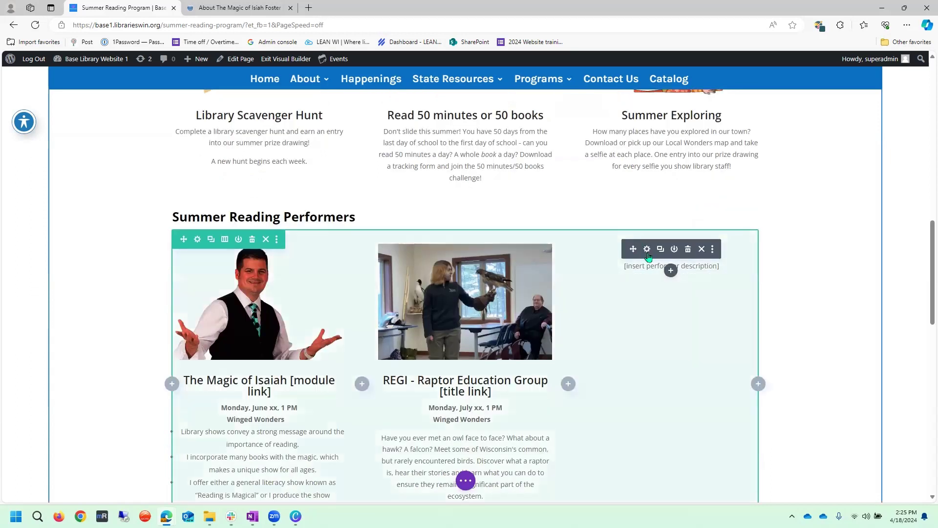
pyautogui.click(647, 250)
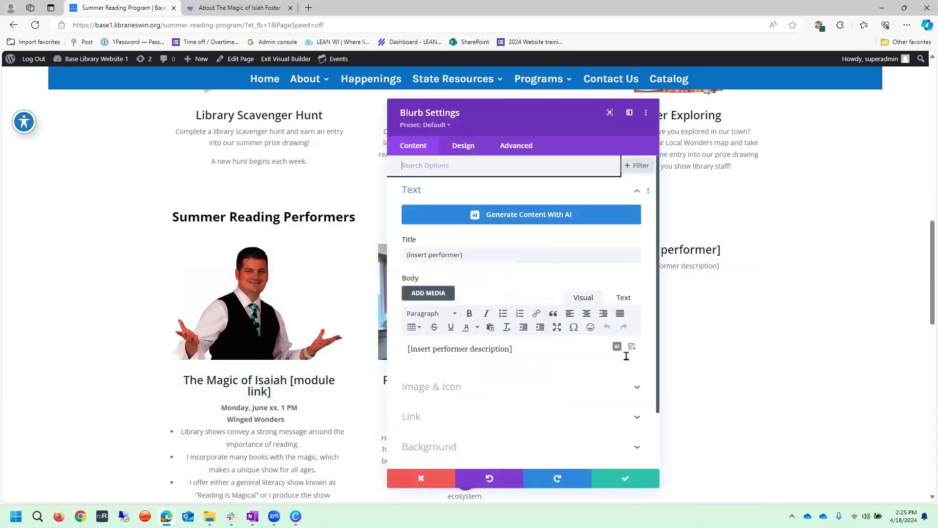
pyautogui.moveTo(480, 255); pyautogui.dragTo(337, 256)
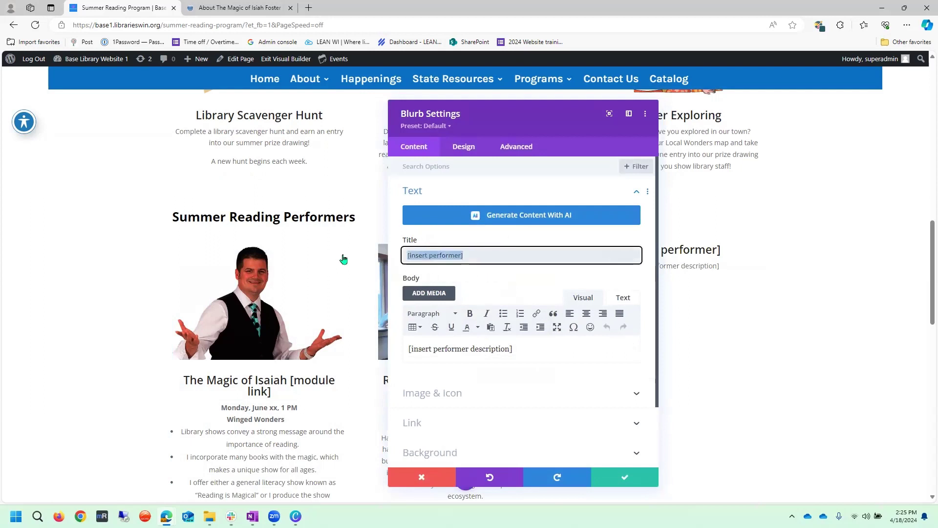
pyautogui.write('Stur')
pyautogui.write('ot')
pyautogui.press('BackSpace')
pyautogui.press('BackSpace')
pyautogui.write('ar Stotts - STory')
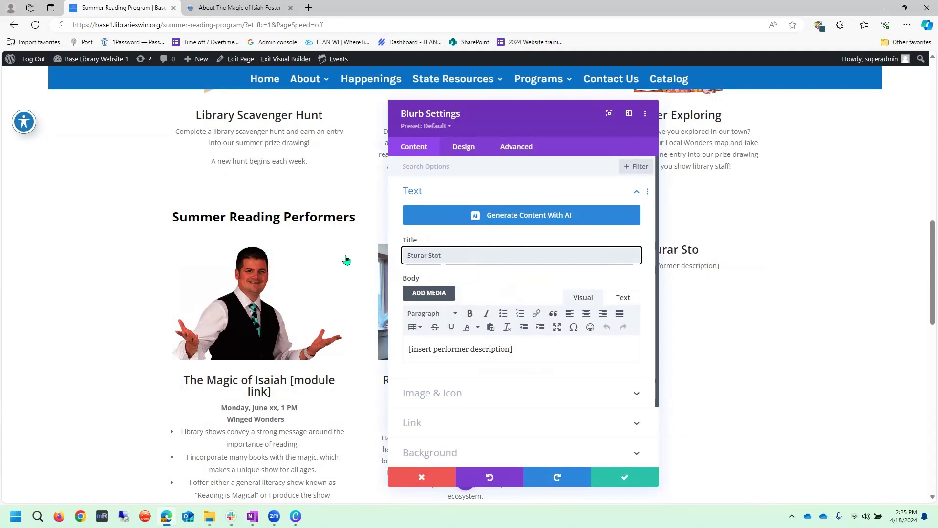
pyautogui.press('BackSpace')
pyautogui.press('BackSpace')
pyautogui.press('BackSpace')
pyautogui.press('BackSpace')
pyautogui.press('BackSpace')
pyautogui.press('BackSpace')
pyautogui.press('BackSpace')
pyautogui.press('BackSpace')
pyautogui.press('BackSpace')
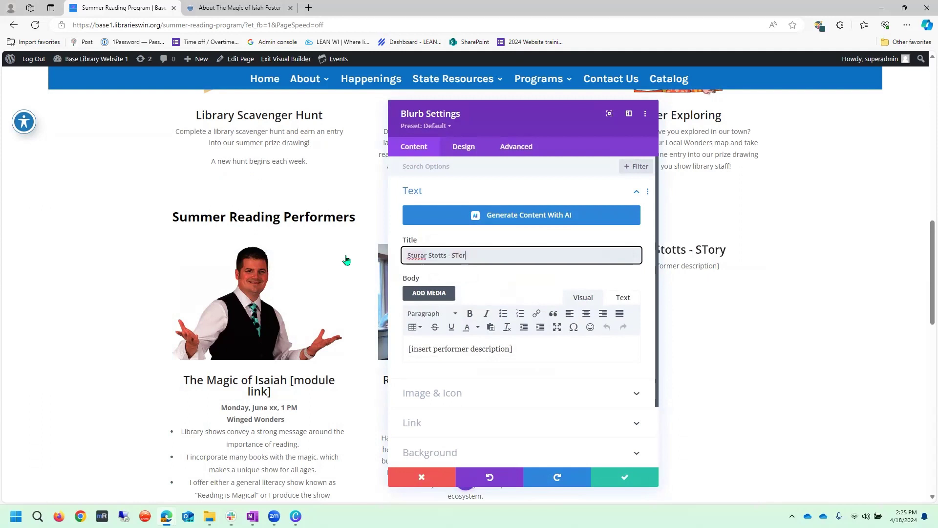
pyautogui.press('BackSpace')
pyautogui.press('BackSpace')
pyautogui.press('BackSpace')
pyautogui.press('BackSpace')
pyautogui.press('BackSpace')
pyautogui.press('BackSpace')
pyautogui.press('BackSpace')
pyautogui.press('BackSpace')
pyautogui.press('BackSpace')
pyautogui.press('BackSpace')
pyautogui.write('art')
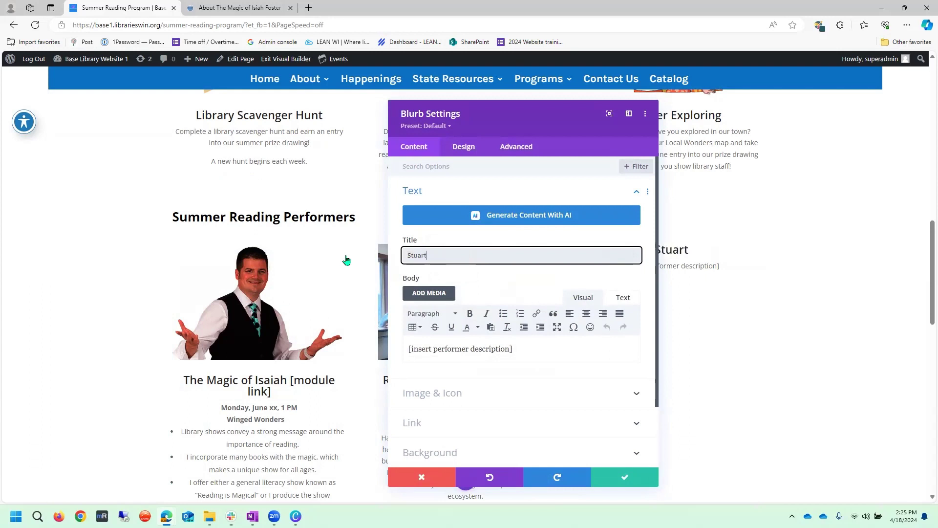
pyautogui.write(' Stotts Storytelling')
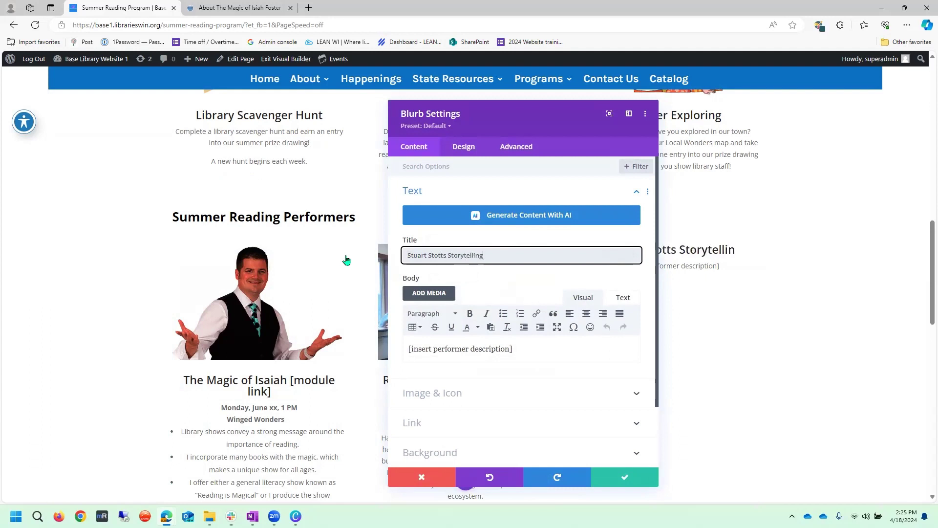
# Step: Replace the placeholder body text with "Author. Singer. Educator. Storyteller. Stuart Stotts delights thousands of children and parents with his captivating stories and songs."
pyautogui.click(532, 343)
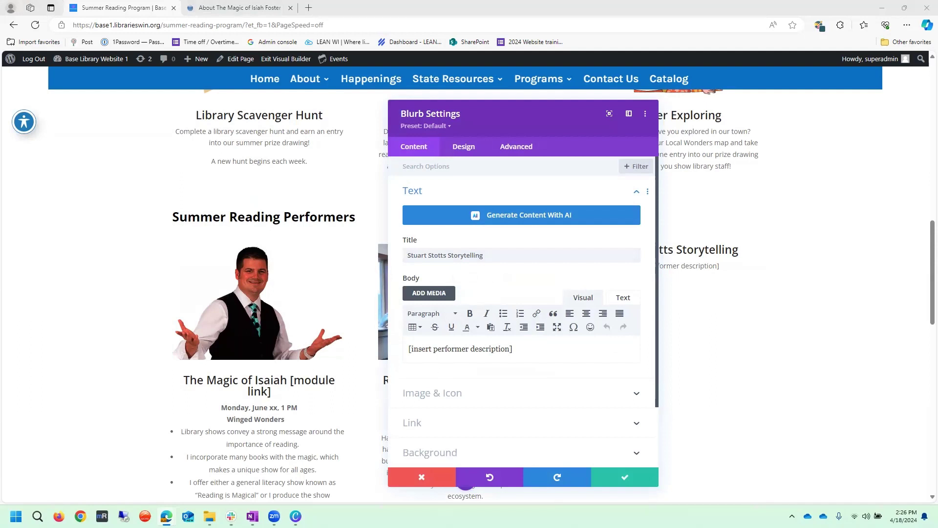
pyautogui.moveTo(512, 349); pyautogui.dragTo(344, 343)
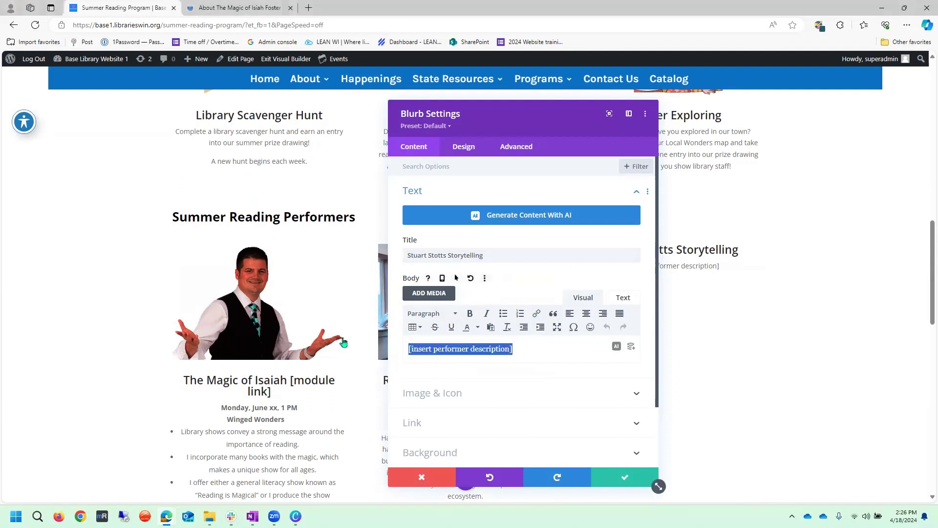
pyautogui.write('Author')
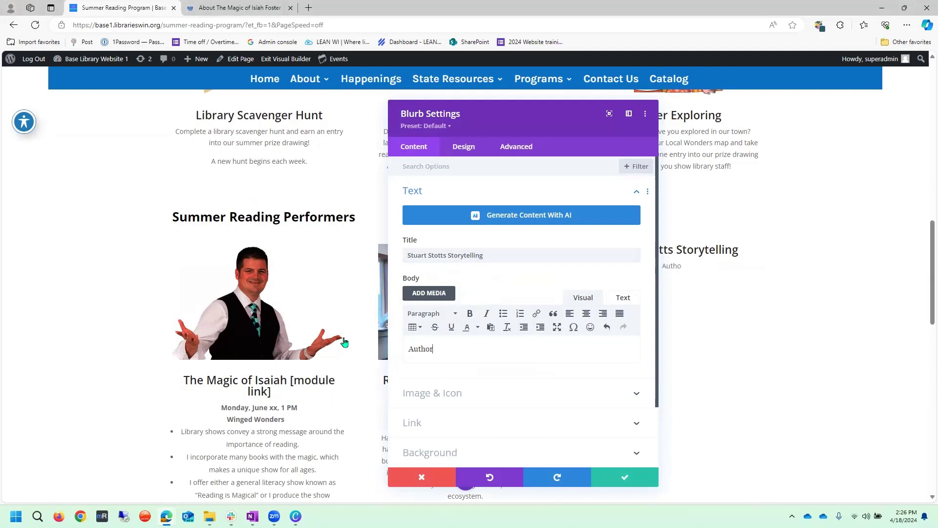
pyautogui.write('. Singer. Educator. Story')
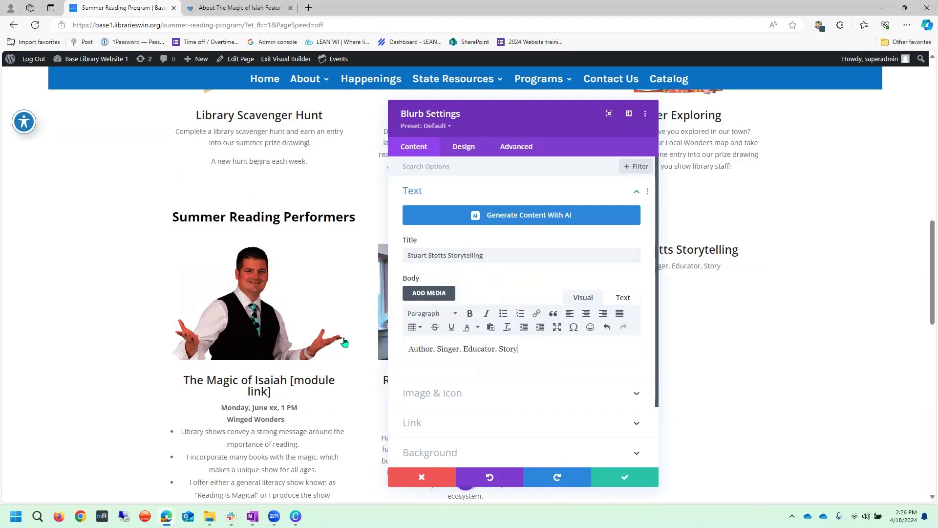
pyautogui.write('teller. Stuart St')
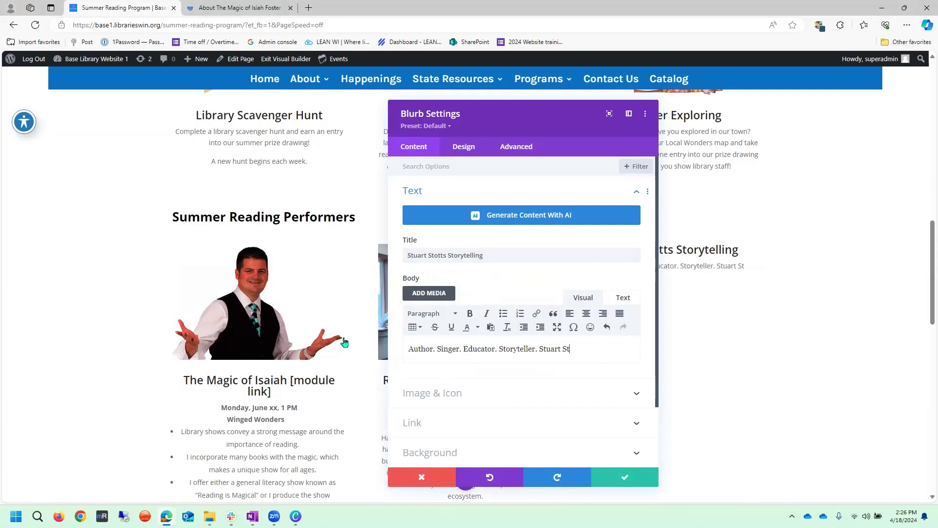
pyautogui.write('otts del')
pyautogui.write('ights in')
pyautogui.press('BackSpace')
pyautogui.press('BackSpace')
pyautogui.write('thousan')
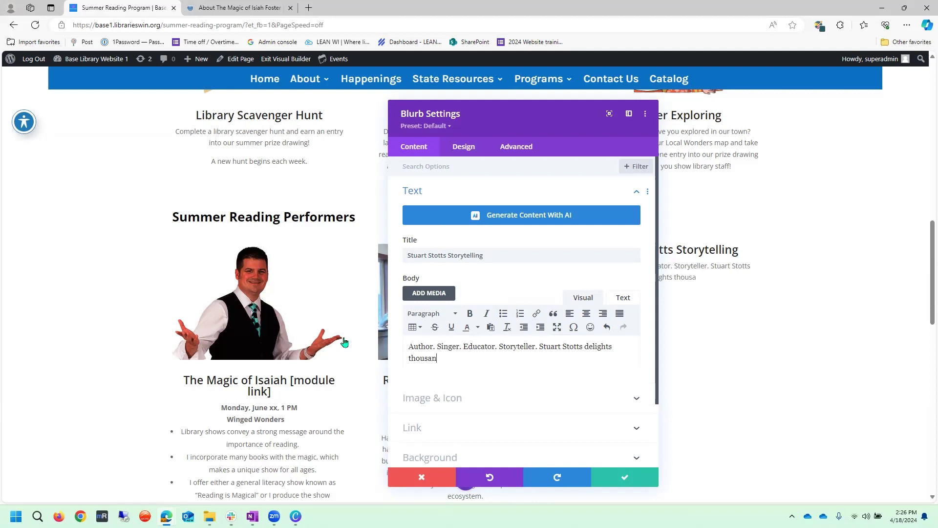
pyautogui.write('ds of children, parents')
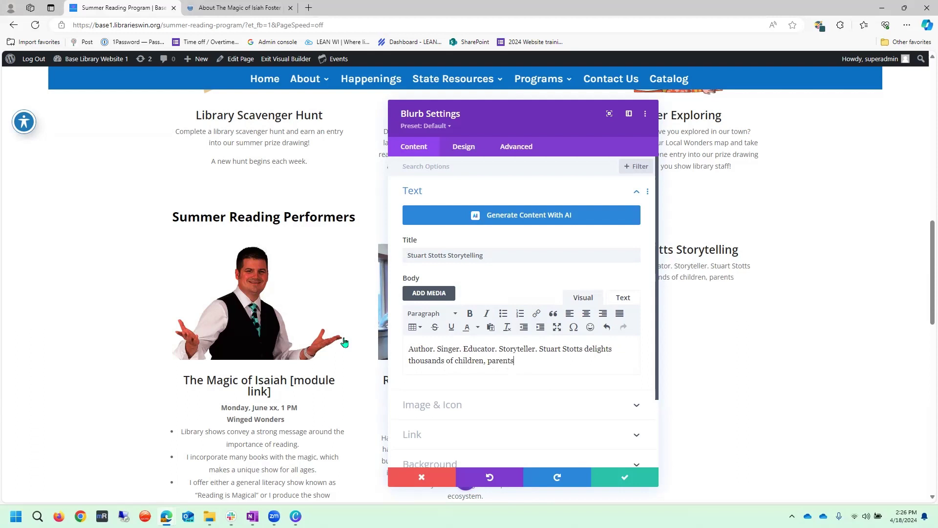
pyautogui.press('Delete')
pyautogui.write('and')
pyautogui.press('End')
pyautogui.write('wit')
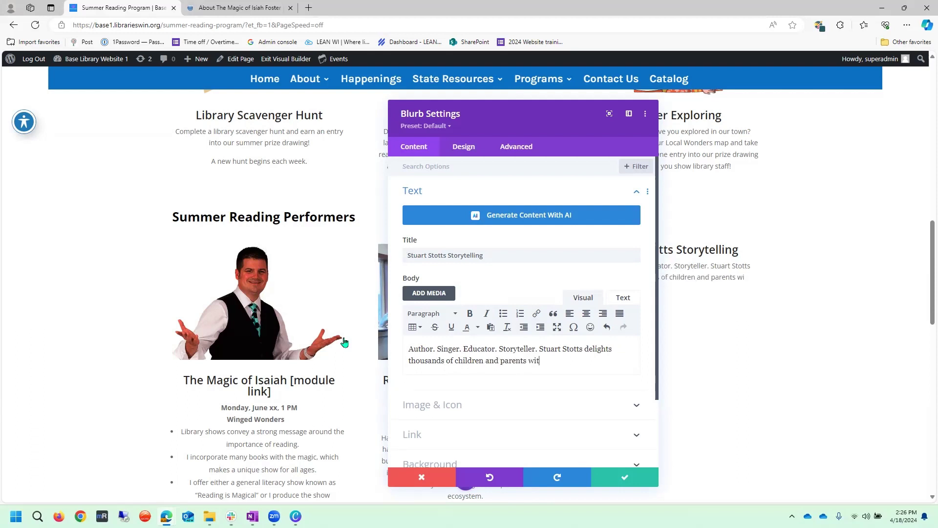
pyautogui.write('h his captivating stories and s')
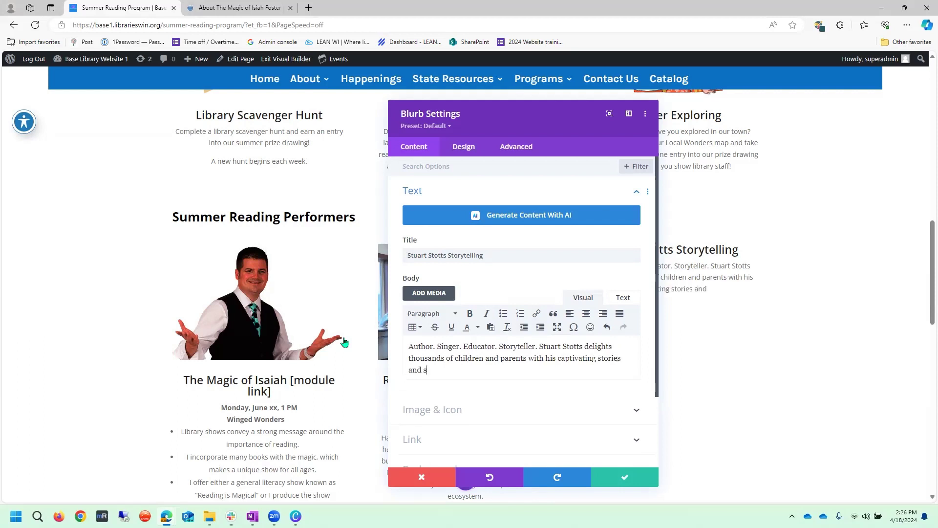
pyautogui.write('onges')
pyautogui.press('BackSpace')
pyautogui.press('BackSpace')
pyautogui.write('s.')
# Step: Upload the Stuart Stotts image file from the Downloads folder and set it as the blurb's image
pyautogui.click(451, 417)
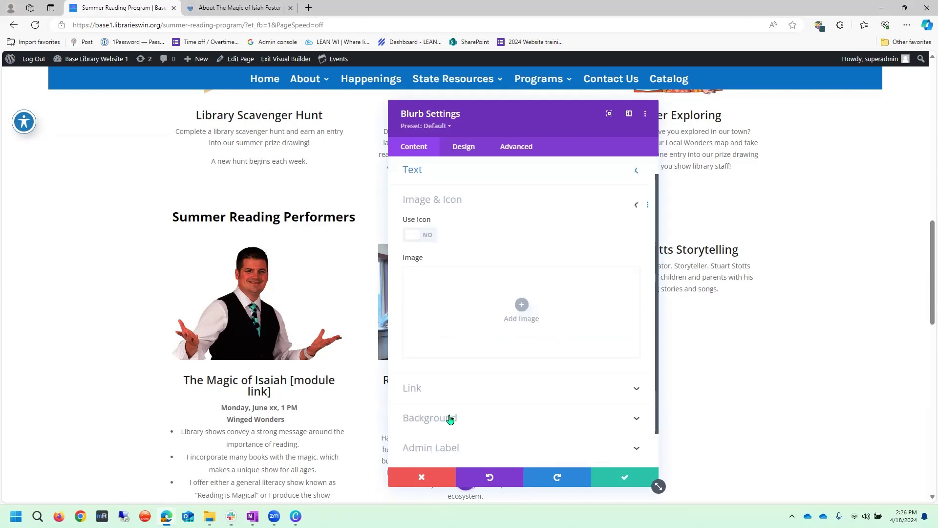
pyautogui.click(521, 277)
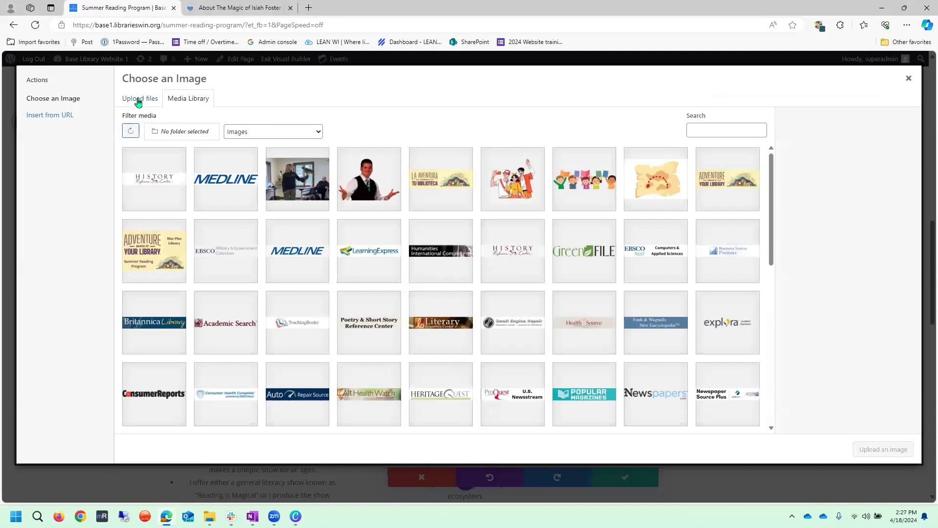
pyautogui.click(139, 100)
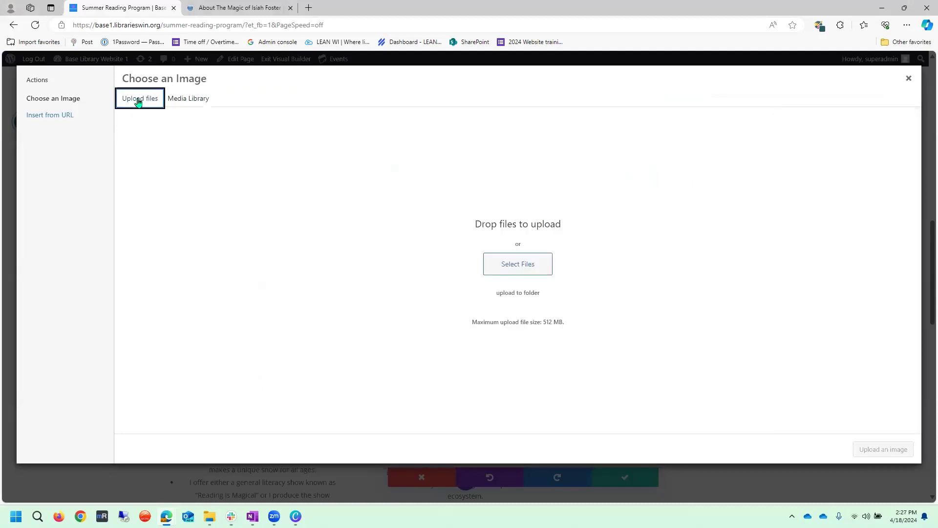
pyautogui.click(531, 269)
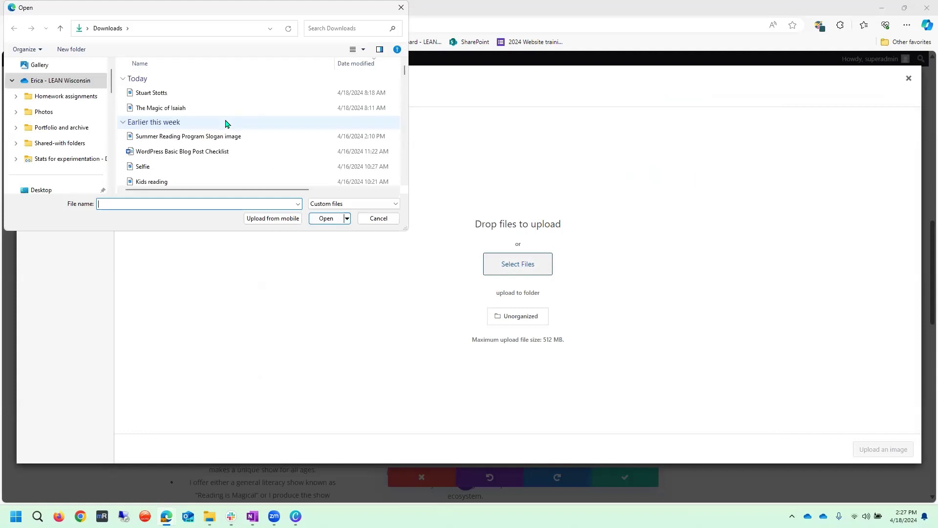
pyautogui.click(157, 93)
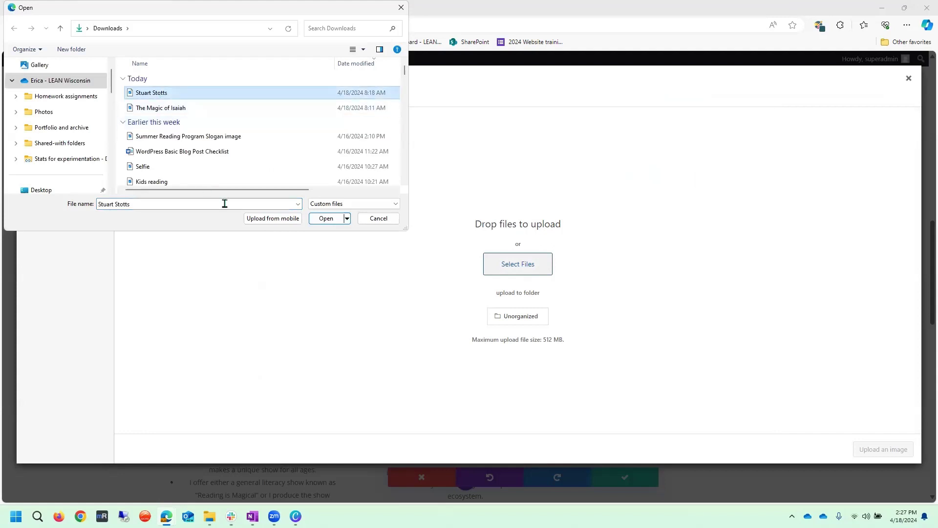
pyautogui.click(327, 218)
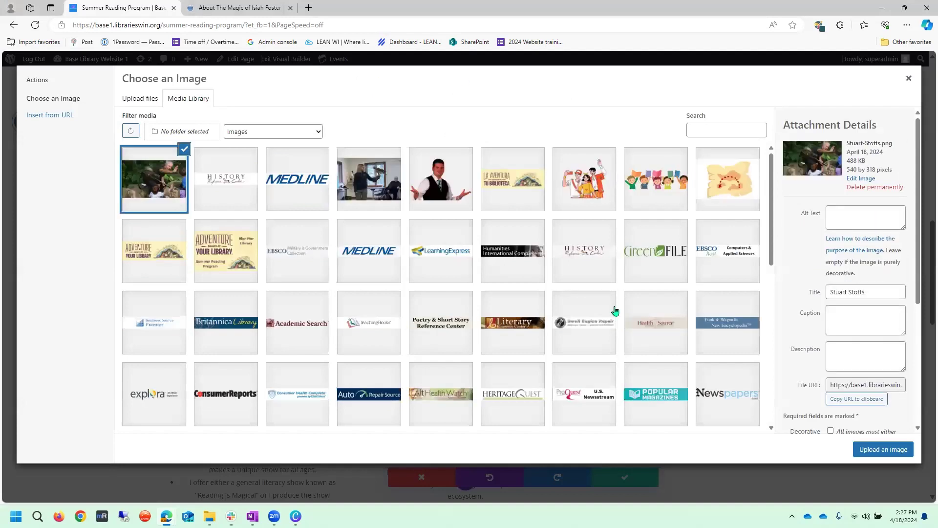
pyautogui.click(878, 453)
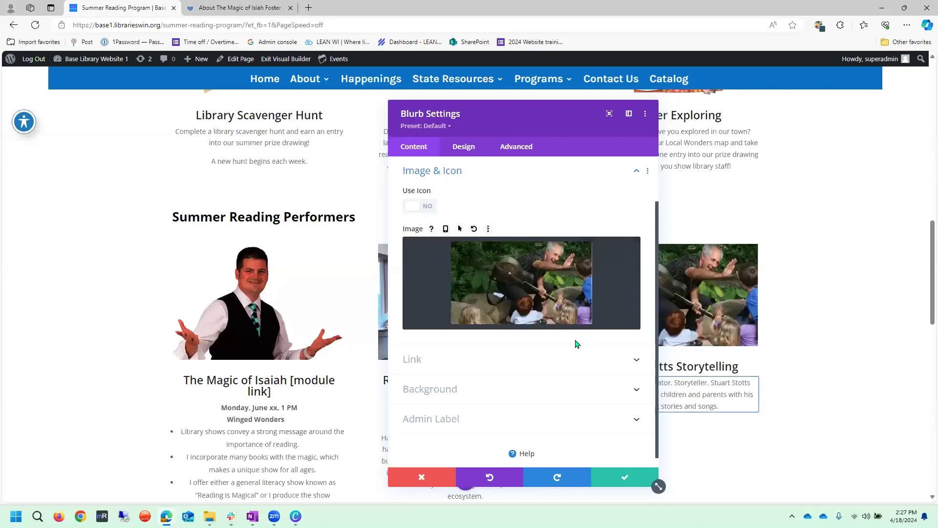
pyautogui.scroll(-1, 574, 342)
pyautogui.click(520, 346)
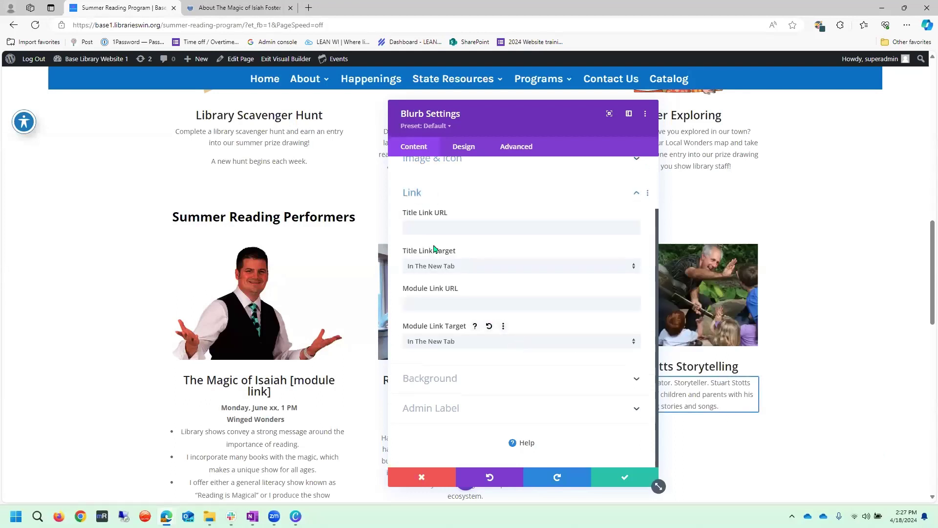
pyautogui.click(427, 230)
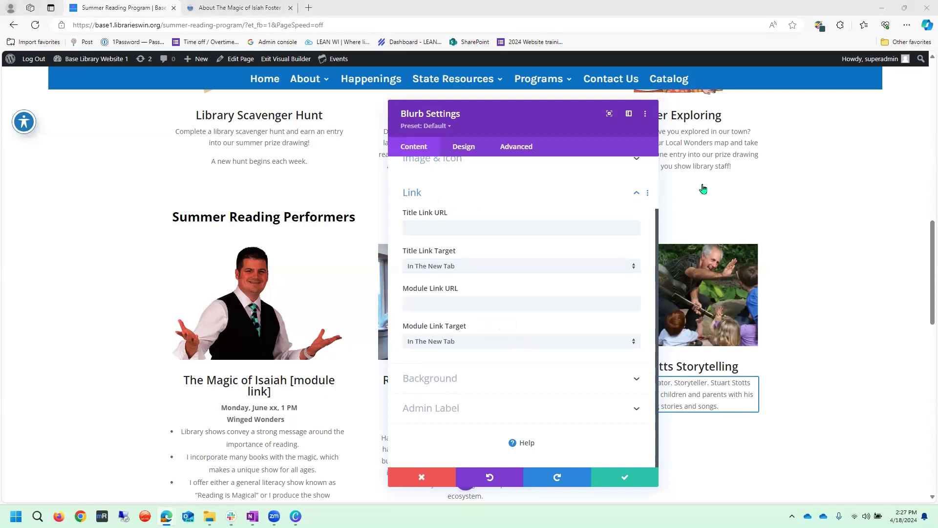
pyautogui.click(491, 229)
pyautogui.write('https://stuartstotts.com/')
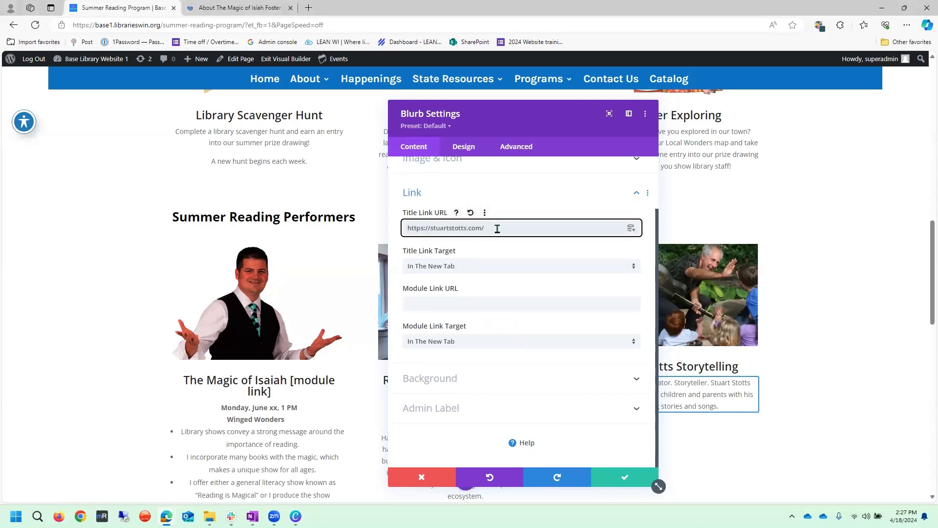
pyautogui.click(477, 267)
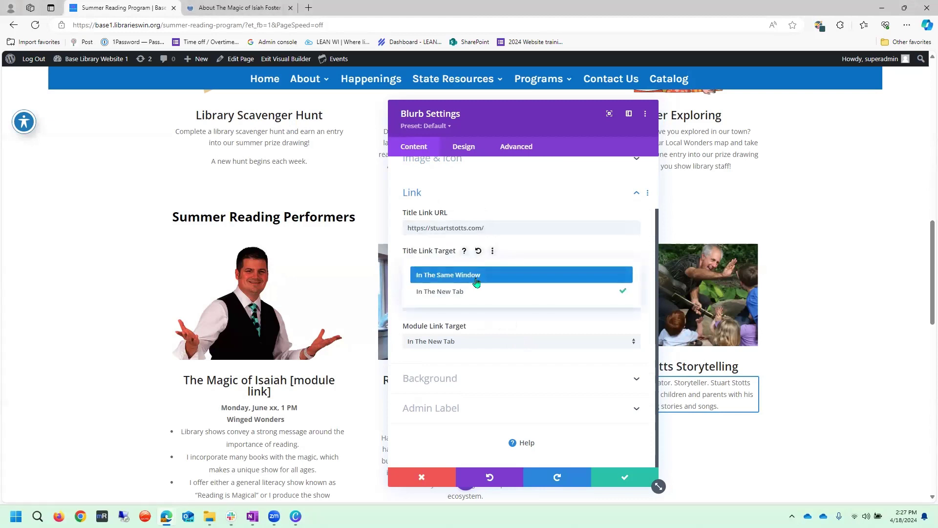
pyautogui.click(477, 292)
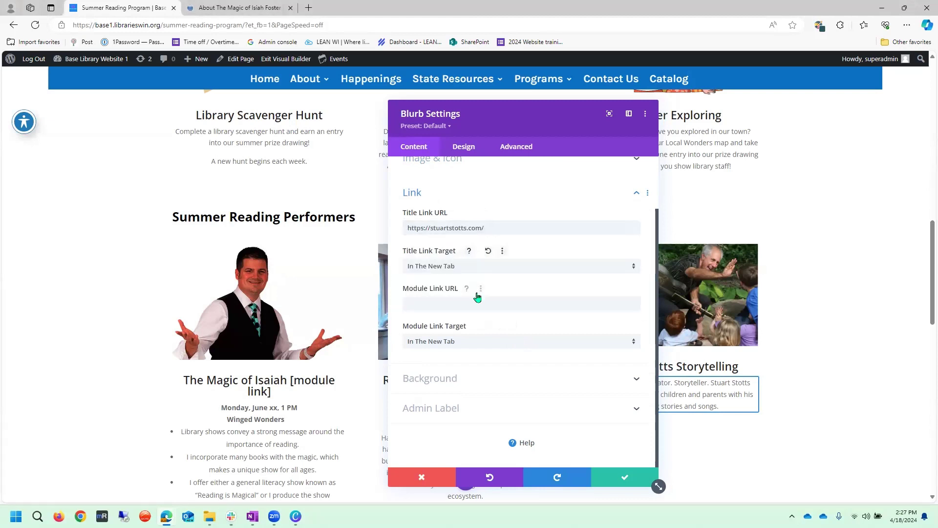
pyautogui.click(631, 483)
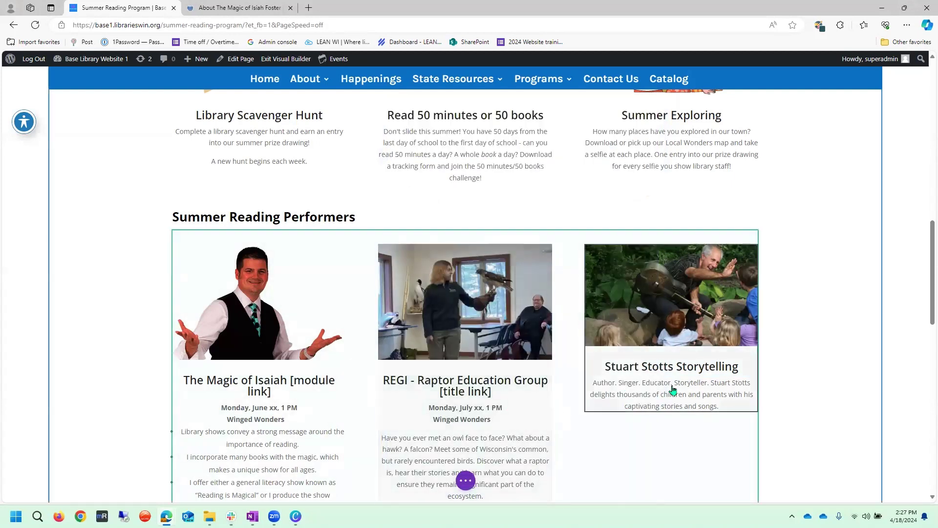
# Step: Reopen the Stuart Stotts Storytelling blurb's settings and insert blank lines above its body text
pyautogui.moveTo(649, 275)
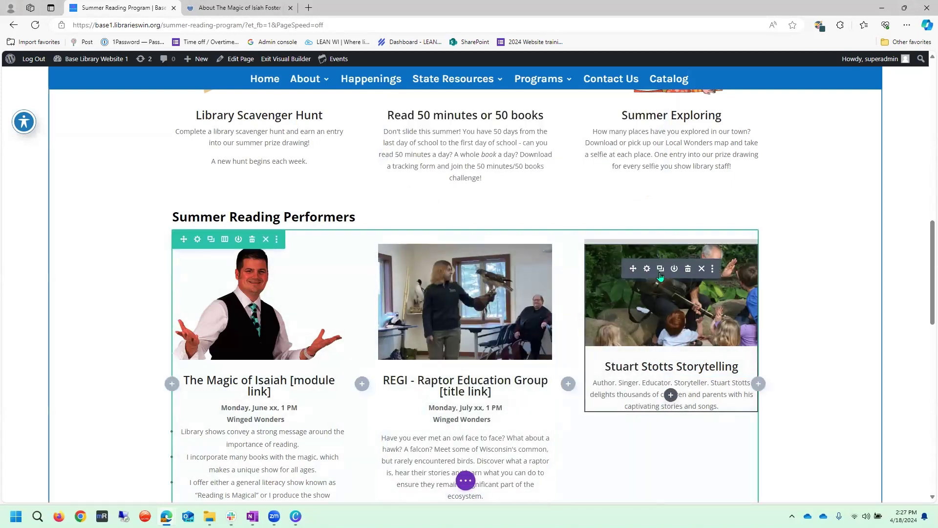
pyautogui.click(647, 270)
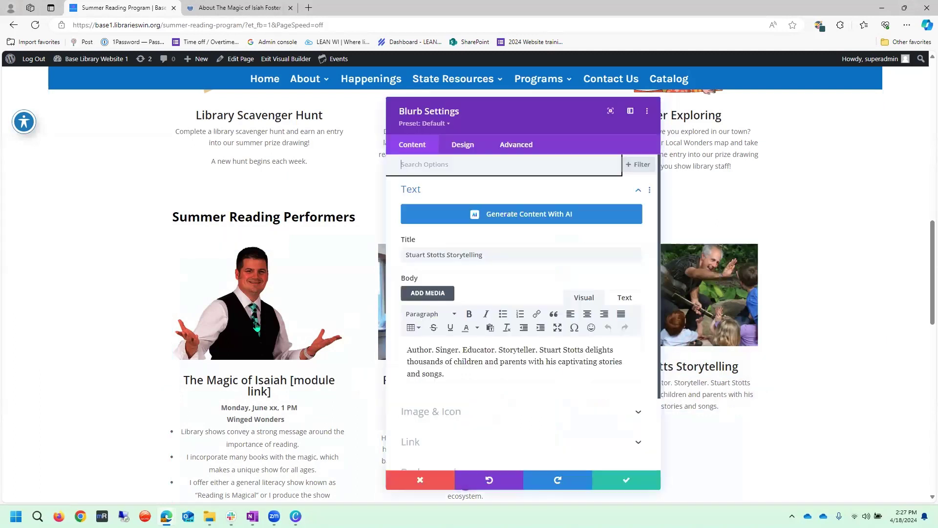
pyautogui.click(406, 349)
pyautogui.press('Return')
pyautogui.press('Return')
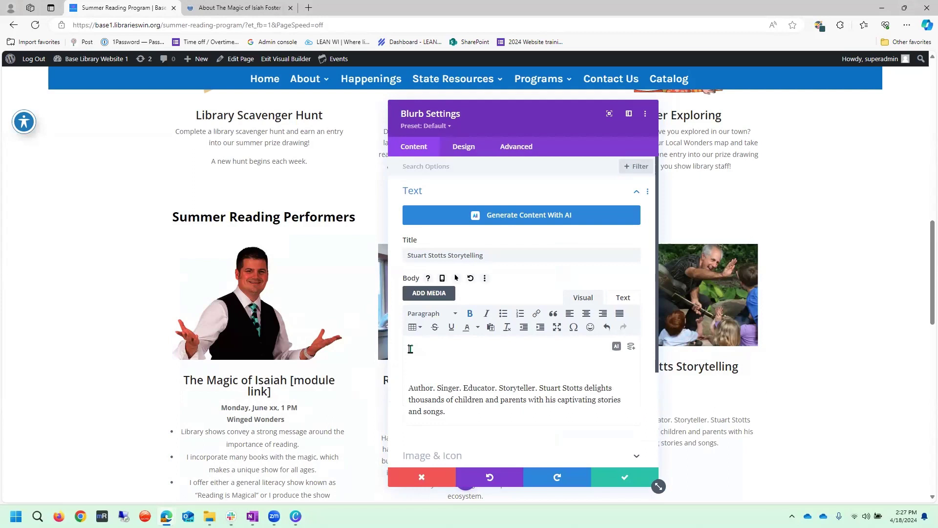
pyautogui.write('https://stuartstotts.com/')
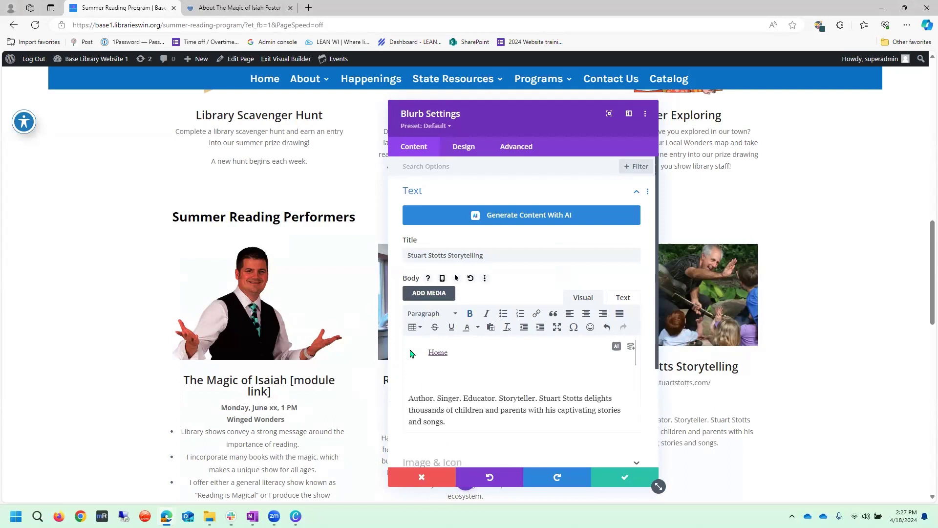
pyautogui.press('ctrl')
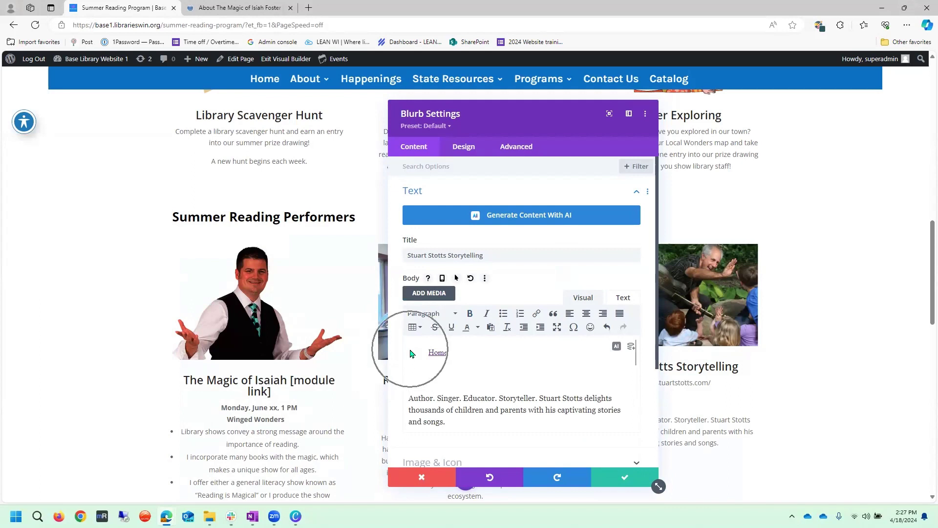
pyautogui.click(462, 363)
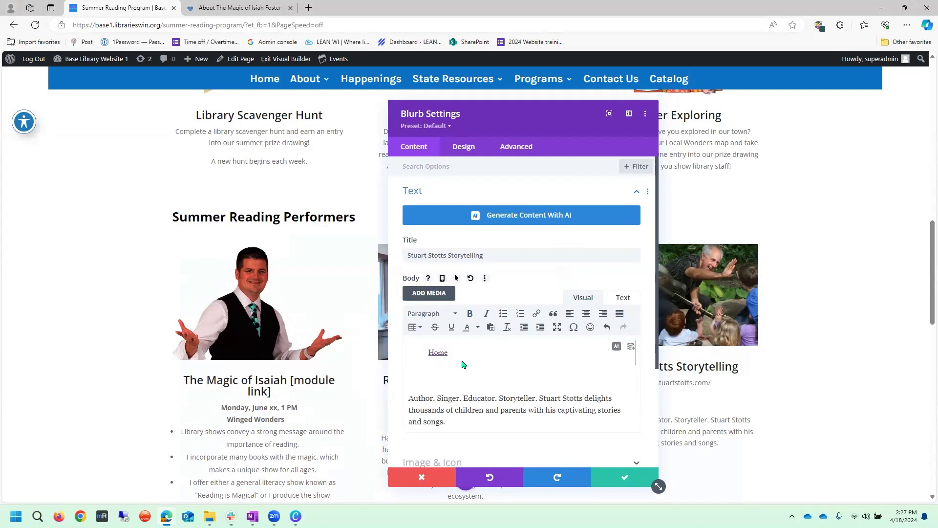
pyautogui.click(426, 358)
pyautogui.click(436, 372)
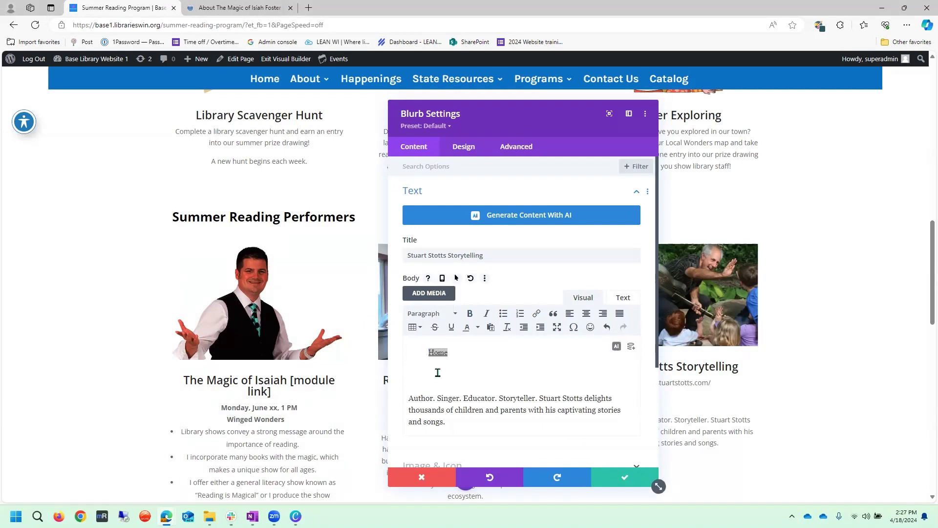
pyautogui.press('BackSpace')
pyautogui.press('BackSpace')
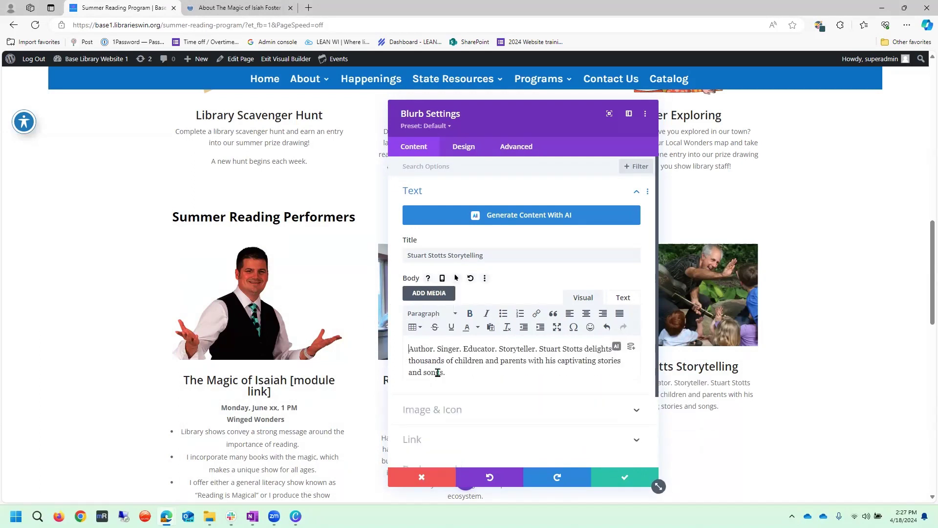
# Step: Add the bold lines "August 1, 1 PM" and "Storytelling and Songs" above the performer description and save the blurb settings
pyautogui.hotkey('ctrl', 'z')
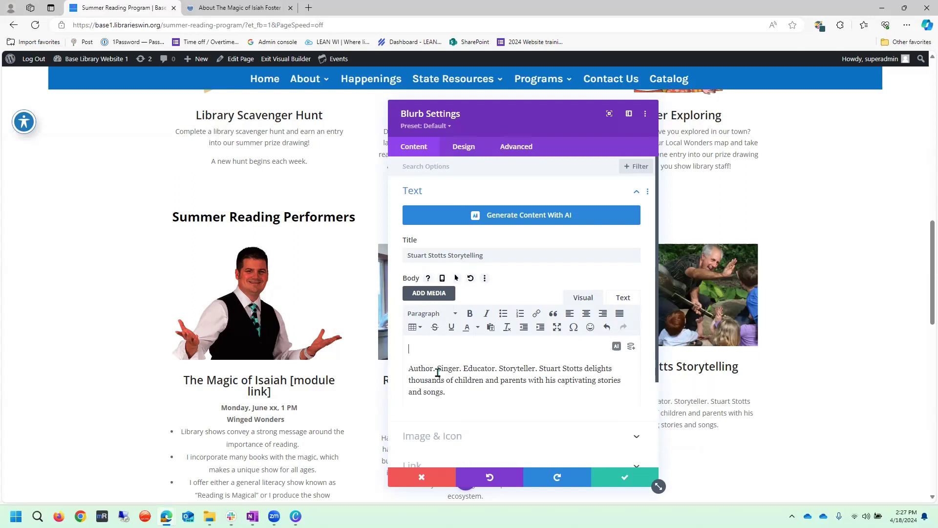
pyautogui.write('August 1, 1 PM')
pyautogui.press('Return')
pyautogui.press('BackSpace')
pyautogui.press('Return')
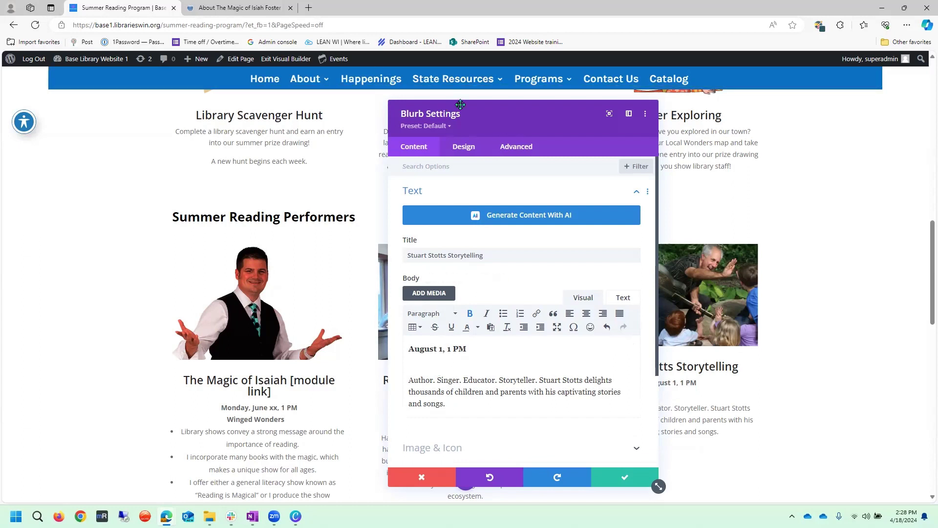
pyautogui.moveTo(504, 123); pyautogui.dragTo(439, 111)
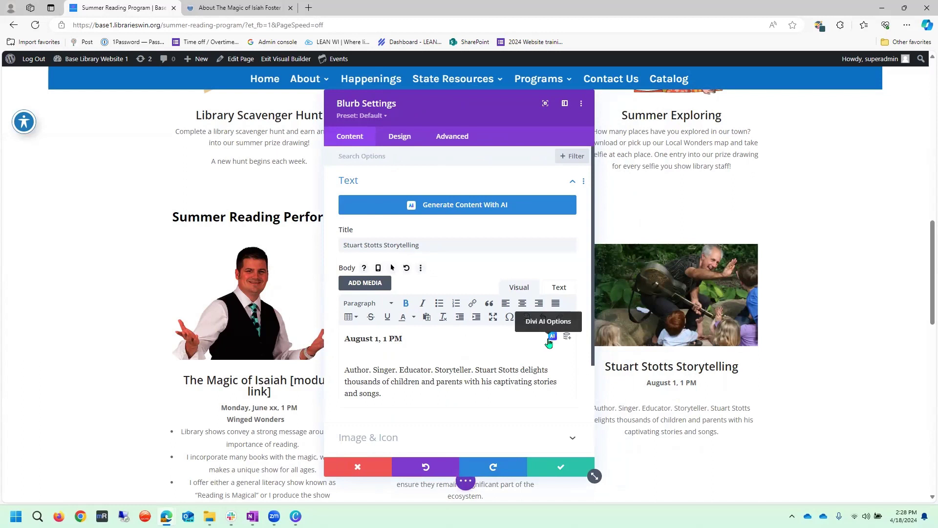
pyautogui.write('torytelling and Songs')
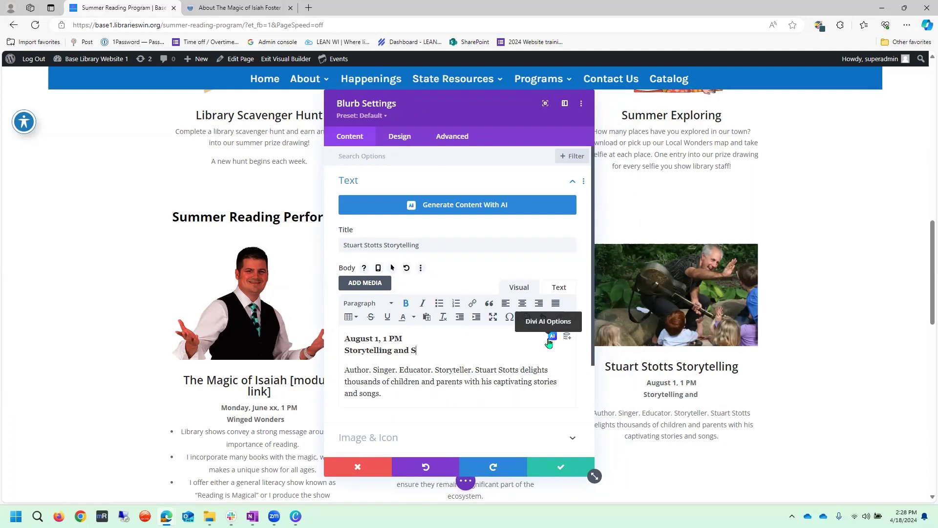
pyautogui.click(564, 474)
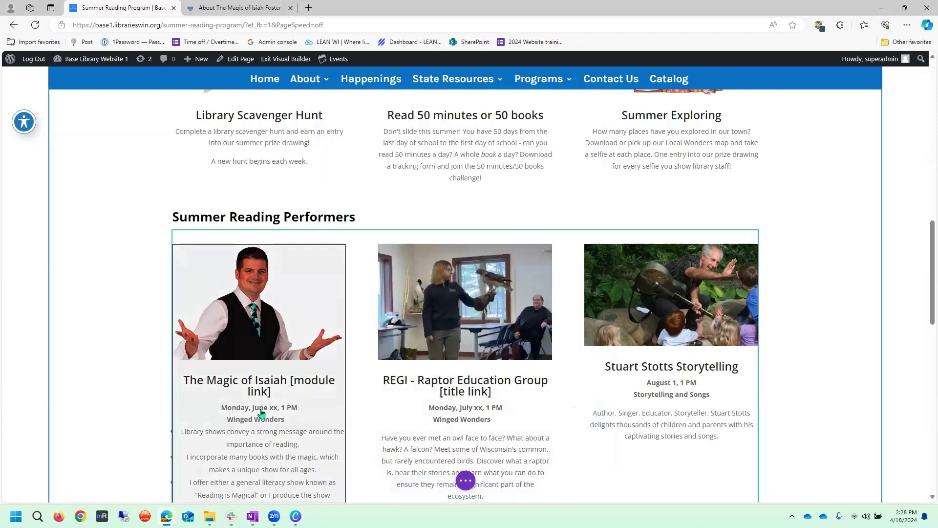
# Step: Replace the "Winged Wonders" line in The Magic of Isaiah blurb with "Magic for the Family" and save the blurb settings
pyautogui.click(261, 412)
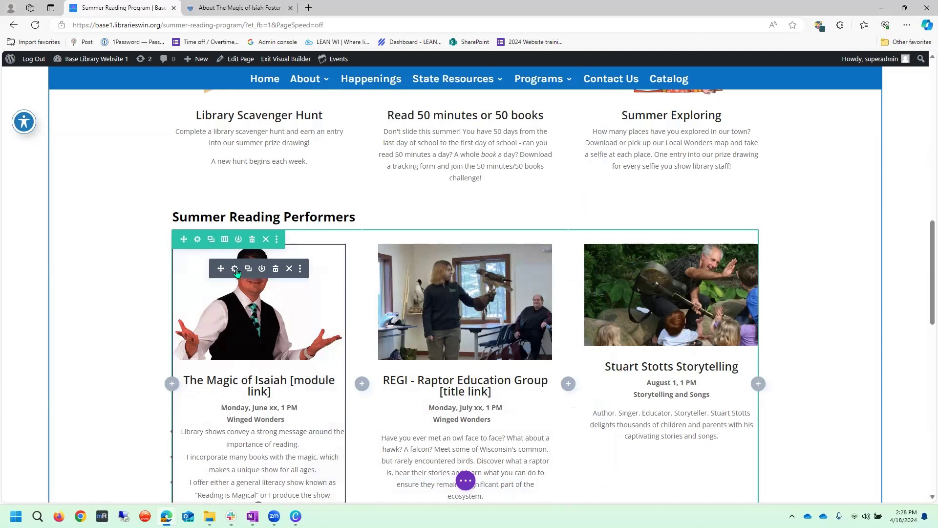
pyautogui.click(297, 421)
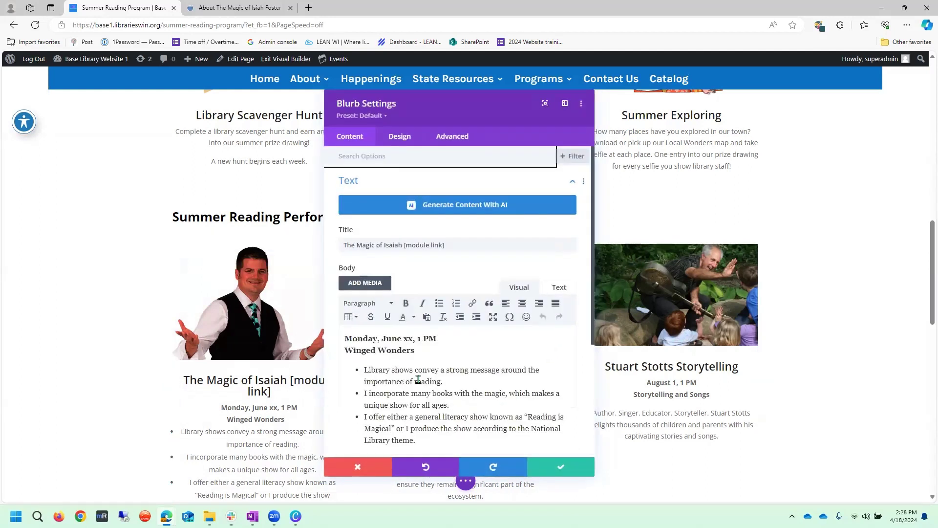
pyautogui.tripleClick(385, 348)
pyautogui.press('BackSpace')
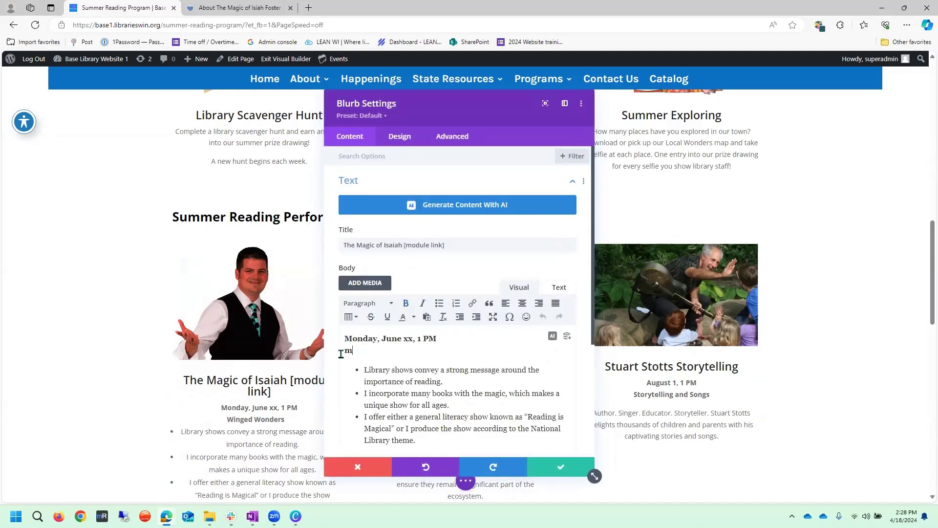
pyautogui.write('Ma')
pyautogui.write('gic')
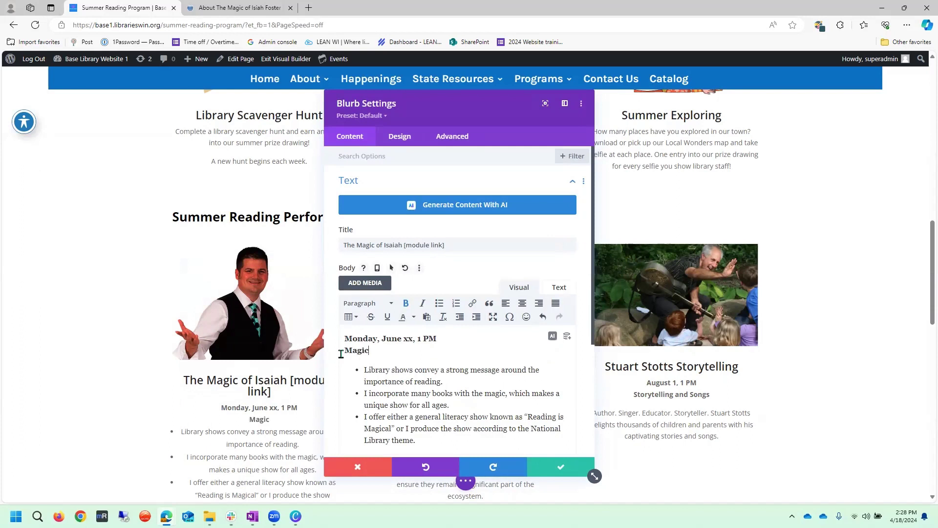
pyautogui.write(' for the Family')
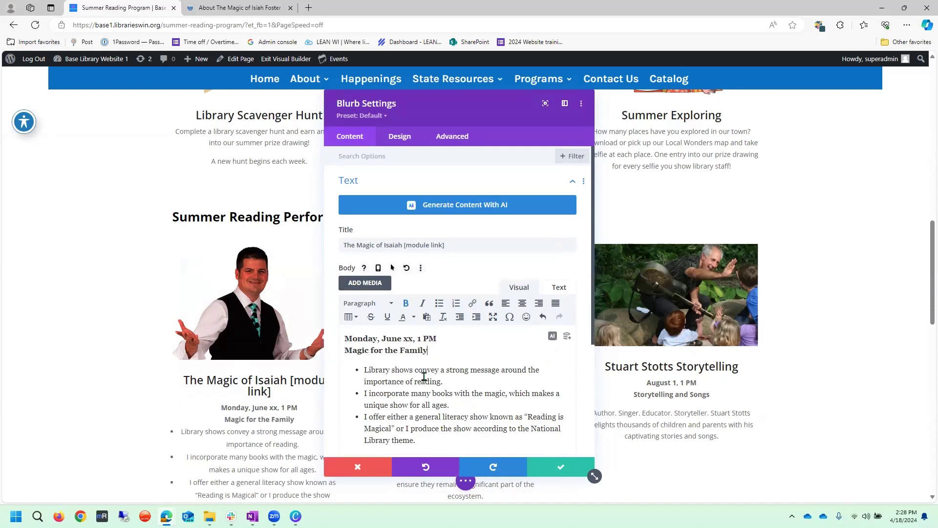
pyautogui.click(561, 469)
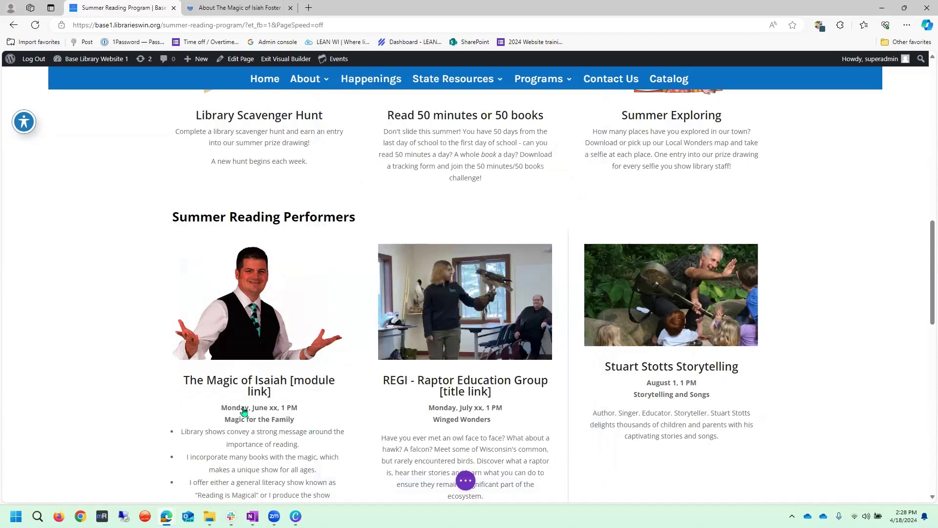
# Step: Insert a blank line between "Magic for the Family" and the bulleted list in The Magic of Isaiah blurb and save it
pyautogui.click(235, 269)
pyautogui.click(438, 352)
pyautogui.press('Return')
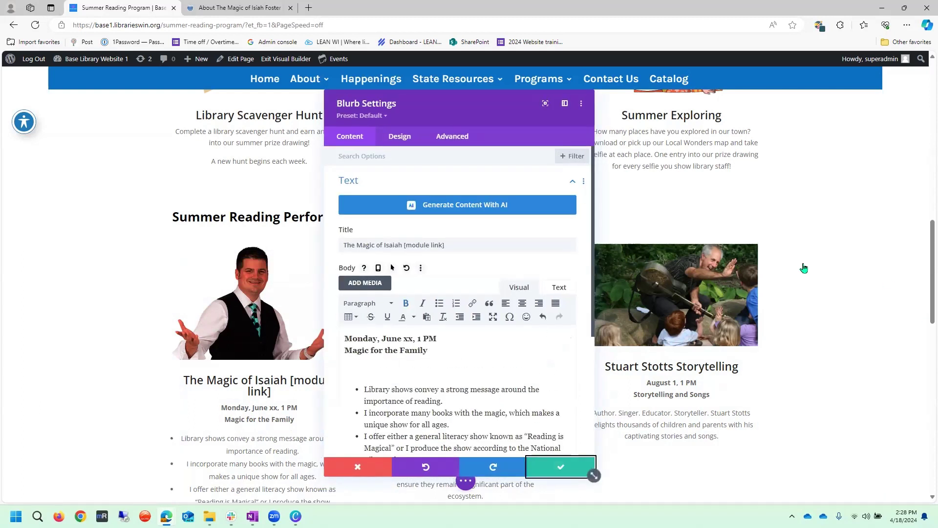
pyautogui.scroll(-2, 610, 280)
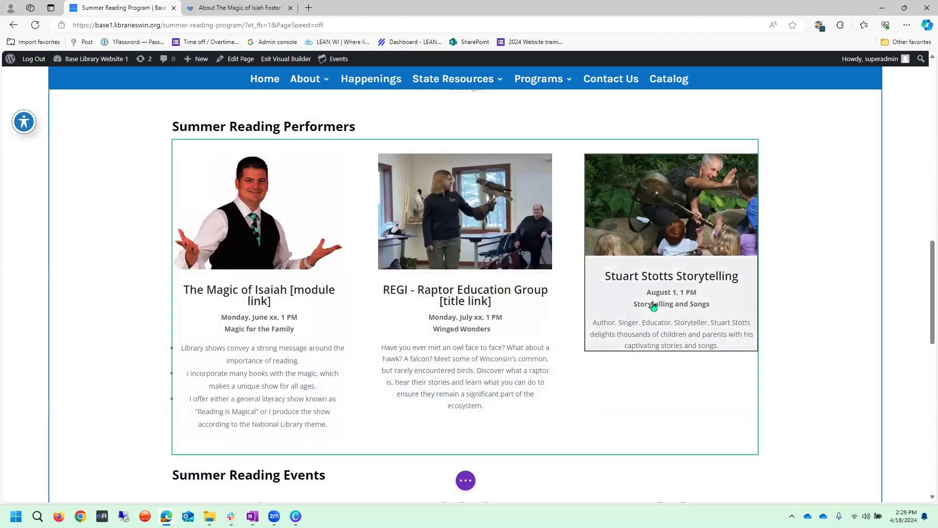
# Step: Examine the title, body and image settings of the Summer Exploring blurb under Summer Reading Challenges, then close its settings
pyautogui.scroll(4, 654, 305)
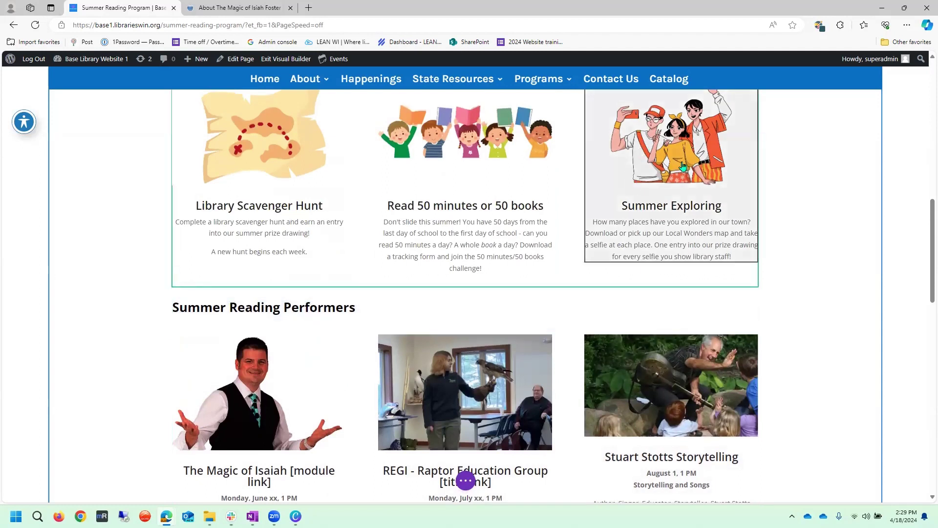
pyautogui.scroll(2, 794, 182)
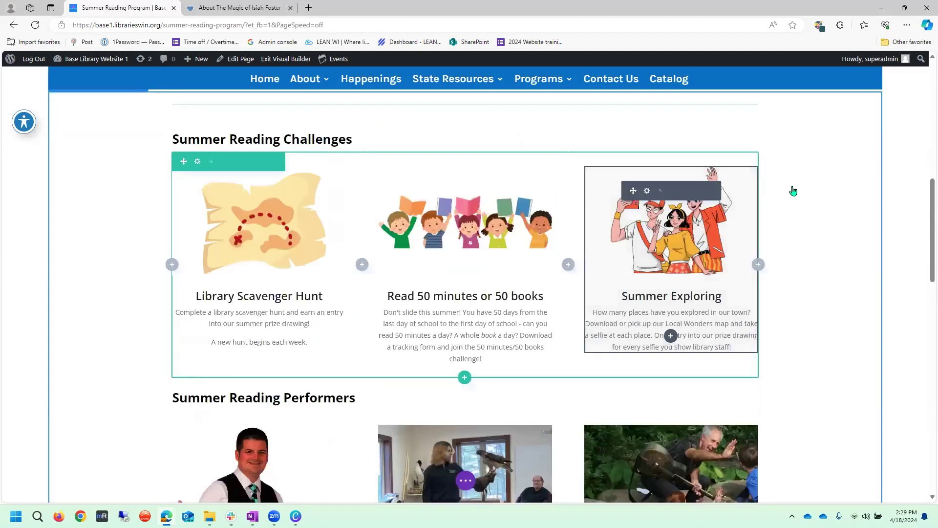
pyautogui.click(647, 192)
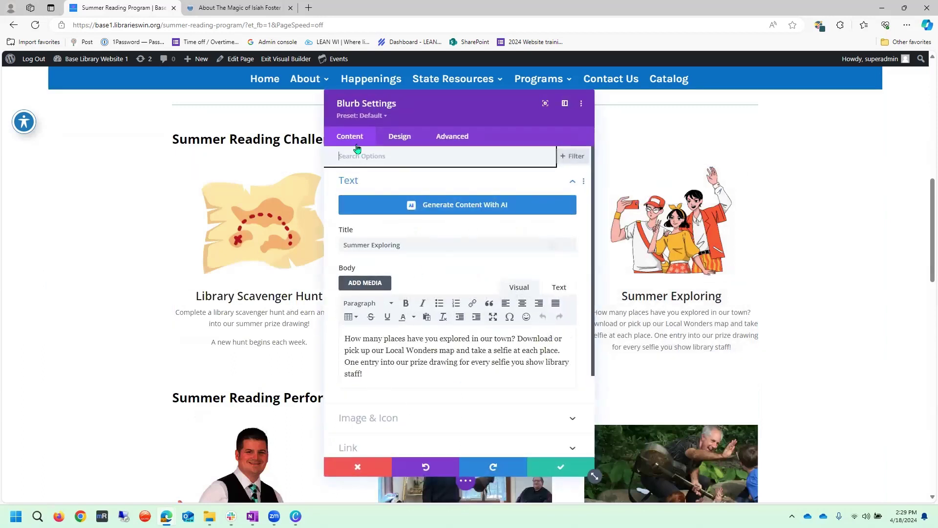
pyautogui.click(425, 243)
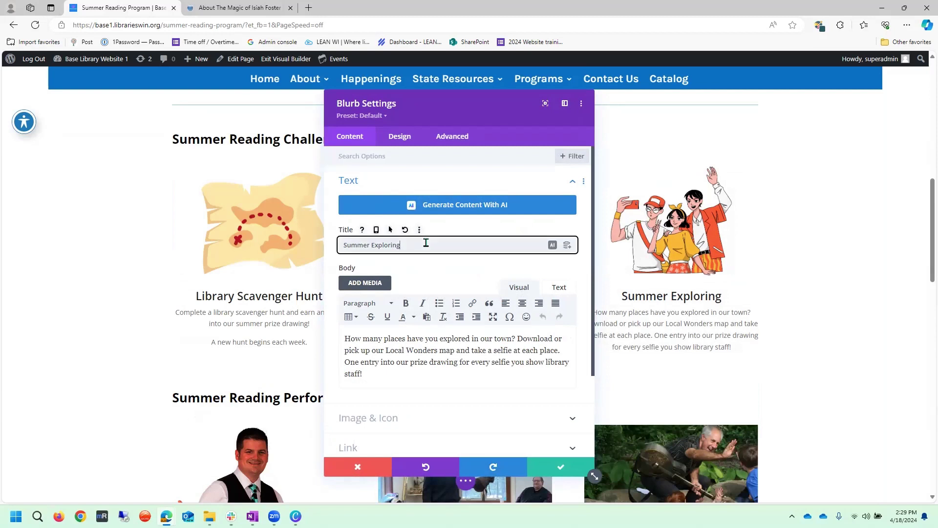
pyautogui.click(390, 350)
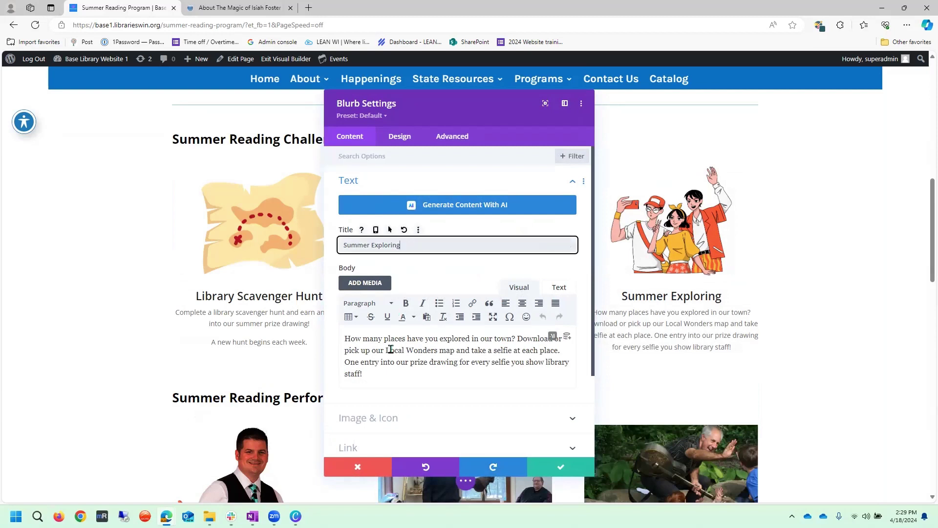
pyautogui.click(416, 424)
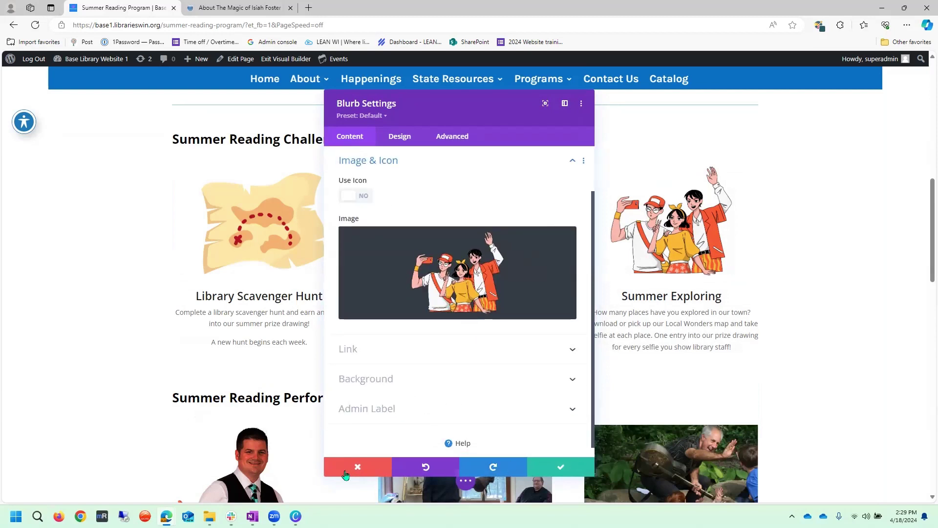
pyautogui.click(560, 470)
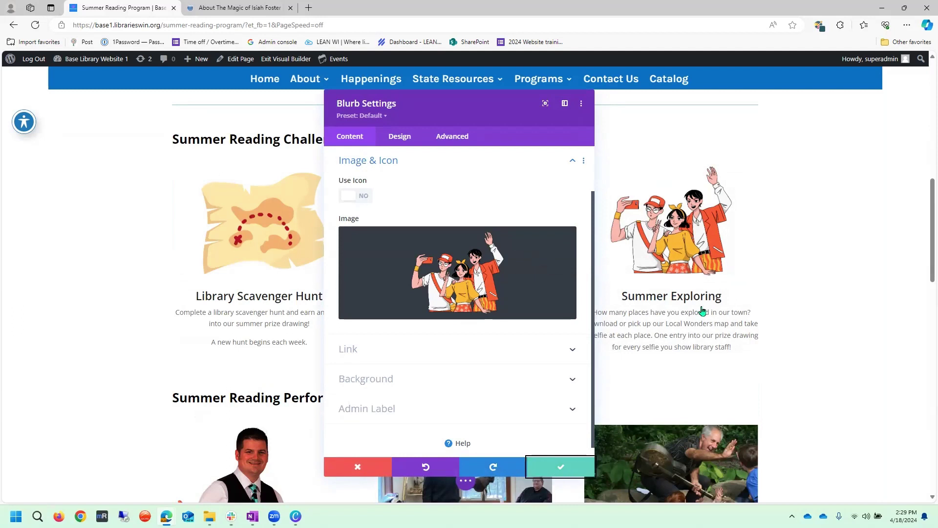
# Step: Change the icon of the August 15 - End of Summer Reading blurb to the ice cream icon and save the blurb settings
pyautogui.scroll(-6, 703, 311)
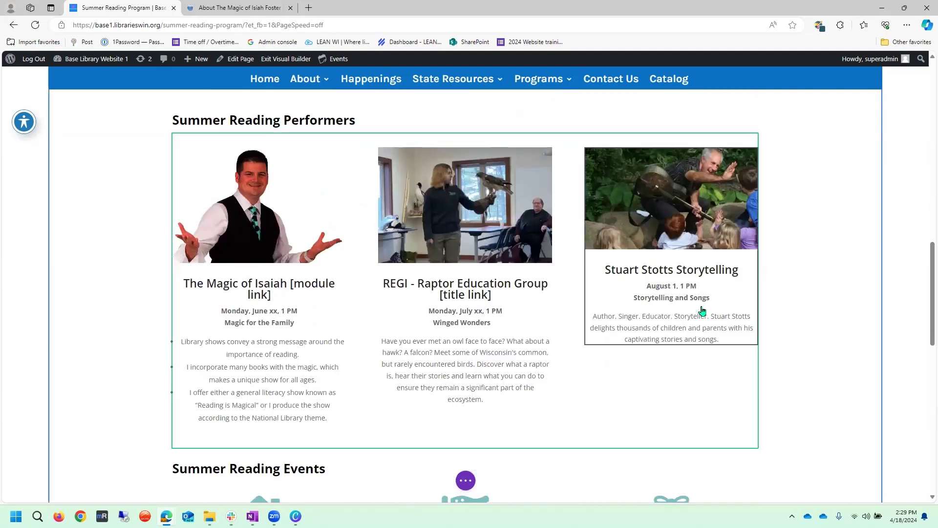
pyautogui.scroll(-4, 702, 311)
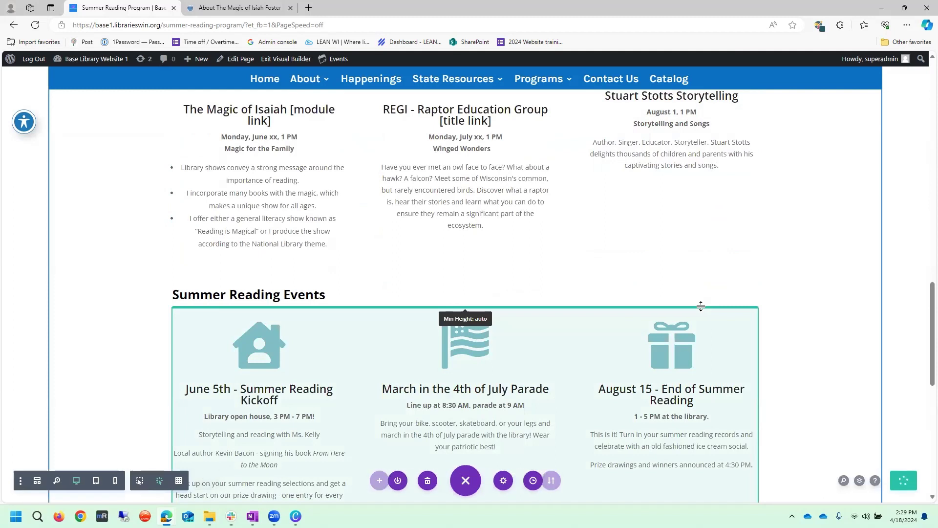
pyautogui.scroll(-3, 701, 306)
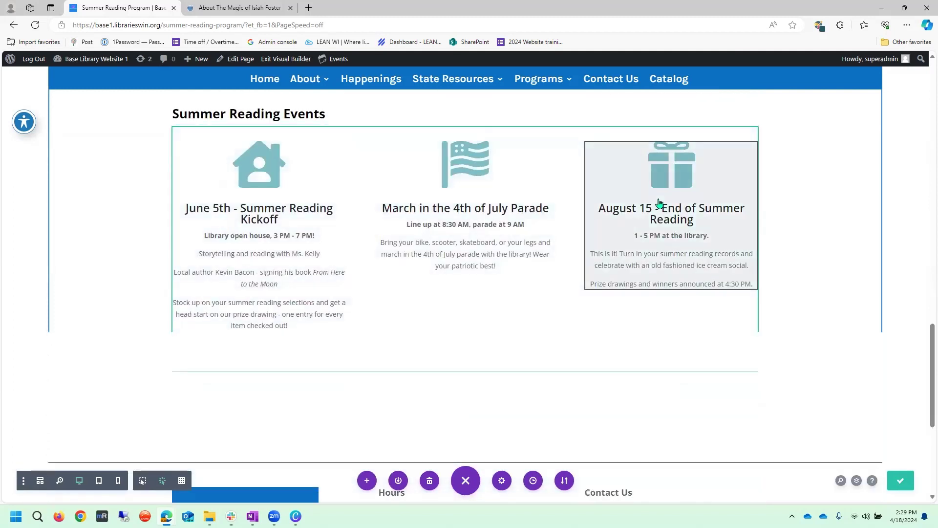
pyautogui.moveTo(661, 194)
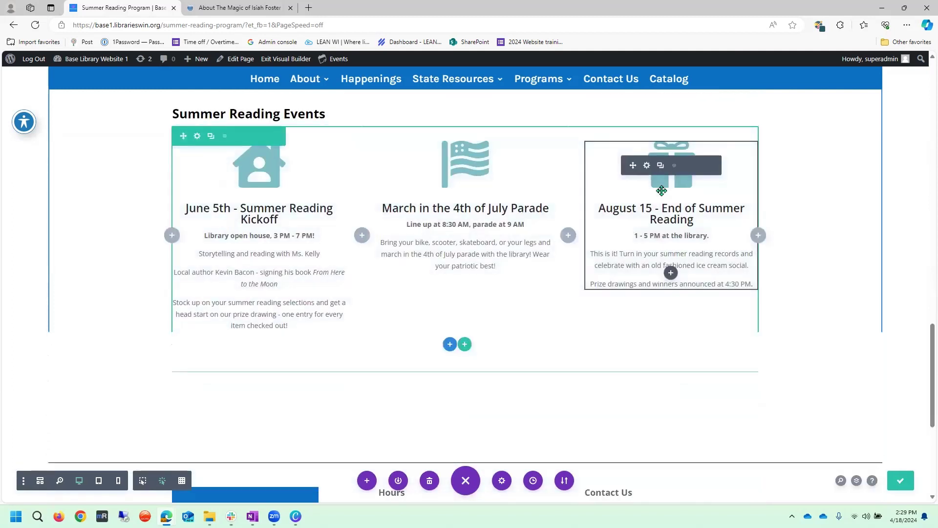
pyautogui.click(647, 166)
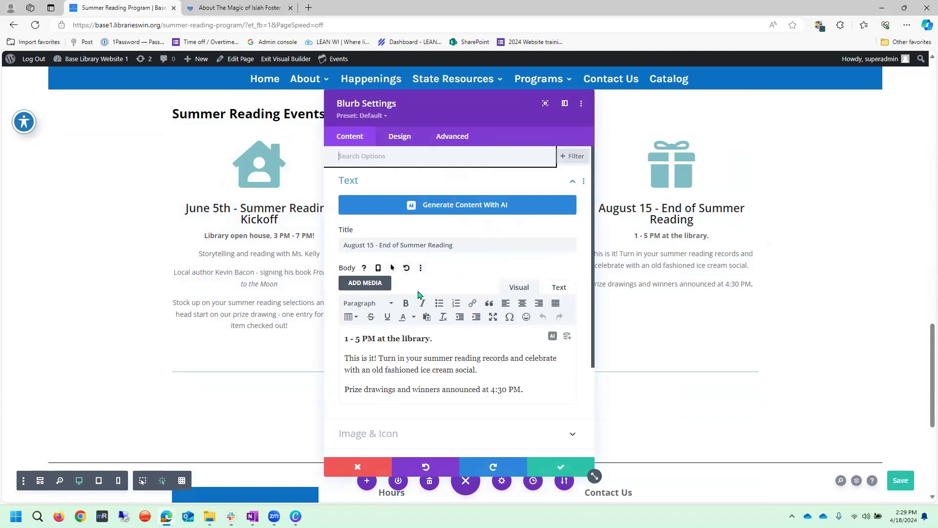
pyautogui.click(376, 244)
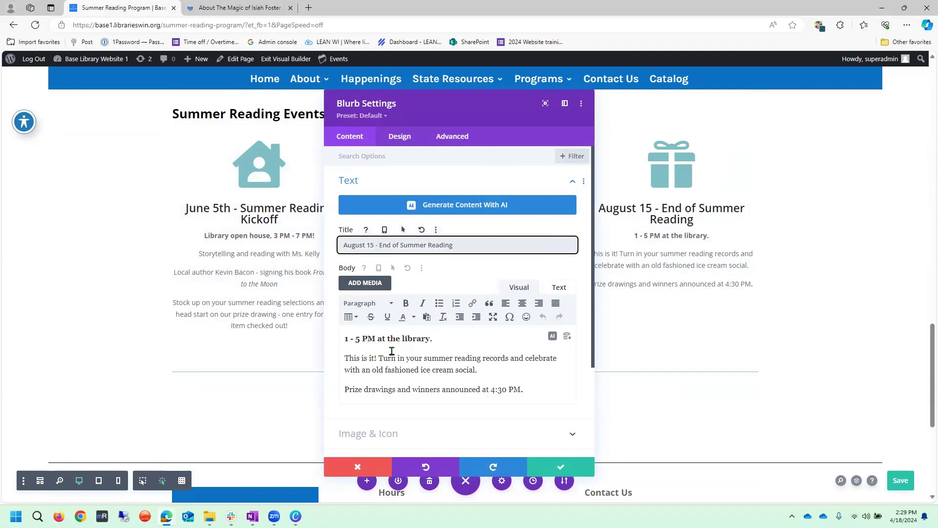
pyautogui.scroll(-3, 391, 353)
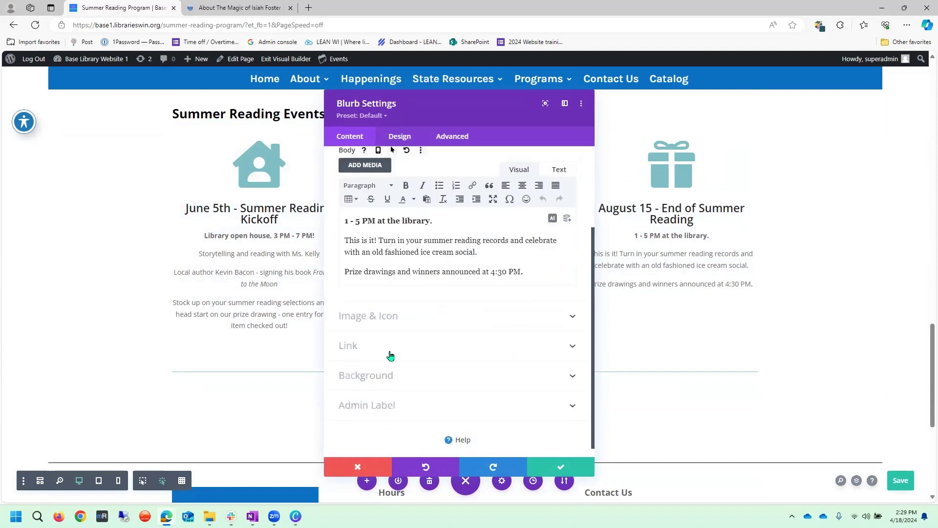
pyautogui.click(382, 313)
pyautogui.click(384, 240)
pyautogui.write('ice')
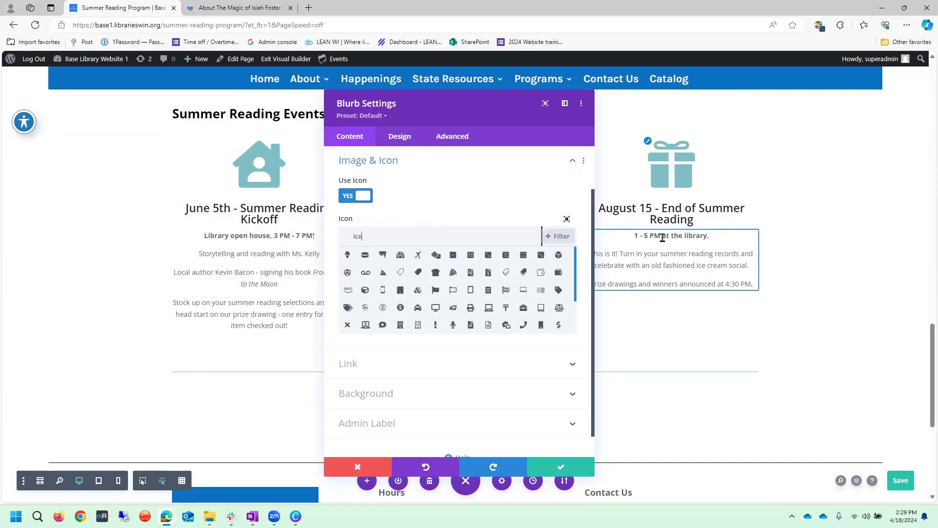
pyautogui.write(' cream')
pyautogui.click(349, 257)
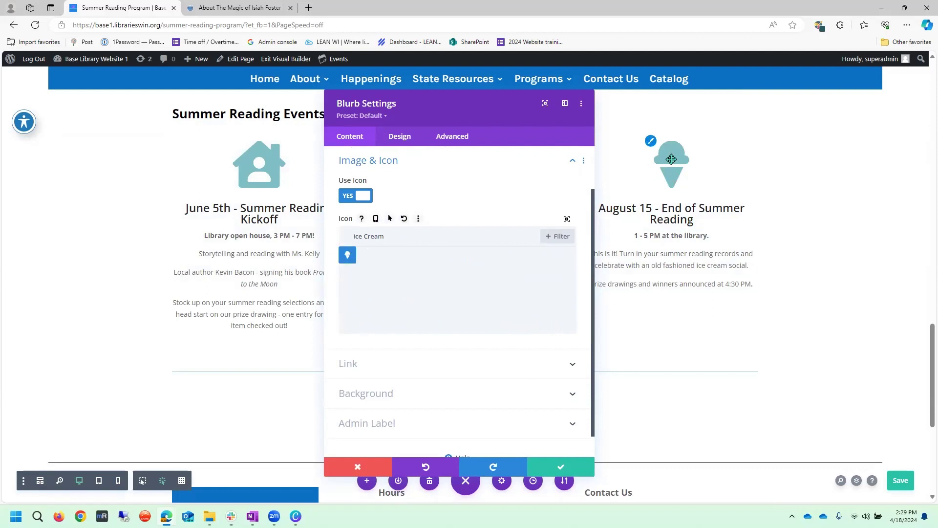
pyautogui.click(561, 469)
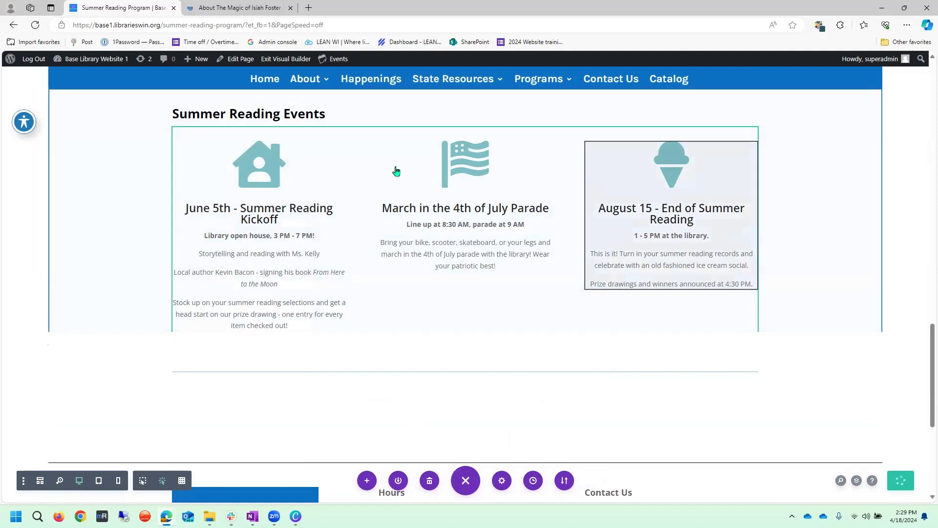
# Step: Exit the Visual Builder and review the published page, including the expanded Summer Reading Program materials section
pyautogui.scroll(5, 396, 172)
pyautogui.click(277, 62)
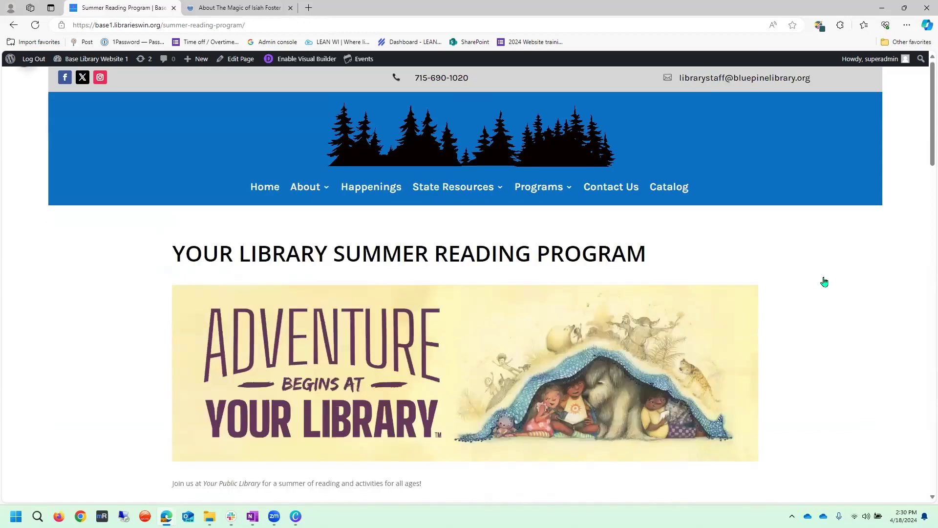
pyautogui.scroll(-2, 825, 282)
pyautogui.scroll(-8, 825, 282)
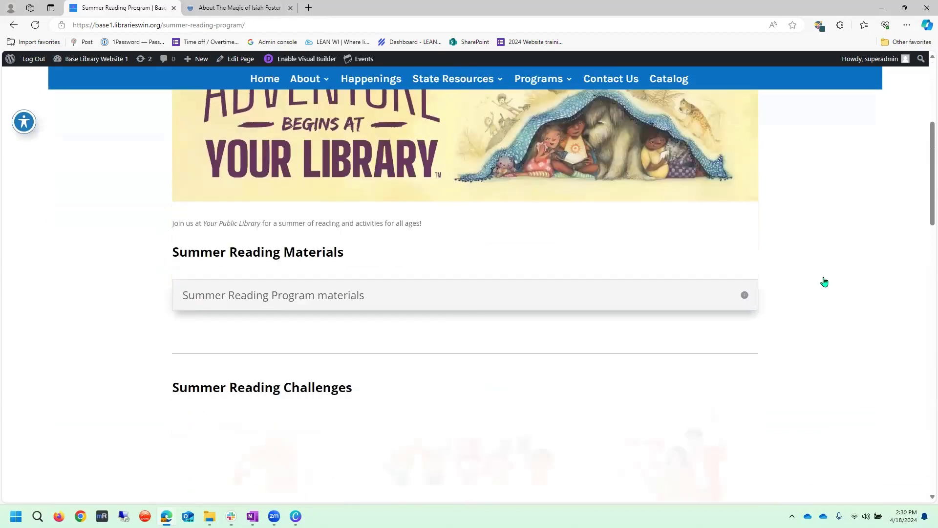
pyautogui.scroll(8, 825, 280)
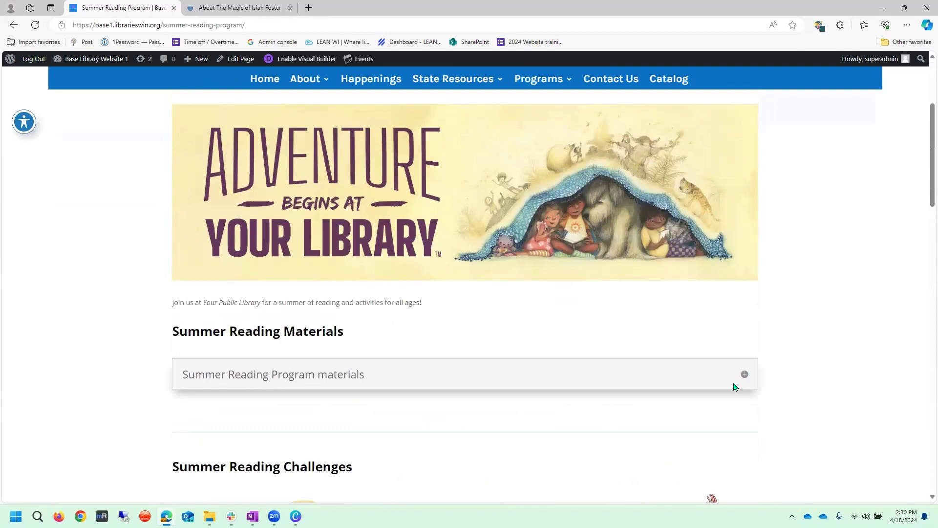
pyautogui.click(743, 375)
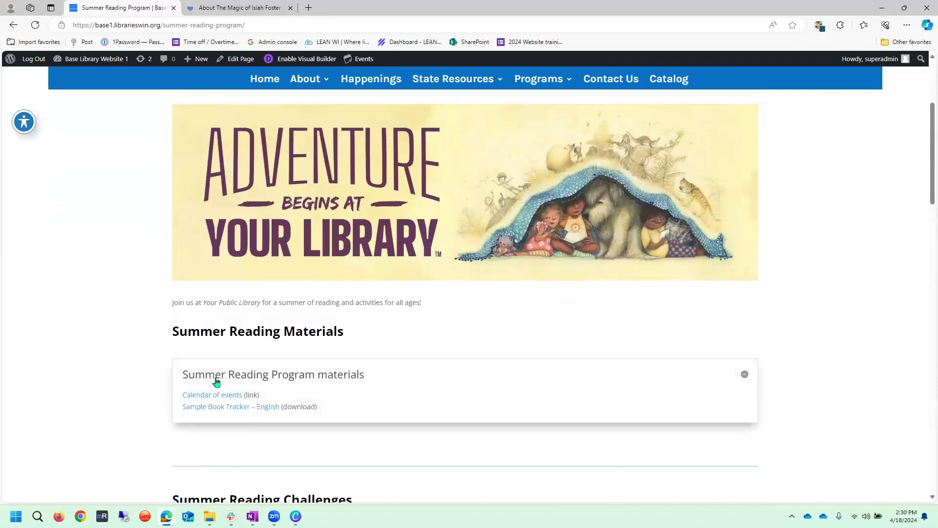
pyautogui.scroll(-3, 284, 395)
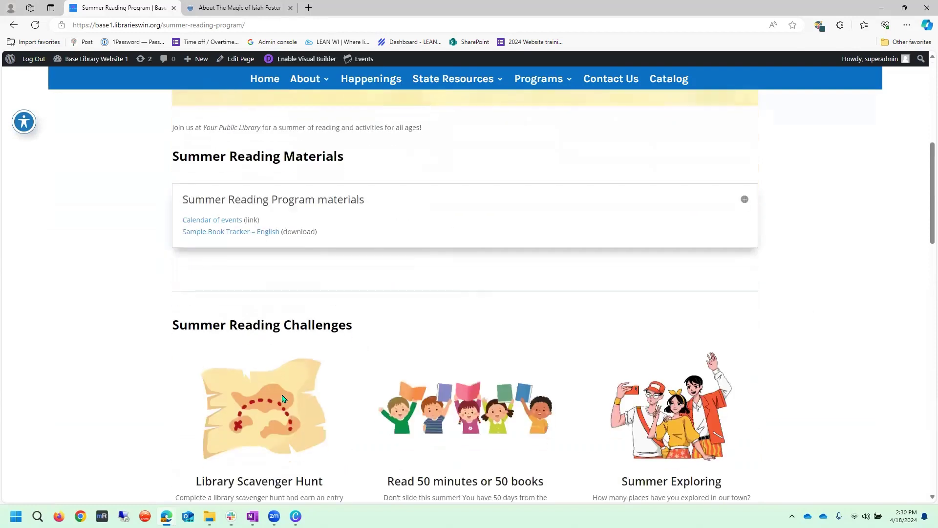
pyautogui.scroll(-6, 579, 375)
pyautogui.scroll(10, 581, 377)
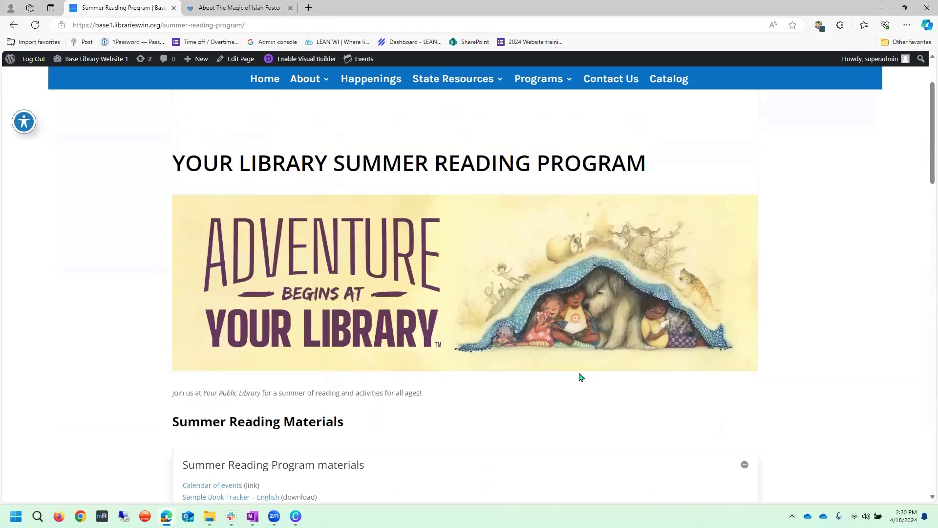
pyautogui.scroll(-2, 581, 377)
# Step: In the Visual Builder, change the intro's library name to "Blue Pine Library", append "Begins June 5 and runs through August 15." and save it
pyautogui.click(302, 58)
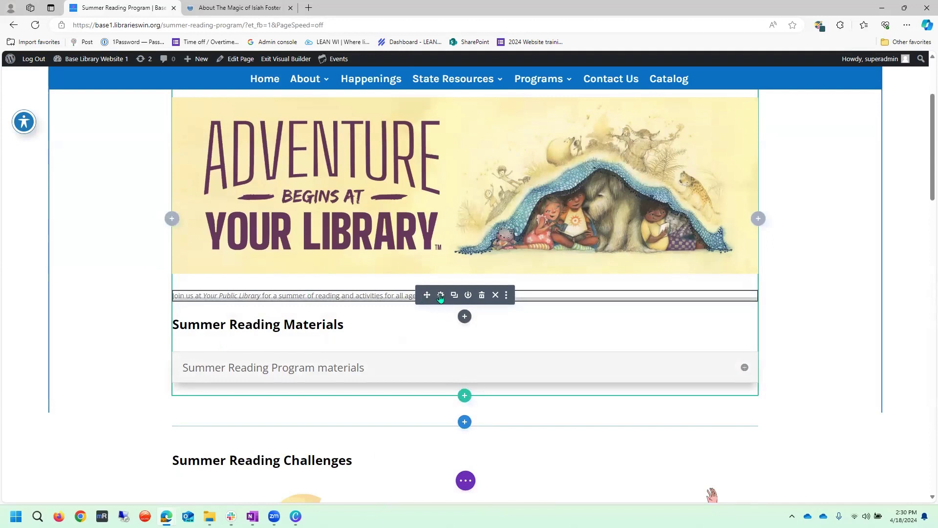
pyautogui.click(250, 309)
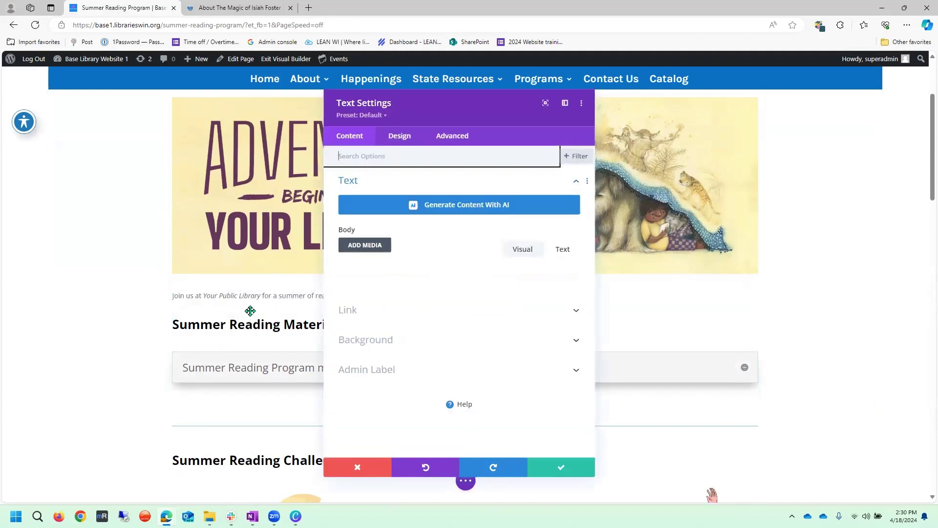
pyautogui.moveTo(384, 302); pyautogui.dragTo(451, 304)
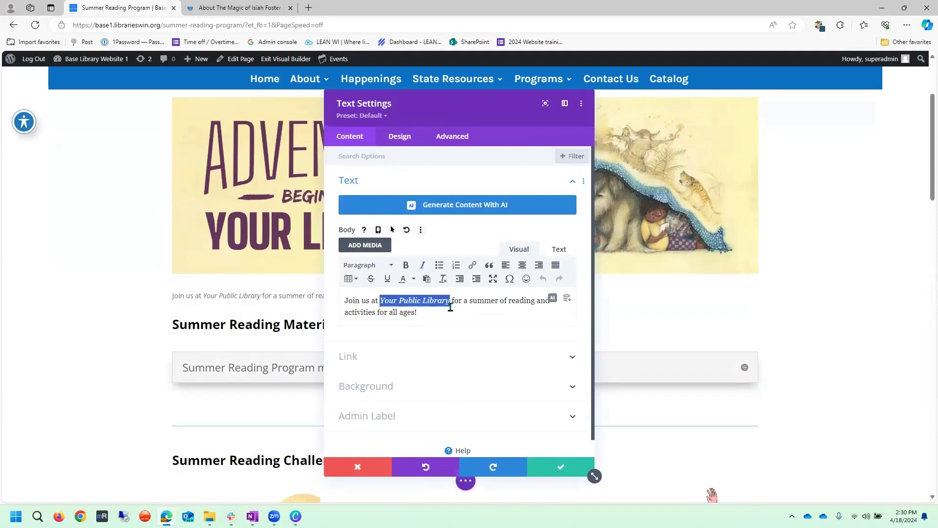
pyautogui.write('Blue Pine Library')
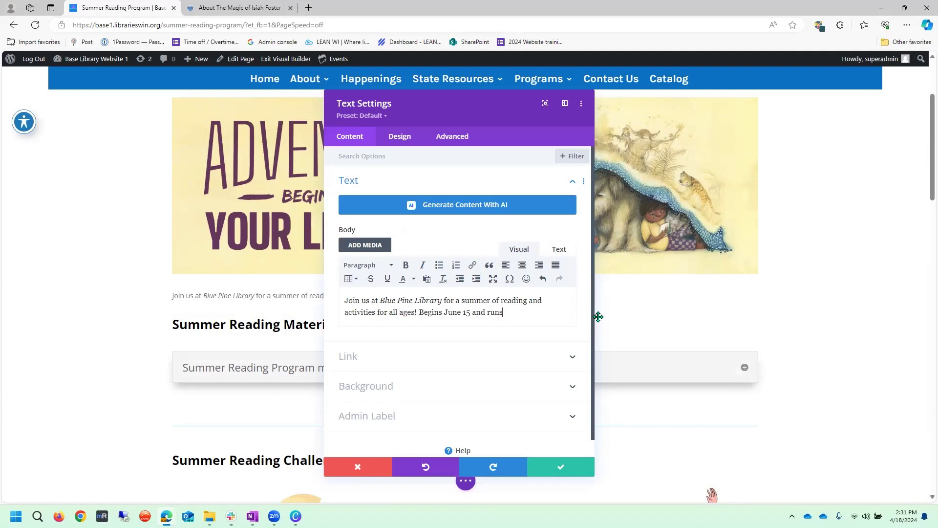
pyautogui.write('rough A')
pyautogui.press('BackSpace')
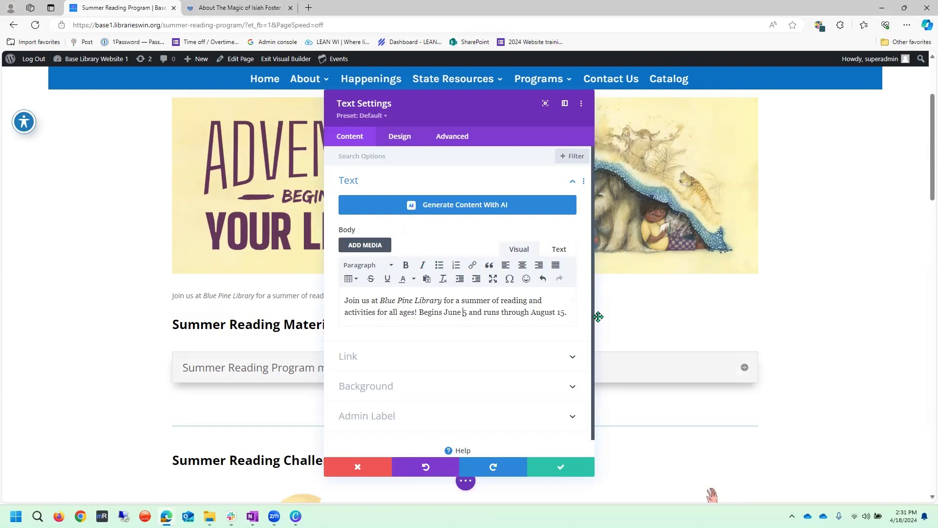
pyautogui.click(563, 466)
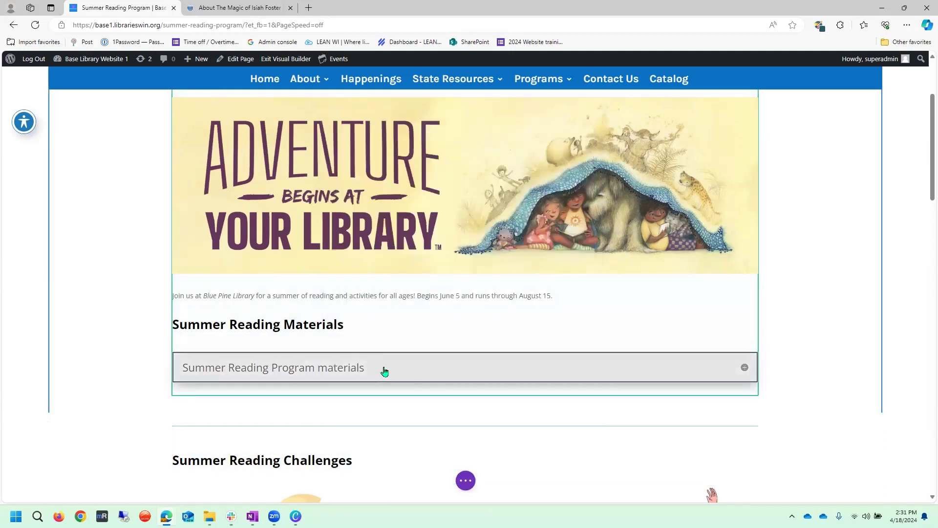
# Step: Start a new entry below "Sample Book Tracker - English (download)" in the body of the Summer Reading Program materials toggle
pyautogui.moveTo(398, 365)
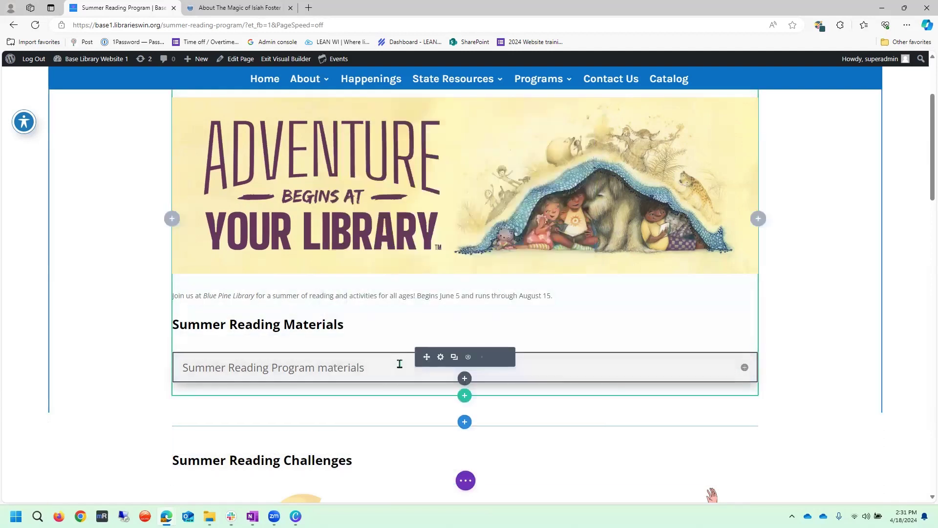
pyautogui.click(441, 357)
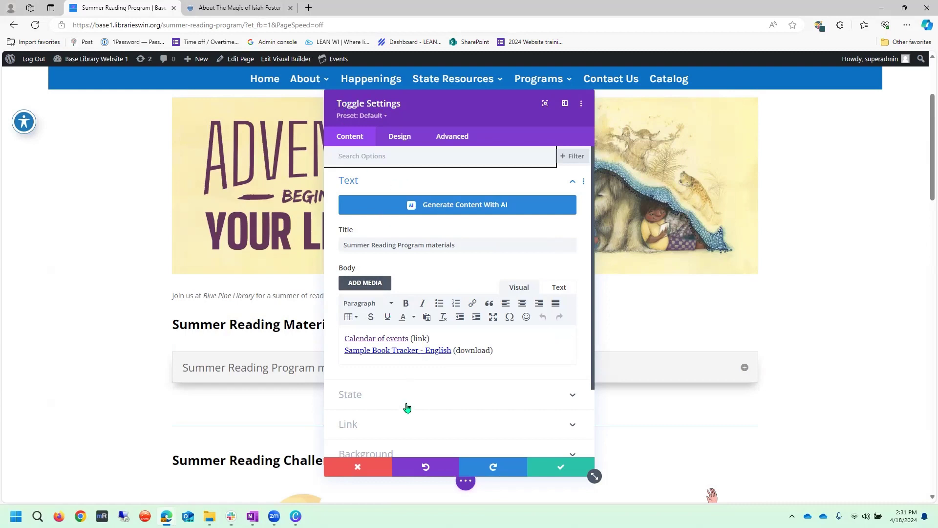
pyautogui.click(481, 245)
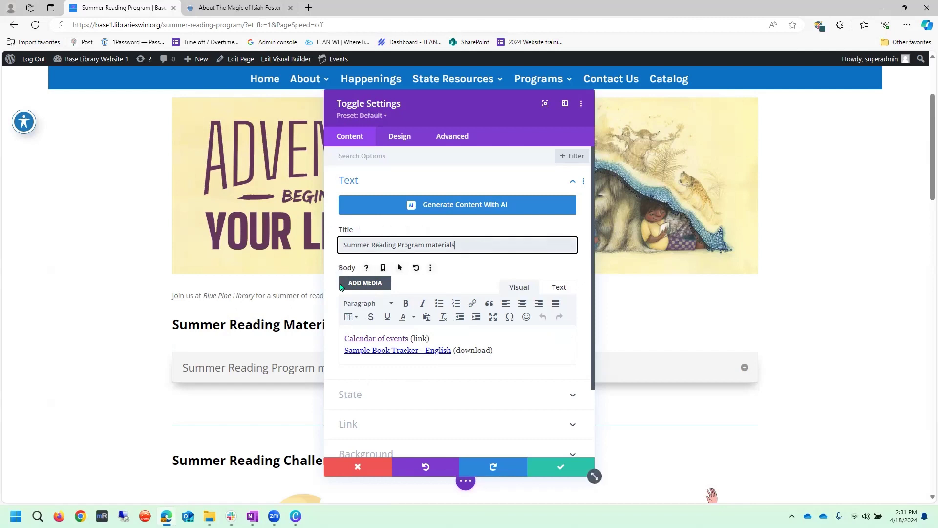
pyautogui.scroll(-1, 370, 402)
pyautogui.scroll(-1, 373, 402)
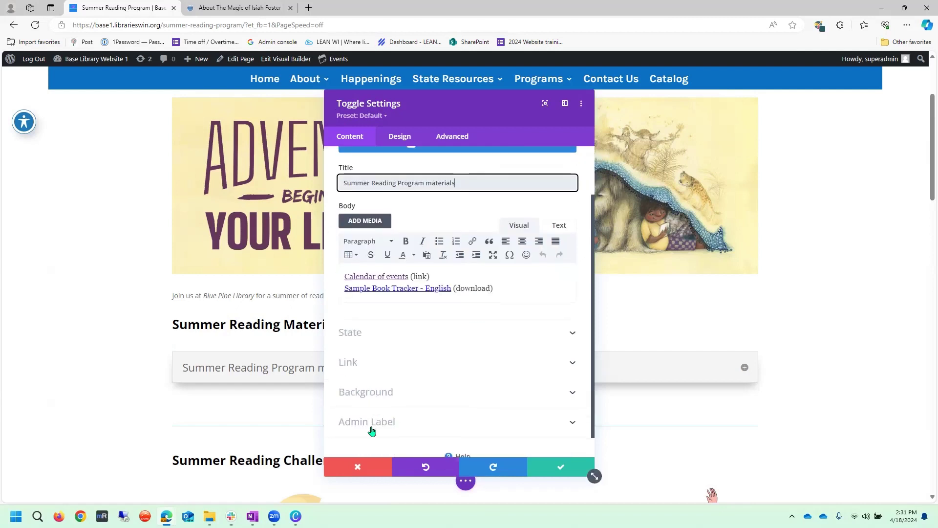
pyautogui.click(505, 289)
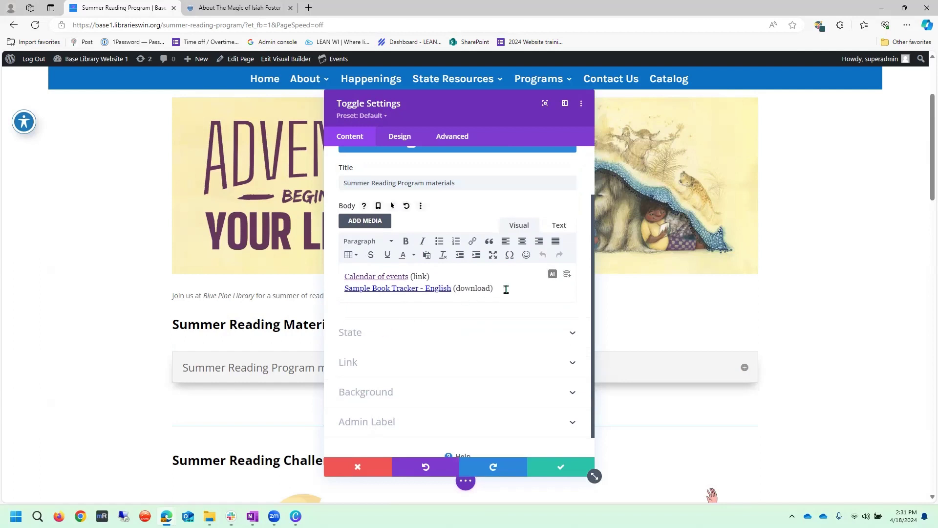
pyautogui.press('Return')
pyautogui.write('S')
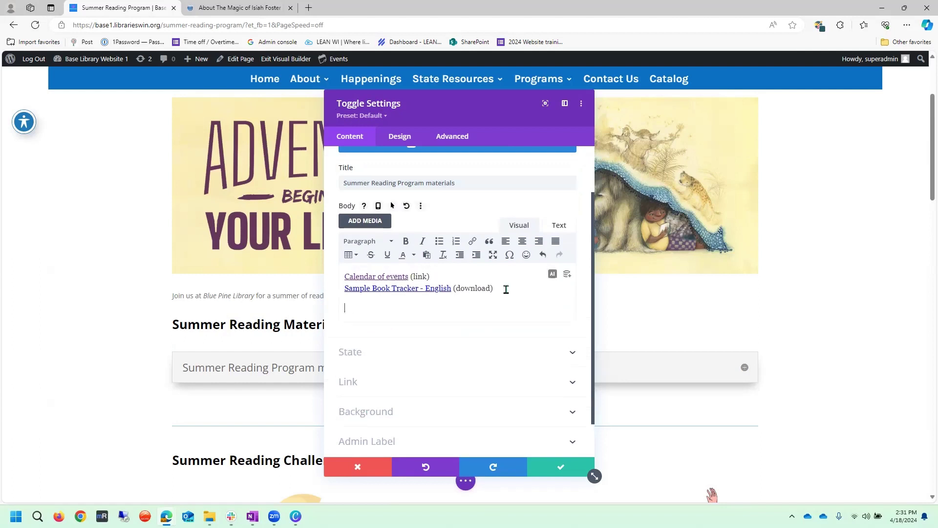
# Step: Add the line "Sample Book Tracker - Spanish (download)" directly below the English book tracker line in the toggle body
pyautogui.press('BackSpace')
pyautogui.press('BackSpace')
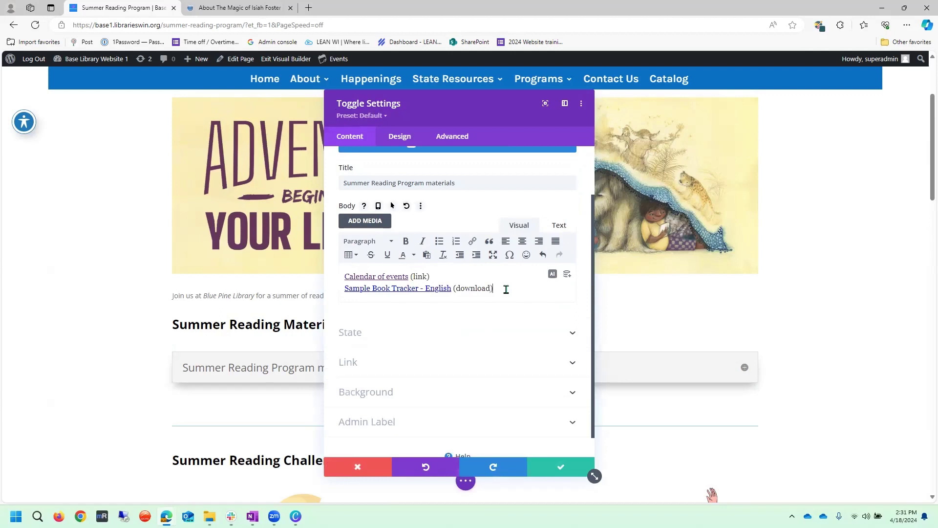
pyautogui.press('Return')
pyautogui.write('Samp')
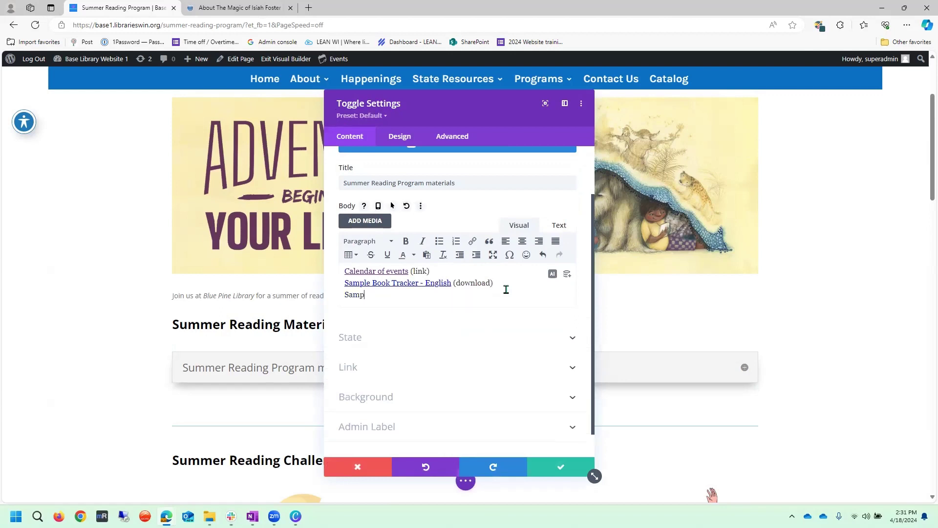
pyautogui.write('le Book Tracker - Spanish (download')
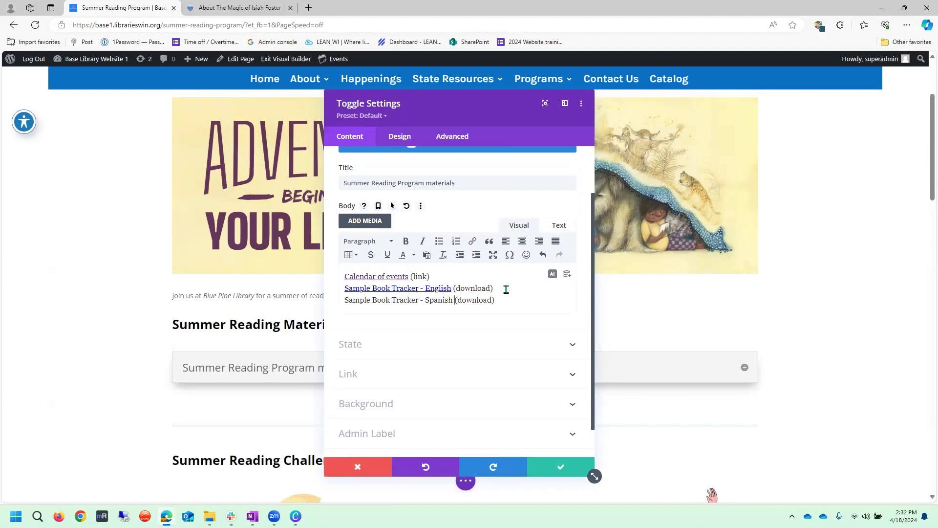
# Step: Select the text "Sample Book Tracker - Spanish" in the toggle body and start inserting a link on it
pyautogui.hotkey('ctrl', 'shift', 'Left')
pyautogui.hotkey('ctrl', 'shift', 'Left')
pyautogui.hotkey('ctrl', 'shift', 'Left')
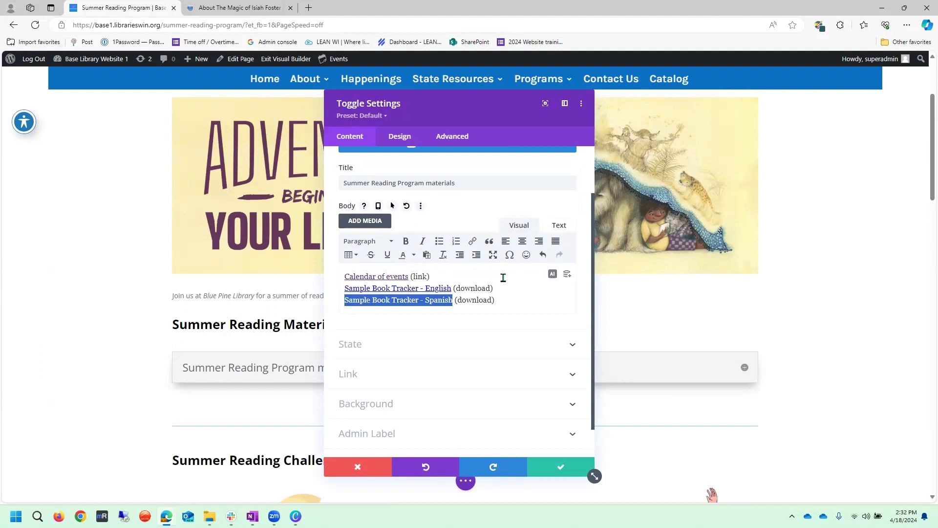
pyautogui.click(473, 242)
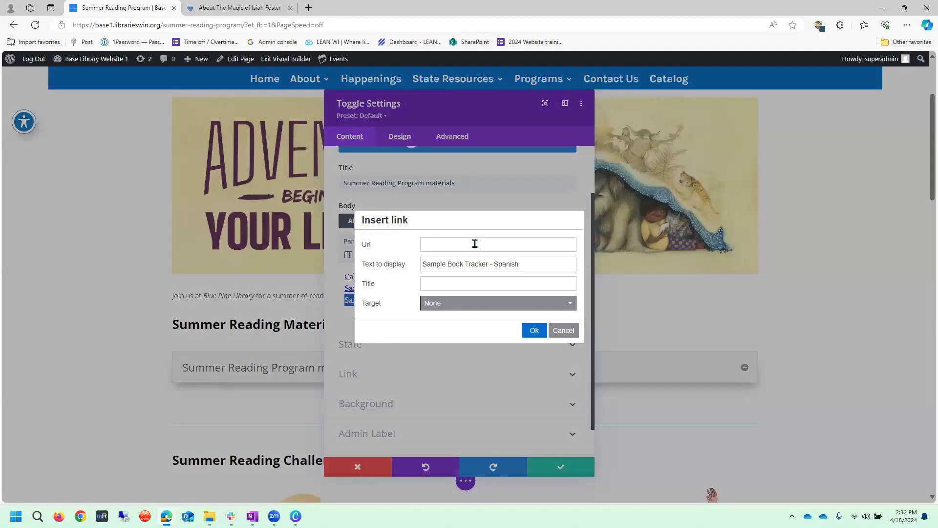
pyautogui.click(433, 244)
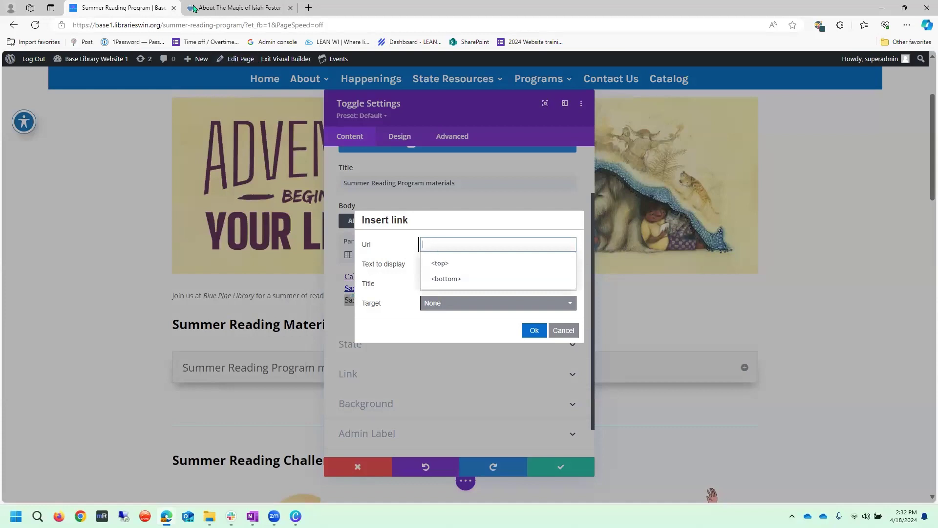
pyautogui.rightClick(25, 60)
pyautogui.click(35, 66)
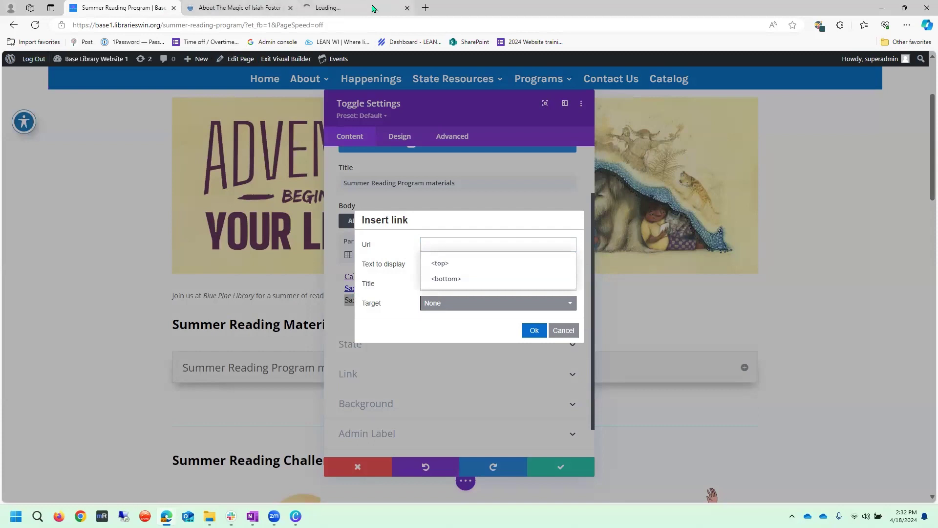
pyautogui.click(399, 8)
pyautogui.click(407, 8)
pyautogui.click(86, 6)
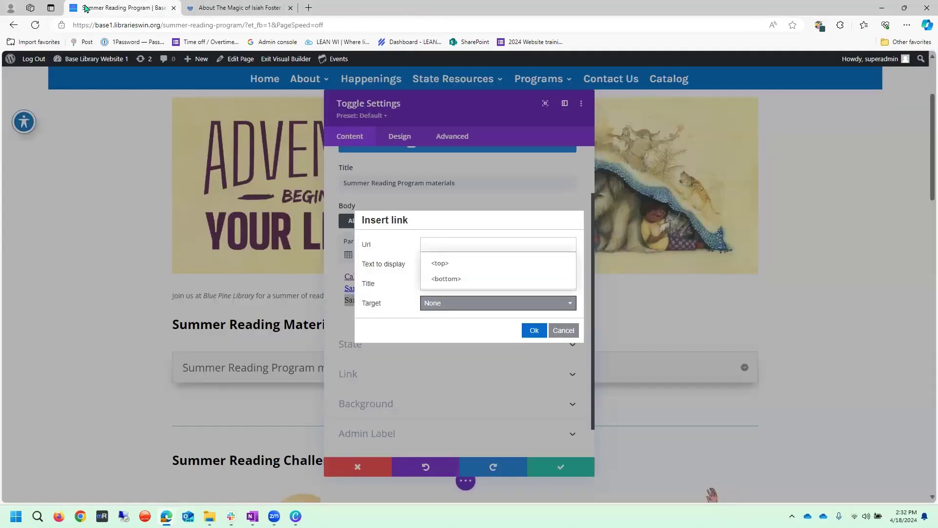
pyautogui.rightClick(73, 61)
pyautogui.click(60, 77)
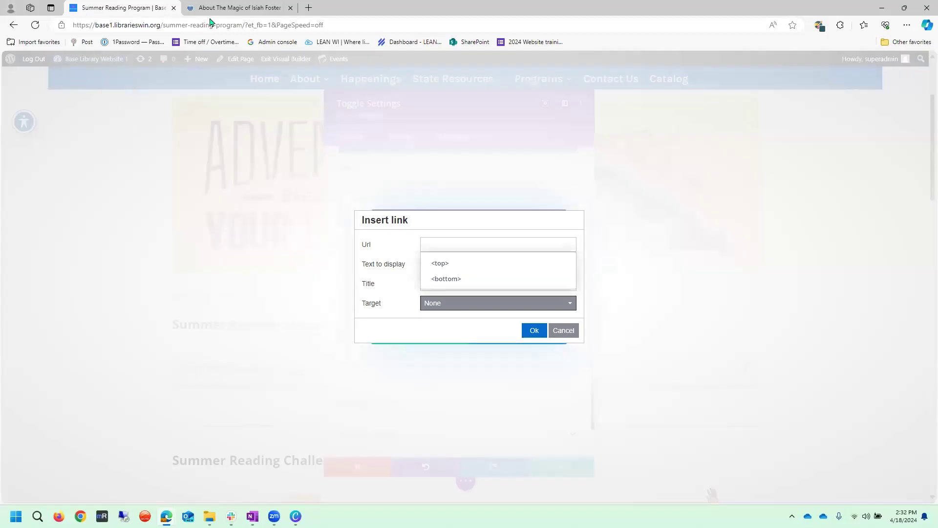
pyautogui.click(36, 25)
pyautogui.press('Escape')
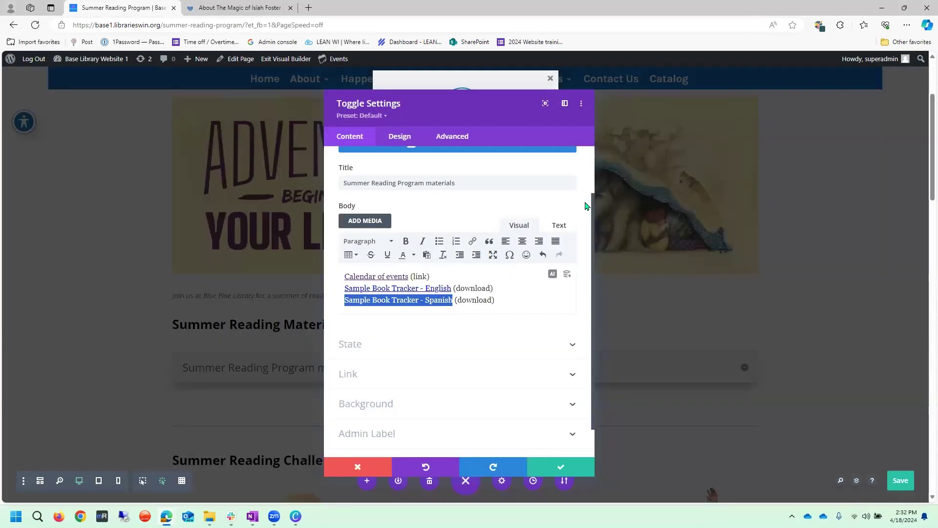
pyautogui.click(564, 331)
# Step: Open the site dashboard in a new tab and copy the URL of the Sample Book Tracker – Spanish file from the Media Library
pyautogui.rightClick(83, 58)
pyautogui.click(120, 67)
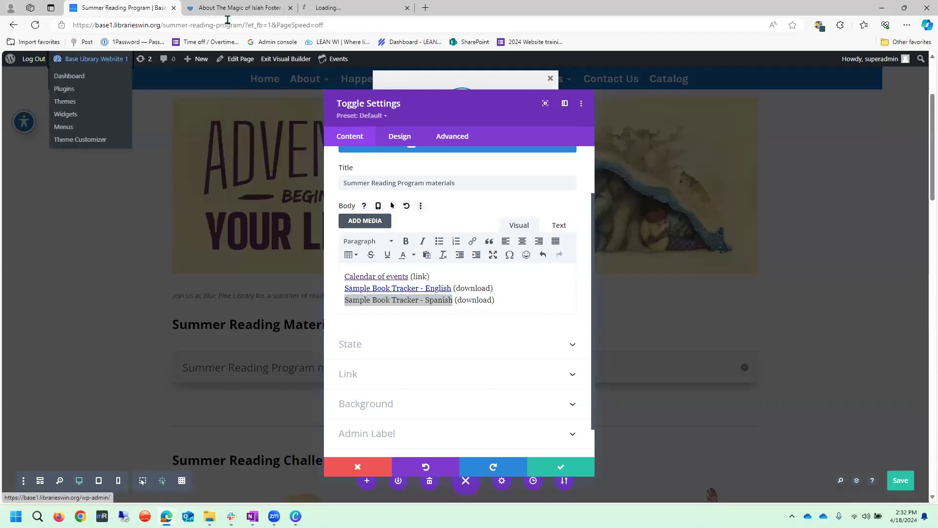
pyautogui.click(335, 7)
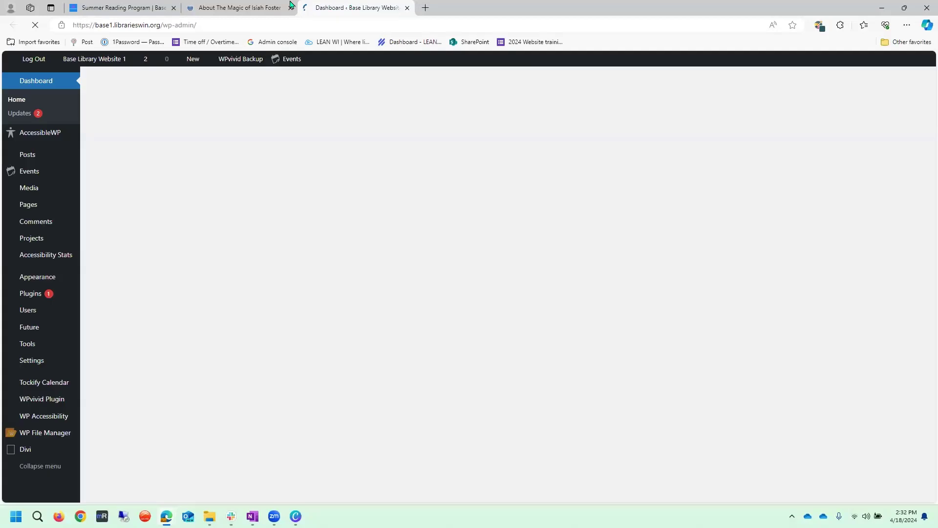
pyautogui.moveTo(291, 5); pyautogui.dragTo(239, 7)
pyautogui.click(35, 190)
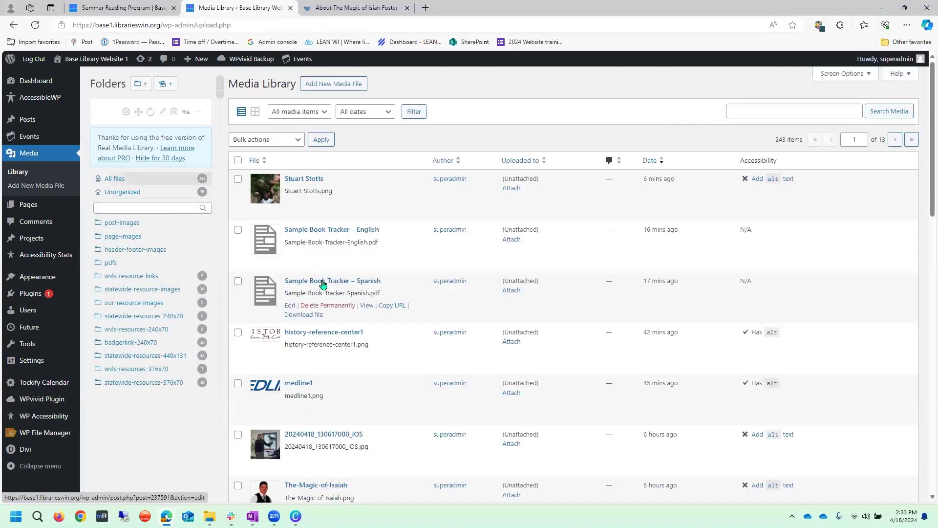
pyautogui.click(392, 305)
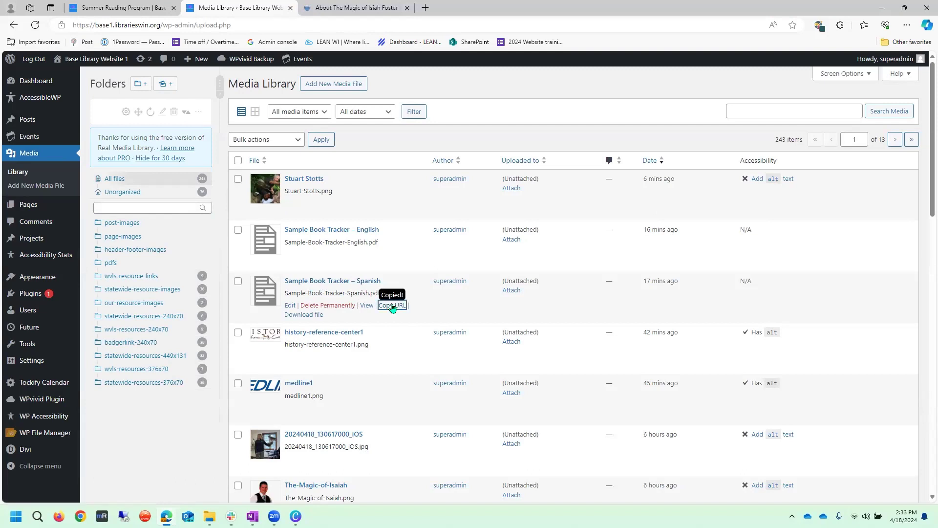
# Step: Link "Sample Book Tracker - Spanish" on the Summer Reading Program page to the copied PDF URL and save the toggle settings
pyautogui.click(99, 6)
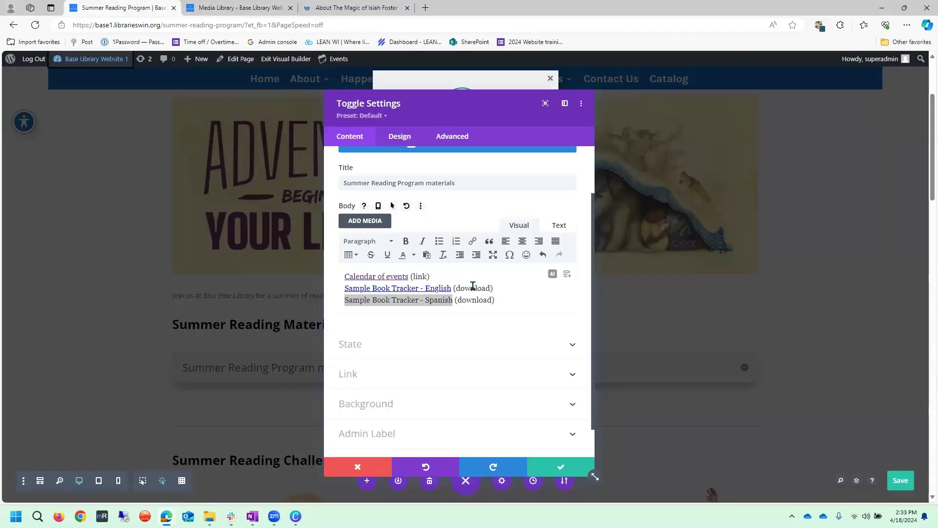
pyautogui.click(472, 241)
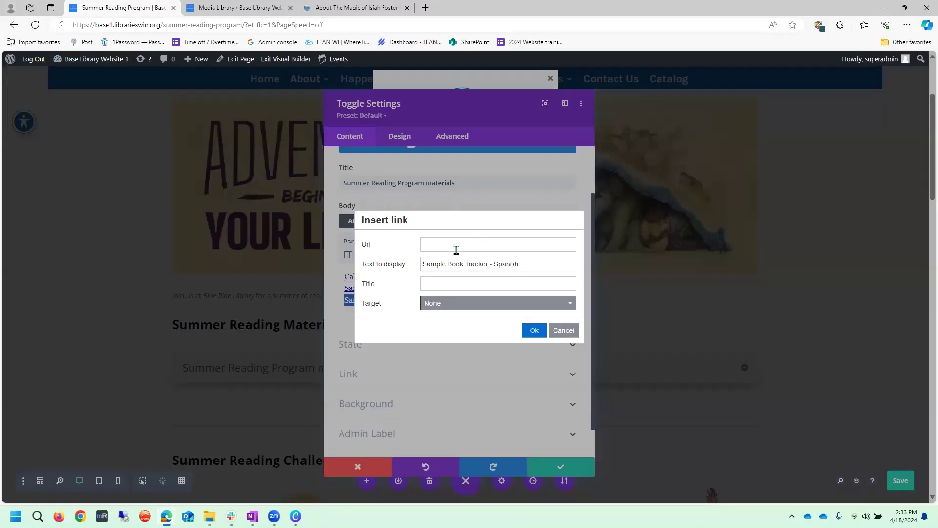
pyautogui.click(455, 243)
pyautogui.hotkey('ctrl', 'v')
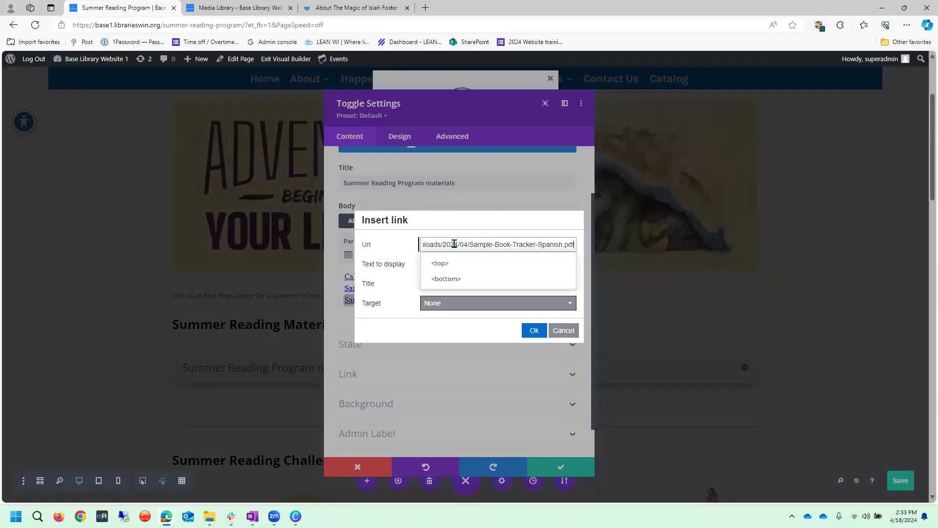
pyautogui.click(536, 331)
pyautogui.click(556, 467)
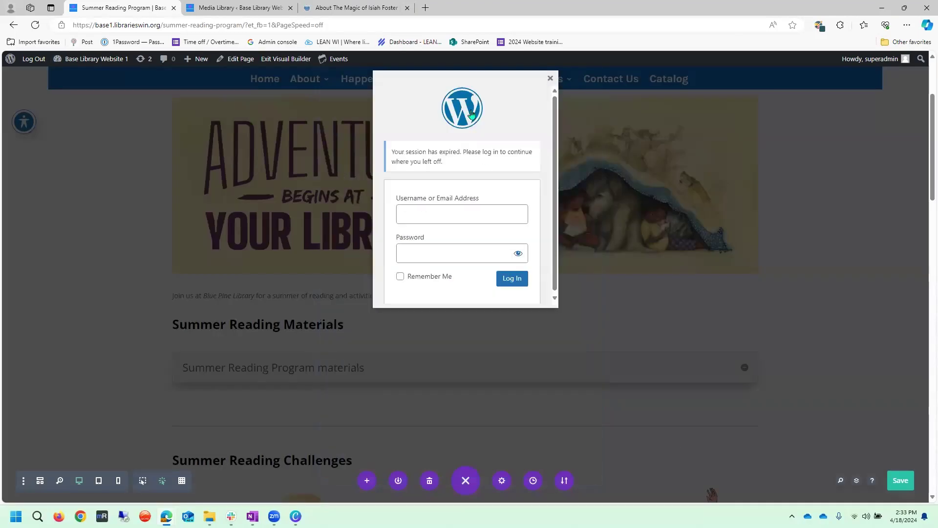
# Step: Dismiss the session login prompt, then save the page and exit the Visual Builder
pyautogui.click(550, 78)
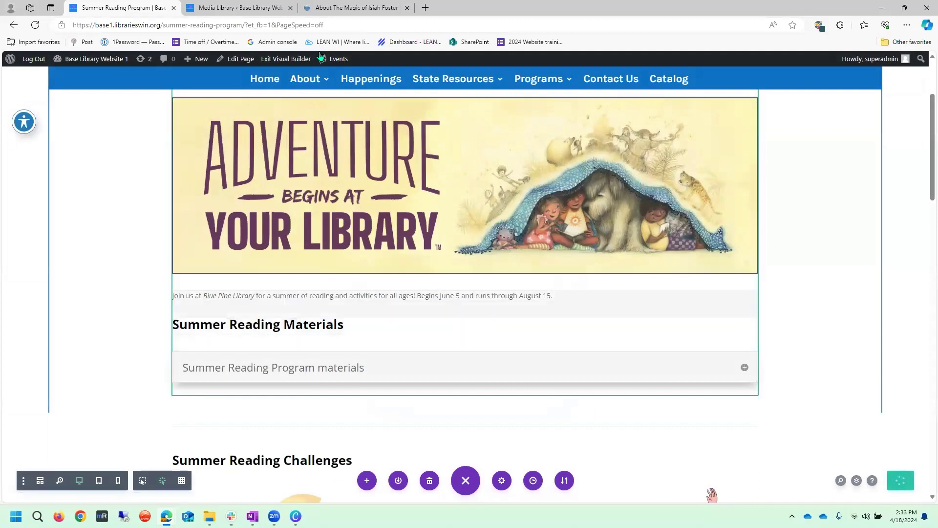
pyautogui.click(285, 58)
pyautogui.click(525, 341)
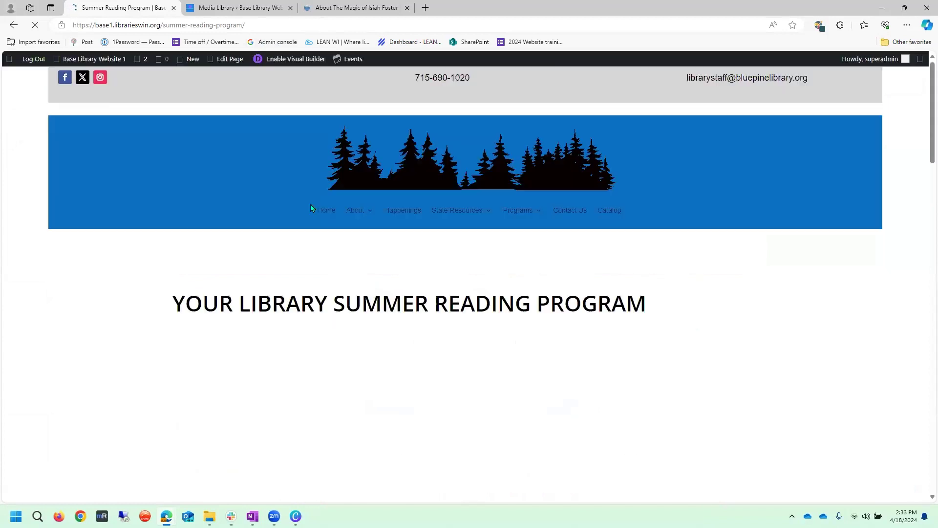
# Step: Review the published Summer Reading Program page, from its banner through the materials and challenges sections
pyautogui.scroll(-5, 310, 204)
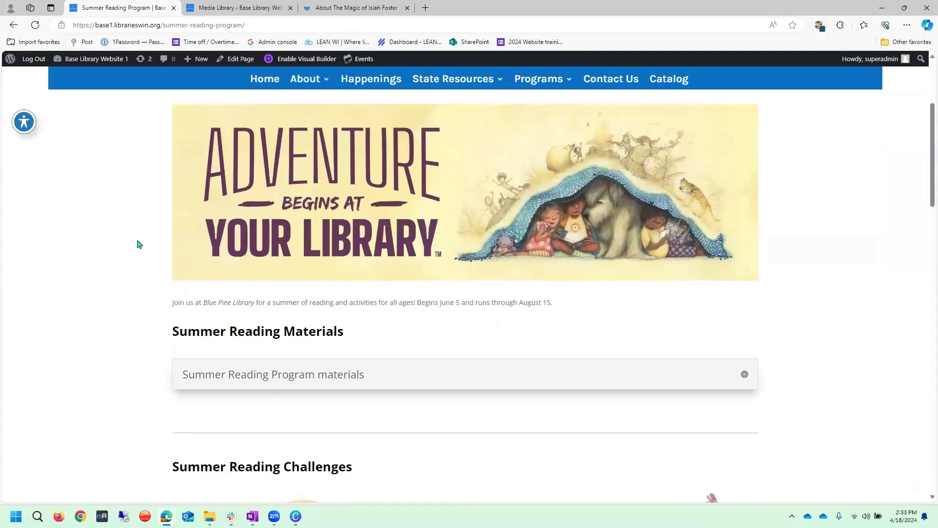
pyautogui.scroll(4, 139, 244)
pyautogui.scroll(-4, 139, 246)
pyautogui.scroll(-8, 139, 247)
pyautogui.scroll(10, 139, 246)
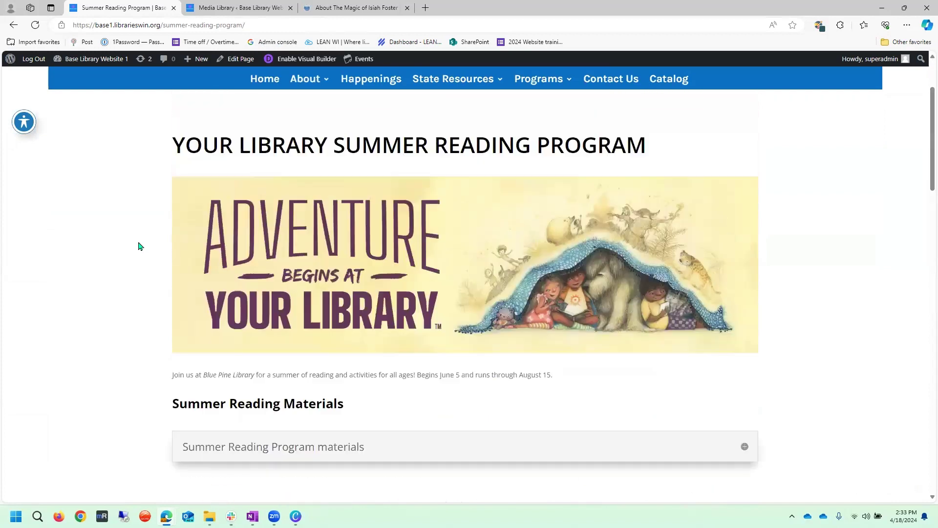
pyautogui.scroll(2, 139, 246)
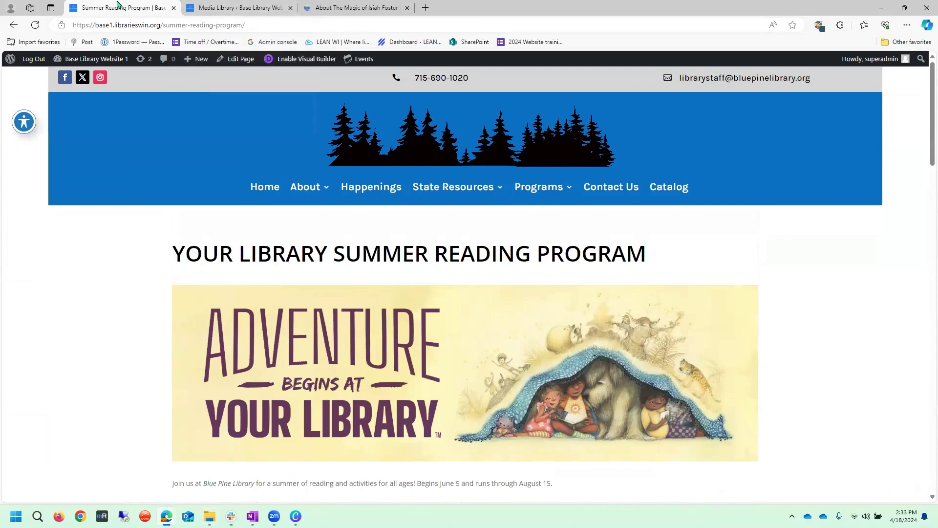
pyautogui.rightClick(426, 8)
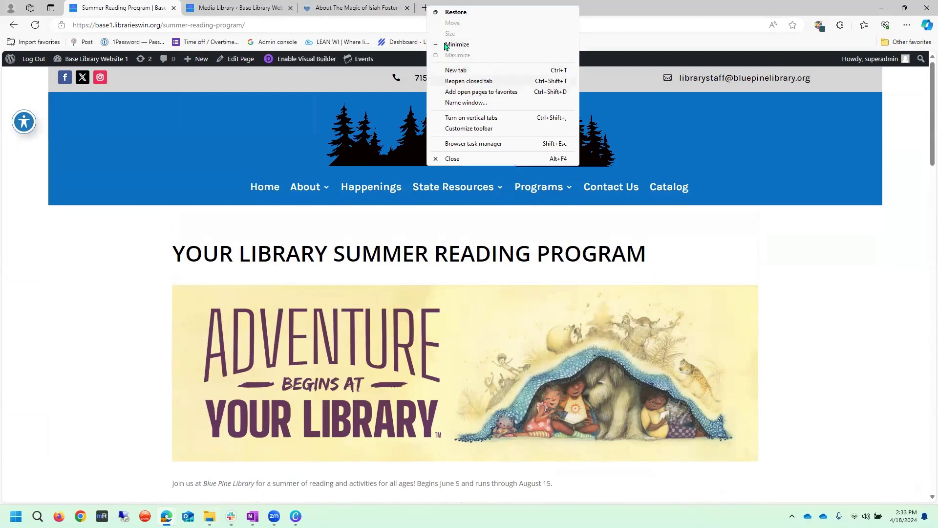
pyautogui.click(421, 5)
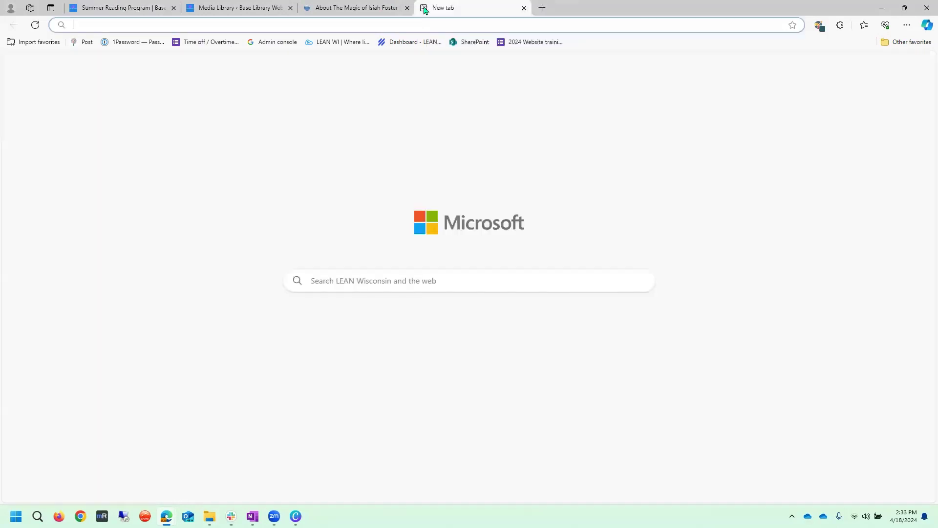
pyautogui.write('g')
pyautogui.press('Escape')
pyautogui.write('g')
pyautogui.press('Down')
pyautogui.press('Down')
pyautogui.press('Down')
pyautogui.press('Down')
pyautogui.press('Up')
pyautogui.press('Up')
pyautogui.press('Up')
pyautogui.press('Return')
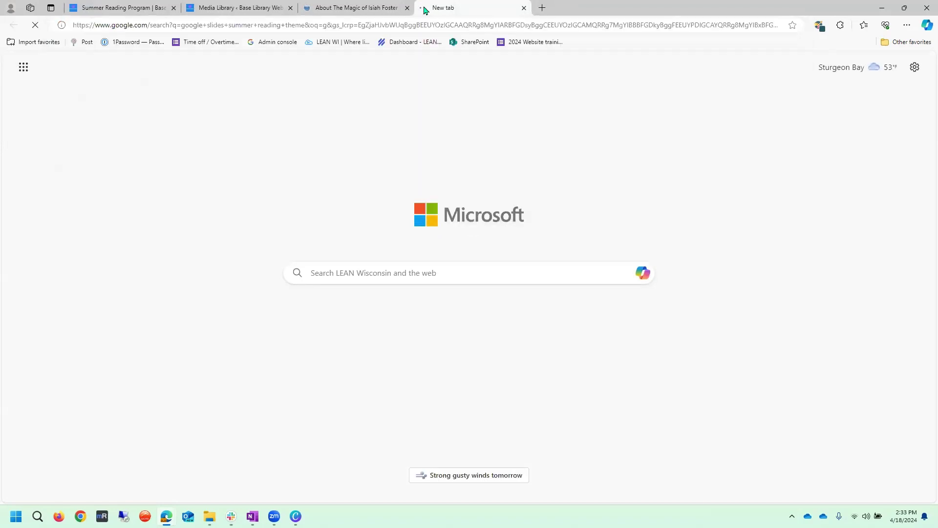
pyautogui.hotkey('ctrl', 'l')
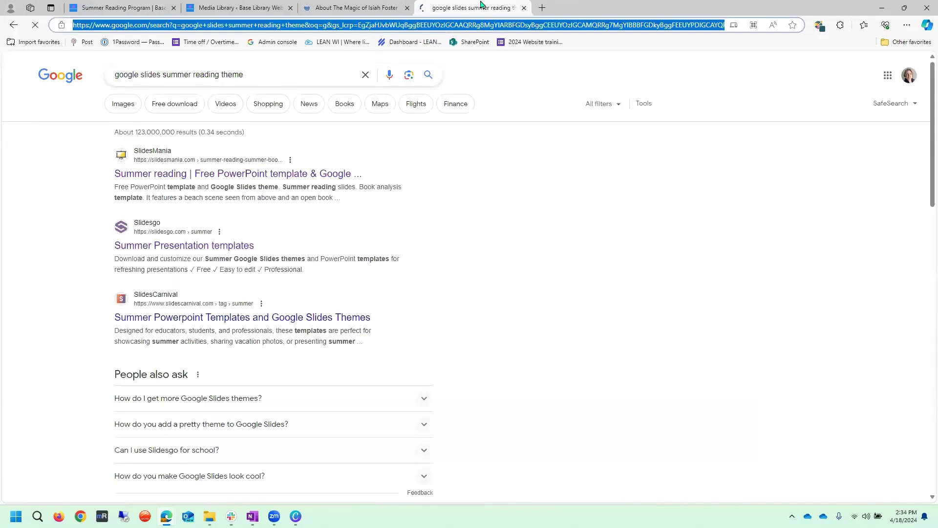
pyautogui.write('drve')
pyautogui.press('Return')
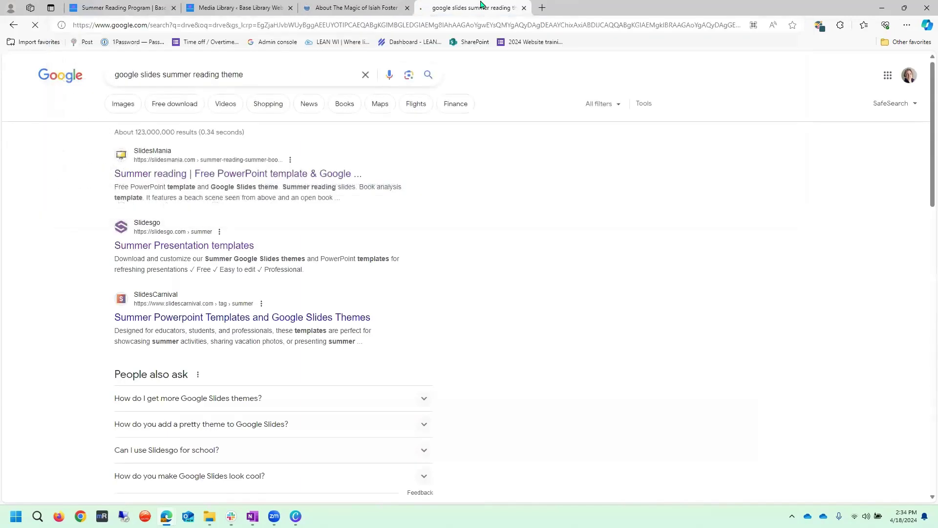
pyautogui.click(526, 7)
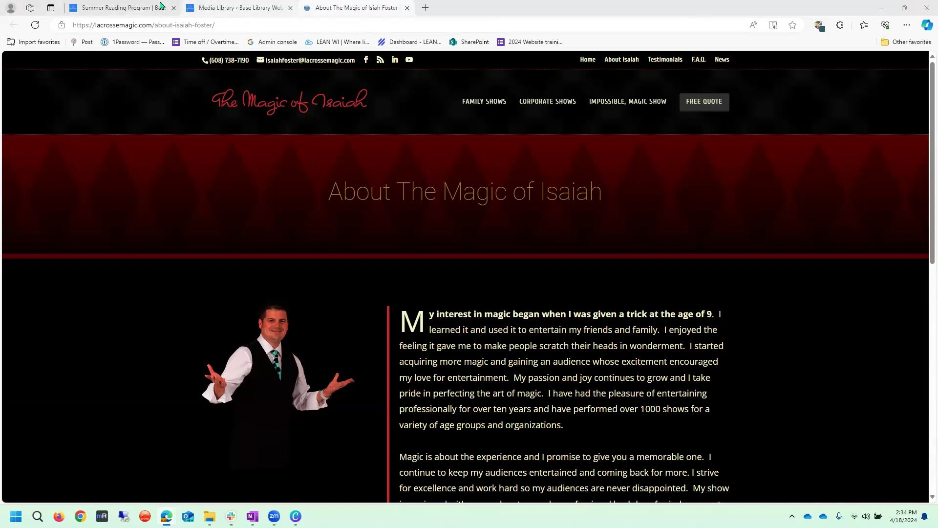
# Step: Open training.librarieswin.org in a new browser tab
pyautogui.click(135, 6)
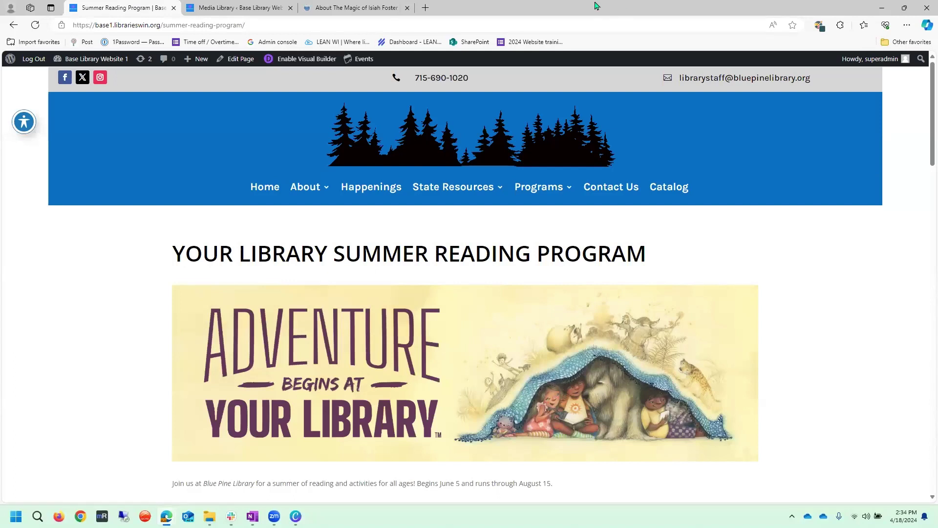
pyautogui.click(425, 7)
pyautogui.write('training.librarieswin.org')
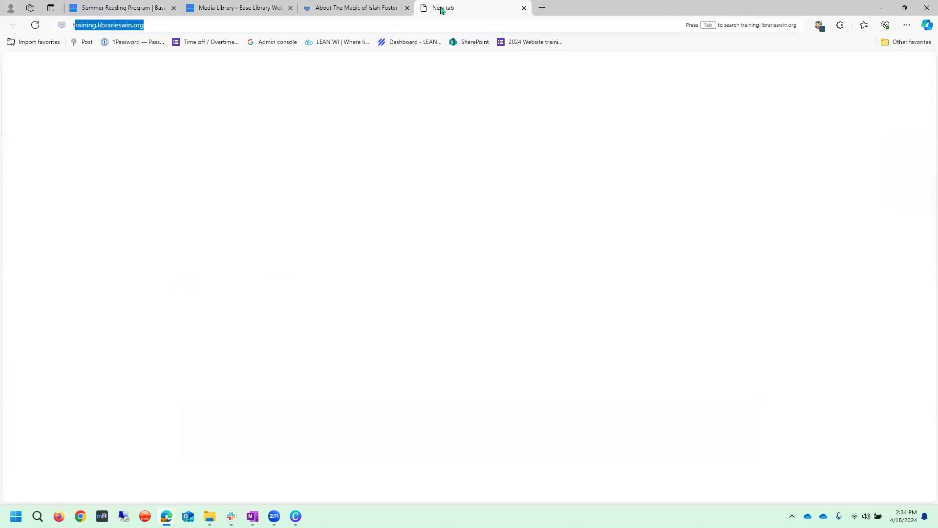
pyautogui.press('Return')
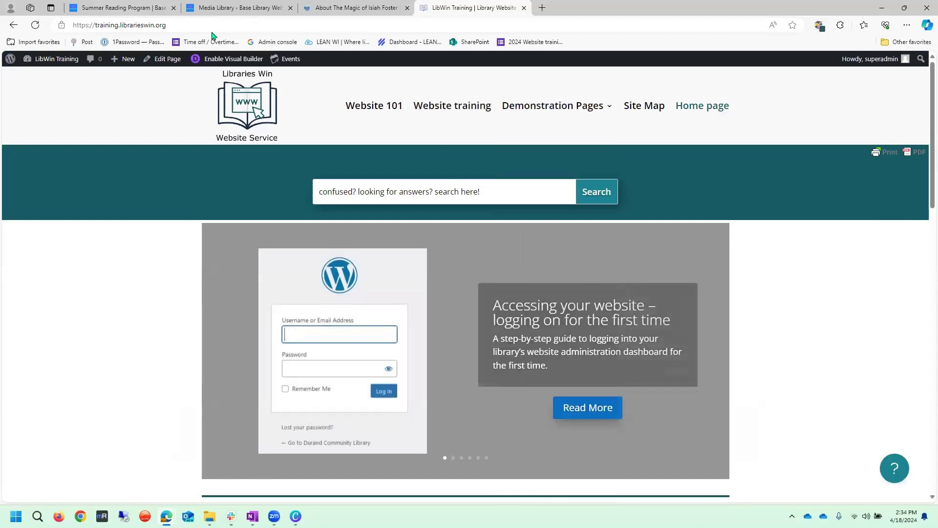
# Step: Open the Demonstration Pages collection on the training site
pyautogui.scroll(-2, 475, 93)
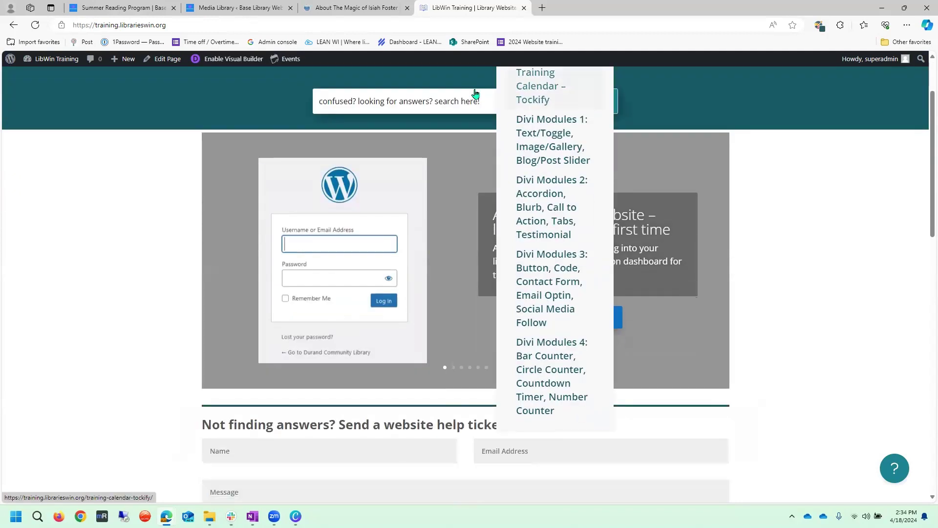
pyautogui.scroll(2, 475, 92)
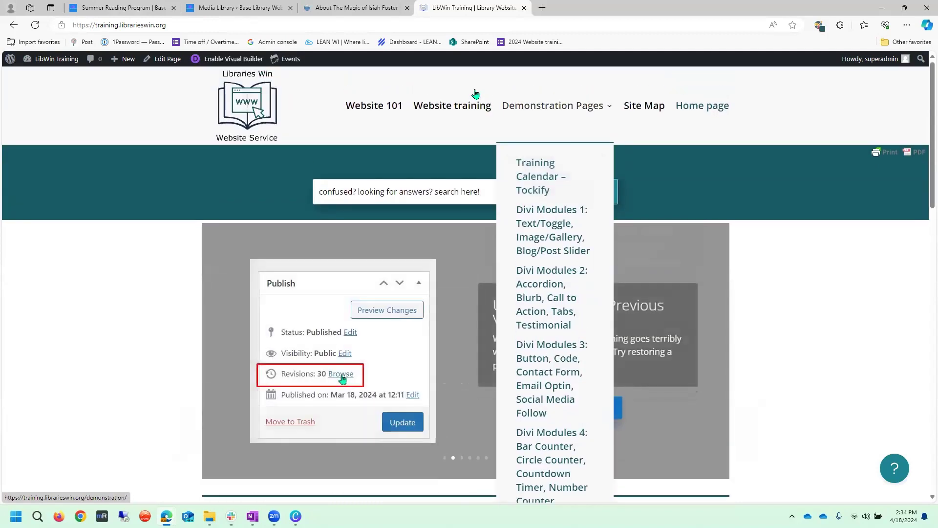
pyautogui.click(476, 92)
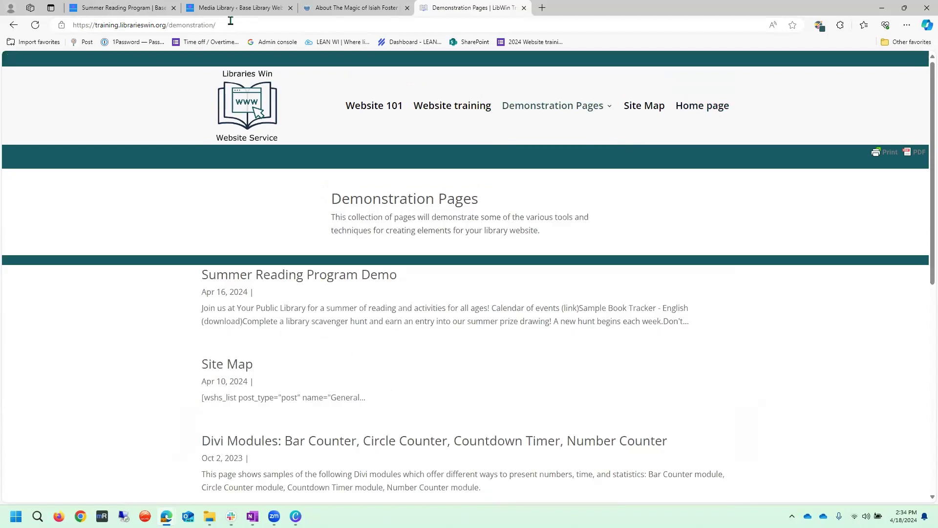
# Step: Open the Summer Reading Program Demo page and review its materials, challenges, performers and events sections
pyautogui.click(233, 23)
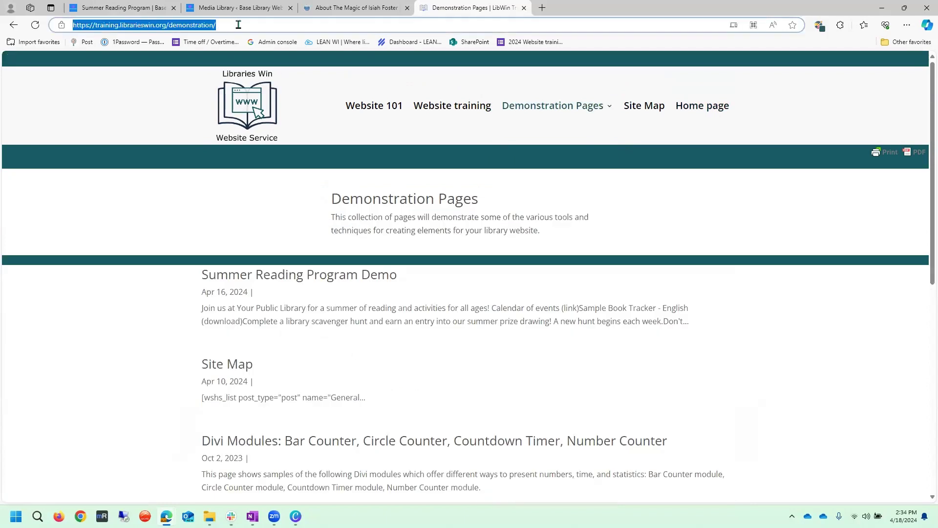
pyautogui.click(368, 277)
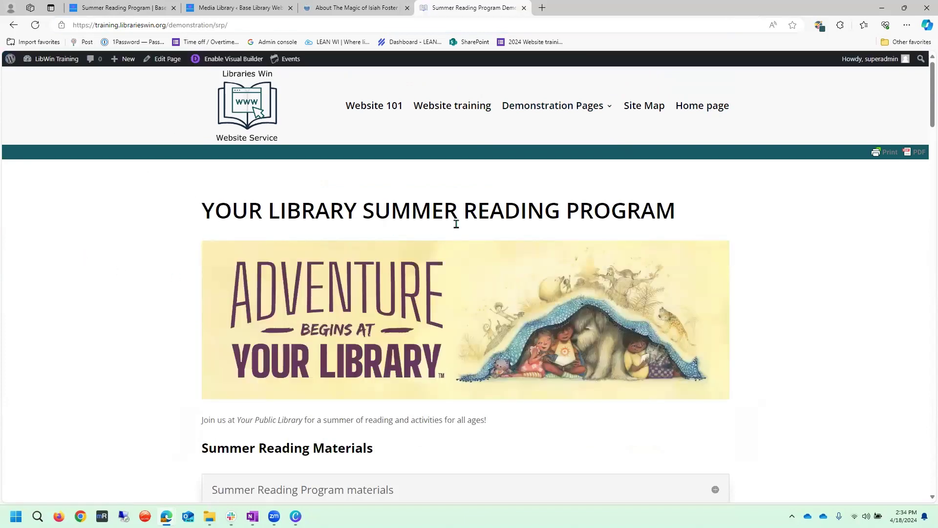
pyautogui.scroll(-2, 457, 225)
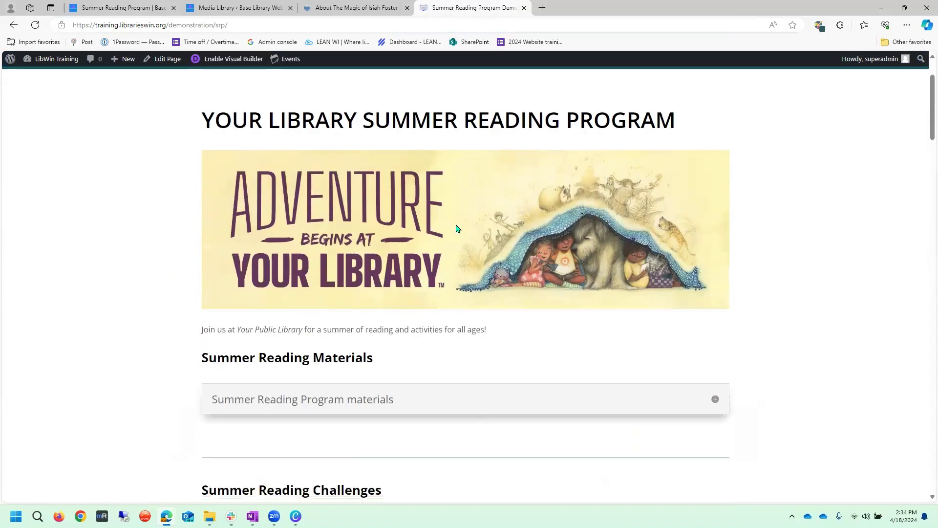
pyautogui.scroll(-2, 457, 227)
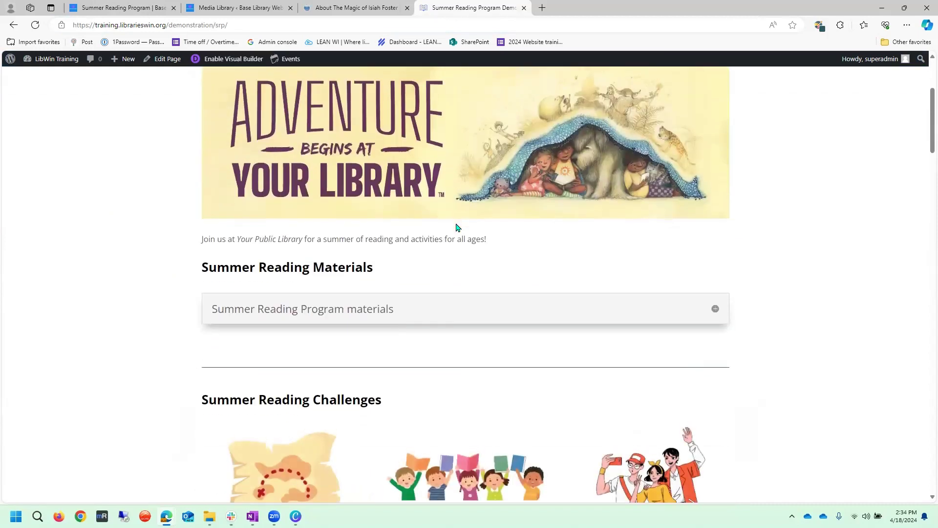
pyautogui.scroll(-2, 457, 227)
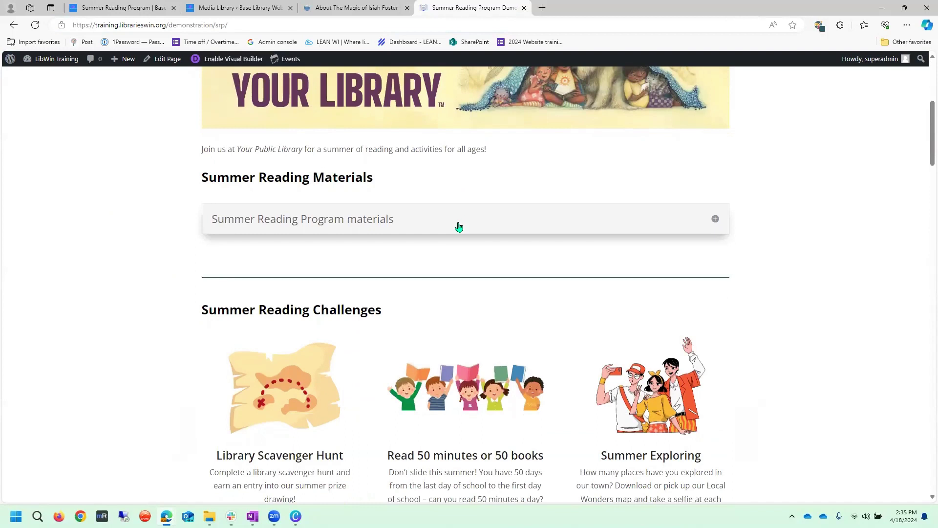
pyautogui.scroll(-9, 459, 226)
pyautogui.scroll(-1, 457, 225)
pyautogui.scroll(8, 458, 225)
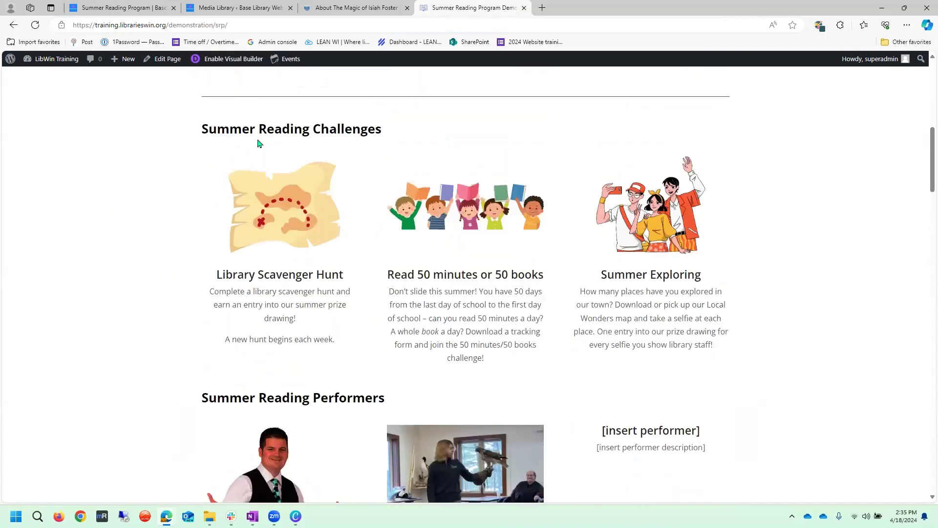
pyautogui.scroll(-9, 329, 338)
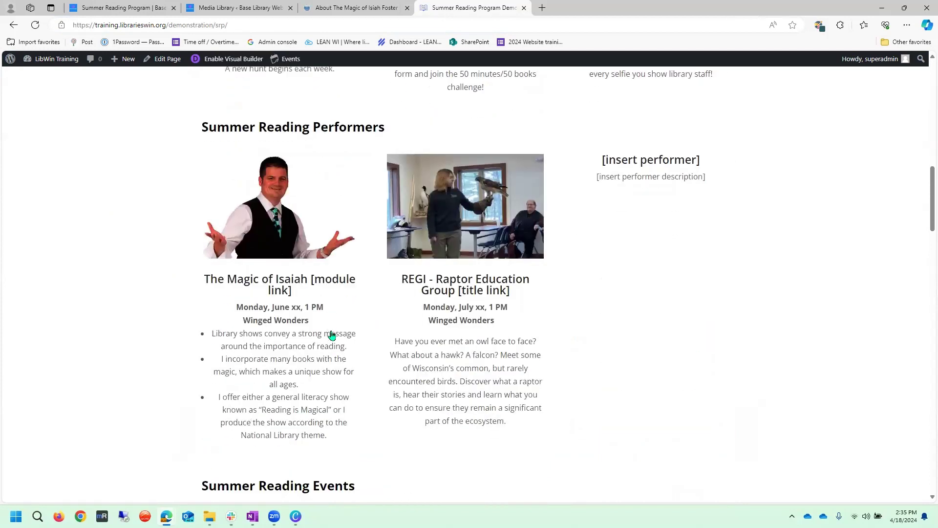
pyautogui.scroll(-7, 331, 335)
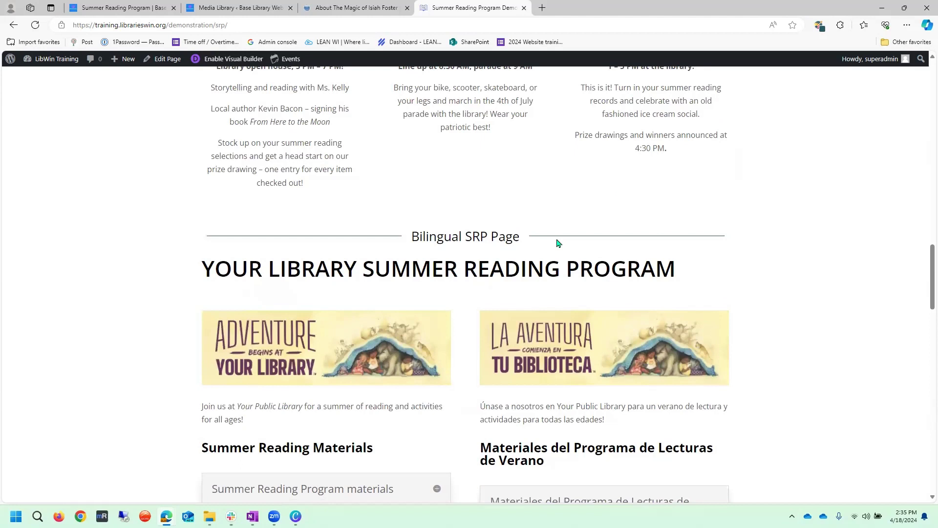
# Step: Inspect the English and Spanish materials toggles in the Bilingual SRP Page section by expanding and collapsing each one
pyautogui.scroll(-2, 122, 313)
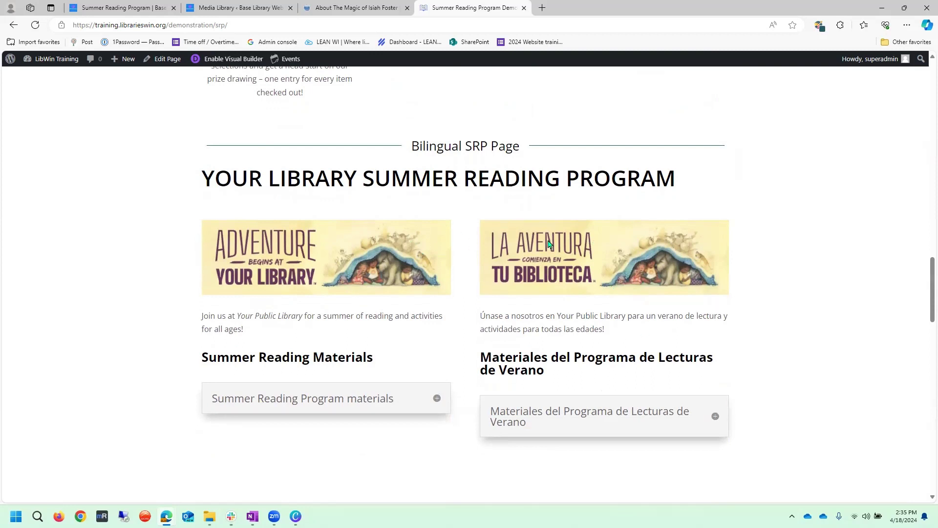
pyautogui.scroll(-2, 549, 244)
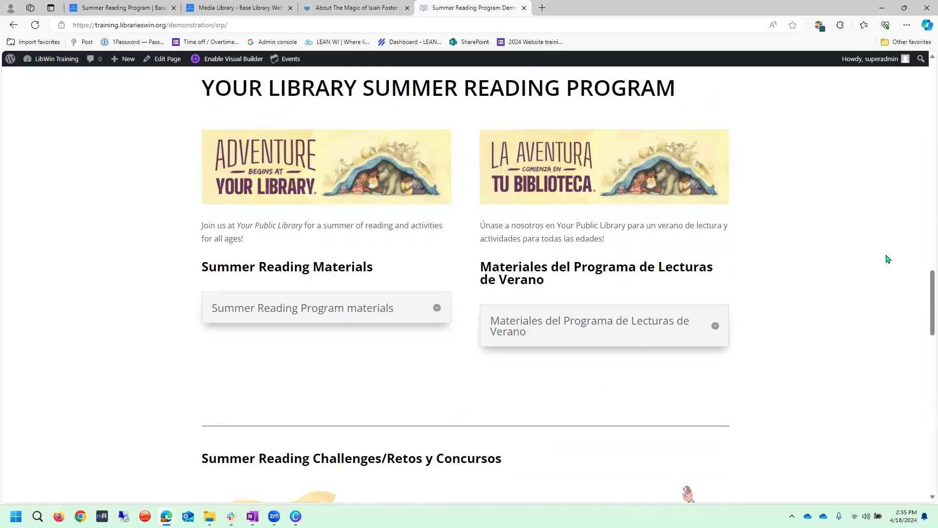
pyautogui.scroll(-4, 782, 253)
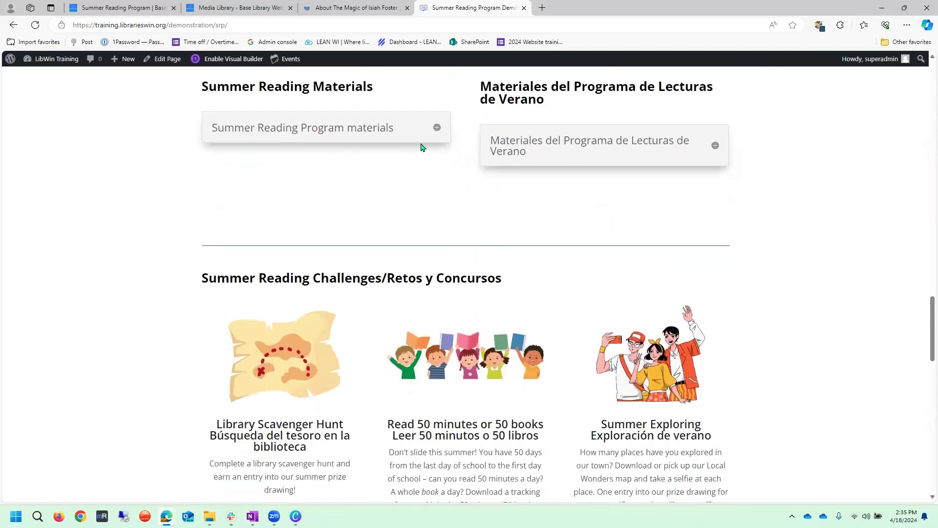
pyautogui.click(436, 126)
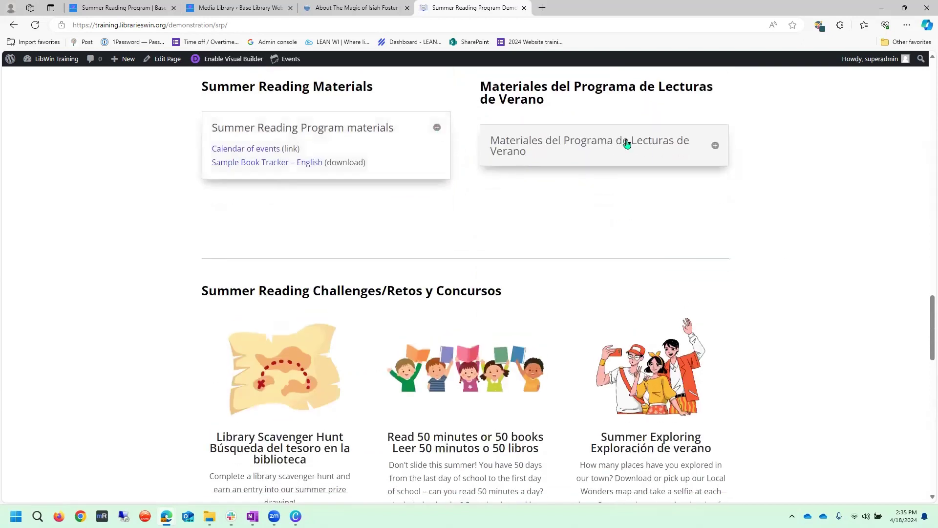
pyautogui.click(716, 146)
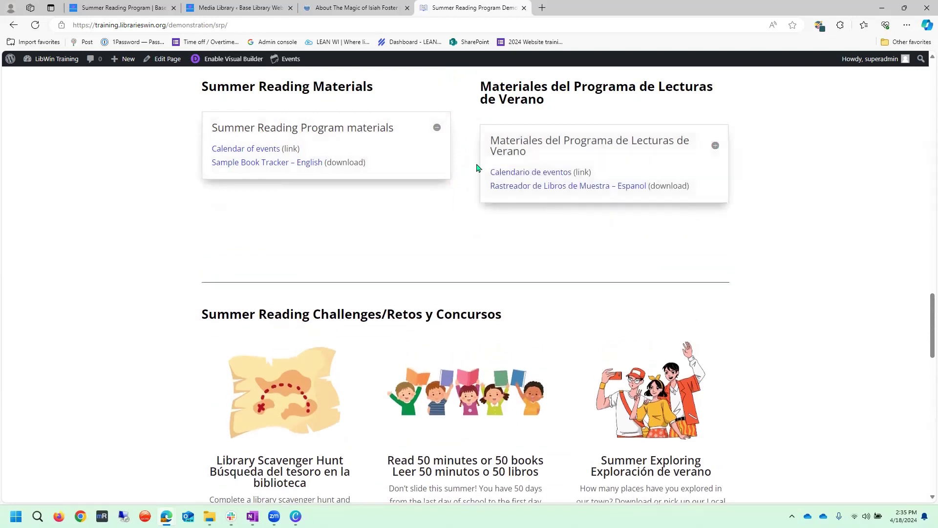
pyautogui.click(436, 127)
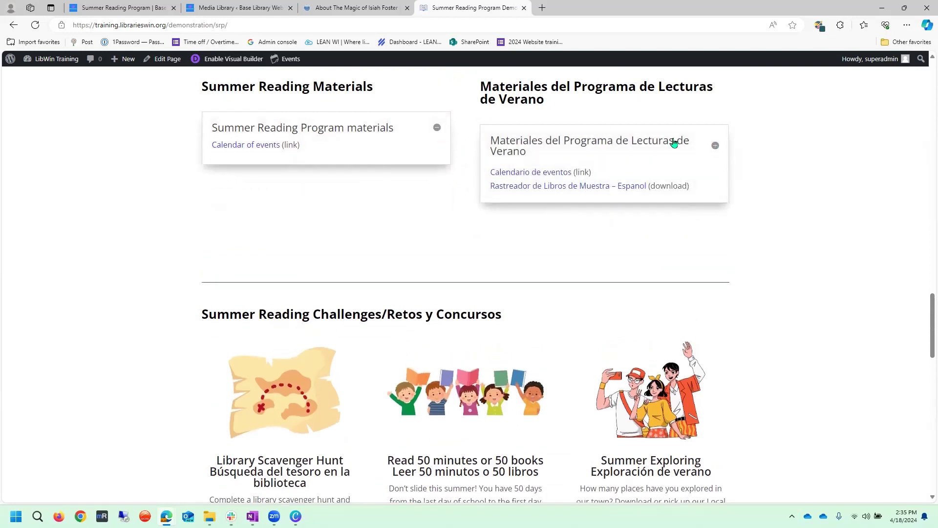
pyautogui.click(715, 147)
# Step: Examine how the bilingual challenges and events sections pair English and Spanish text, finishing back at the page banner
pyautogui.scroll(-4, 717, 247)
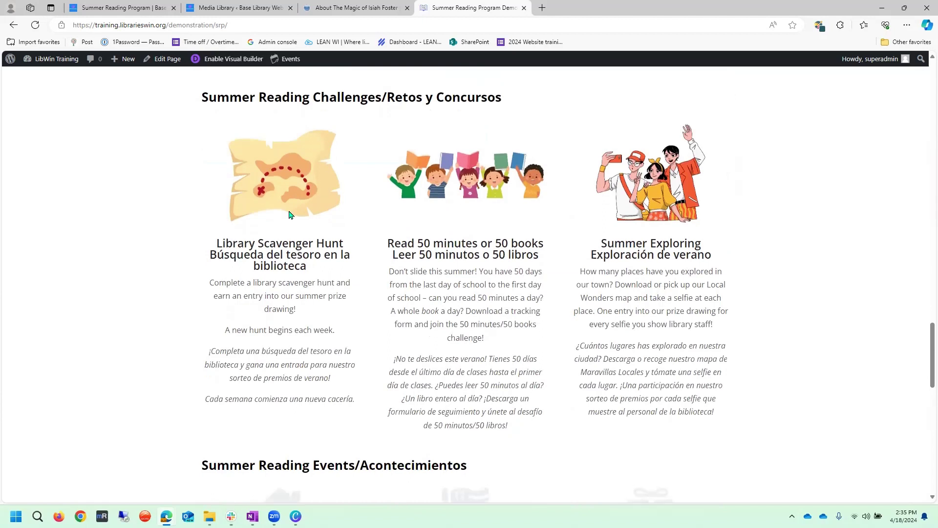
pyautogui.scroll(-5, 808, 368)
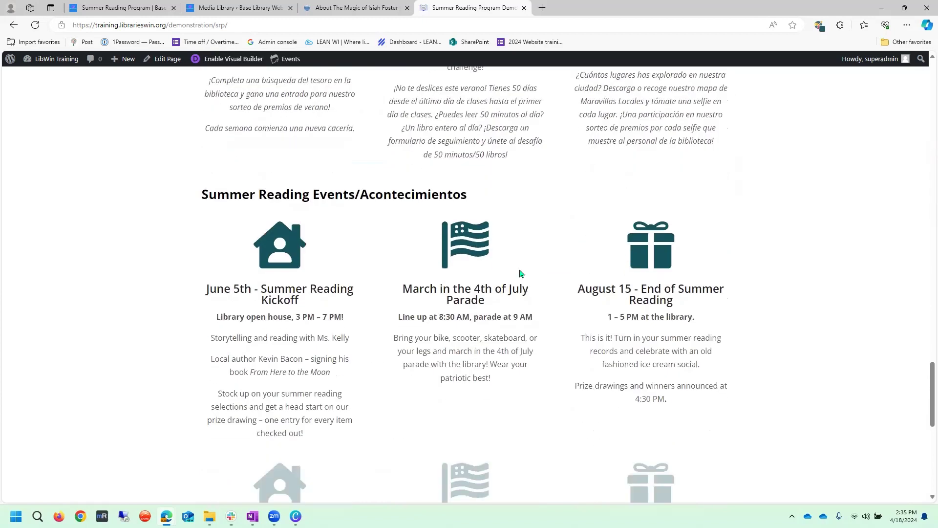
pyautogui.scroll(3, 410, 238)
pyautogui.scroll(2, 410, 238)
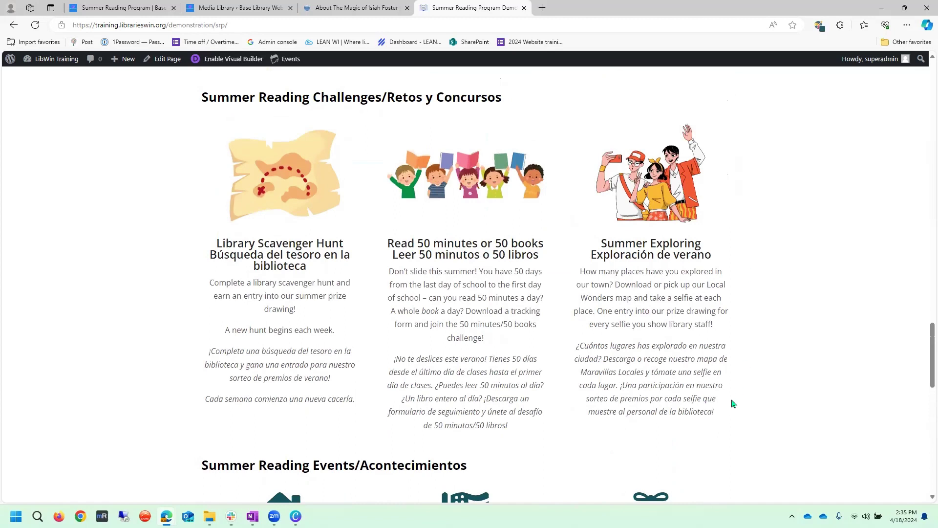
pyautogui.scroll(-3, 734, 403)
pyautogui.scroll(3, 733, 403)
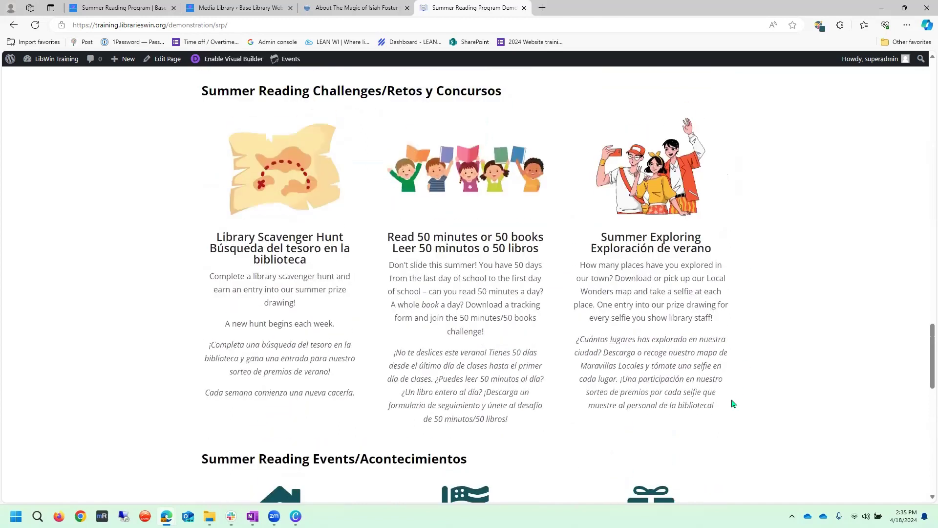
pyautogui.scroll(-7, 733, 403)
pyautogui.scroll(-6, 733, 404)
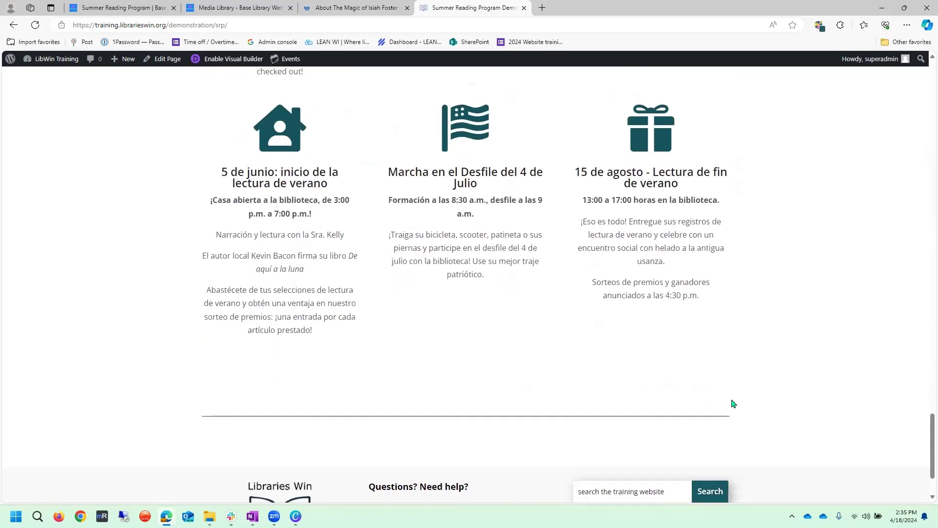
pyautogui.scroll(2, 733, 403)
pyautogui.scroll(-4, 734, 403)
pyautogui.scroll(7, 734, 403)
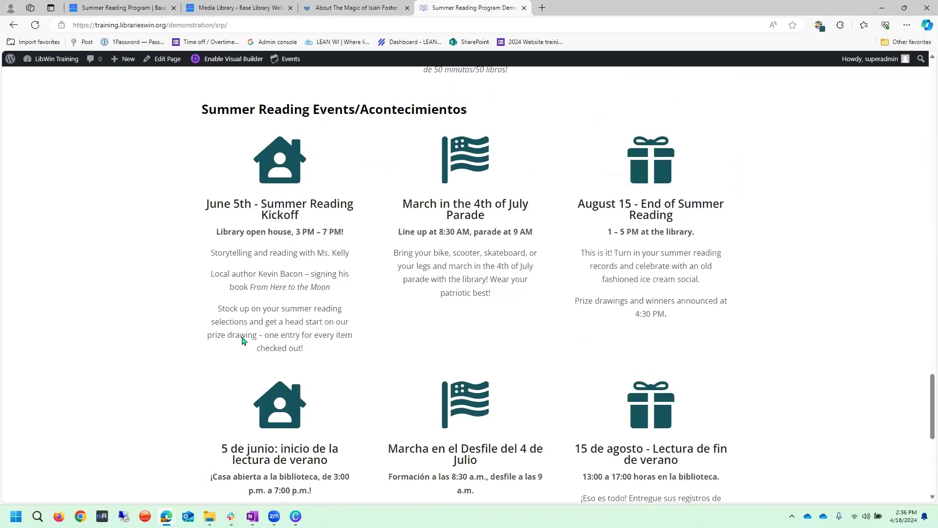
pyautogui.scroll(8, 86, 262)
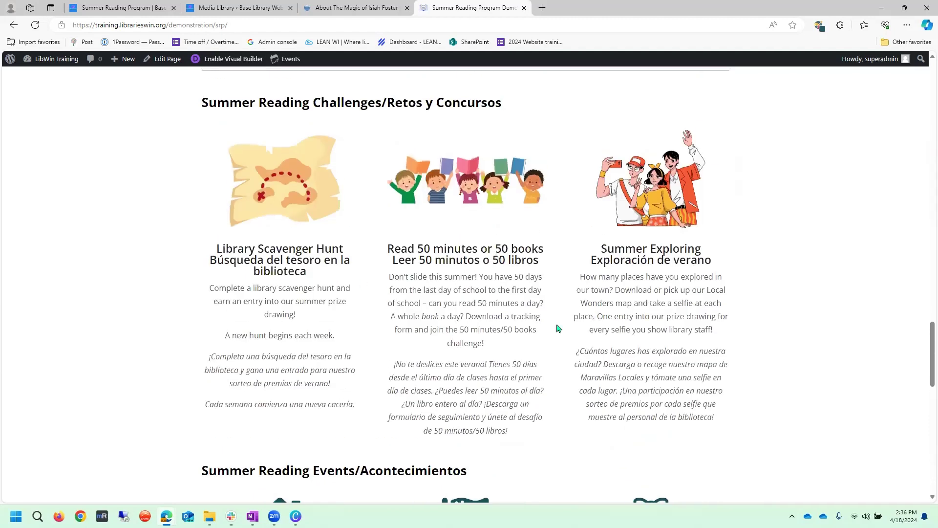
pyautogui.scroll(-3, 159, 271)
pyautogui.scroll(-3, 258, 356)
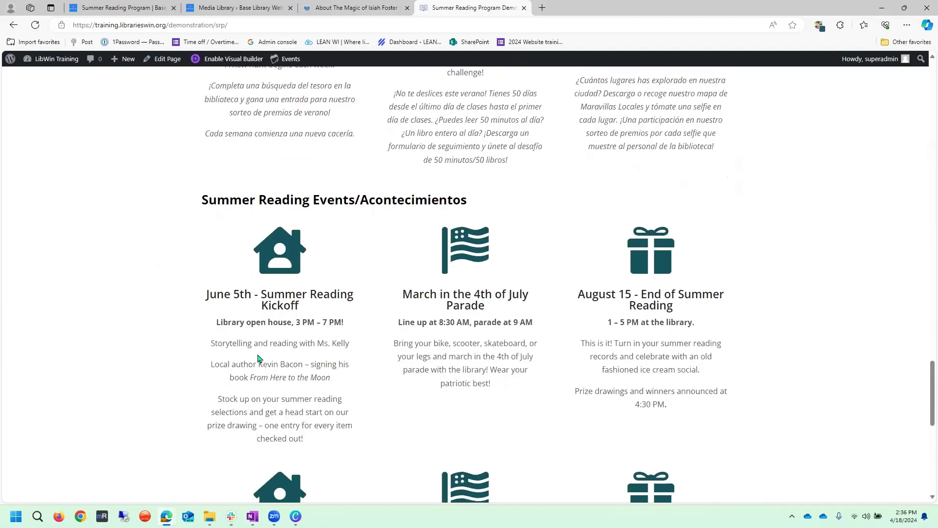
pyautogui.scroll(-4, 245, 371)
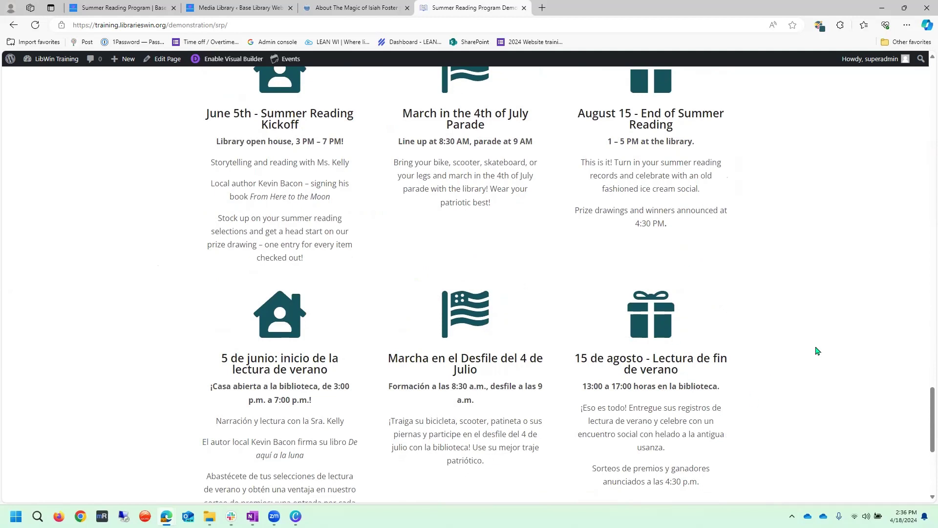
pyautogui.scroll(20, 818, 352)
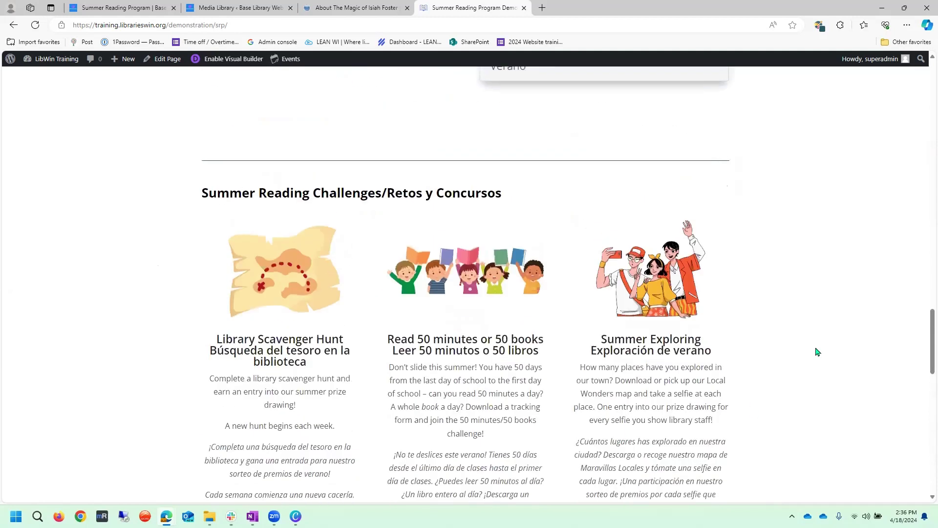
pyautogui.scroll(20, 818, 352)
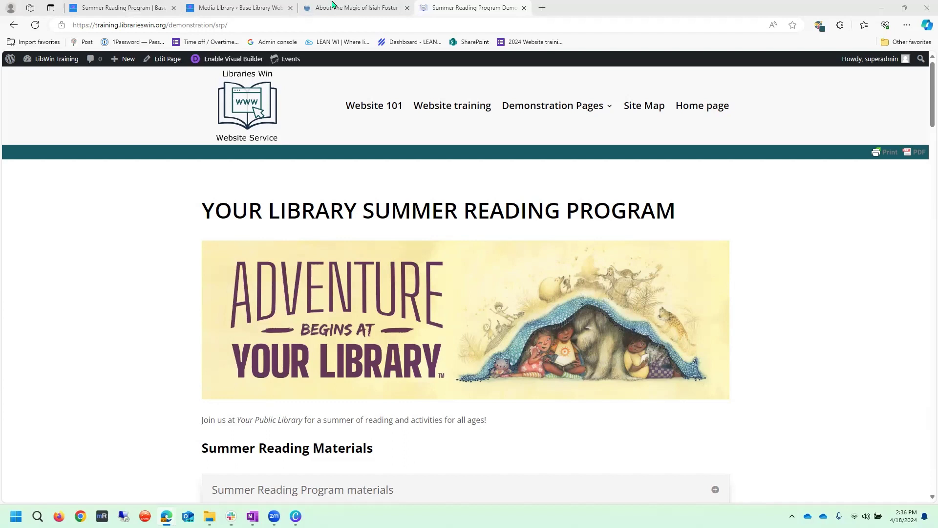
# Step: Bring the Summer Reading presentation from Google Slides into the browser window as a tab
pyautogui.moveTo(511, 2); pyautogui.dragTo(550, 3)
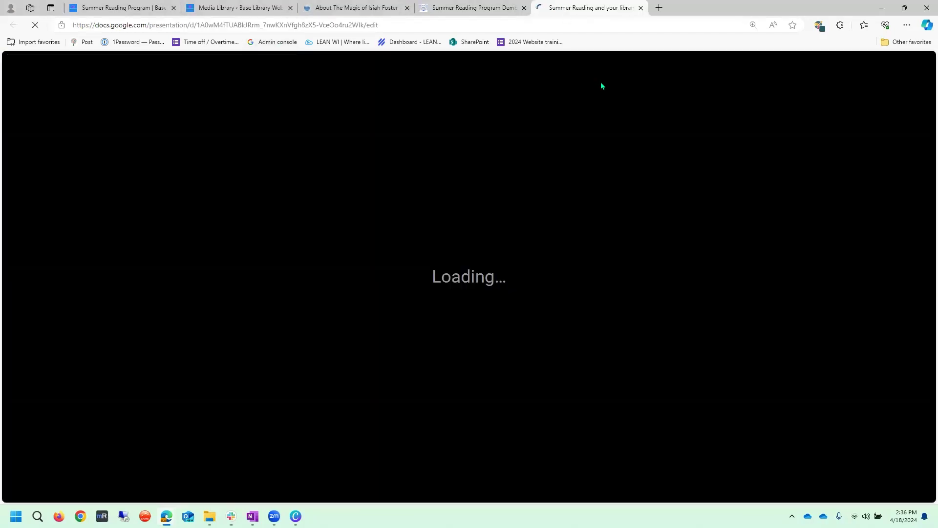
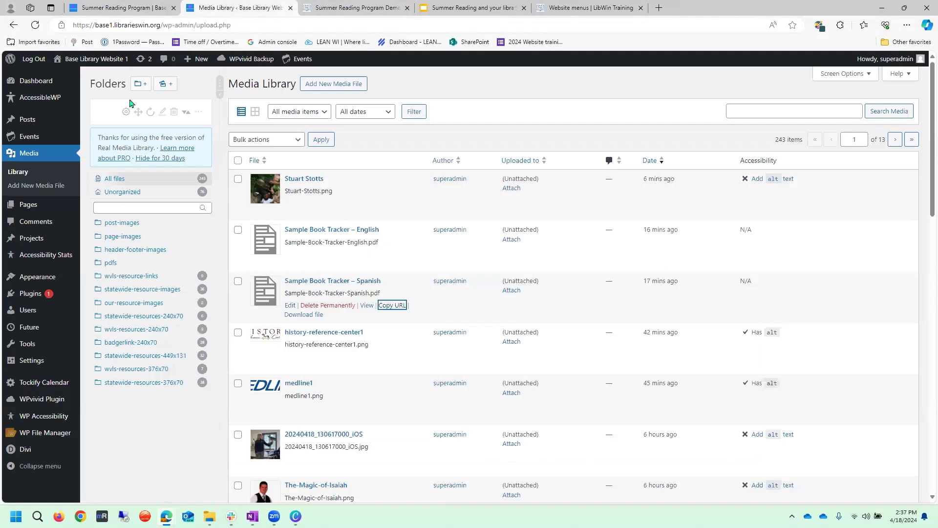
# Step: Open the menu editor of the Base Library Website
pyautogui.moveTo(31, 279)
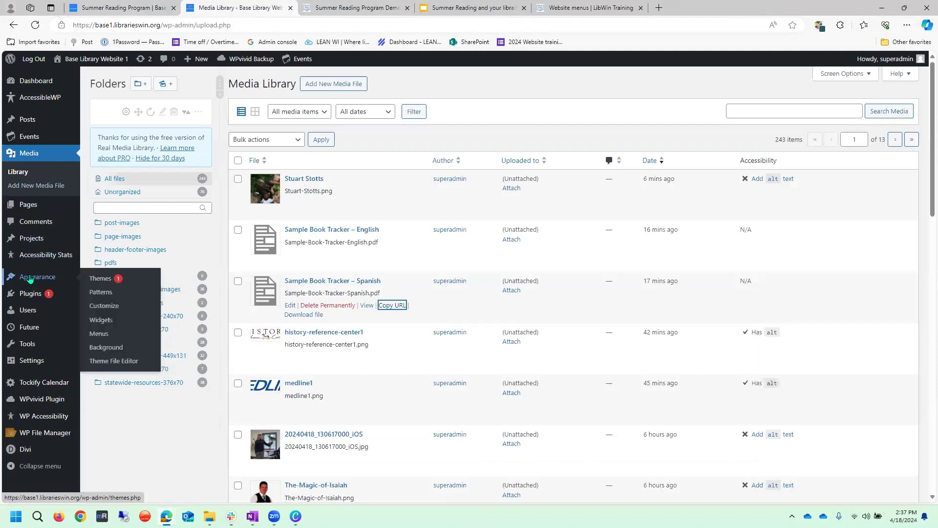
pyautogui.click(98, 335)
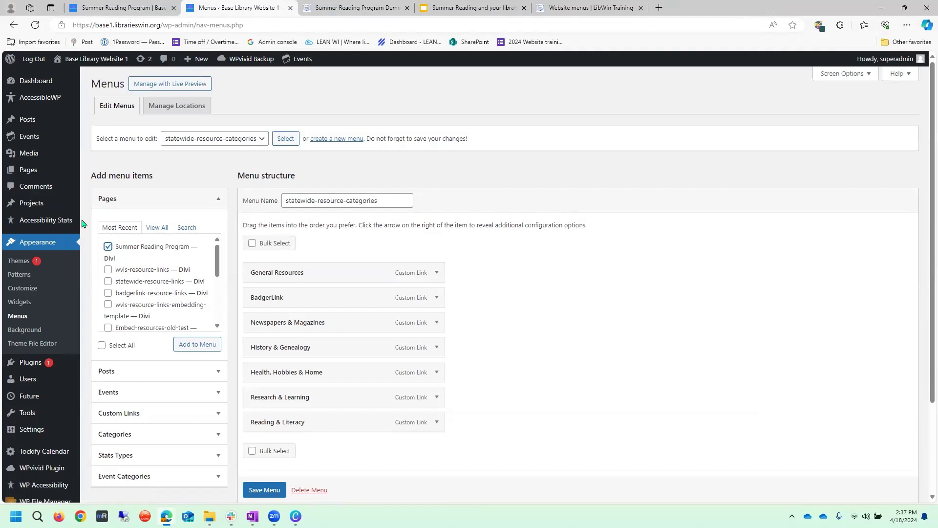
# Step: Add the Summer Reading Program page to the statewide-resource-categories menu
pyautogui.moveTo(20, 87)
pyautogui.click(190, 345)
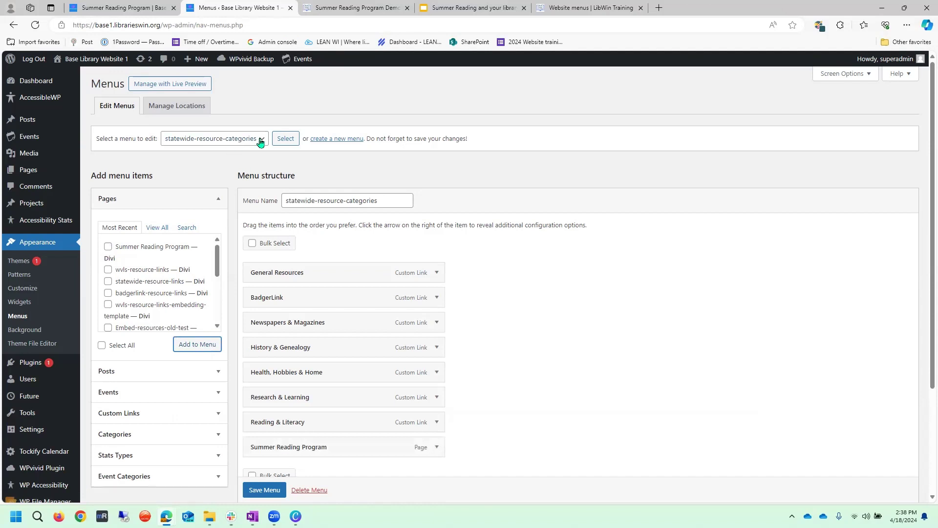
pyautogui.scroll(-3, 303, 319)
pyautogui.scroll(3, 303, 319)
# Step: Remove the Summer Reading Program item from the statewide-resource-categories menu
pyautogui.click(437, 447)
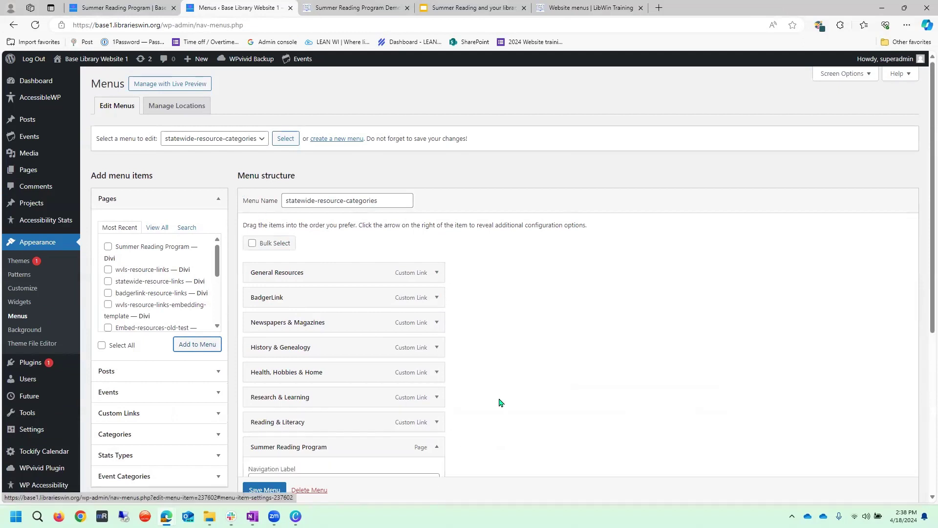
pyautogui.scroll(-3, 500, 403)
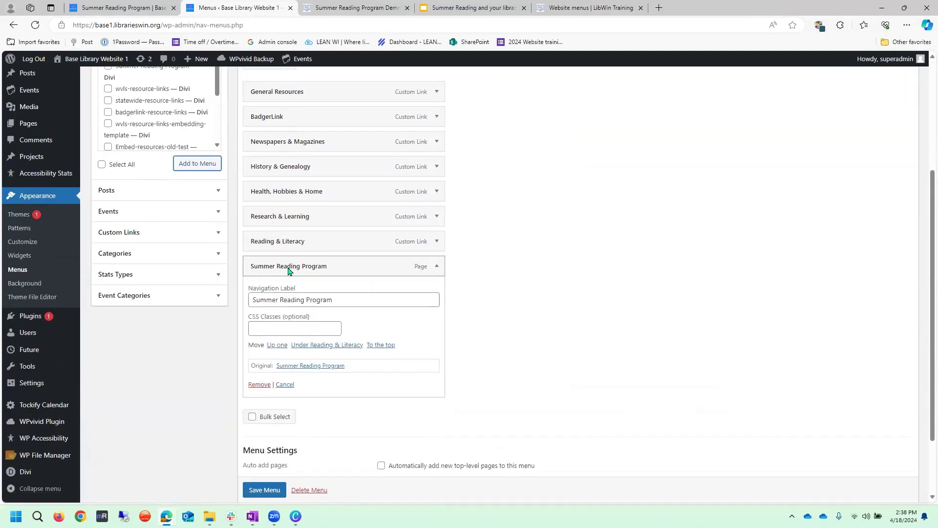
pyautogui.click(260, 385)
pyautogui.scroll(3, 184, 250)
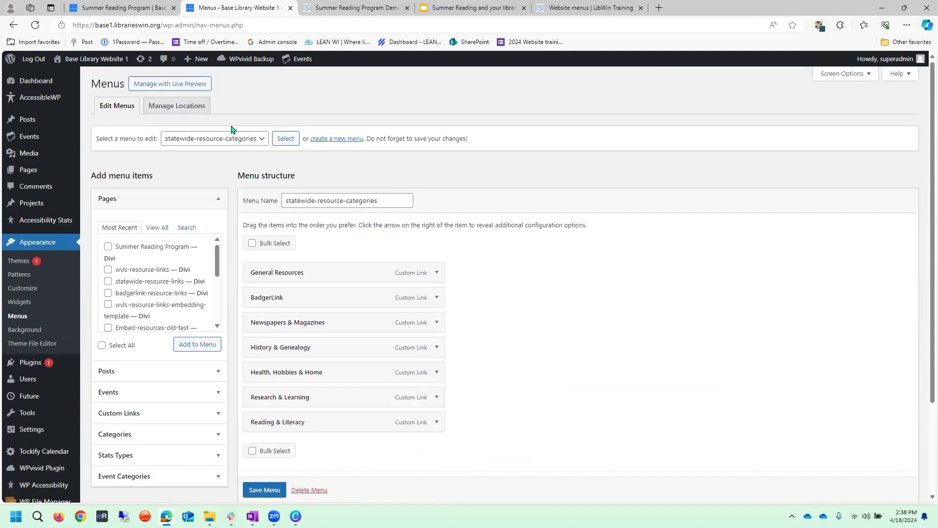
# Step: Load Main (Primary Menu) for editing, leaving the current menu without saving its changes
pyautogui.click(264, 139)
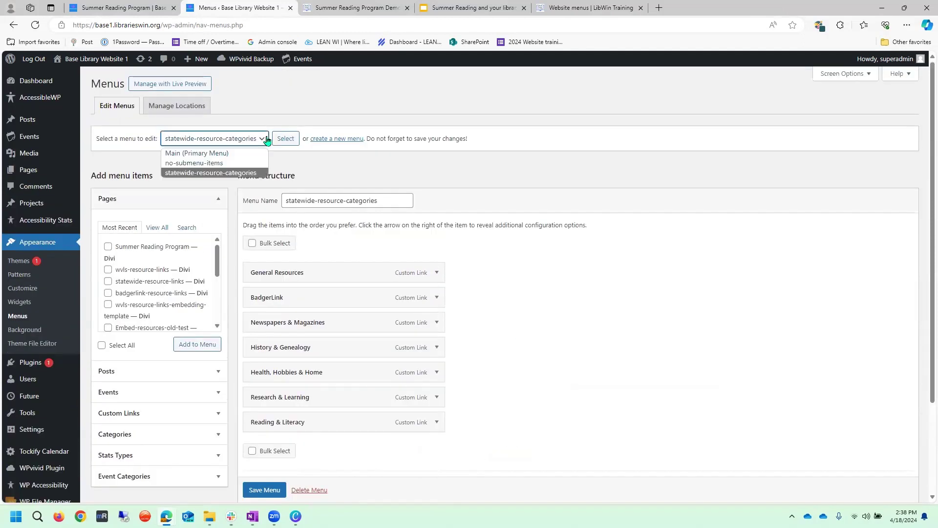
pyautogui.click(239, 154)
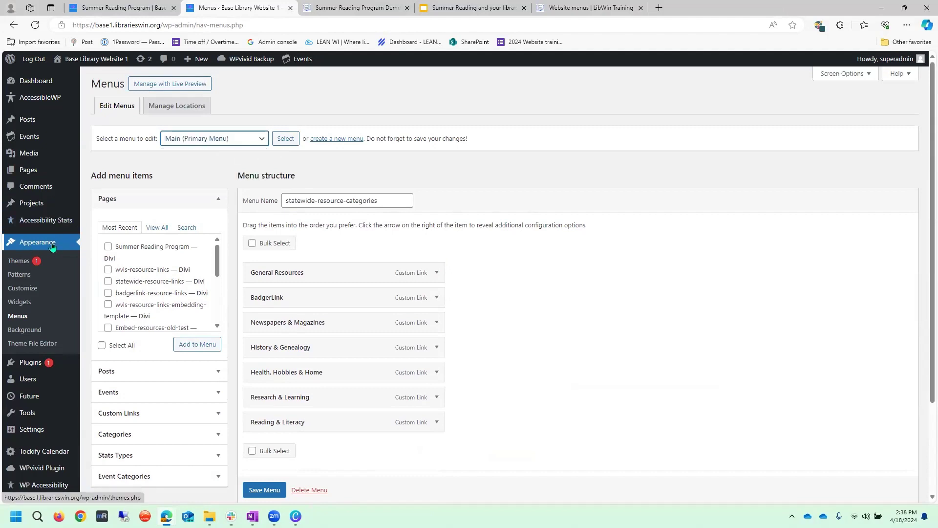
pyautogui.click(196, 138)
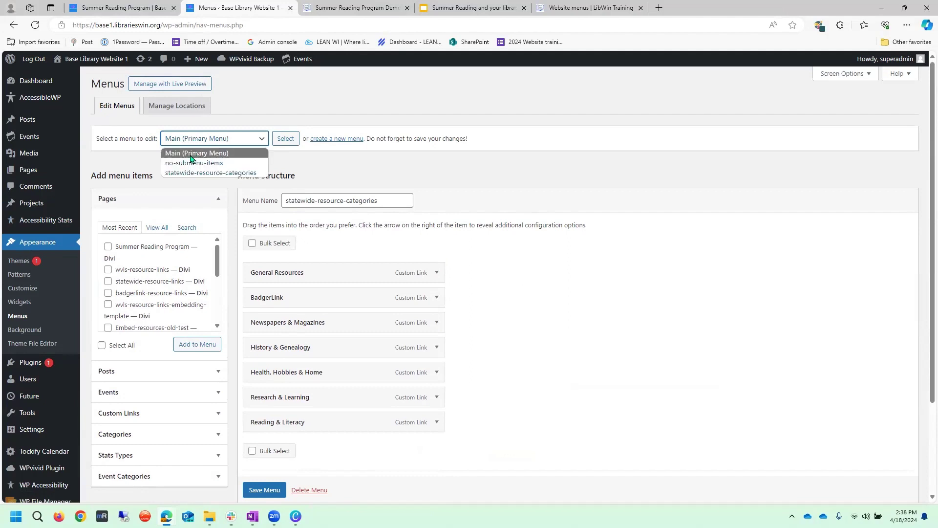
pyautogui.click(192, 155)
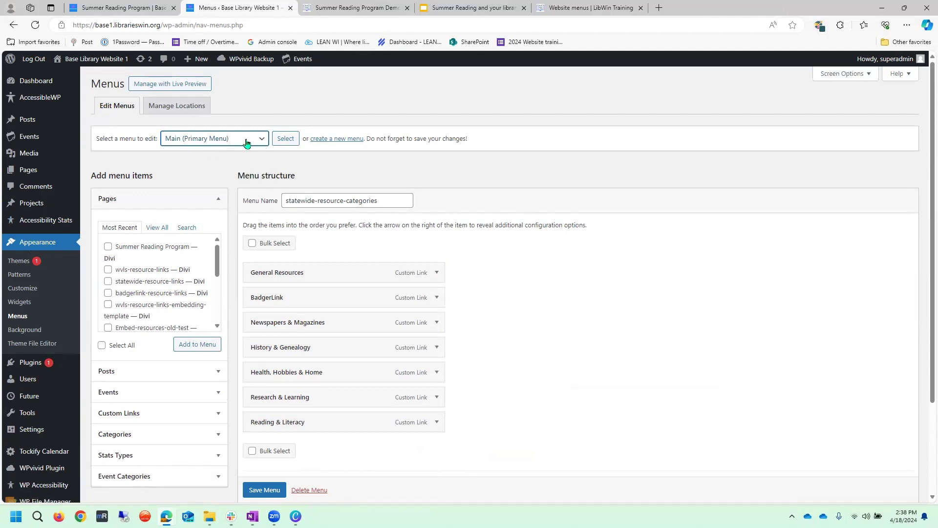
pyautogui.click(287, 140)
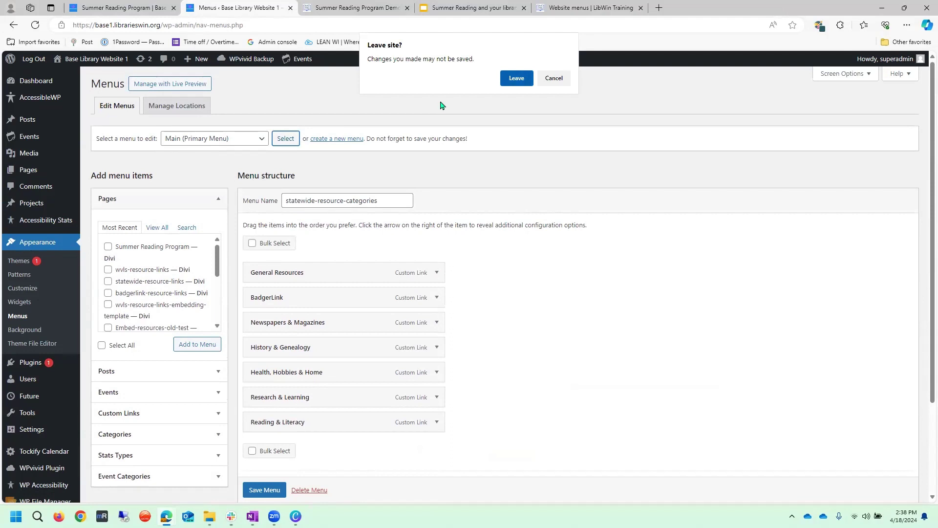
pyautogui.click(517, 79)
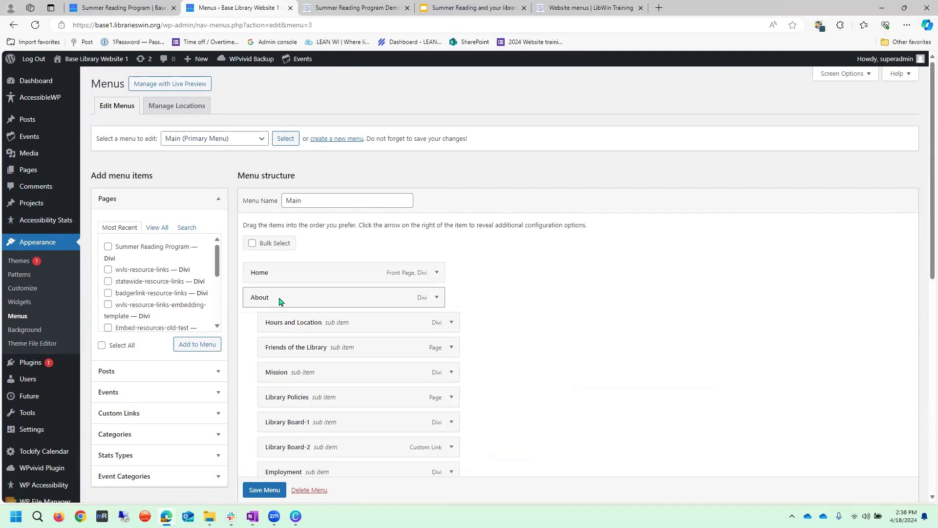
# Step: Add the Summer Reading Program page to the Main menu
pyautogui.scroll(-2, 323, 296)
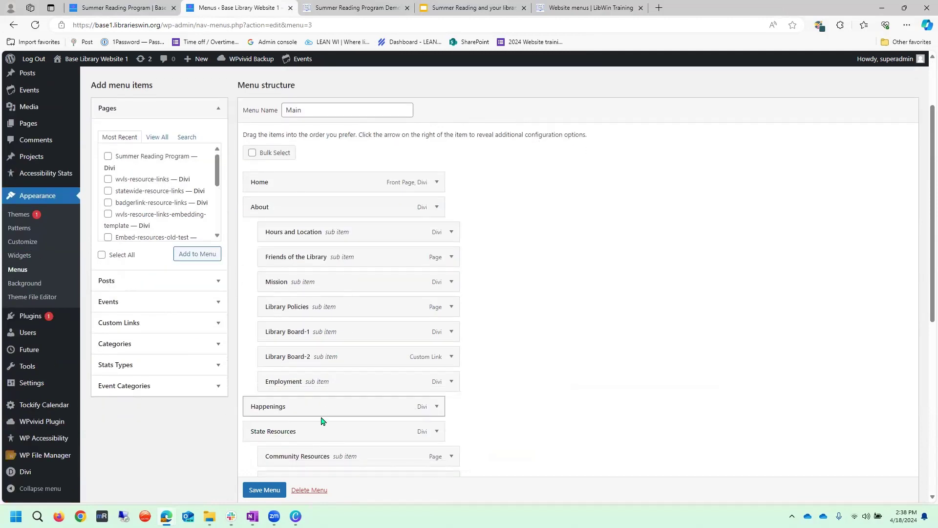
pyautogui.scroll(-2, 320, 416)
pyautogui.scroll(-4, 307, 424)
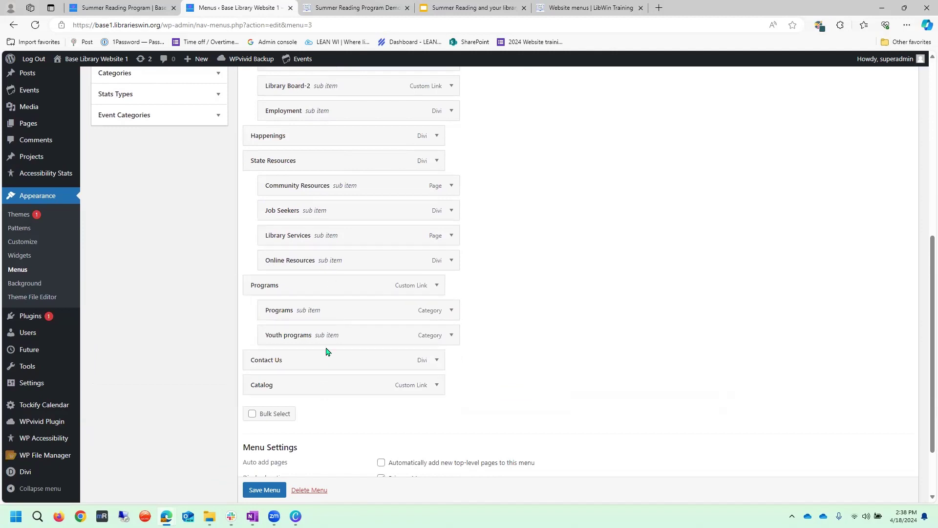
pyautogui.scroll(4, 324, 291)
pyautogui.scroll(2, 325, 291)
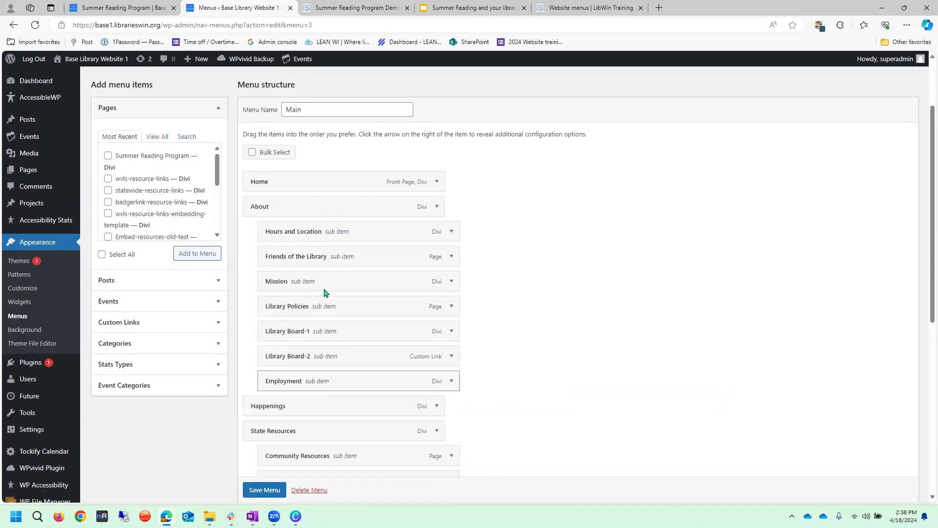
pyautogui.click(108, 156)
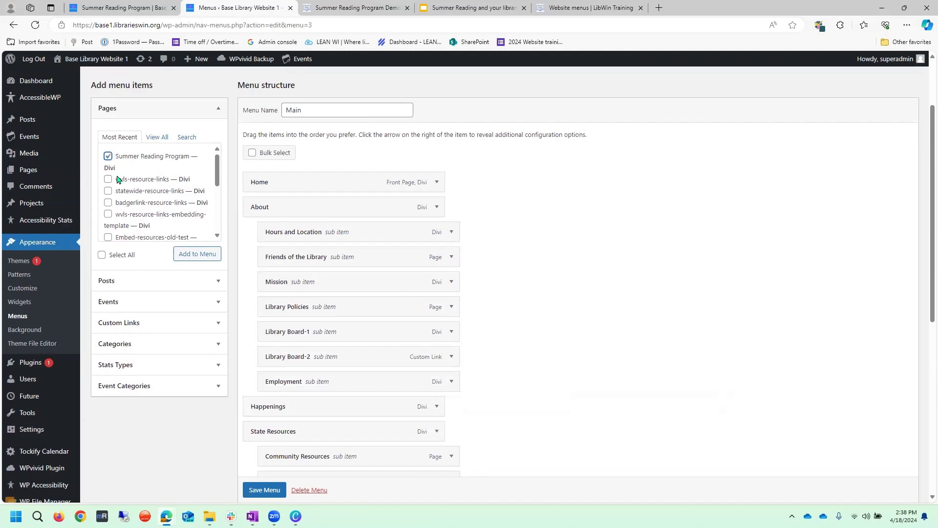
pyautogui.click(193, 255)
pyautogui.scroll(-5, 510, 281)
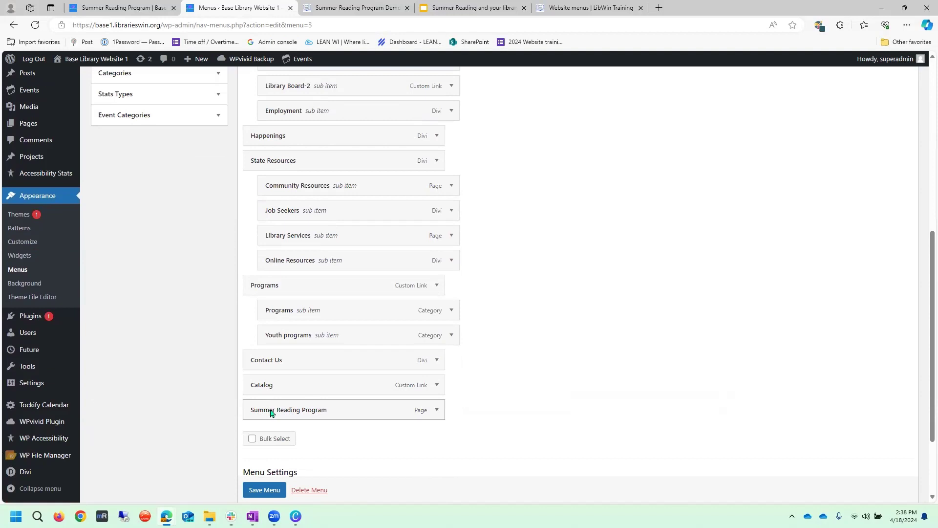
pyautogui.scroll(5, 261, 410)
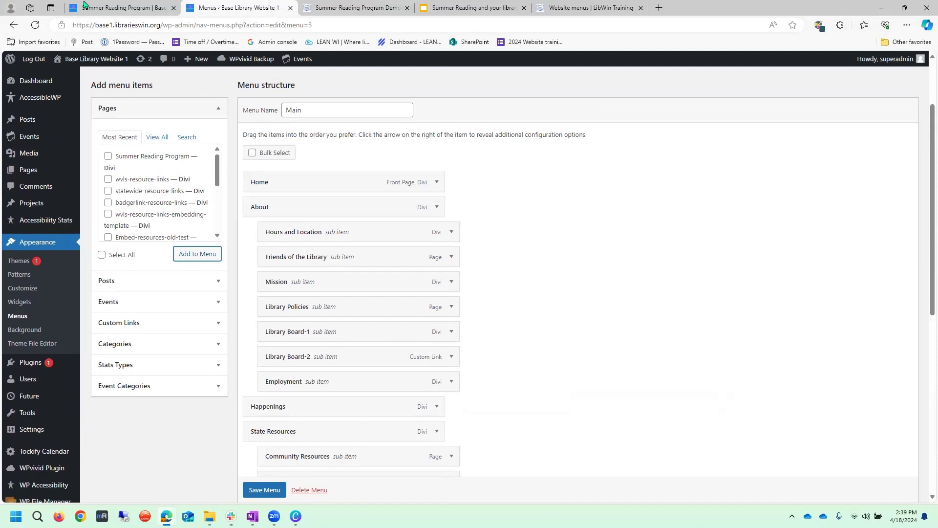
# Step: Move the Summer Reading Program page under Programs as a sub item directly after Youth programs, and save the Main menu
pyautogui.click(100, 7)
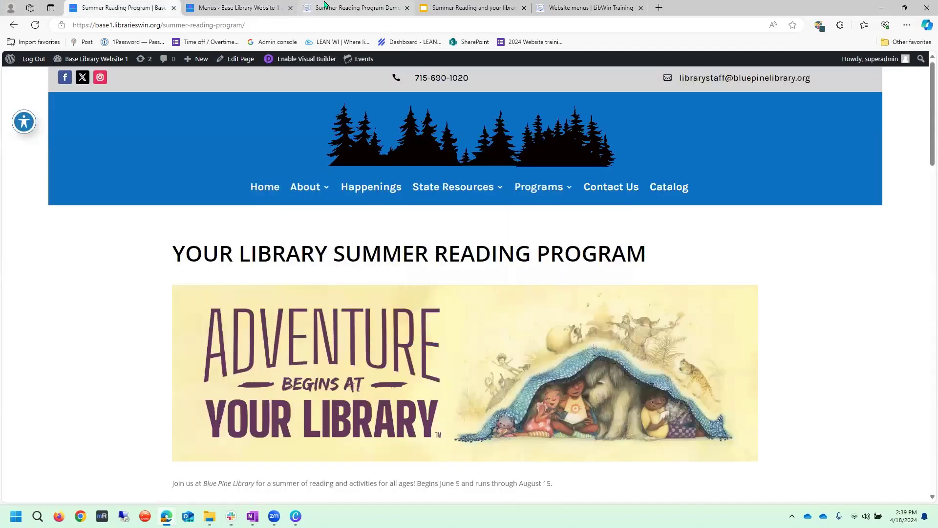
pyautogui.click(325, 6)
pyautogui.click(238, 6)
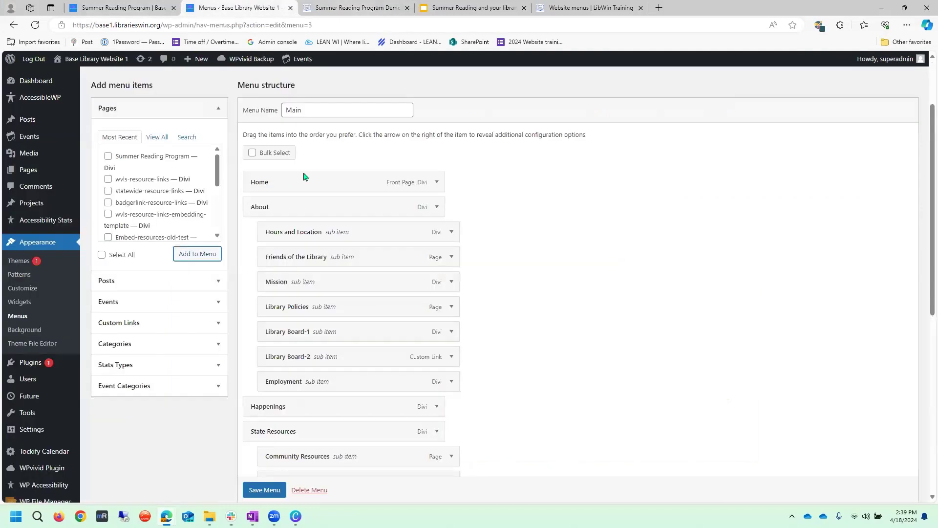
pyautogui.scroll(-4, 573, 366)
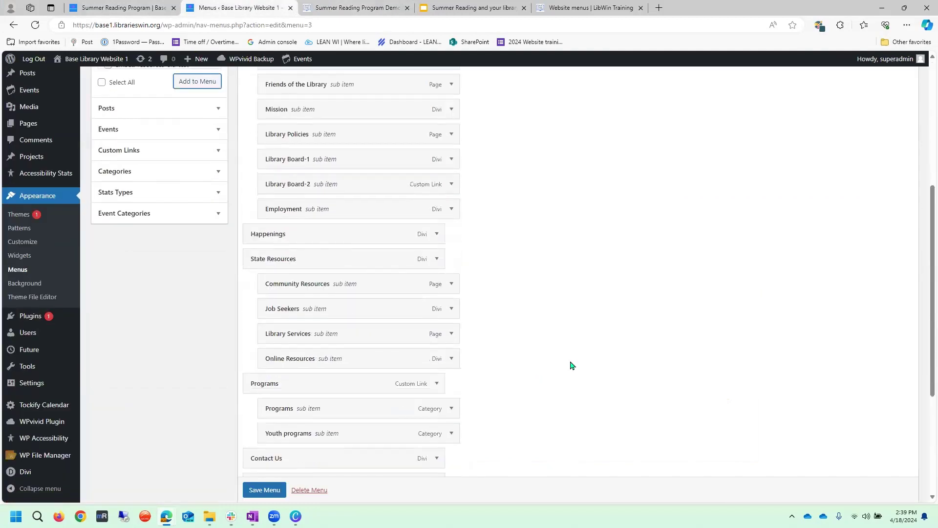
pyautogui.scroll(-2, 477, 425)
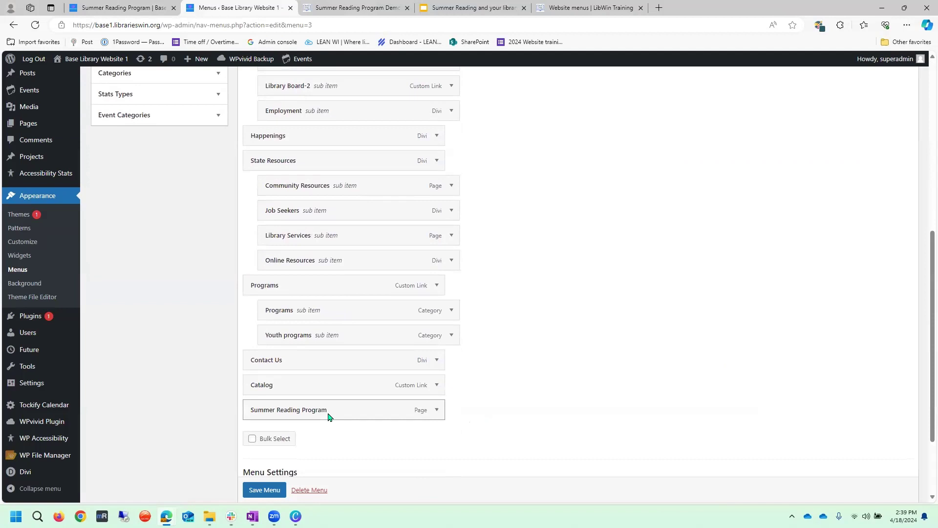
pyautogui.moveTo(329, 416); pyautogui.dragTo(346, 365)
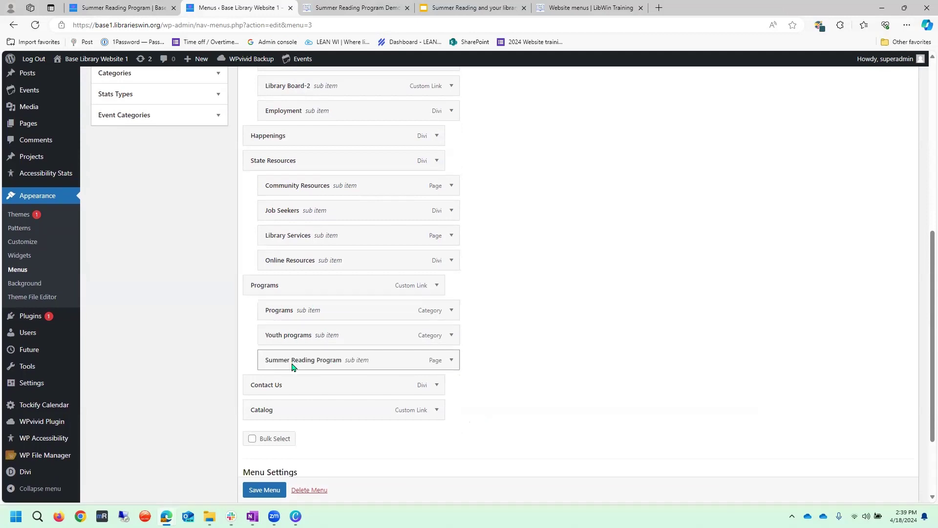
pyautogui.click(265, 491)
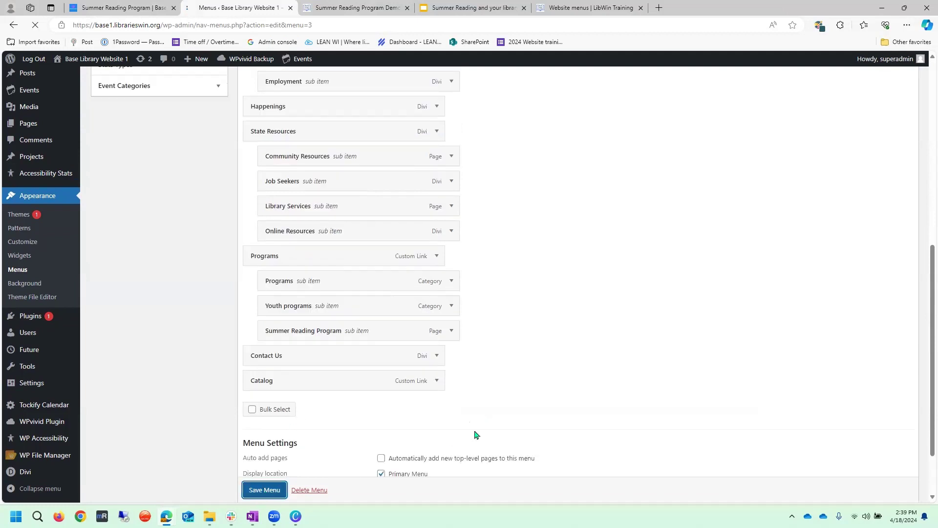
# Step: Reload the library website and open the Summer Reading Program page from its Programs submenu to check the menu link
pyautogui.click(125, 7)
pyautogui.click(31, 27)
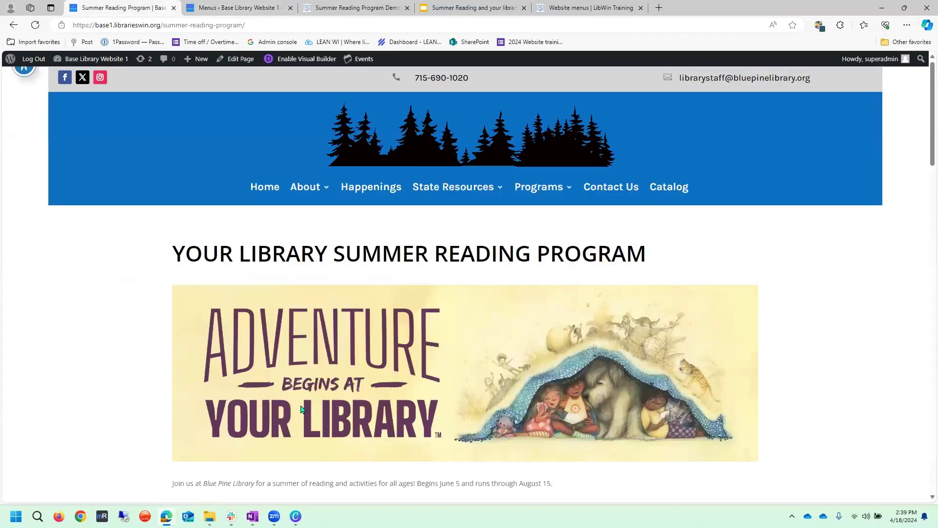
pyautogui.moveTo(562, 196)
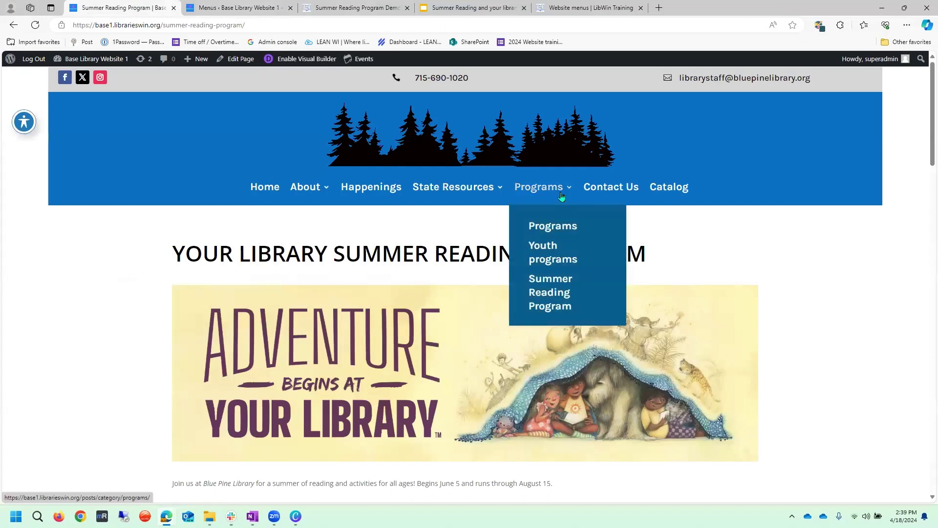
pyautogui.click(568, 305)
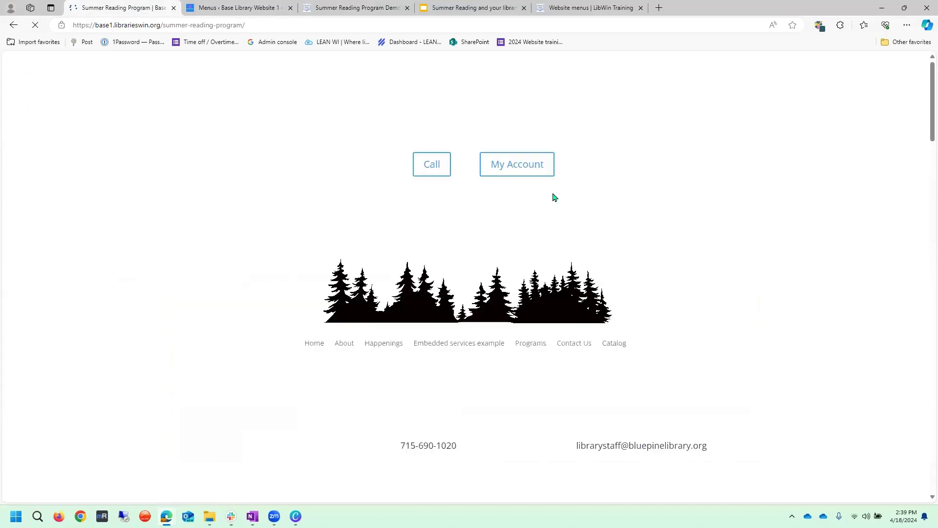
pyautogui.moveTo(552, 194)
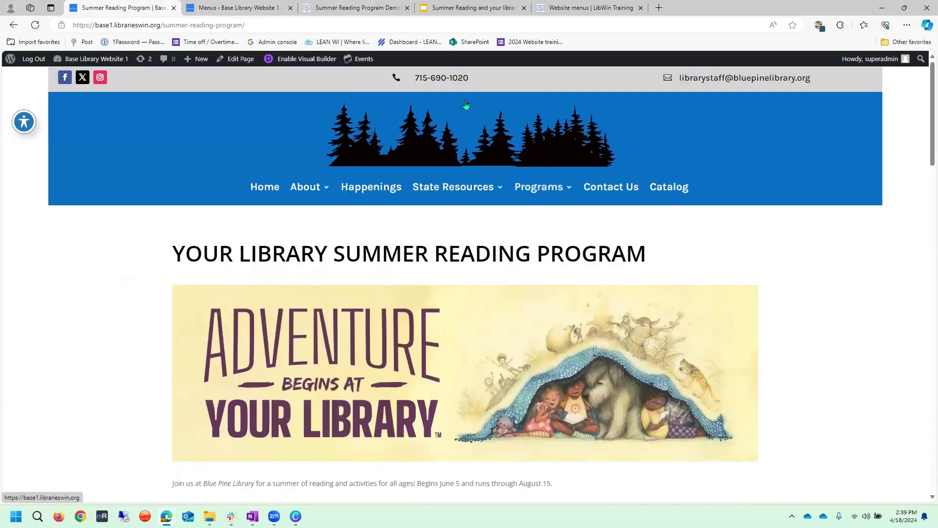
# Step: Remove the Summer Reading Program page from the Main menu and save the menu
pyautogui.click(223, 5)
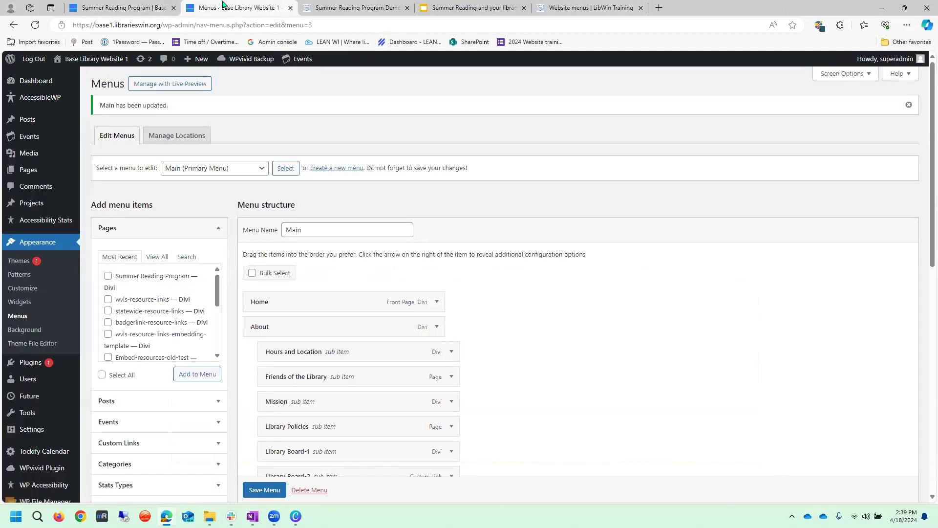
pyautogui.scroll(-10, 543, 278)
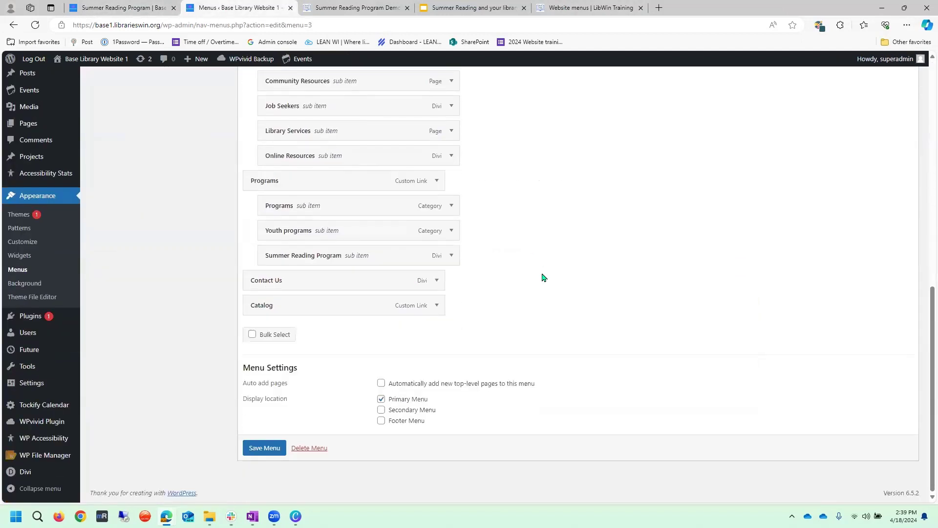
pyautogui.click(451, 256)
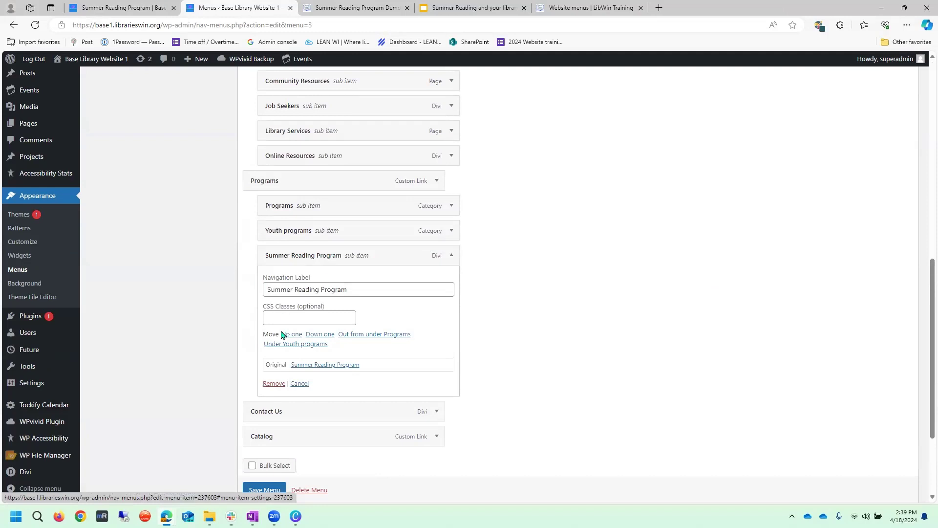
pyautogui.click(274, 383)
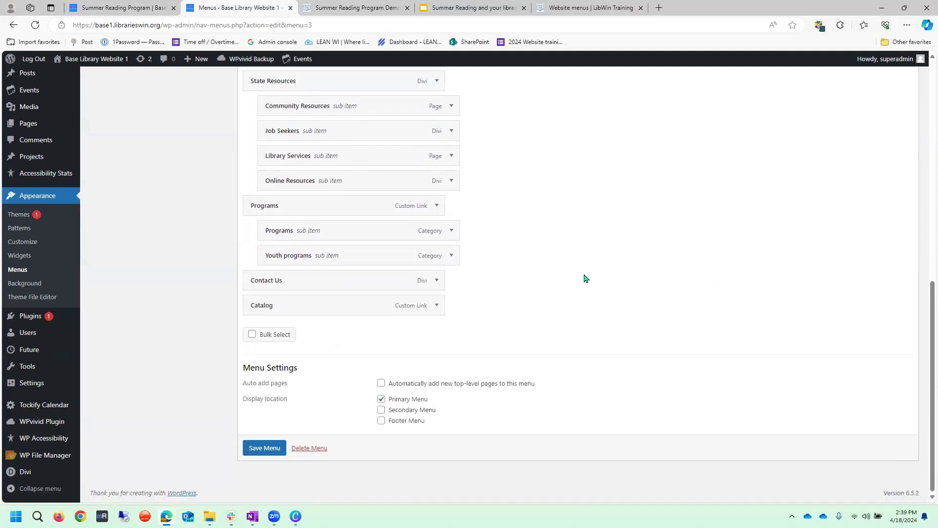
pyautogui.scroll(5, 585, 278)
pyautogui.scroll(-5, 586, 278)
pyautogui.click(264, 448)
# Step: Reload the library website and go to its home page, then return to the menu editor
pyautogui.click(126, 8)
pyautogui.click(35, 26)
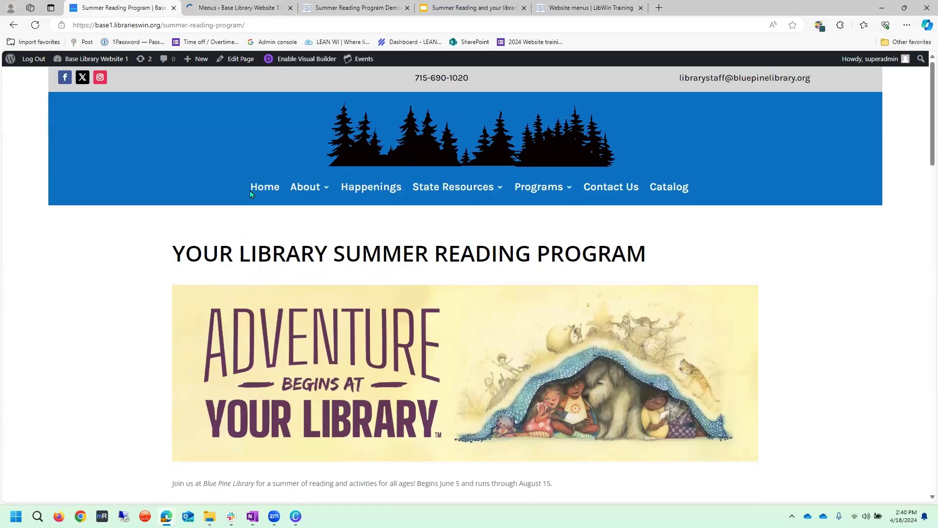
pyautogui.click(258, 189)
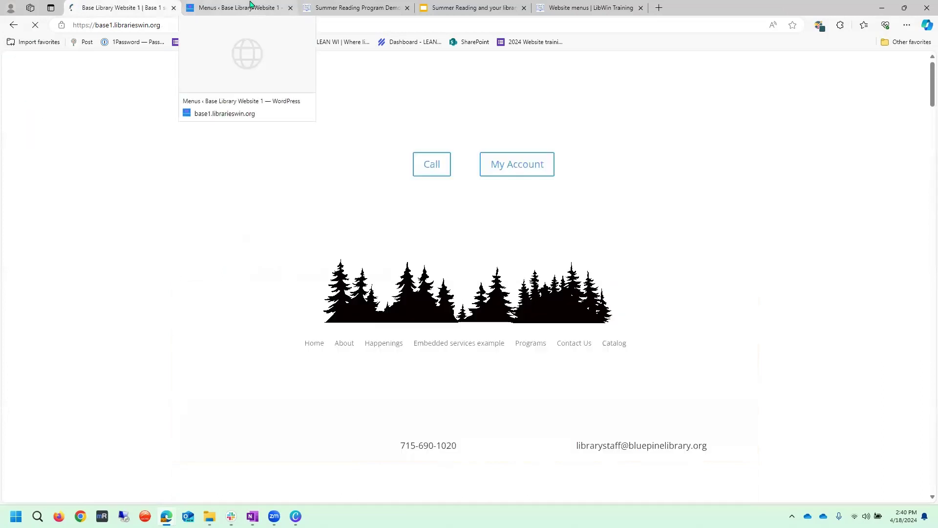
pyautogui.click(250, 6)
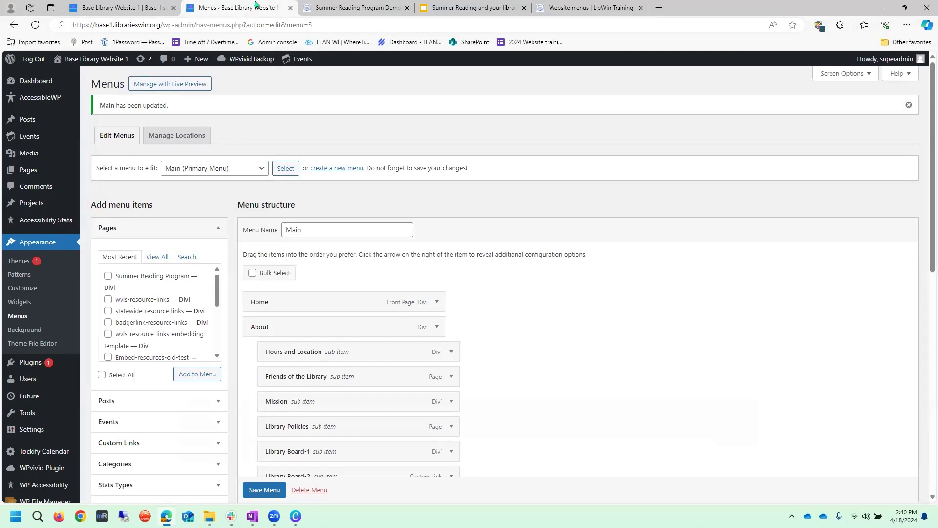
# Step: Add the Summer Reading Program post to the Main menu as a sub item of Programs, directly after Youth programs
pyautogui.scroll(-2, 391, 163)
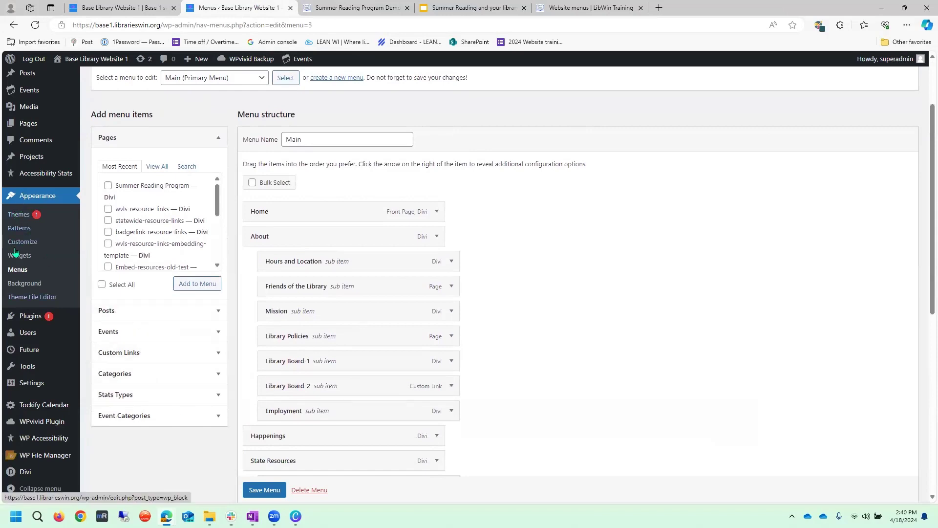
pyautogui.click(15, 272)
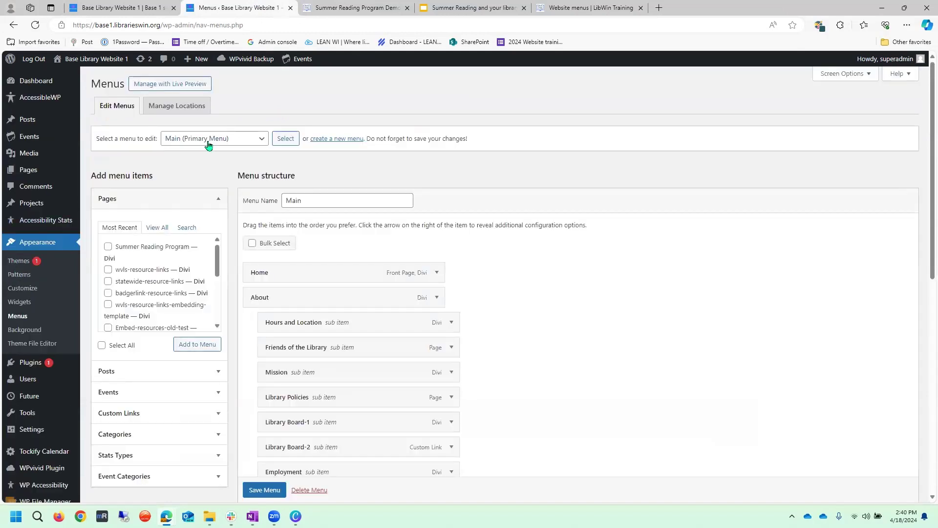
pyautogui.scroll(-2, 208, 145)
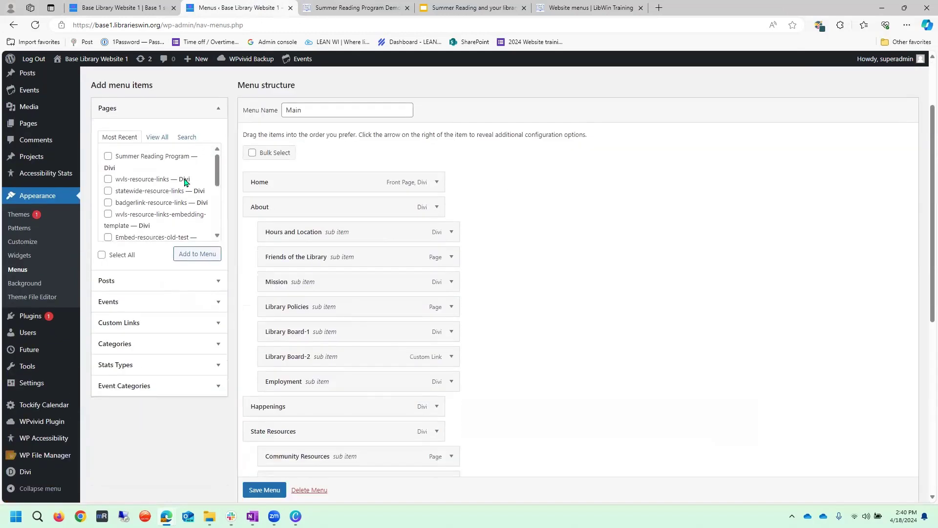
pyautogui.click(134, 283)
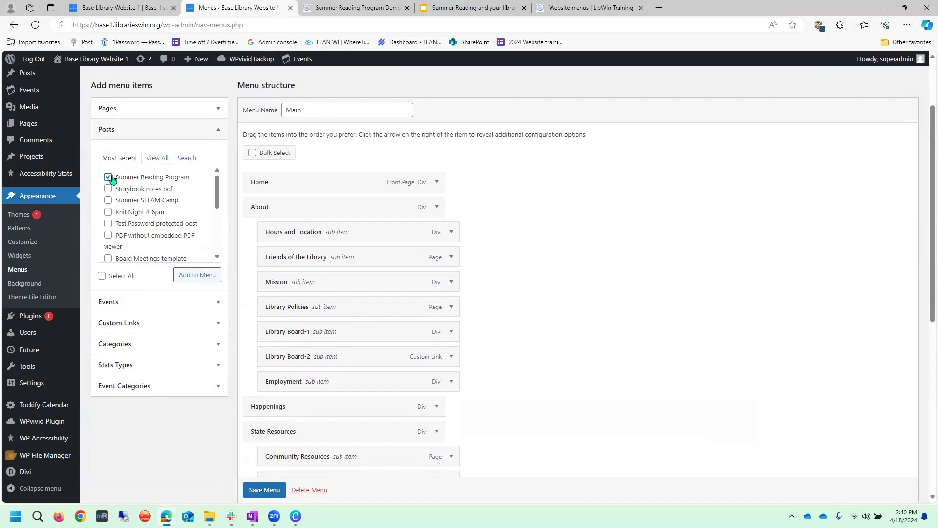
pyautogui.click(201, 277)
pyautogui.scroll(-6, 398, 333)
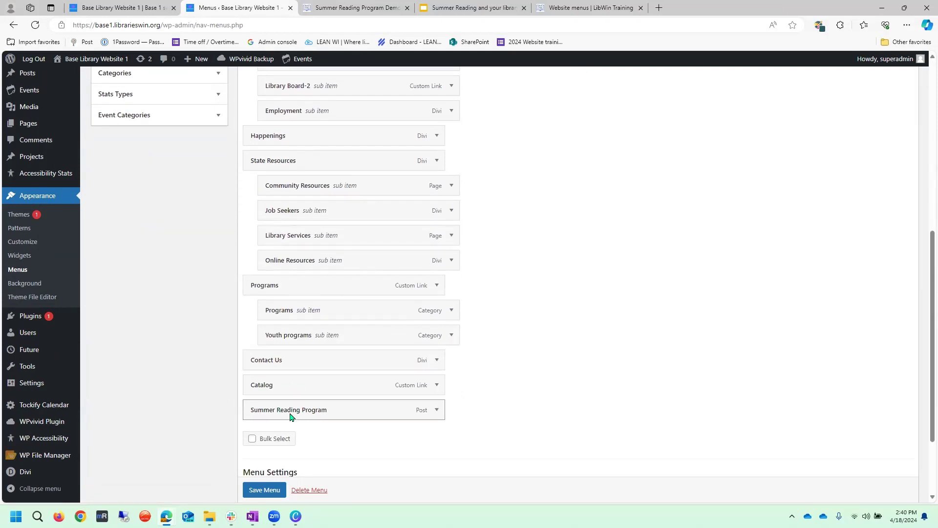
pyautogui.moveTo(290, 416); pyautogui.dragTo(307, 364)
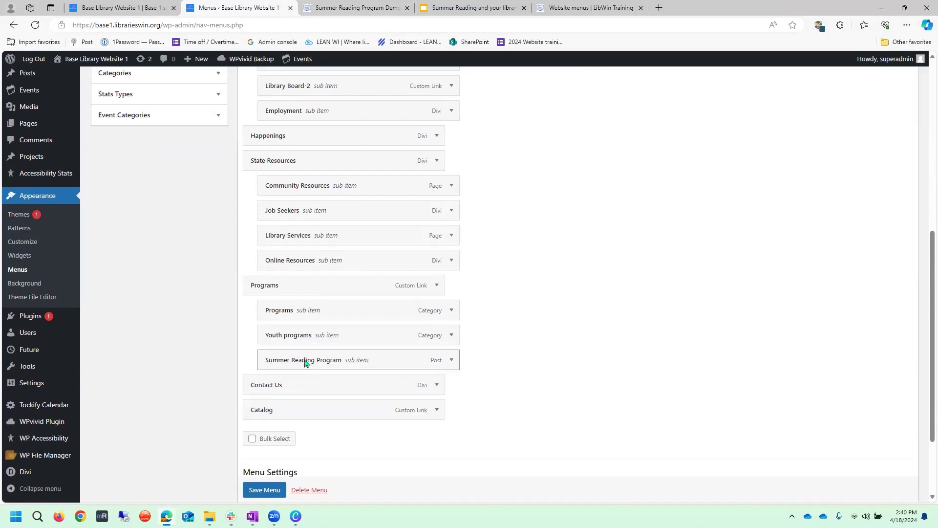
# Step: Save the Main menu, then reload the library website and open the Summer Reading Program post from its Programs submenu
pyautogui.scroll(-1, 274, 484)
pyautogui.click(264, 490)
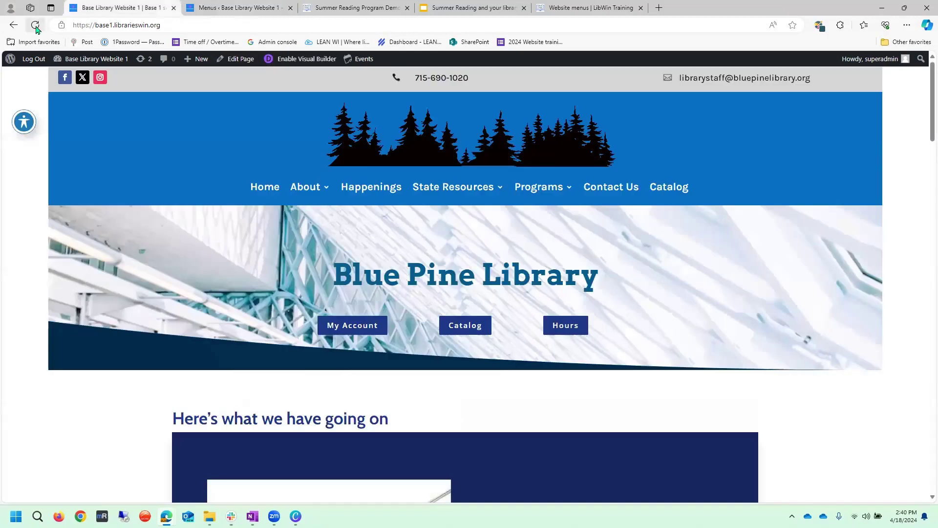
pyautogui.click(36, 26)
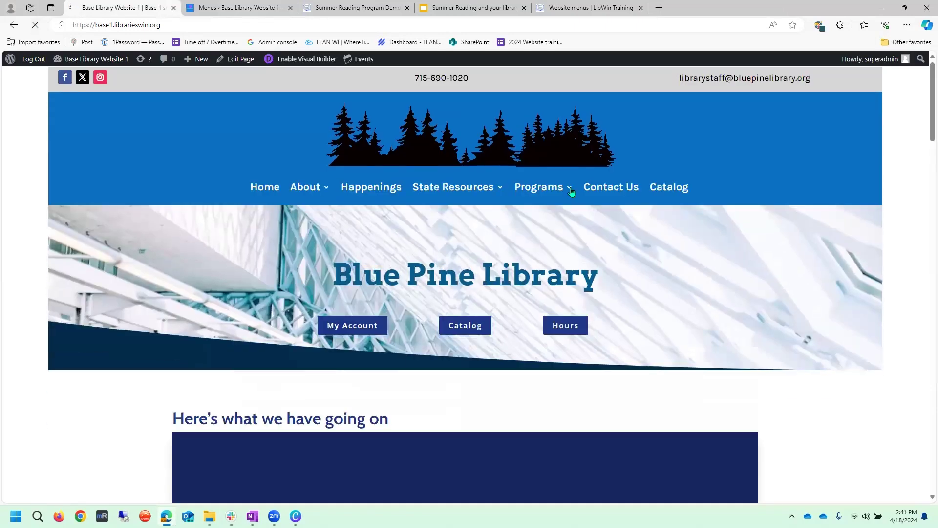
pyautogui.moveTo(571, 191)
pyautogui.click(542, 300)
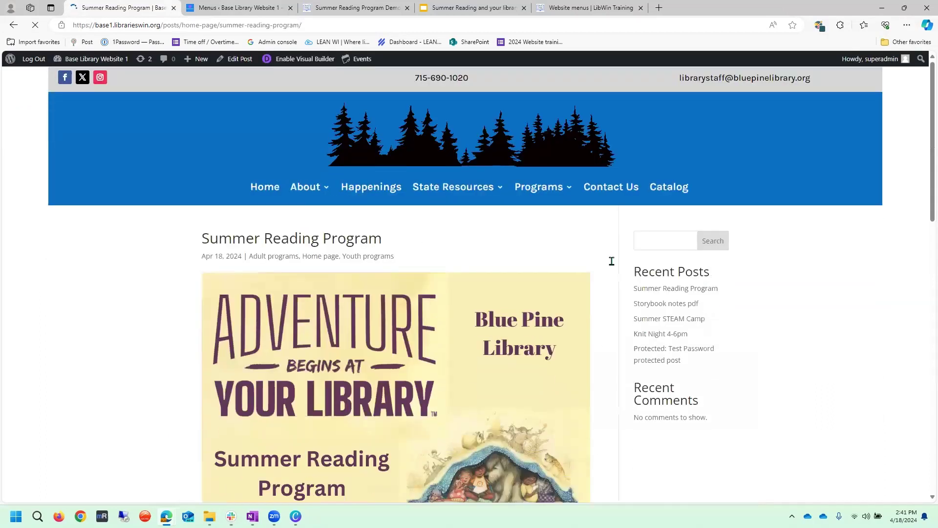
# Step: Examine the Summer Reading Program post's featured image, challenges, event list and activity tracker download link
pyautogui.scroll(-2, 398, 216)
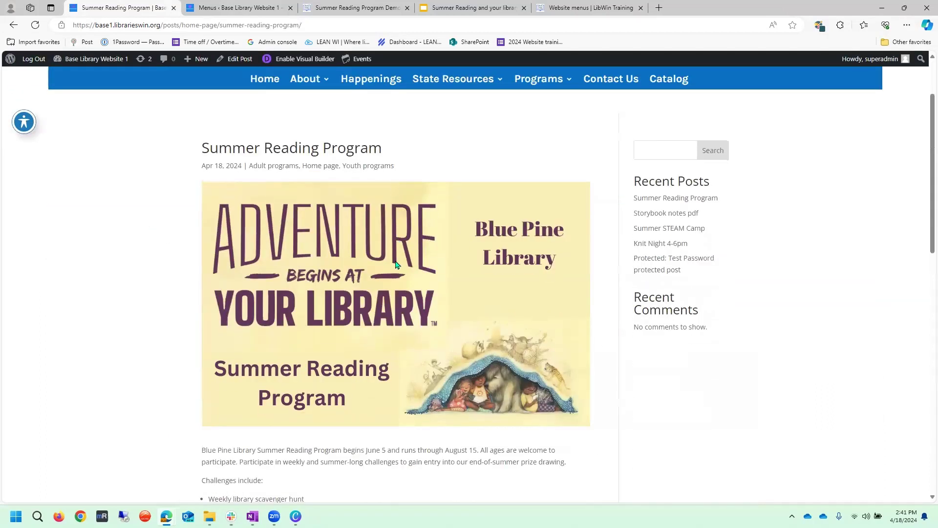
pyautogui.scroll(-4, 396, 265)
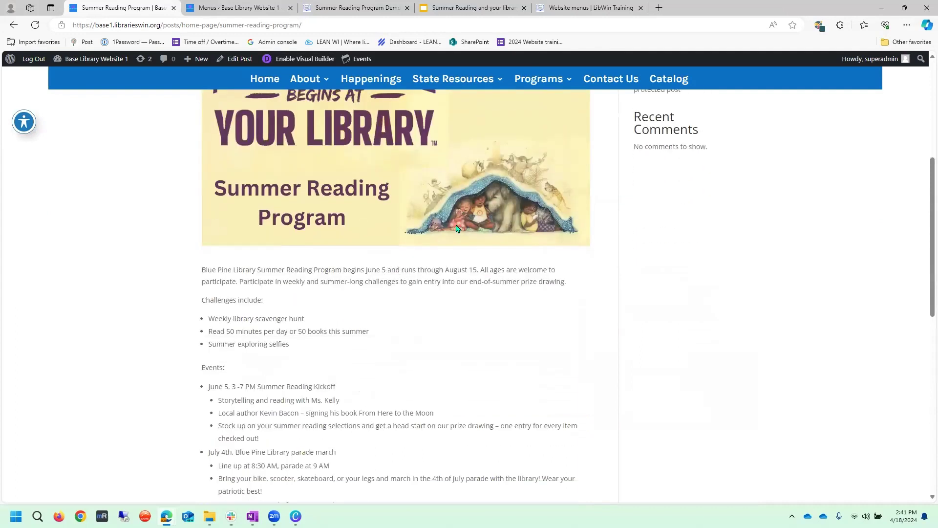
pyautogui.scroll(2, 451, 226)
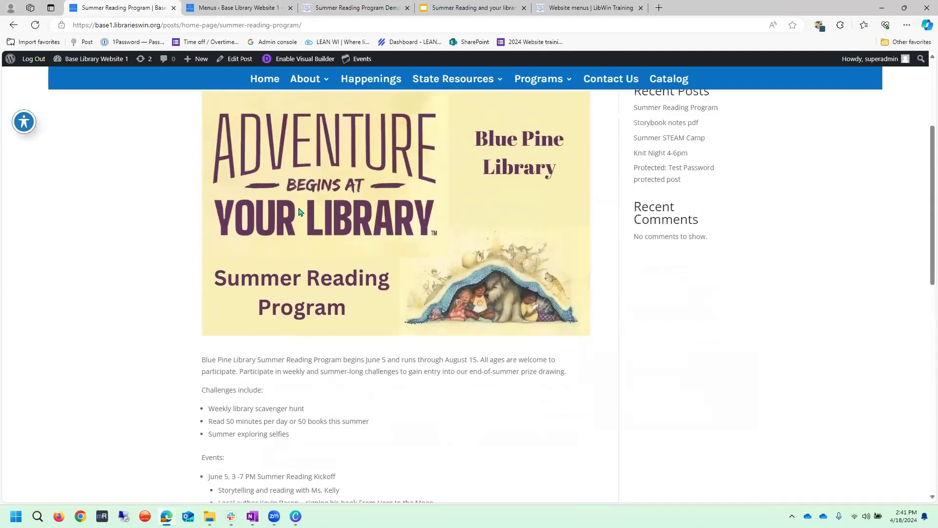
pyautogui.scroll(-6, 300, 212)
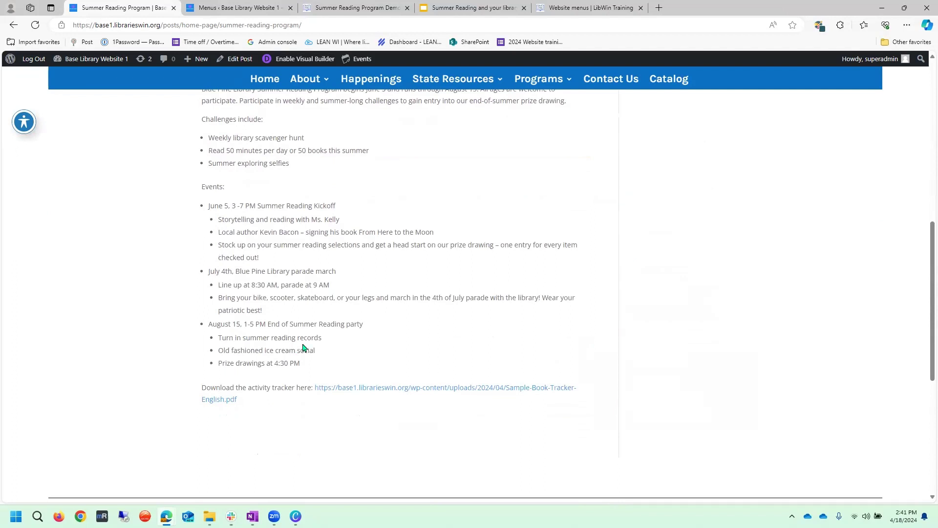
pyautogui.scroll(2, 484, 303)
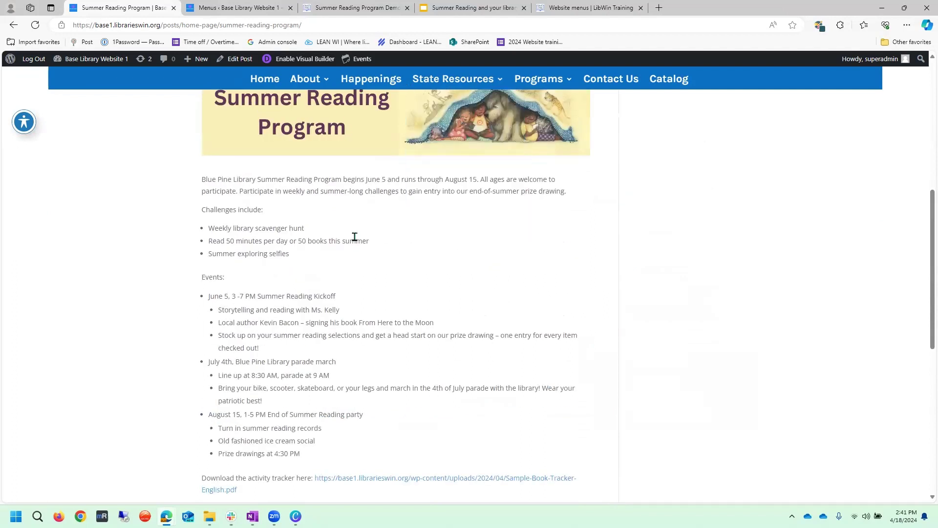
pyautogui.scroll(-2, 355, 237)
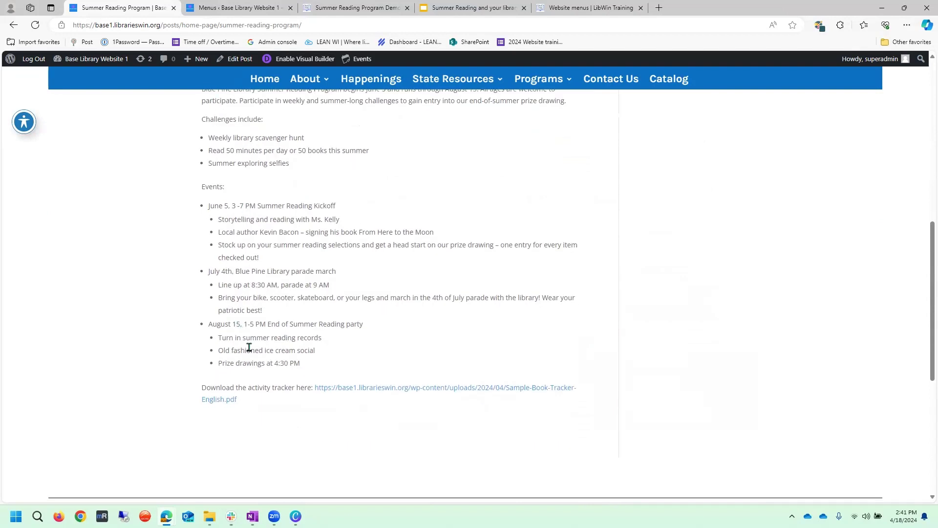
pyautogui.scroll(-2, 467, 328)
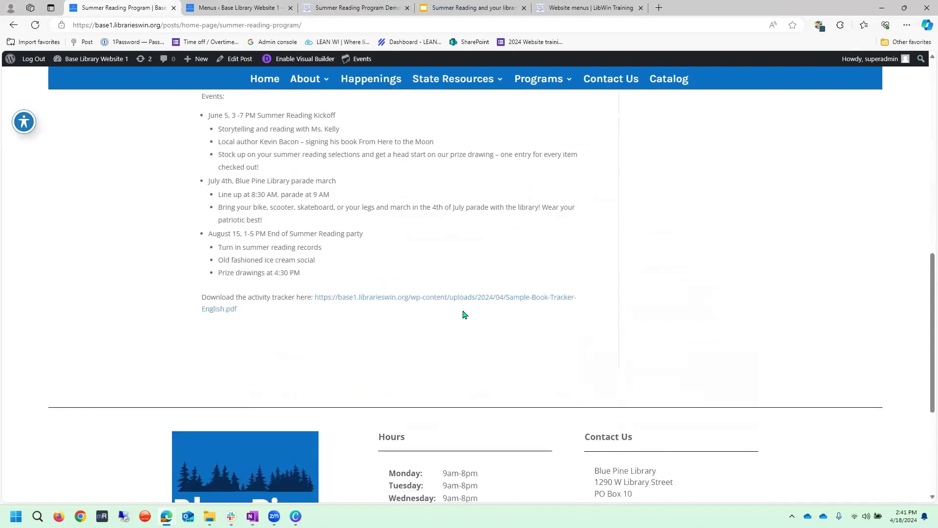
pyautogui.scroll(10, 435, 298)
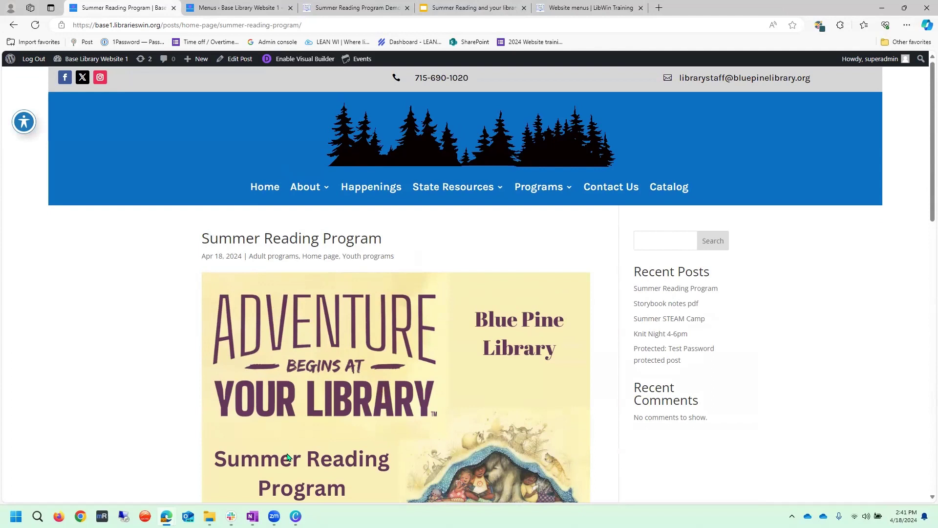
# Step: Return the library website to its home page and review the presentation's slides from Summer Reading Checklist to Summer Reading Blog Post Checklist
pyautogui.click(264, 187)
pyautogui.click(458, 7)
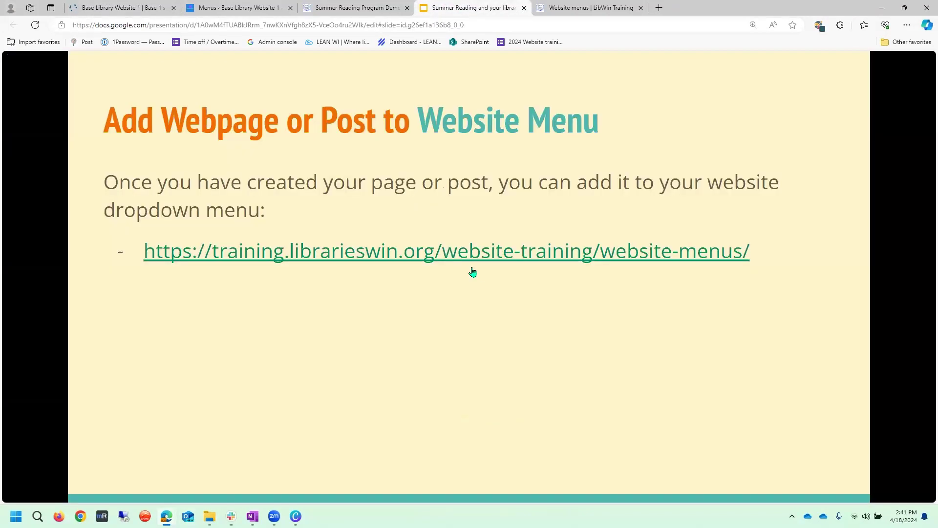
pyautogui.press('Left')
pyautogui.press('Left')
pyautogui.press('Right')
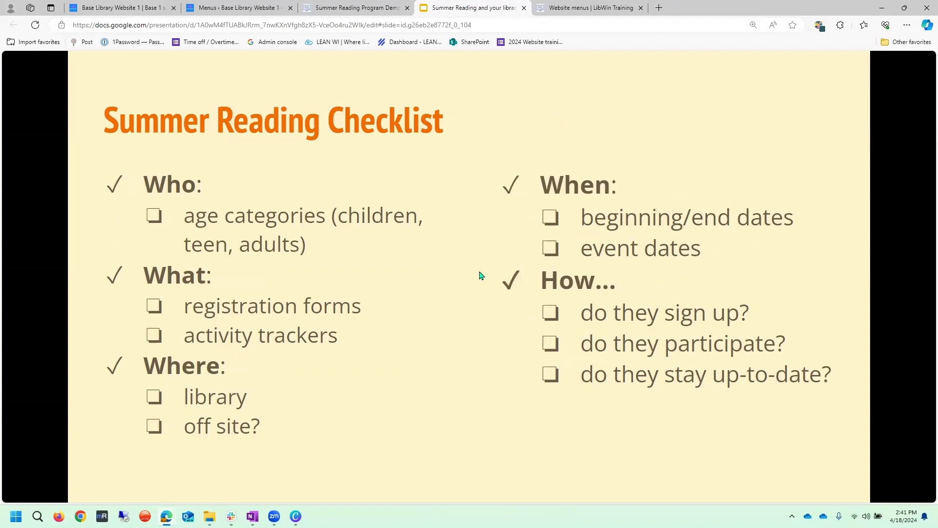
pyautogui.press('Right')
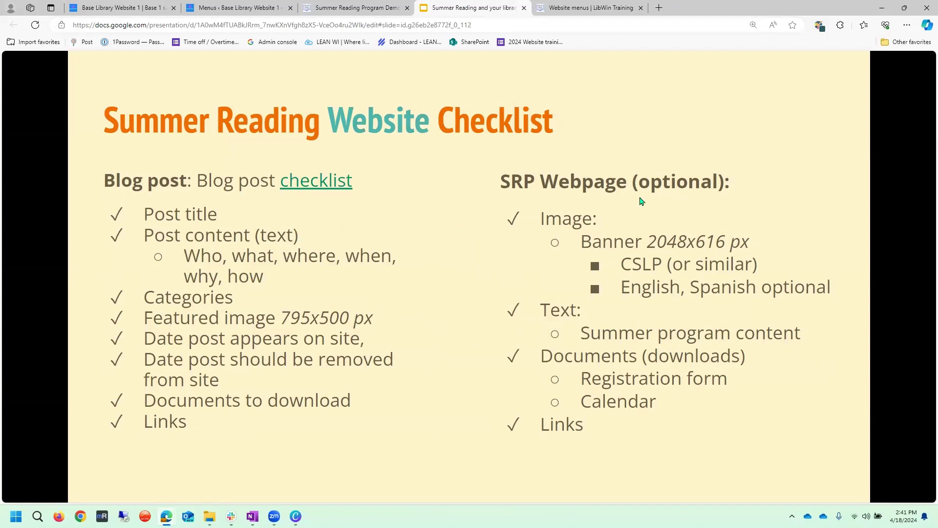
pyautogui.press('Right')
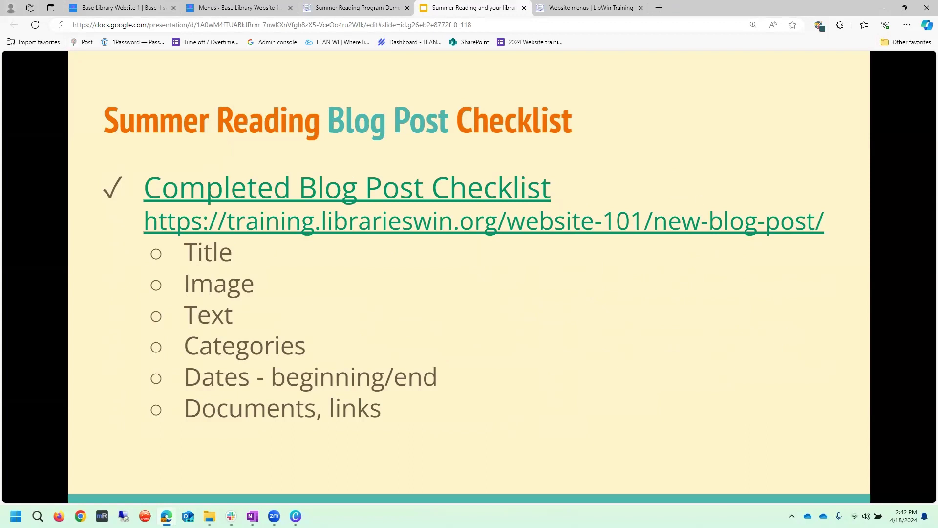
# Step: Bring up the Summer Reading Program post in the library home page's slider, then view the summer reading demonstration page
pyautogui.moveTo(42, 479)
pyautogui.click(132, 7)
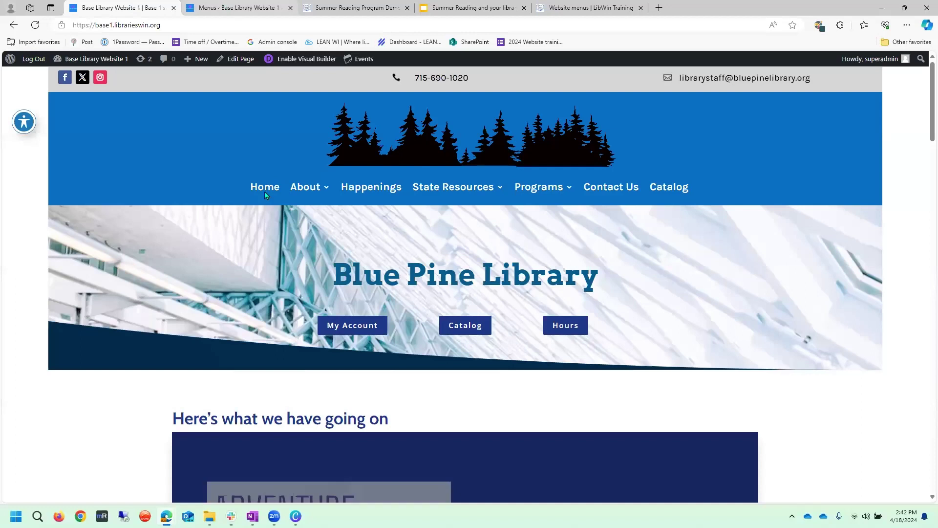
pyautogui.scroll(-3, 643, 413)
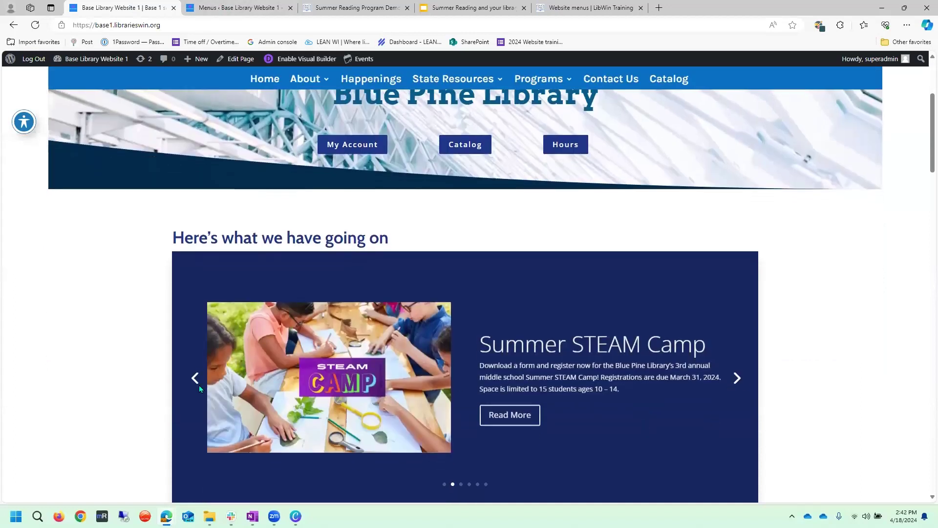
pyautogui.click(194, 379)
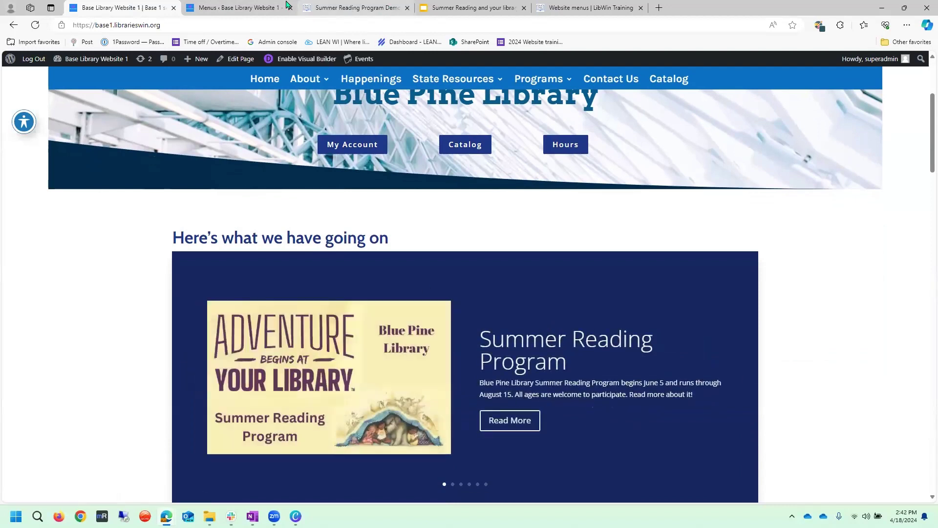
pyautogui.click(246, 6)
pyautogui.click(343, 7)
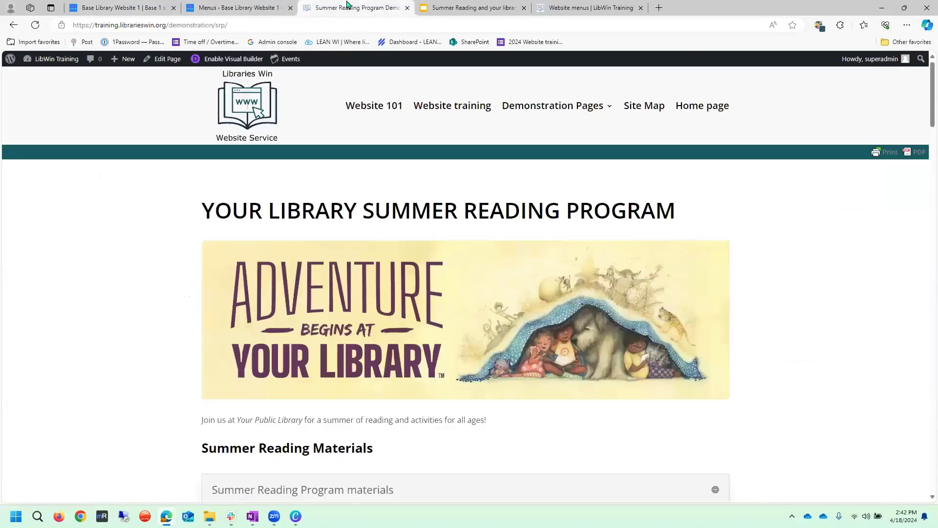
# Step: Switch back to the library website and open the Summer Reading Program post from the Programs submenu
pyautogui.click(126, 8)
pyautogui.moveTo(542, 79)
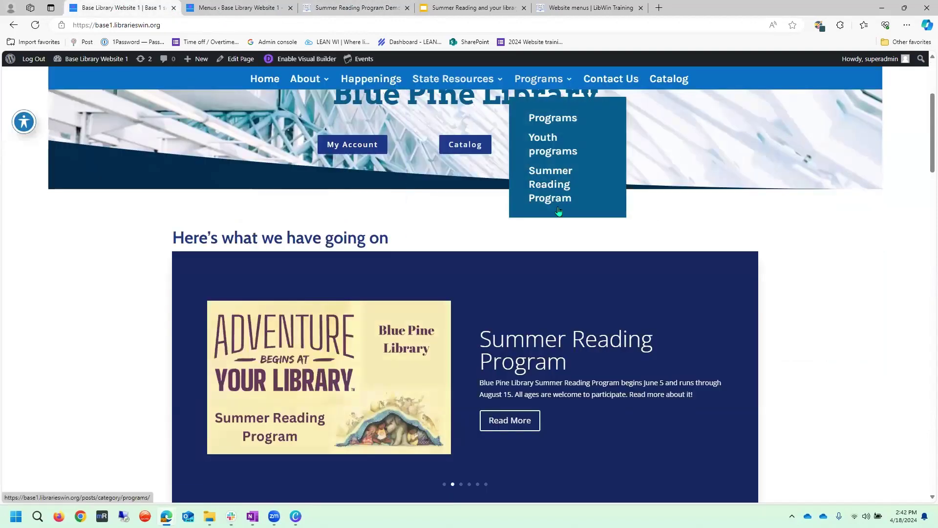
pyautogui.click(576, 197)
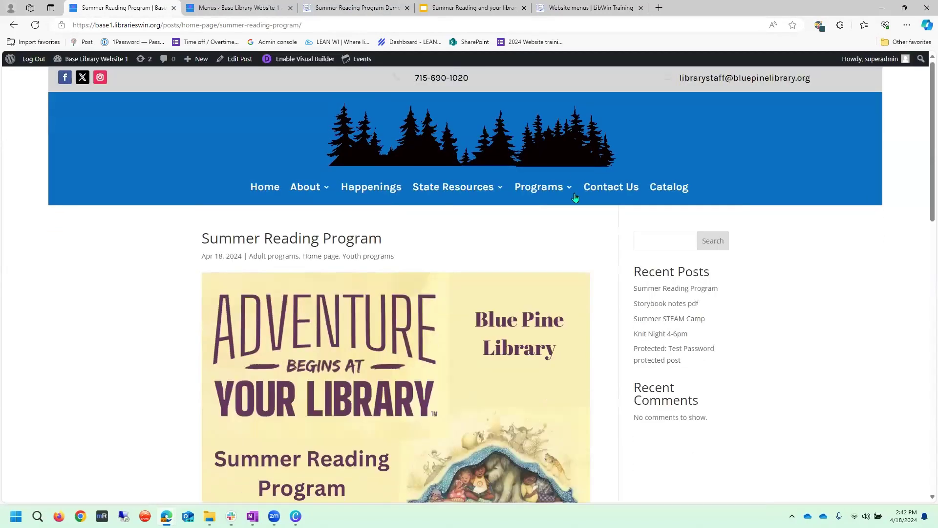
# Step: Switch to the presentation and go through the Summer Reading Webpage Checklist to the Add Webpage or Post to Website Menu slide
pyautogui.click(471, 5)
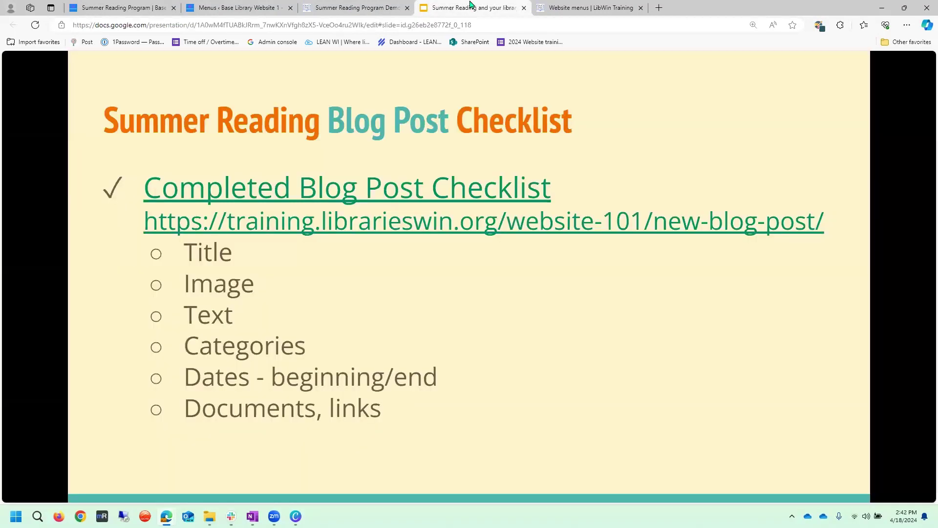
pyautogui.press('Right')
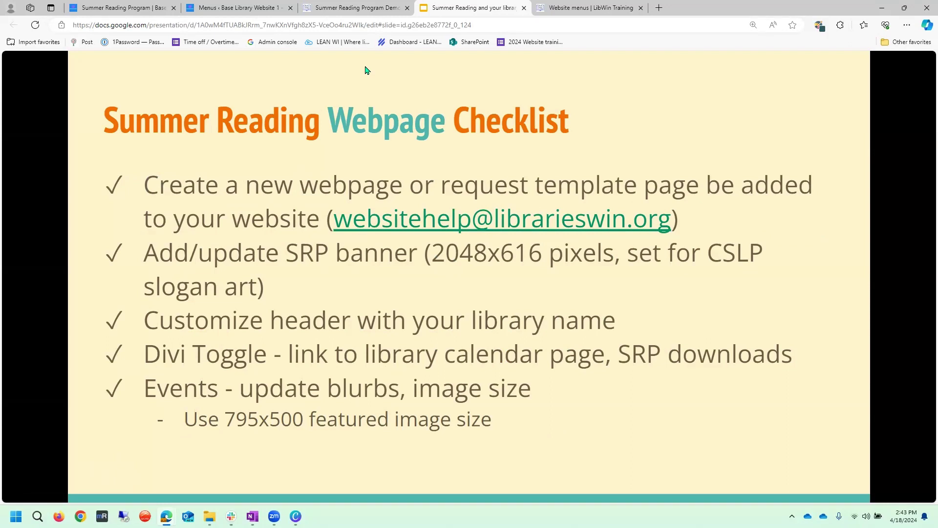
pyautogui.press('Right')
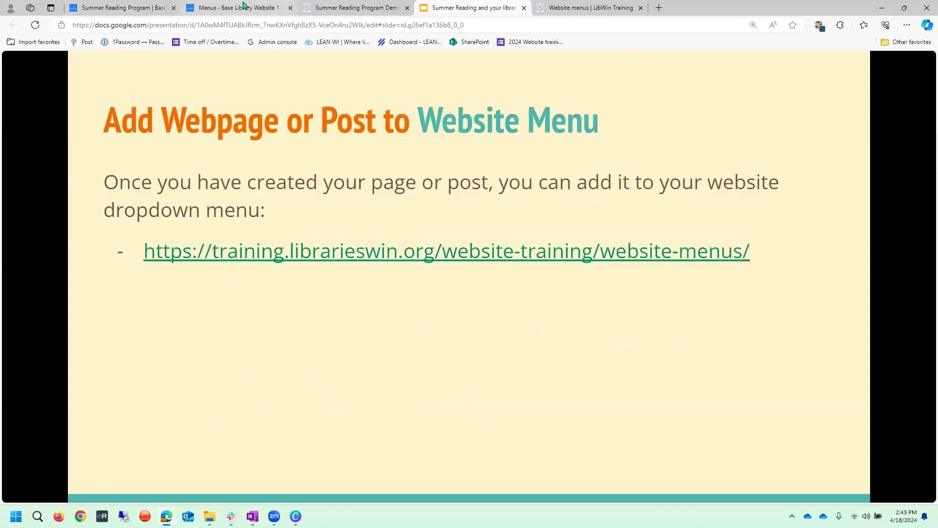
# Step: Return to the WordPress dashboard and open the menu editor with Main (Primary Menu) chosen for editing
pyautogui.click(244, 7)
pyautogui.click(38, 80)
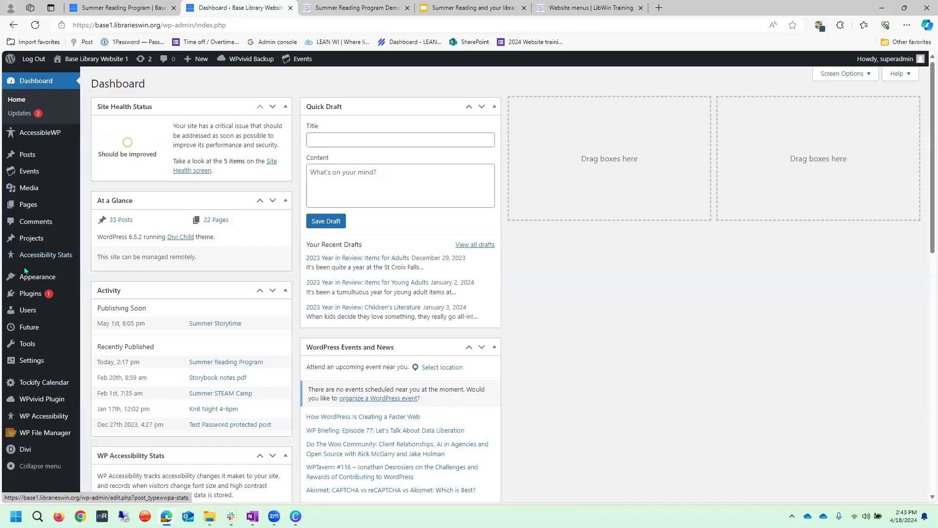
pyautogui.moveTo(27, 282)
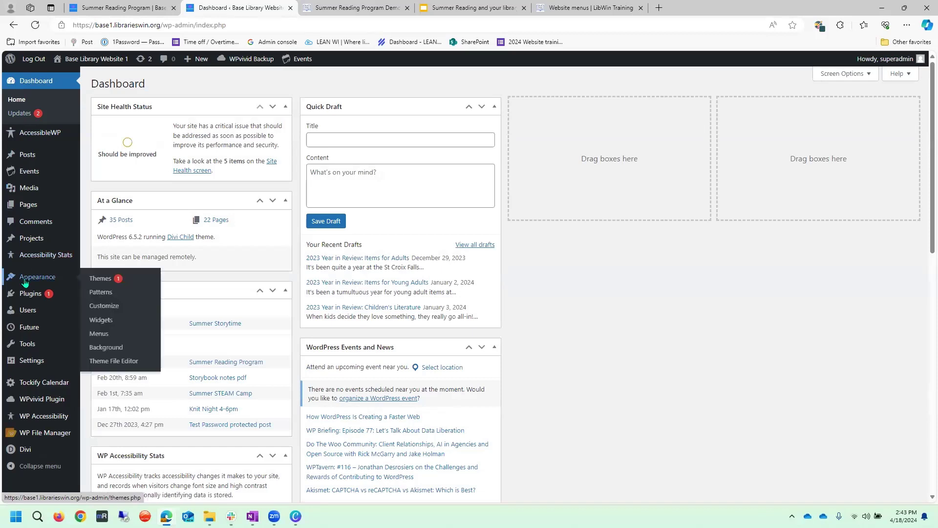
pyautogui.click(103, 335)
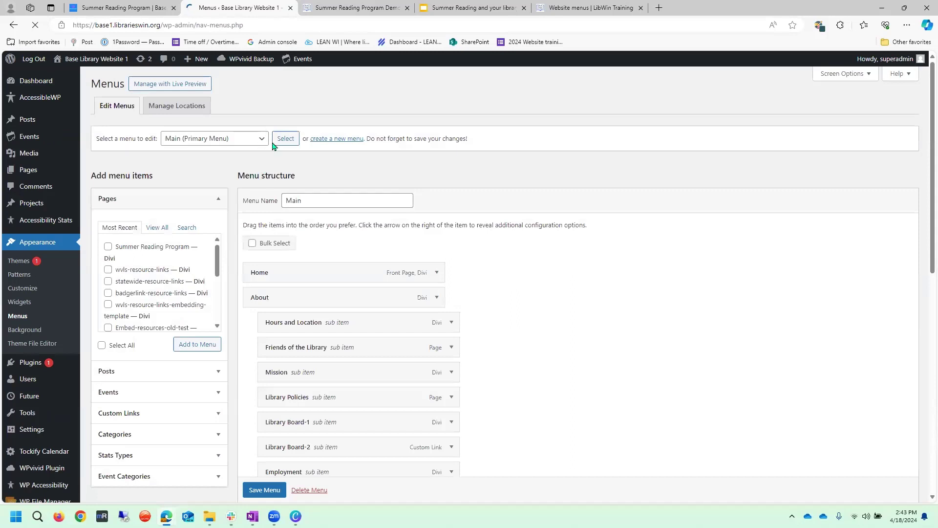
pyautogui.click(260, 139)
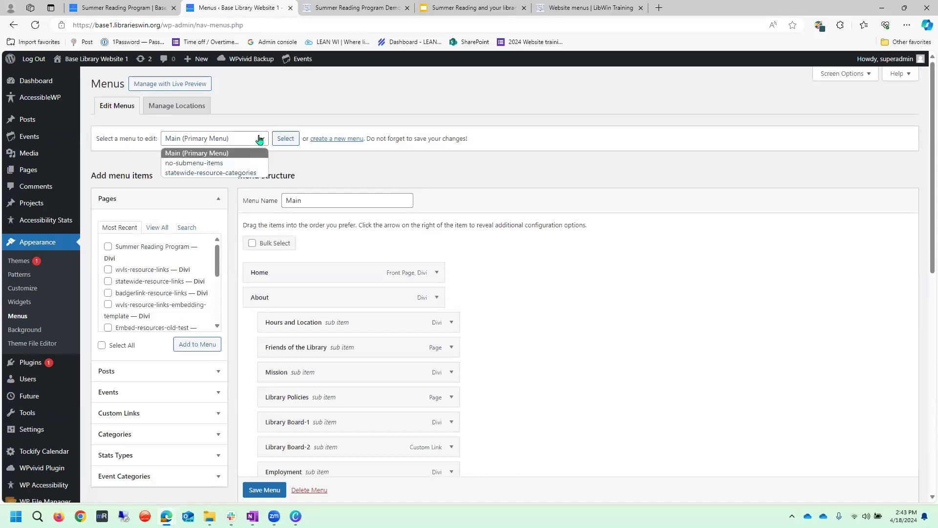
pyautogui.click(240, 142)
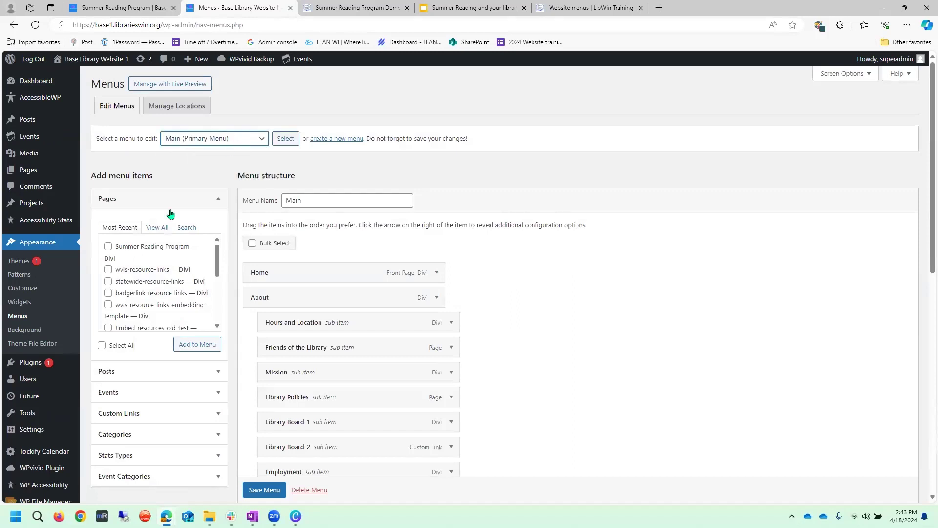
# Step: Review the posts available for the Main menu and the Summer Reading Program sub item's placement under Programs
pyautogui.scroll(-3, 113, 274)
pyautogui.click(138, 378)
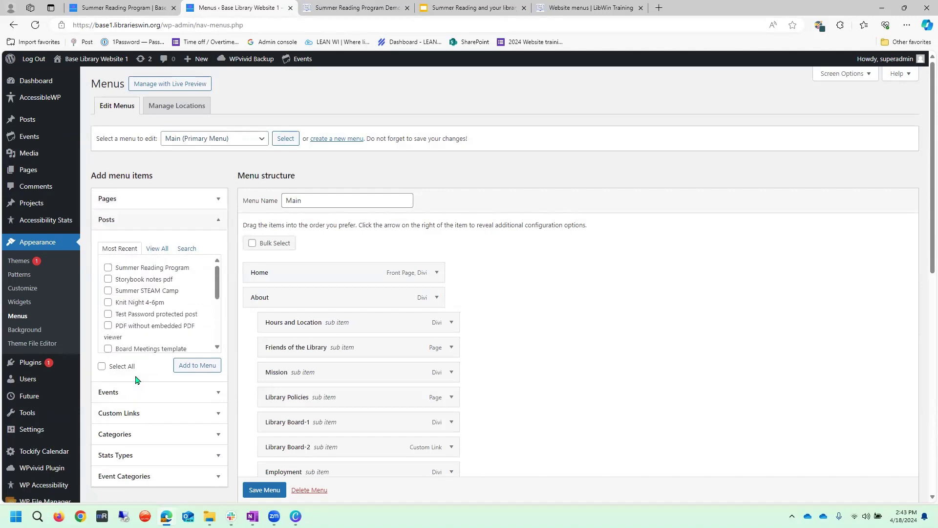
pyautogui.scroll(-7, 537, 344)
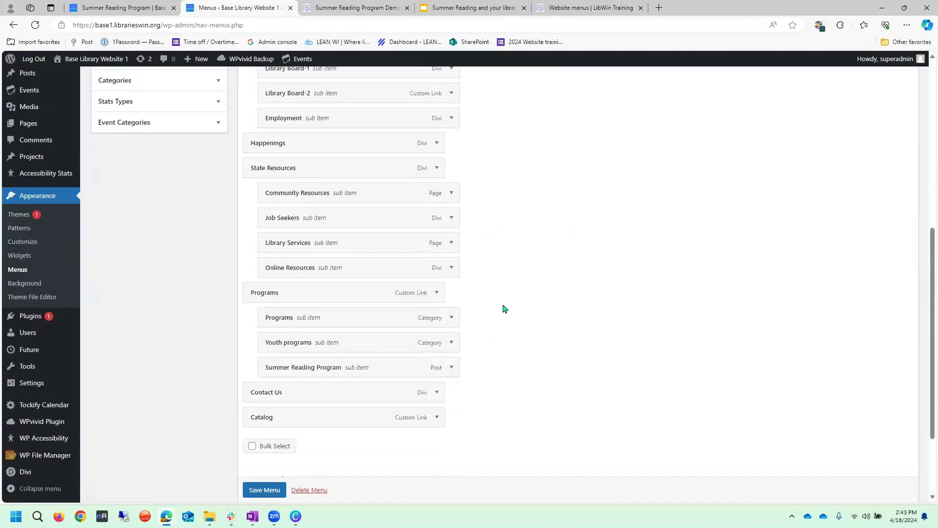
pyautogui.moveTo(327, 362)
pyautogui.mouseDown()
pyautogui.moveTo(389, 362)
pyautogui.moveTo(331, 363)
pyautogui.mouseUp()
pyautogui.click(265, 491)
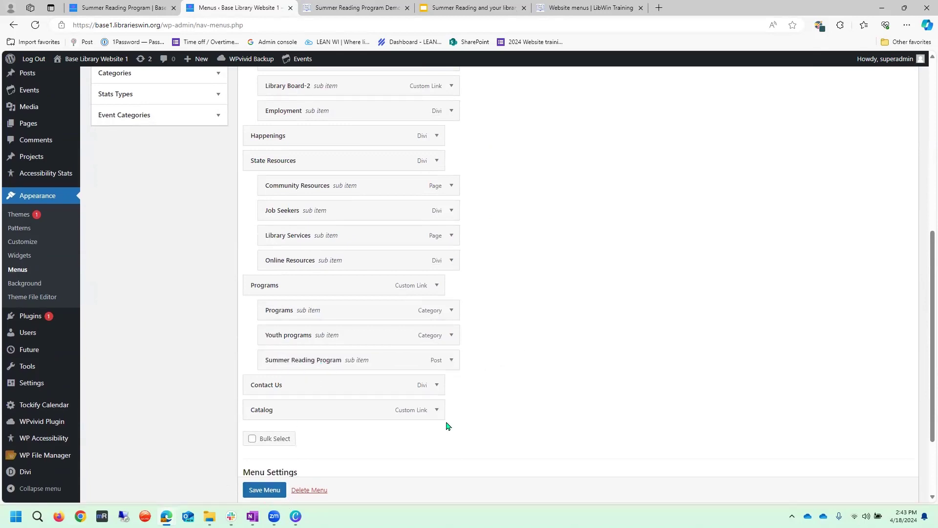
# Step: Switch back to the presentation's Add Webpage or Post to Website Menu slide
pyautogui.click(438, 5)
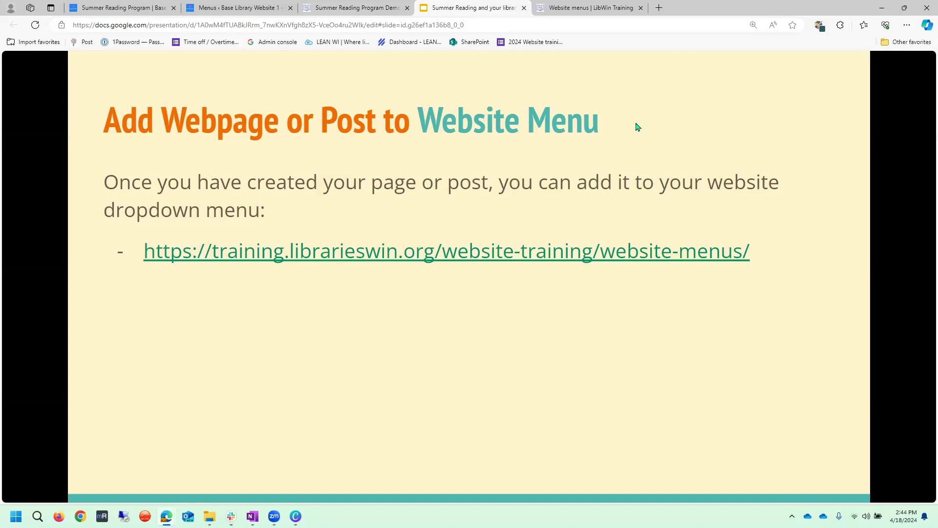
pyautogui.click(534, 338)
pyautogui.click(31, 473)
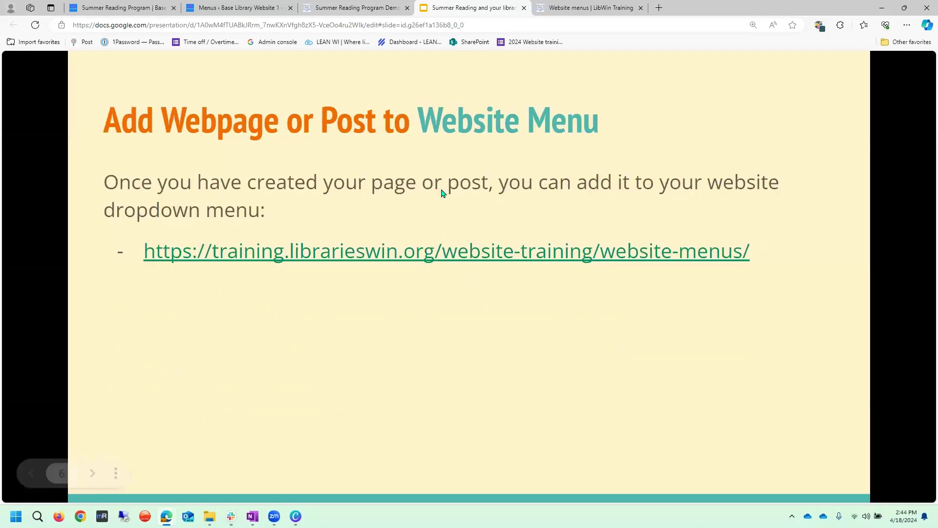
pyautogui.click(478, 216)
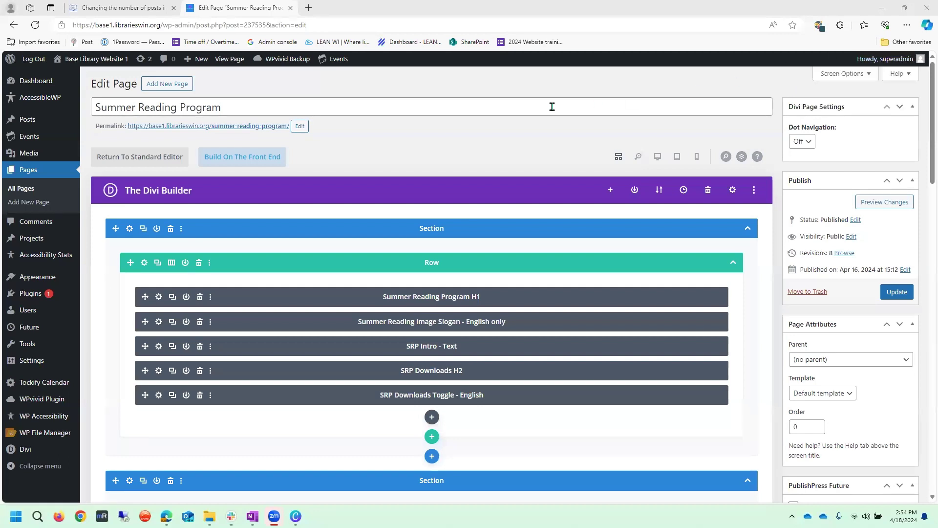
# Step: Open the published Summer Reading Program page in a new tab from its edit page
pyautogui.scroll(-5, 552, 101)
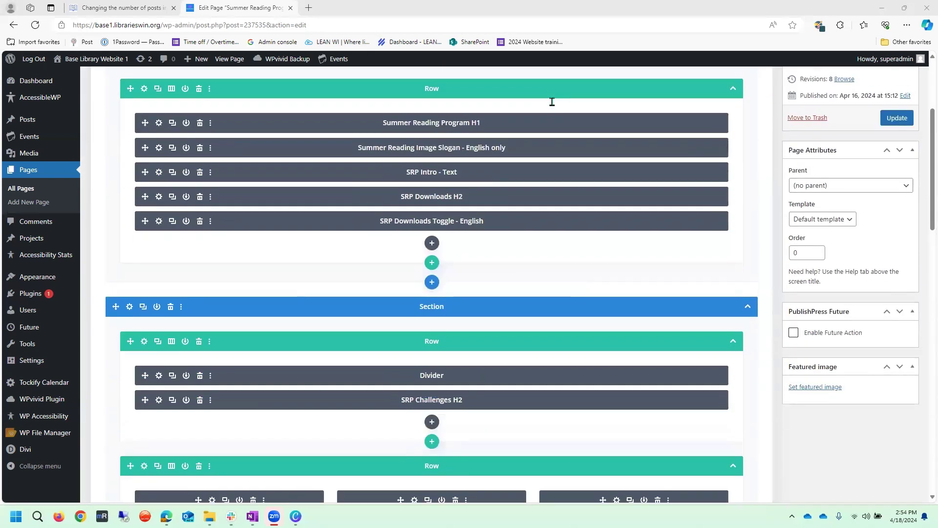
pyautogui.scroll(1, 553, 102)
pyautogui.scroll(2, 552, 102)
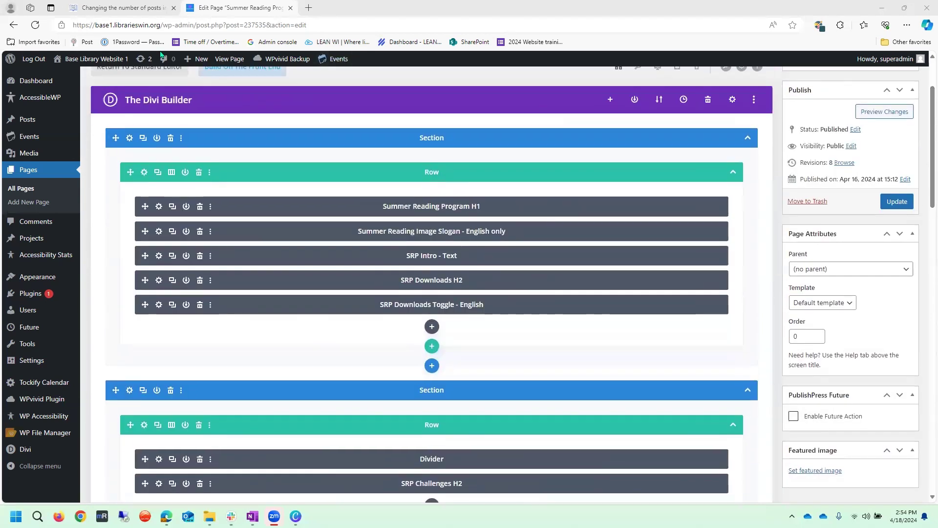
pyautogui.scroll(2, 185, 99)
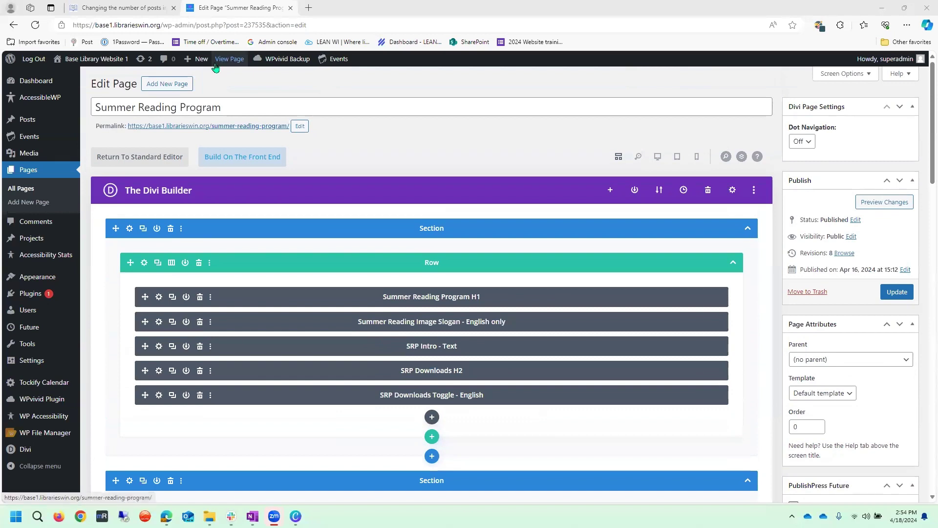
pyautogui.rightClick(224, 65)
pyautogui.click(245, 74)
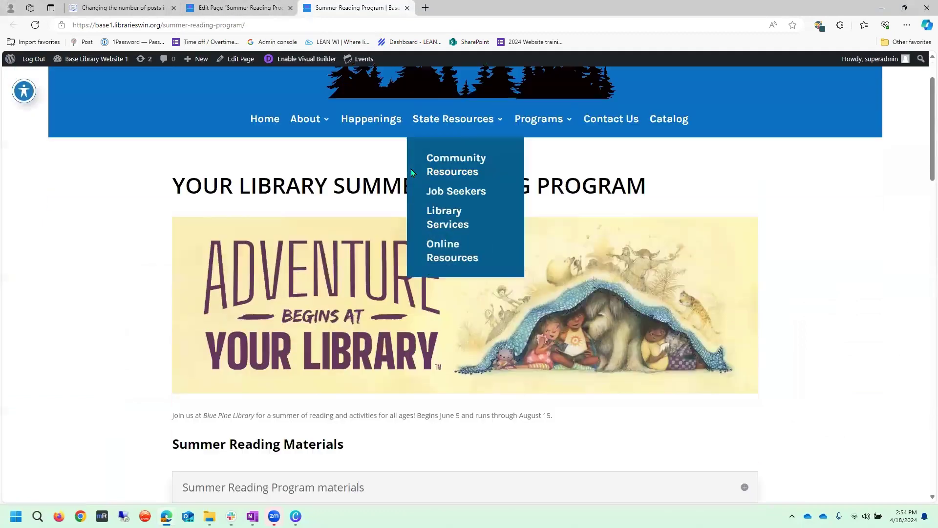
# Step: Review the Challenges, Performers and Events sections of the published Summer Reading Program page
pyautogui.scroll(-2, 701, 232)
pyautogui.scroll(-10, 701, 233)
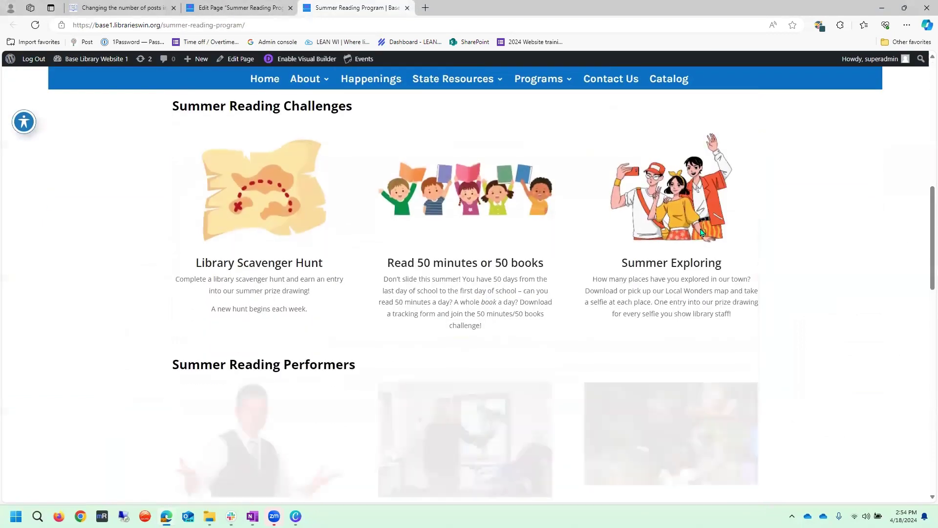
pyautogui.scroll(-7, 701, 233)
pyautogui.scroll(5, 406, 202)
pyautogui.scroll(2, 406, 202)
pyautogui.scroll(-3, 413, 203)
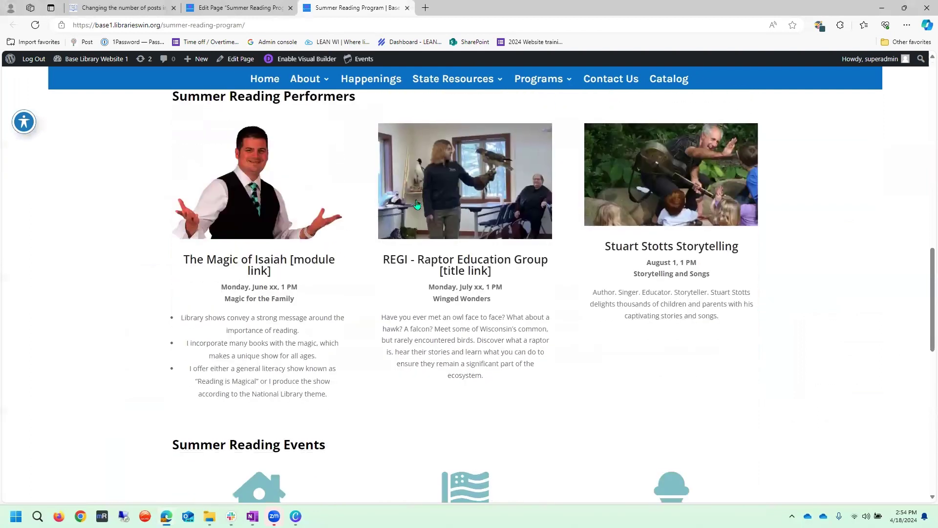
pyautogui.scroll(-3, 653, 254)
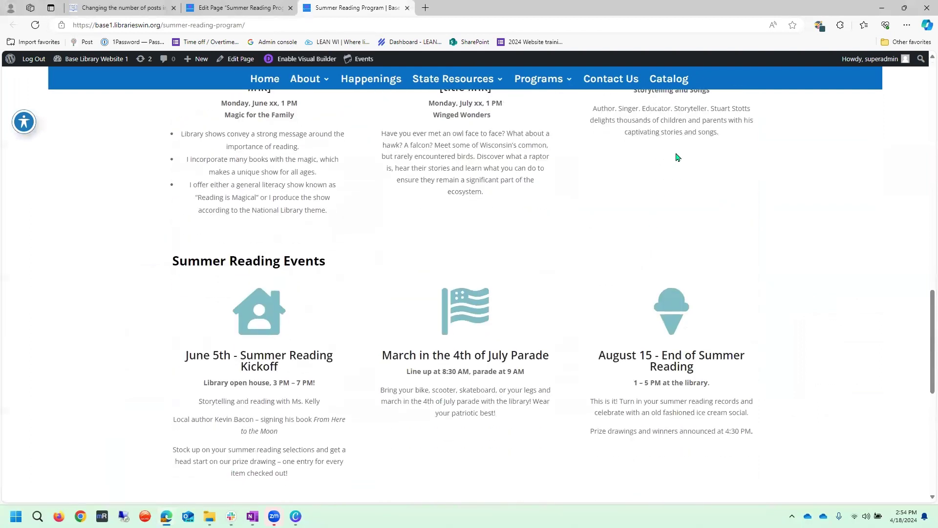
pyautogui.scroll(4, 635, 178)
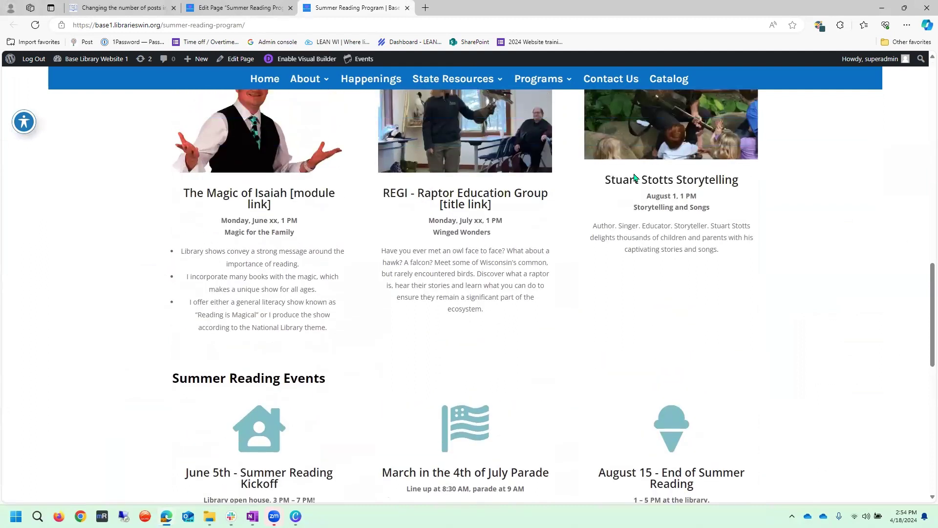
pyautogui.scroll(-1, 344, 206)
pyautogui.scroll(2, 413, 217)
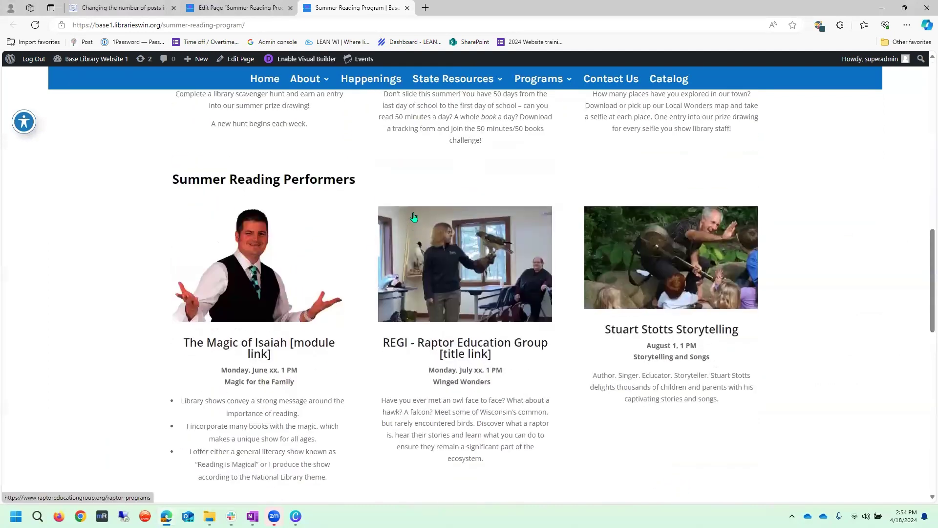
# Step: Return to the page's Divi Builder layout and rename the Demonstration performer module with the storyteller's full name
pyautogui.click(219, 8)
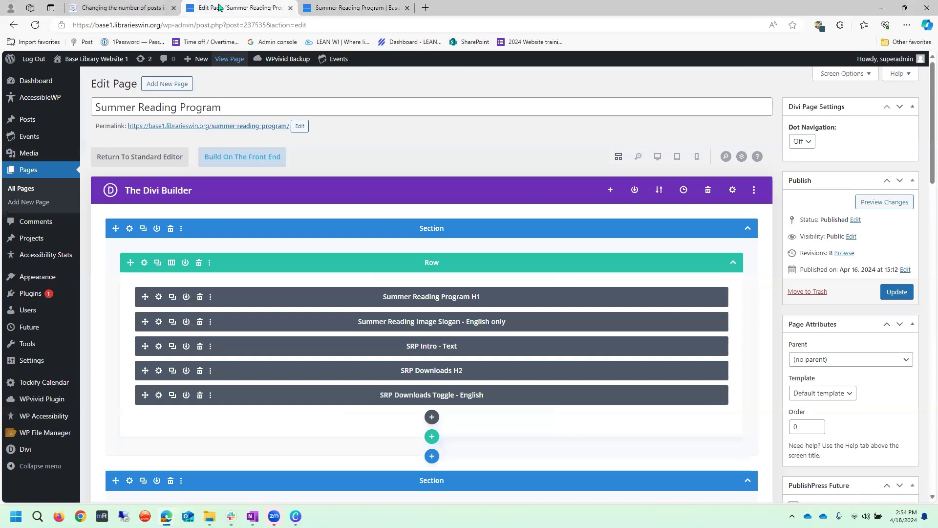
pyautogui.scroll(-5, 269, 236)
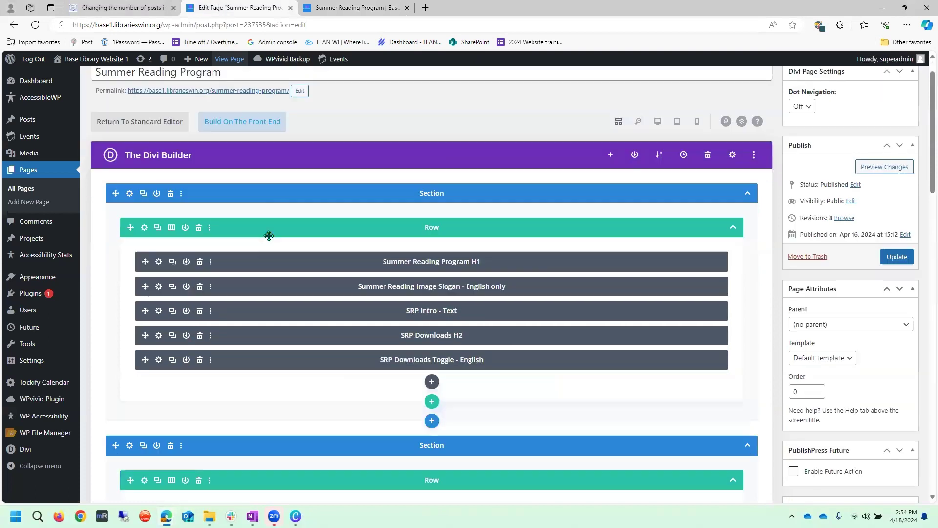
pyautogui.scroll(-5, 269, 235)
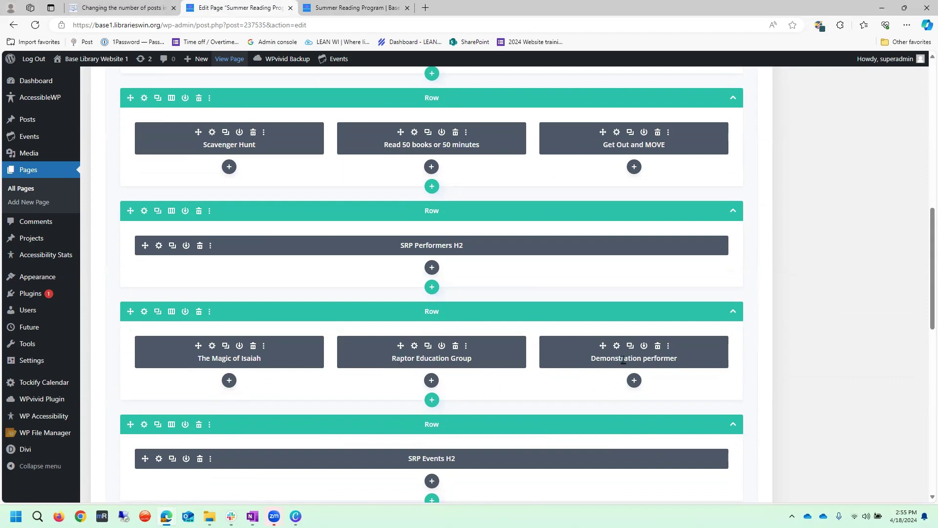
pyautogui.doubleClick(589, 360)
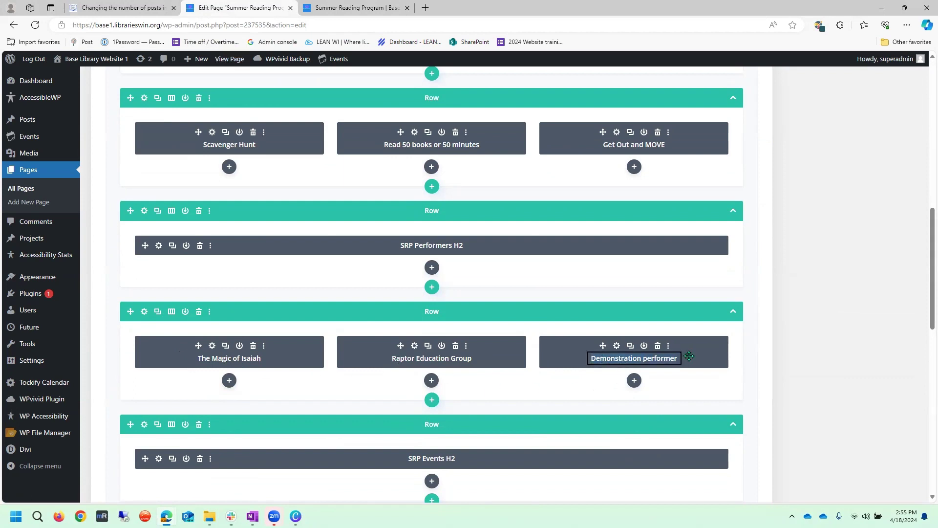
pyautogui.write('Stuart ')
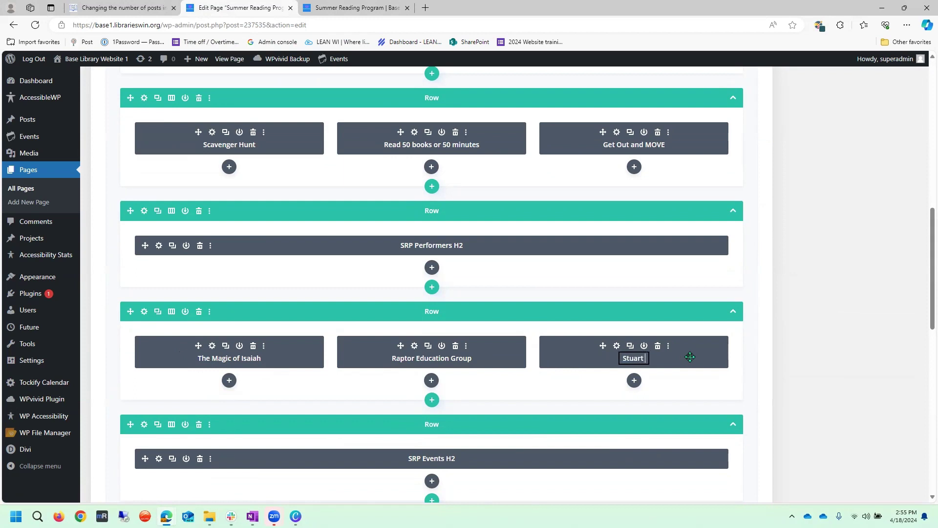
pyautogui.write('Stotts')
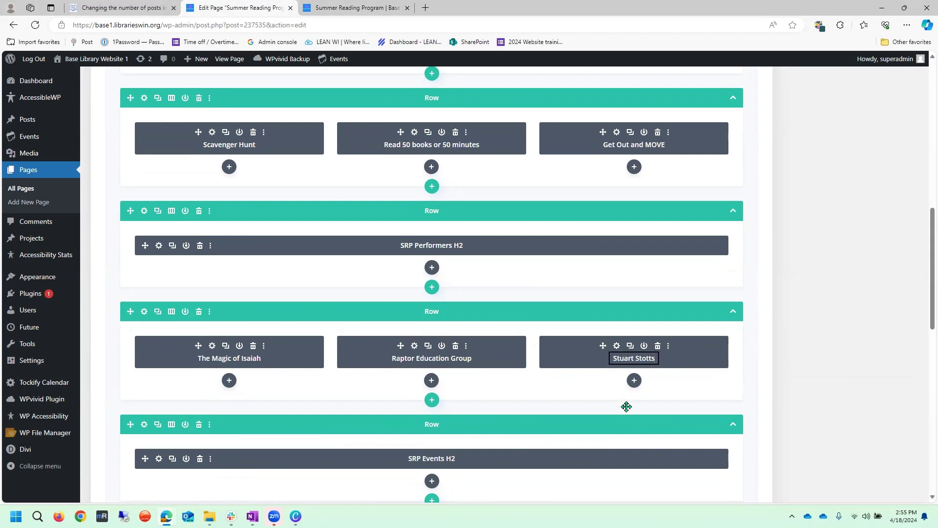
pyautogui.press('Return')
# Step: Check the performers on the published page, and change their row in the builder to four equal columns
pyautogui.click(354, 6)
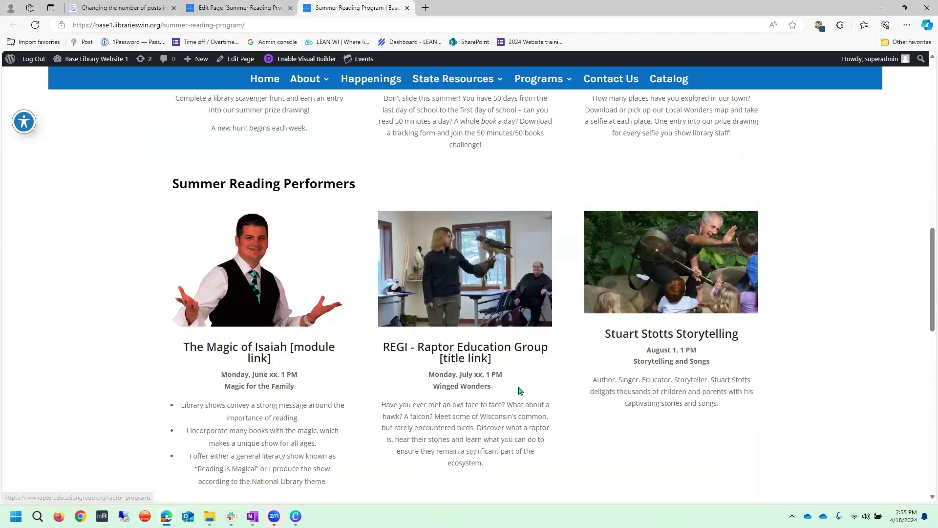
pyautogui.click(249, 6)
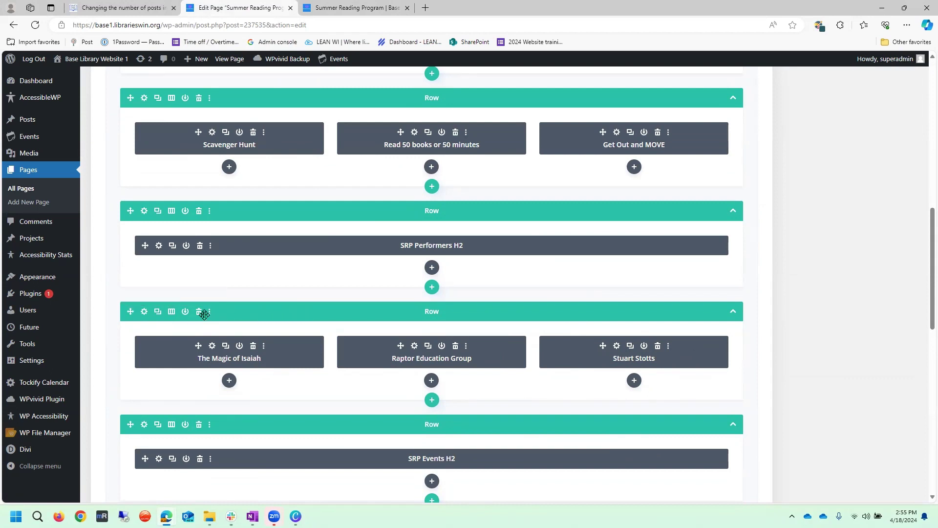
pyautogui.click(172, 312)
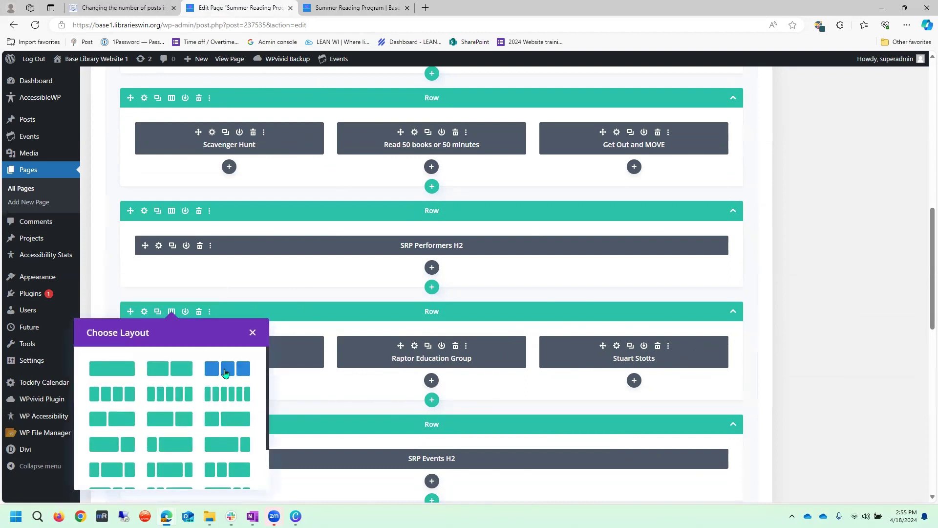
pyautogui.click(104, 397)
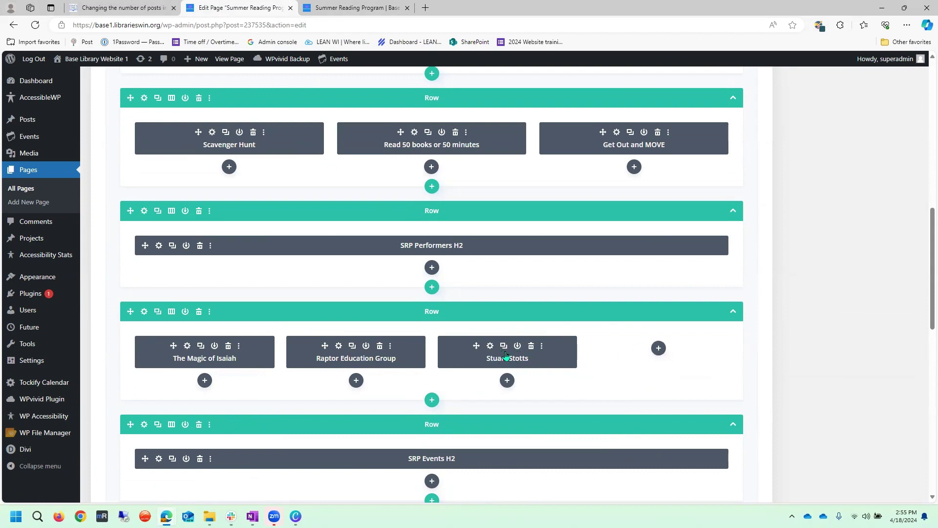
# Step: Copy the storyteller module and paste it into the empty fourth column of the performers row
pyautogui.rightClick(553, 347)
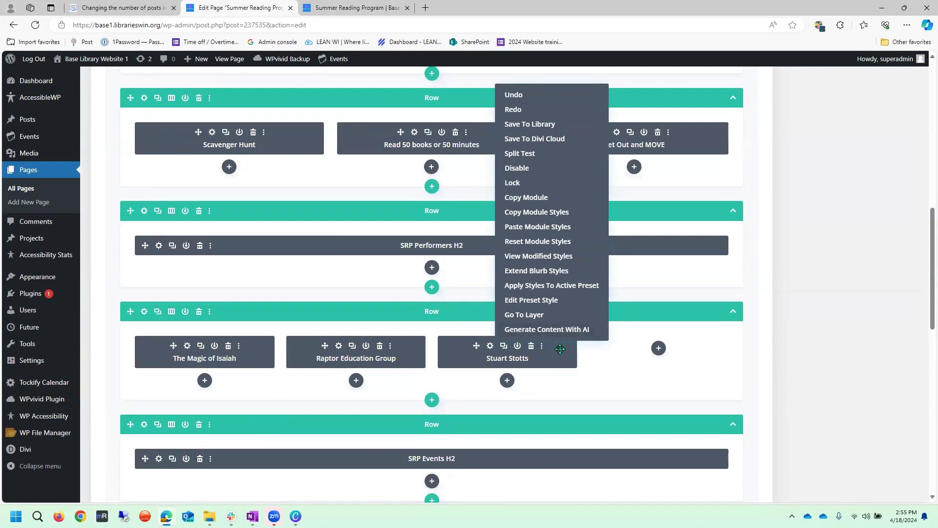
pyautogui.click(534, 198)
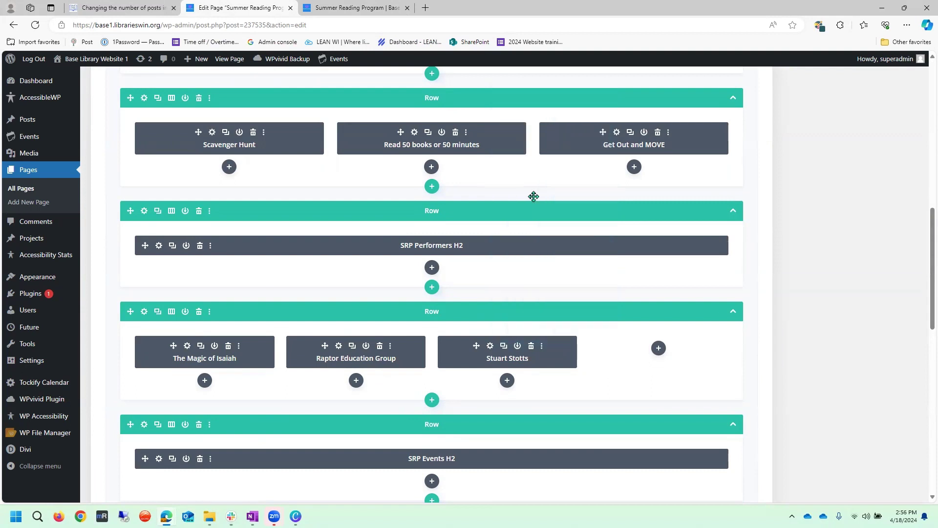
pyautogui.rightClick(654, 358)
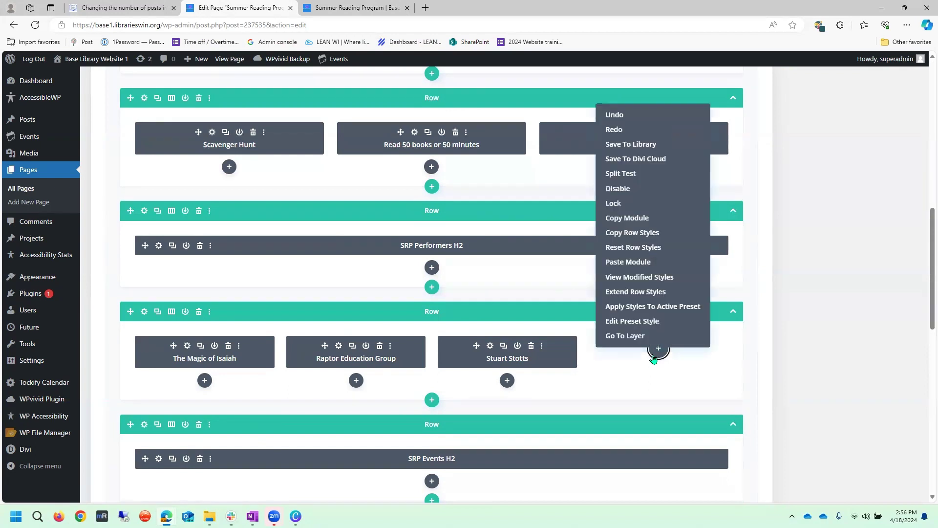
pyautogui.click(642, 263)
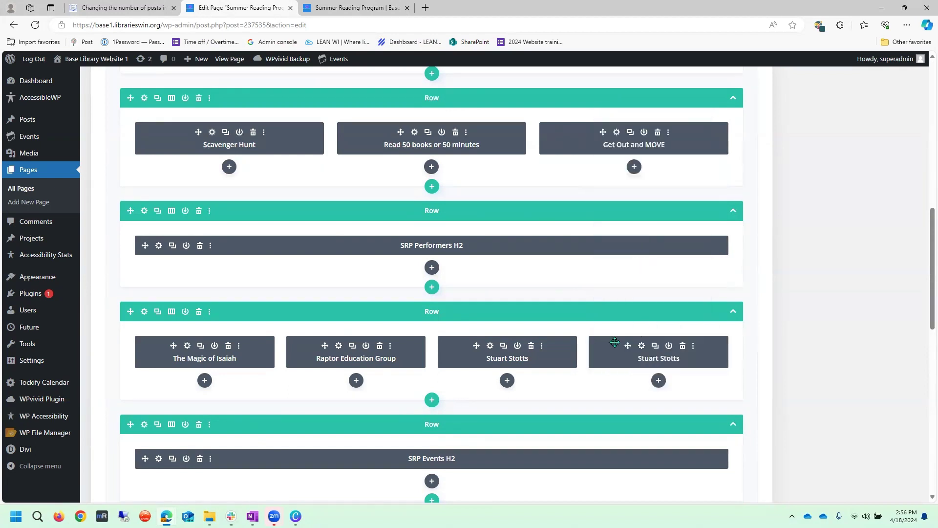
# Step: Try duplicating the storyteller module and moving the duplicate to the fourth column, and delete that extra copy
pyautogui.click(503, 346)
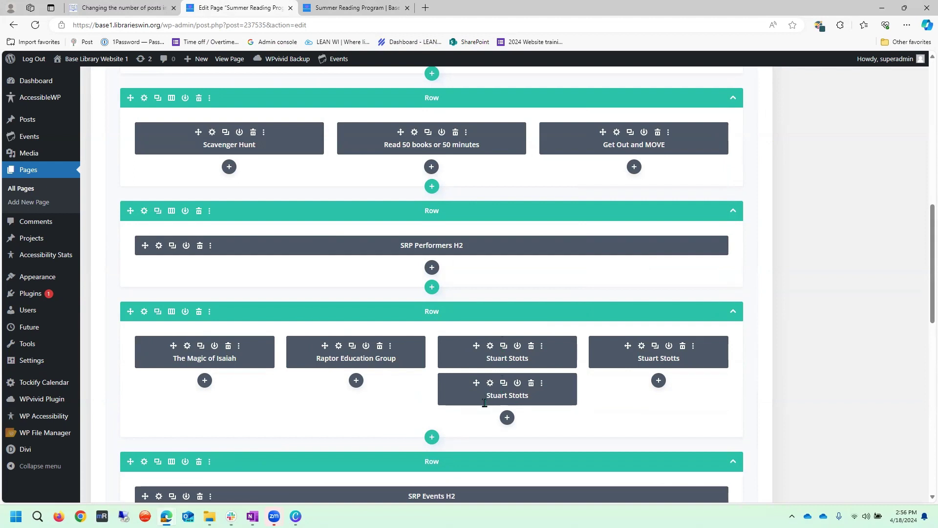
pyautogui.moveTo(477, 383); pyautogui.dragTo(631, 382)
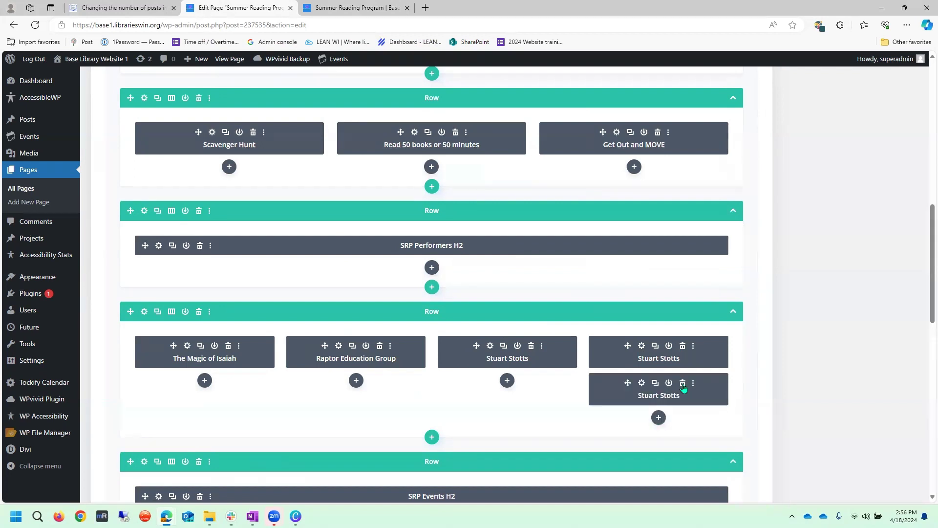
pyautogui.click(683, 385)
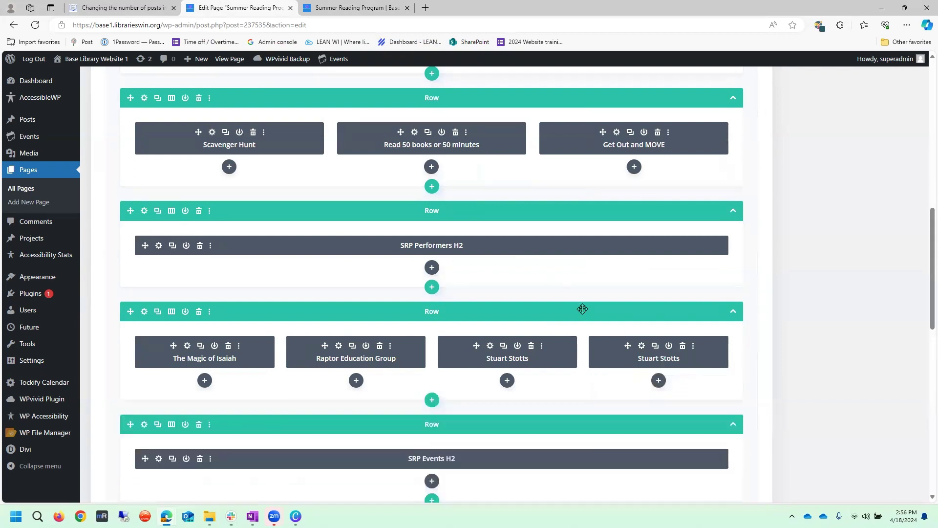
pyautogui.scroll(7, 335, 279)
pyautogui.scroll(-8, 290, 348)
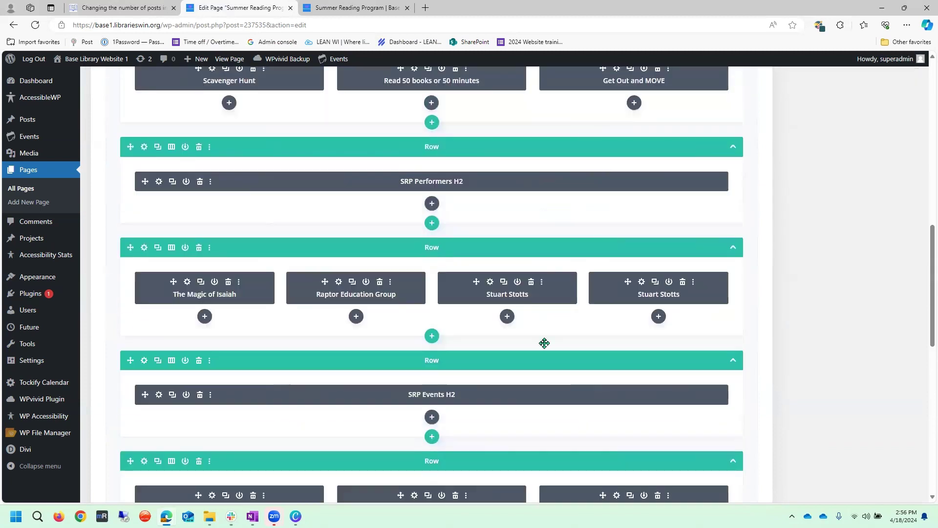
pyautogui.scroll(-2, 544, 343)
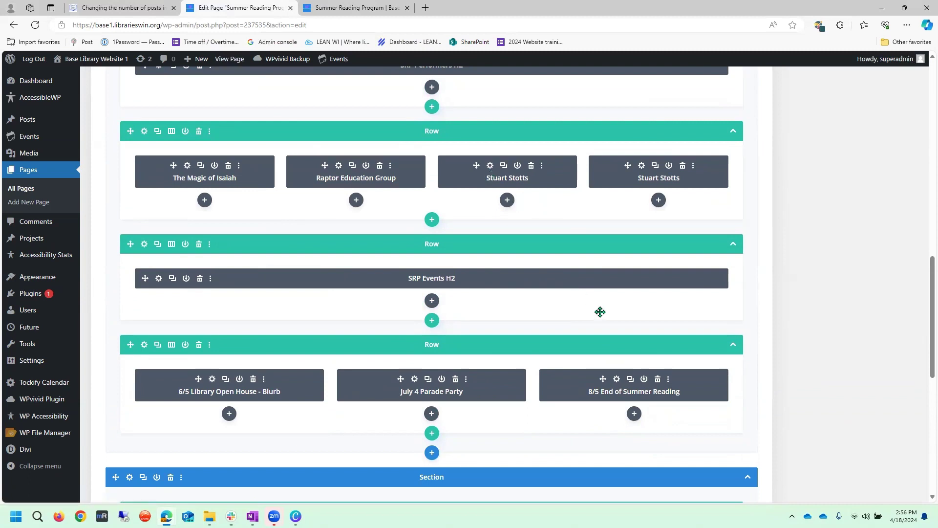
pyautogui.scroll(2, 601, 313)
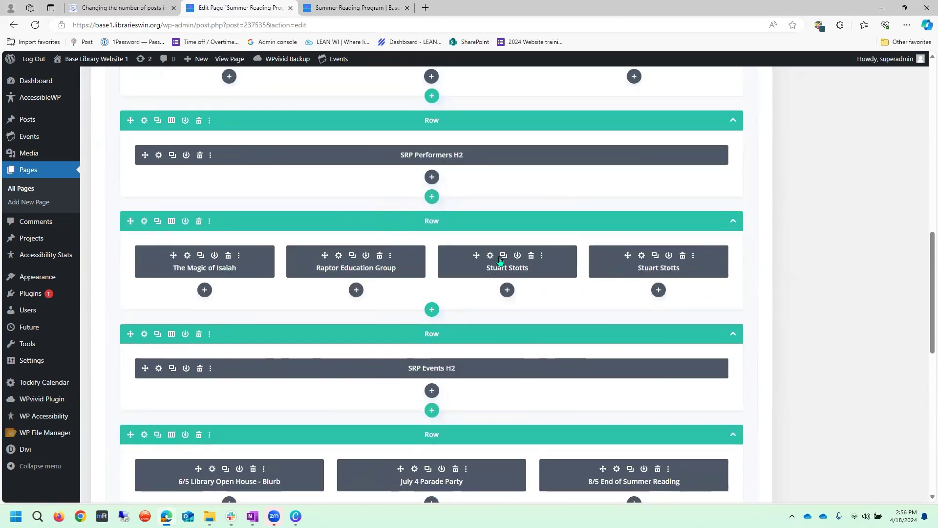
pyautogui.rightClick(556, 259)
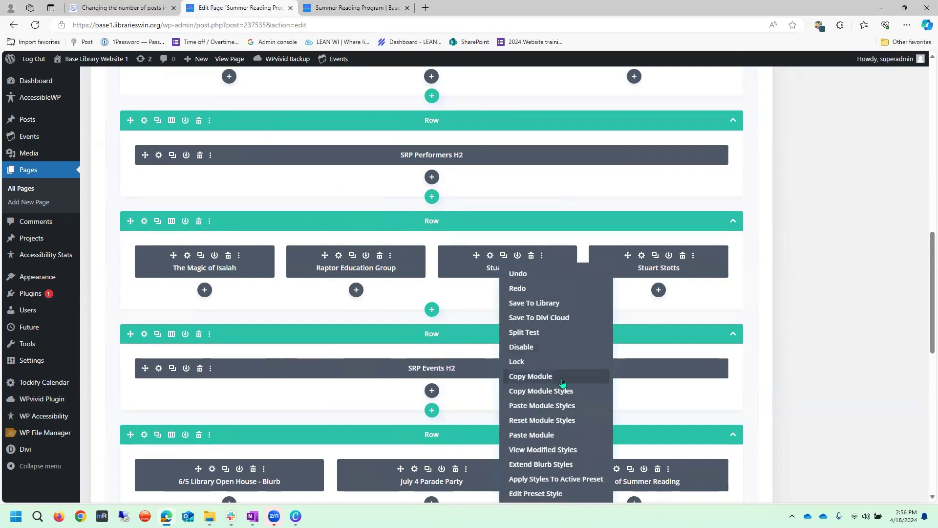
pyautogui.click(721, 299)
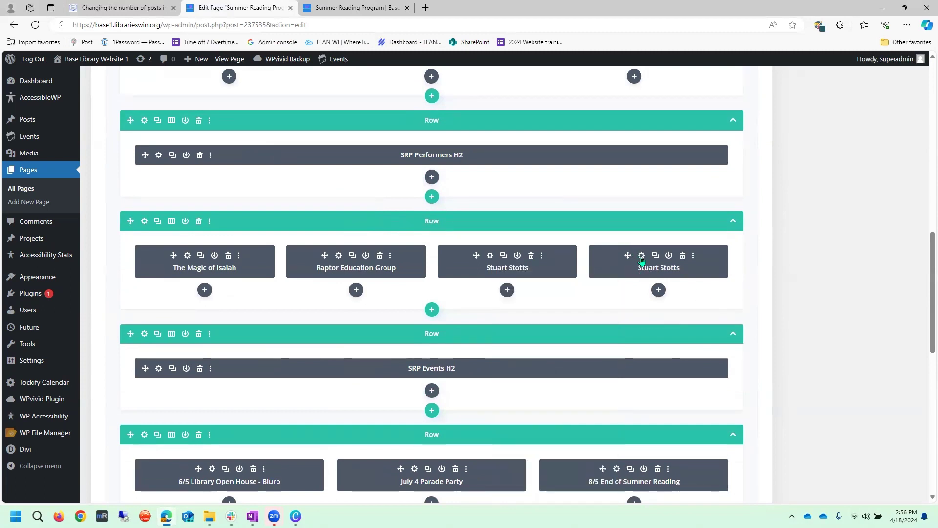
# Step: In the fourth performer blurb's settings, set the title to Face Painting and the date in the body to August 5
pyautogui.click(641, 257)
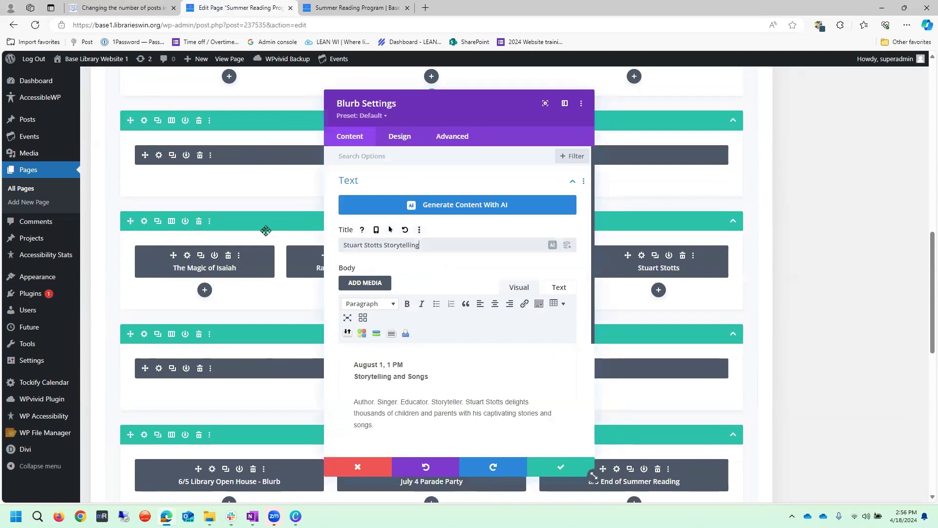
pyautogui.moveTo(421, 245); pyautogui.dragTo(342, 245)
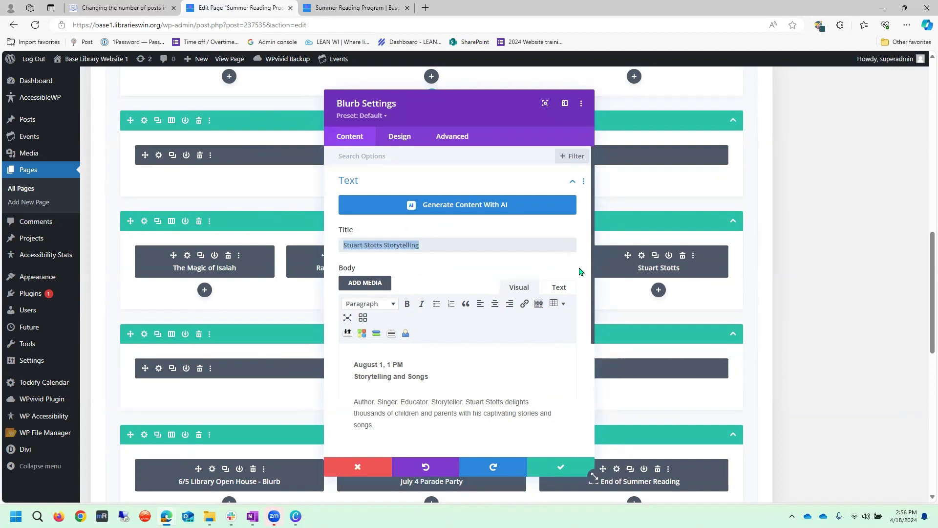
pyautogui.write('Face')
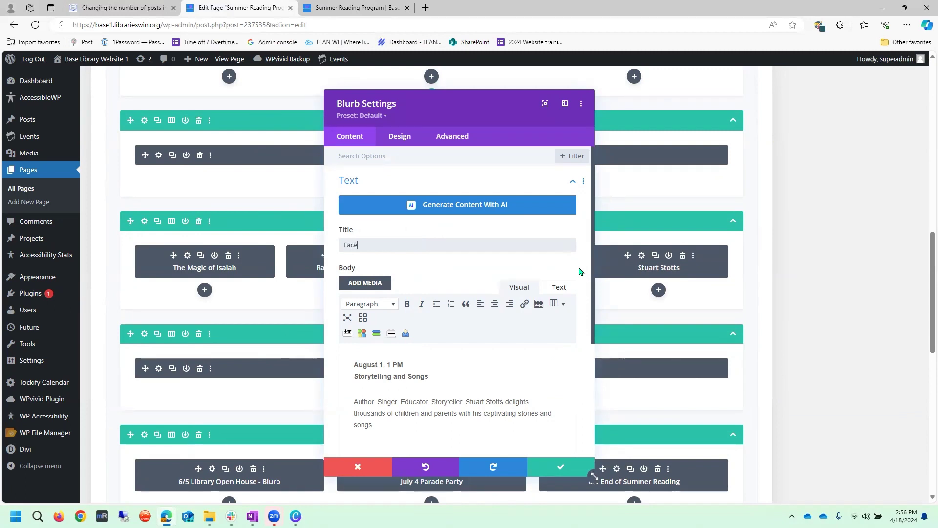
pyautogui.write(' Painting')
pyautogui.doubleClick(382, 364)
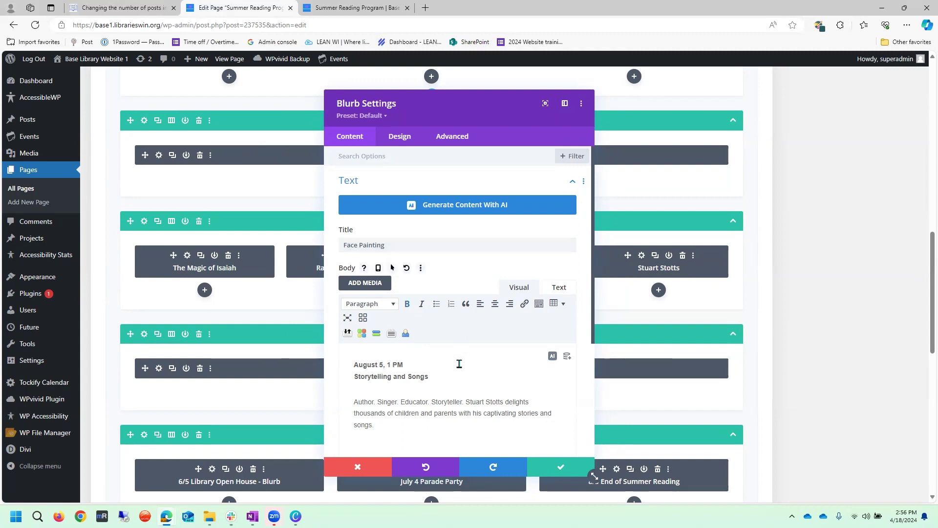
# Step: Replace the bold subtitle in the Face Painting blurb's body with Blue Pine High School Art Club
pyautogui.moveTo(443, 374); pyautogui.dragTo(336, 379)
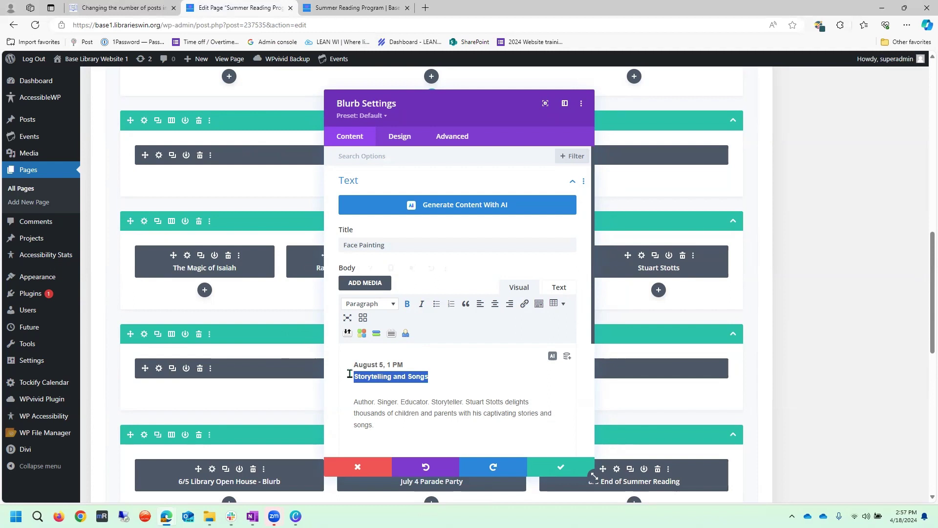
pyautogui.press('BackSpace')
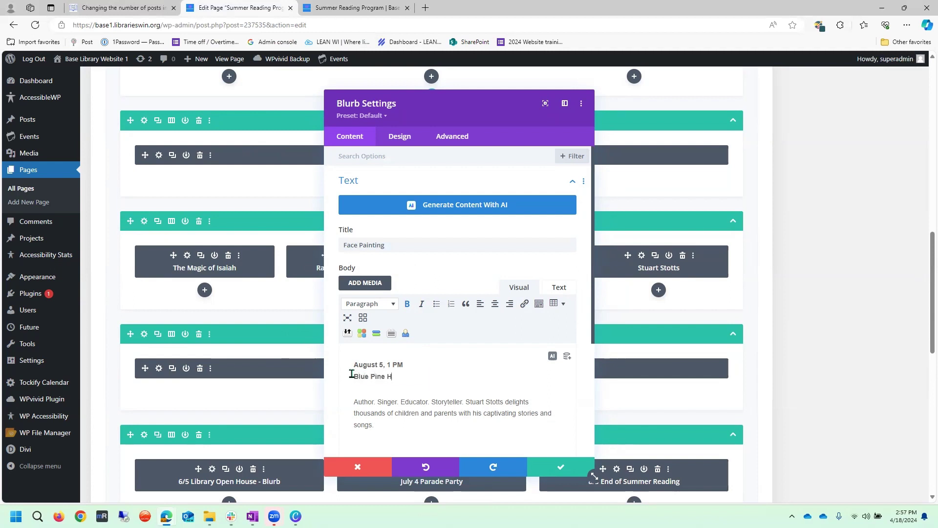
pyautogui.write('Blue Pine High School Art Club')
# Step: Replace the description paragraph in the blurb's body with "Face painting by your local high school artists!"
pyautogui.moveTo(387, 425); pyautogui.dragTo(311, 419)
pyautogui.write('Face')
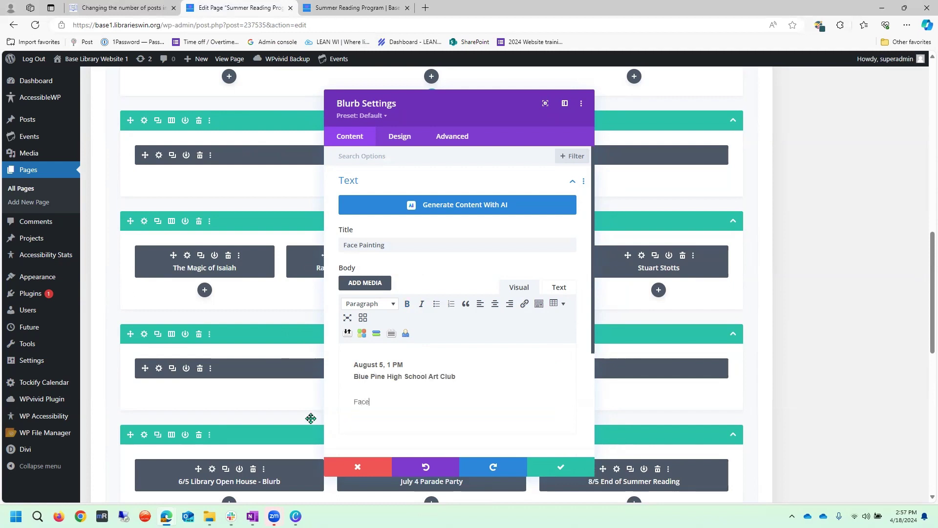
pyautogui.write(' painting by your local high school artists')
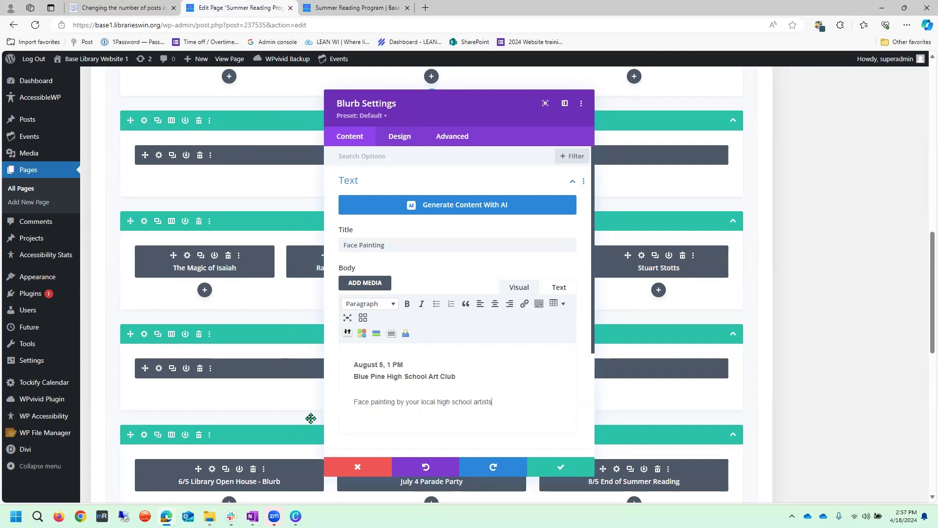
pyautogui.write('! Donatio')
pyautogui.press('BackSpace')
pyautogui.press('BackSpace')
pyautogui.press('BackSpace')
pyautogui.press('BackSpace')
pyautogui.press('BackSpace')
pyautogui.press('BackSpace')
pyautogui.press('BackSpace')
pyautogui.press('BackSpace')
pyautogui.press('BackSpace')
pyautogui.press('BackSpace')
pyautogui.press('BackSpace')
# Step: Replace the blurb's storyteller photo with Summer-Reading-Program-Slogan-image.png from the media library
pyautogui.scroll(-3, 488, 416)
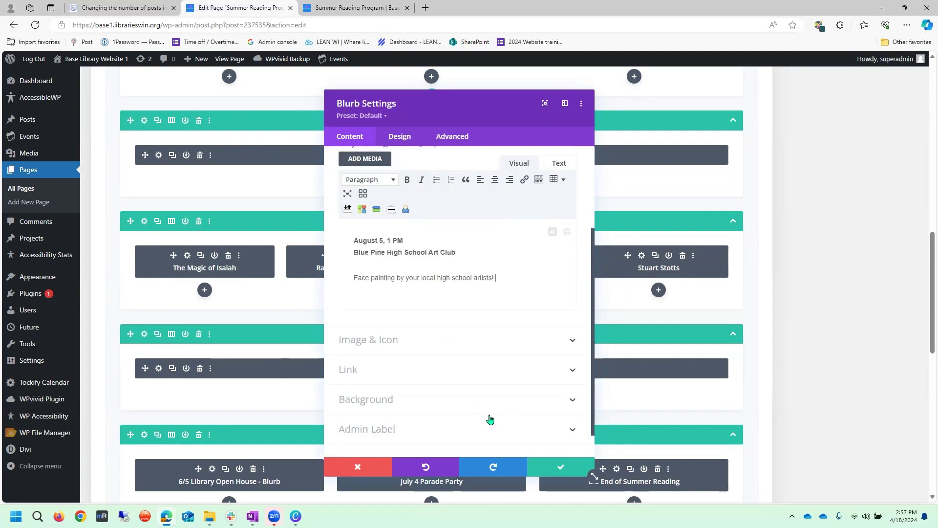
pyautogui.click(396, 340)
pyautogui.moveTo(511, 248)
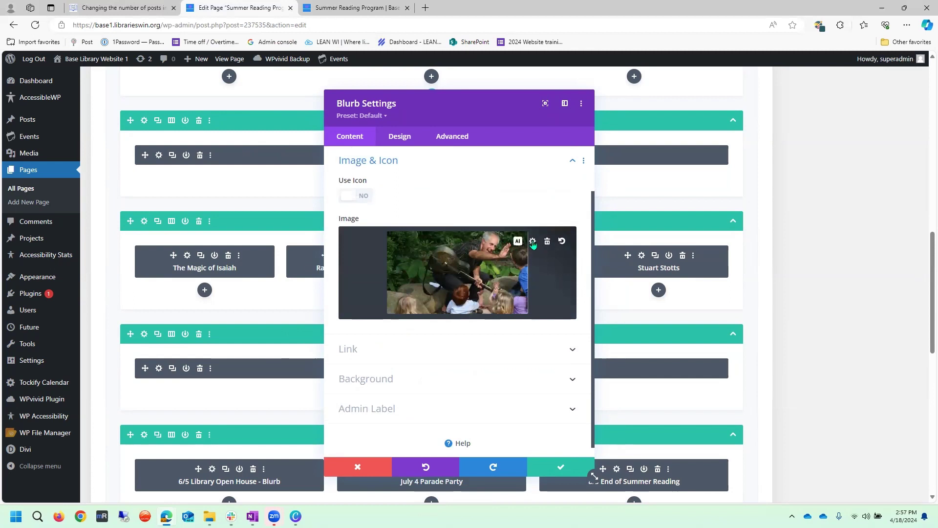
pyautogui.click(548, 241)
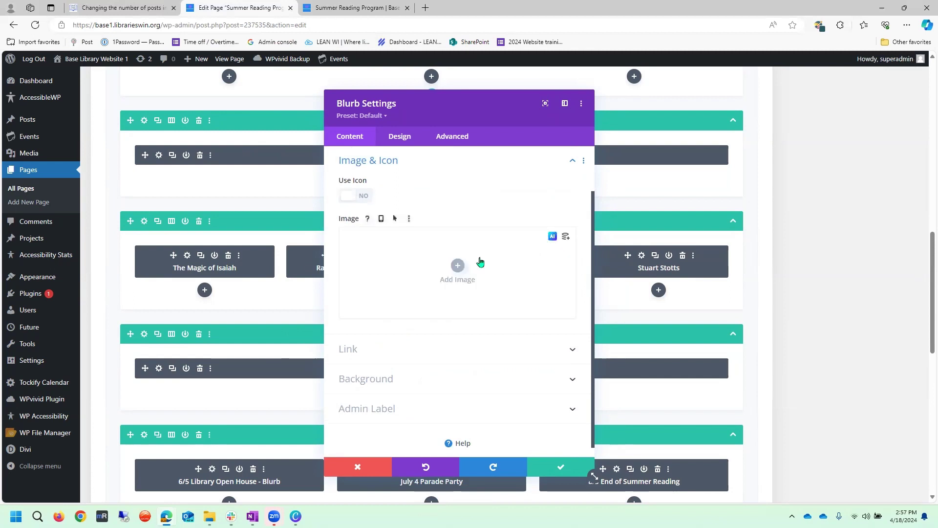
pyautogui.click(459, 268)
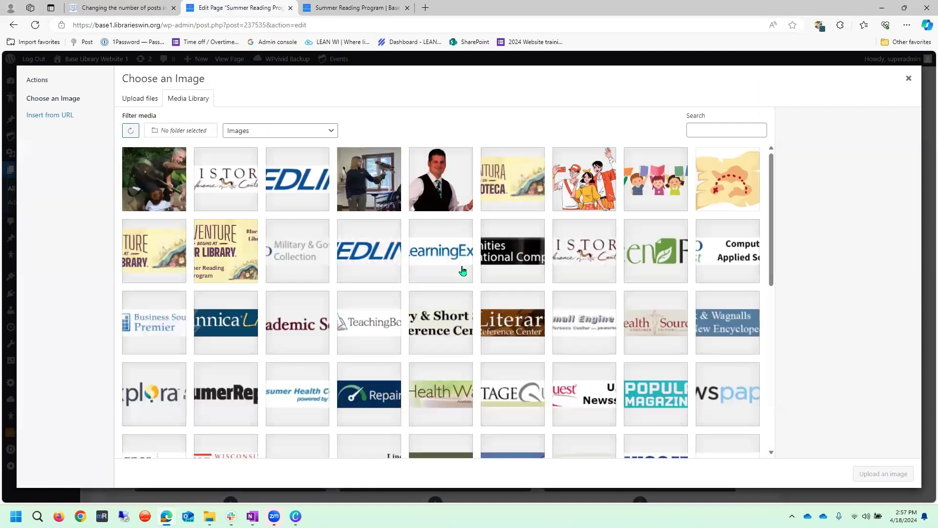
pyautogui.scroll(-8, 464, 304)
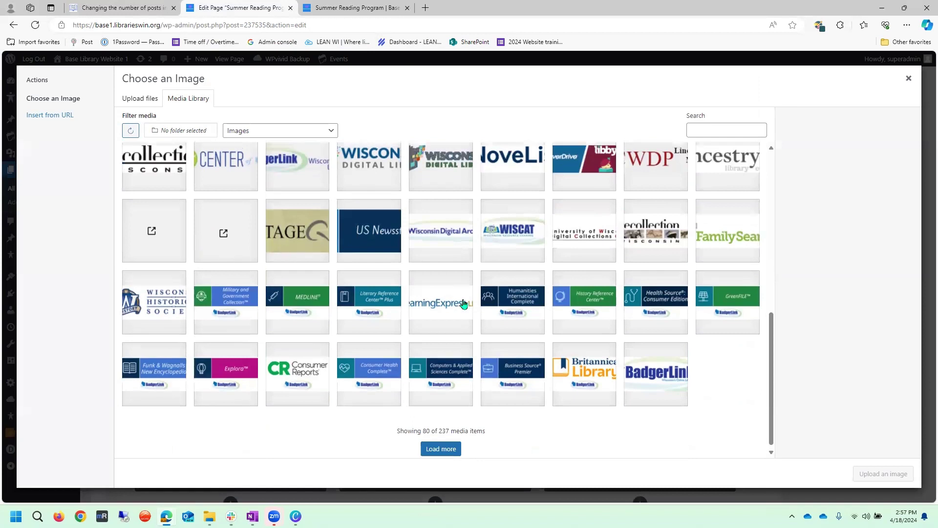
pyautogui.scroll(12, 464, 304)
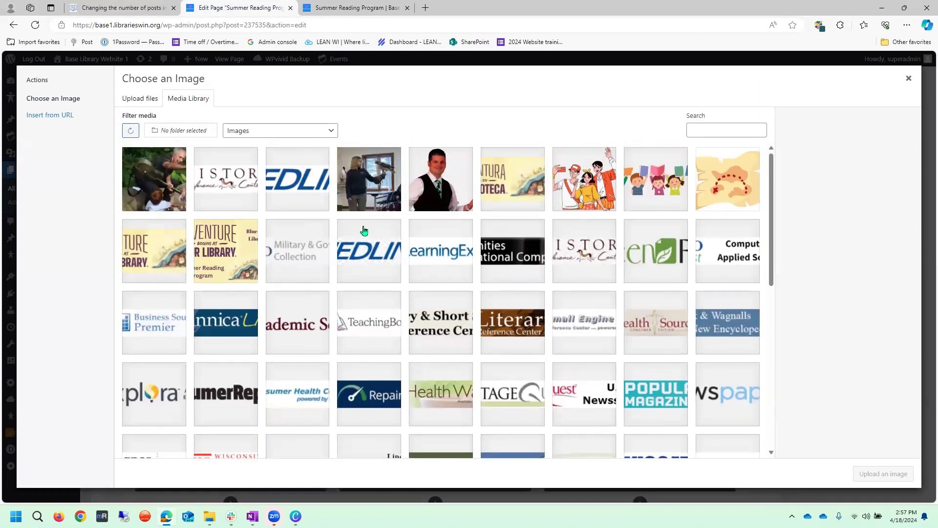
pyautogui.click(249, 256)
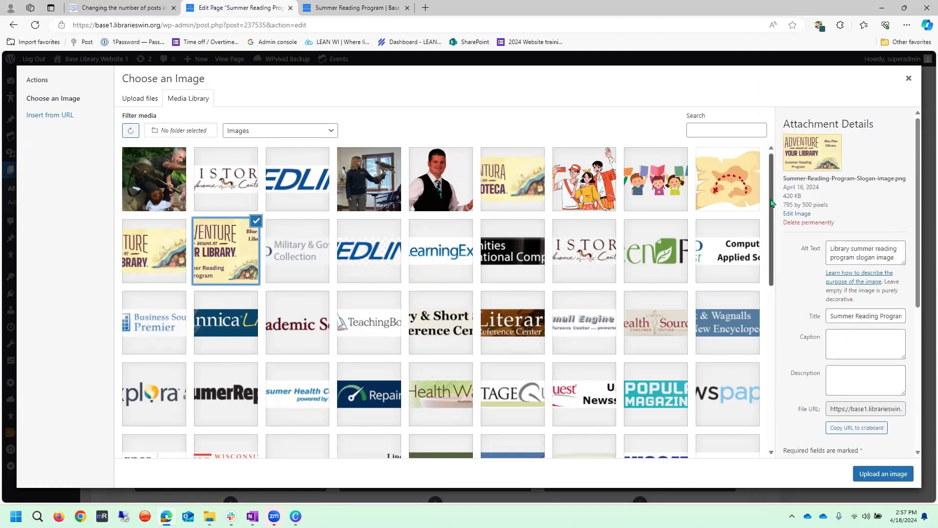
pyautogui.moveTo(781, 210); pyautogui.dragTo(839, 209)
pyautogui.click(840, 209)
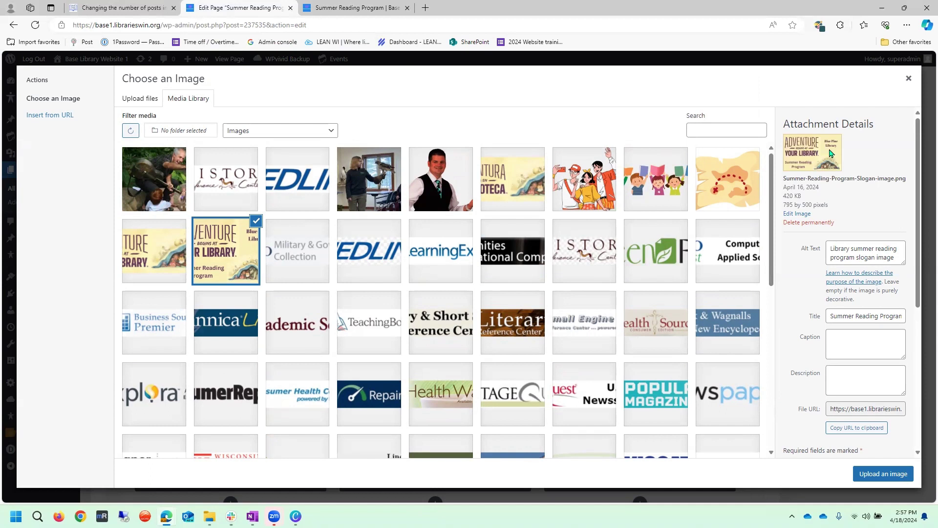
pyautogui.click(894, 473)
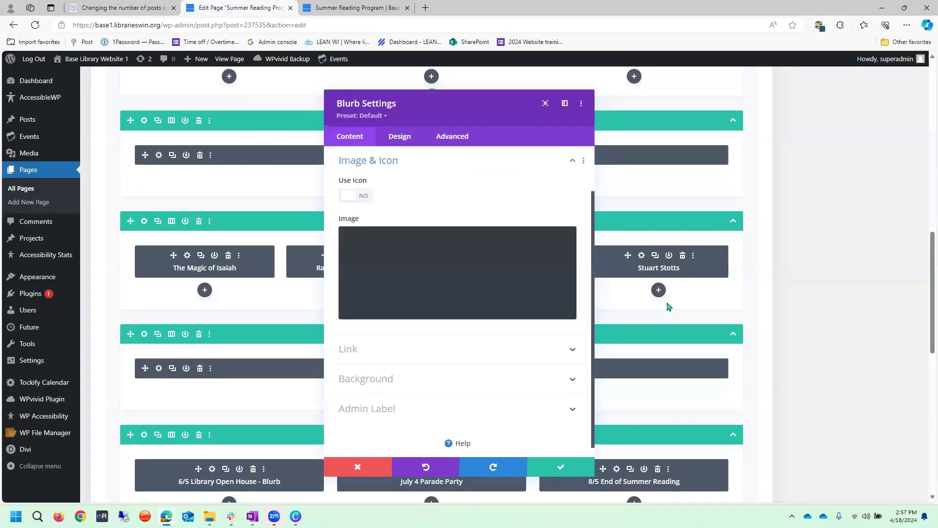
# Step: Set the blurb's admin label to Face Painting and save the module settings
pyautogui.scroll(-1, 504, 284)
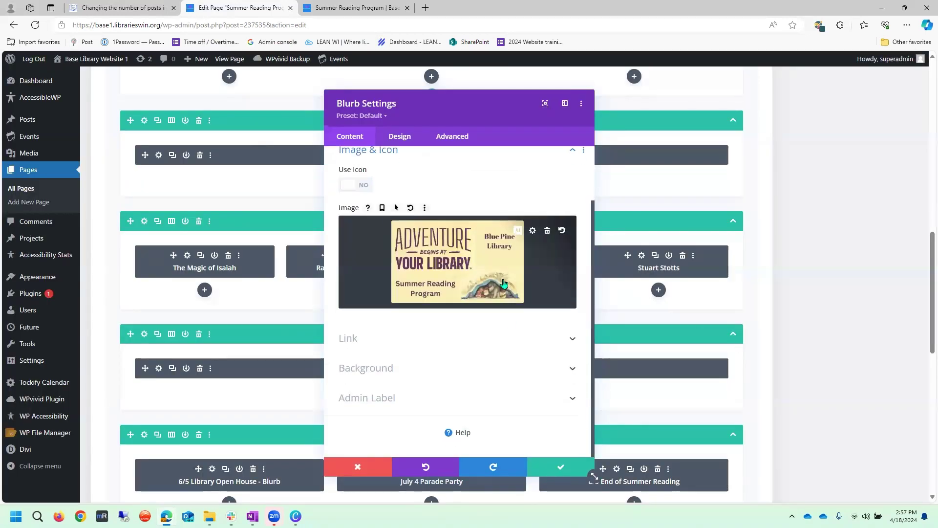
pyautogui.click(380, 399)
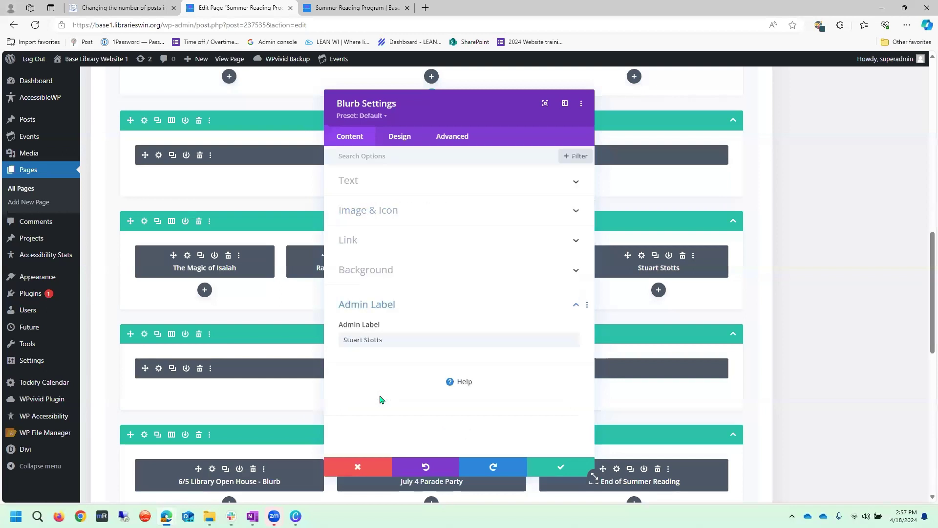
pyautogui.tripleClick(350, 340)
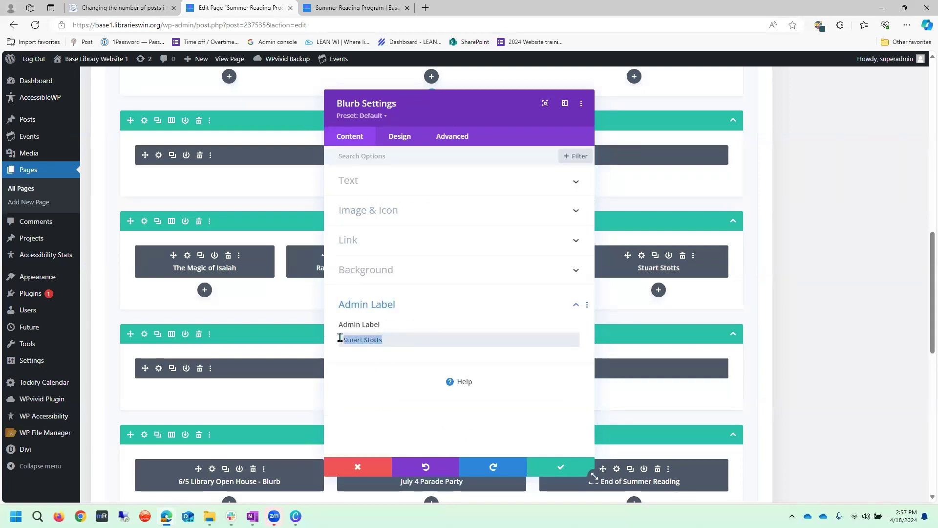
pyautogui.write('Face Painting')
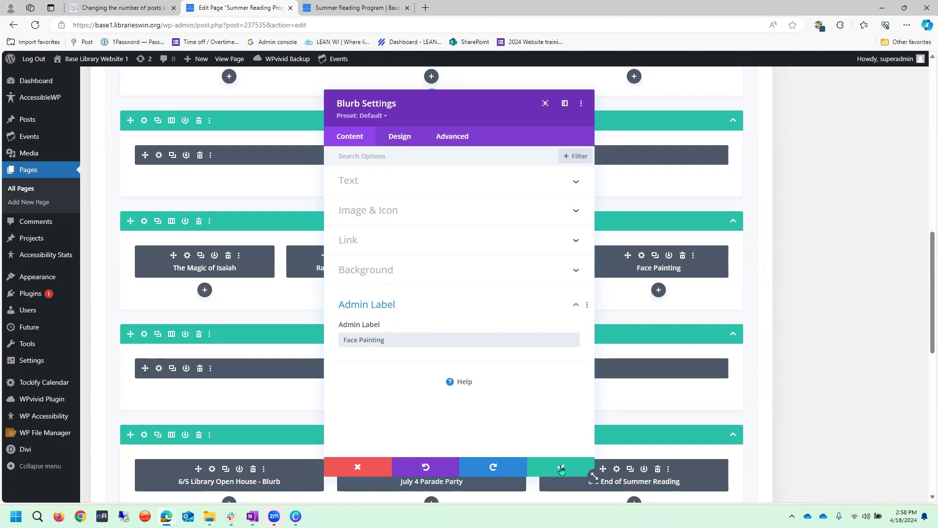
pyautogui.click(561, 470)
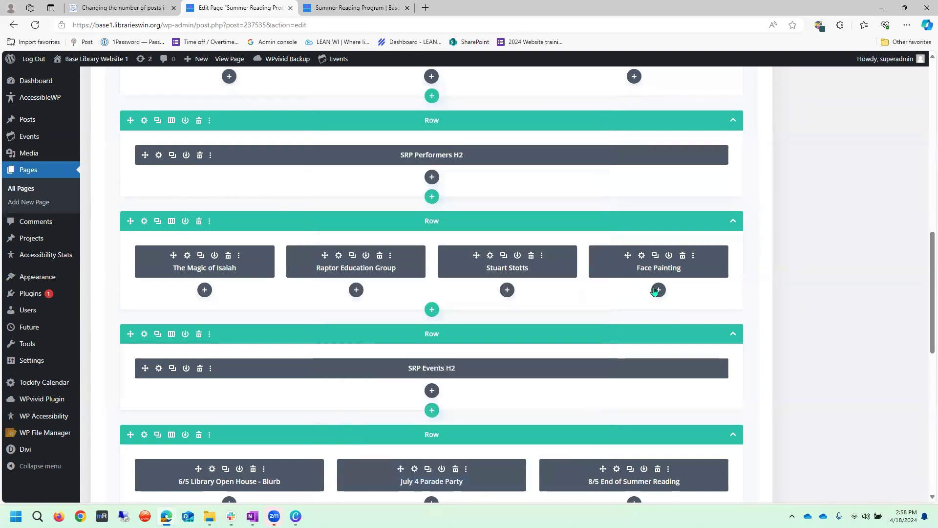
# Step: Update the page and review the four performer blurbs on the published Summer Reading Program page
pyautogui.scroll(10, 656, 357)
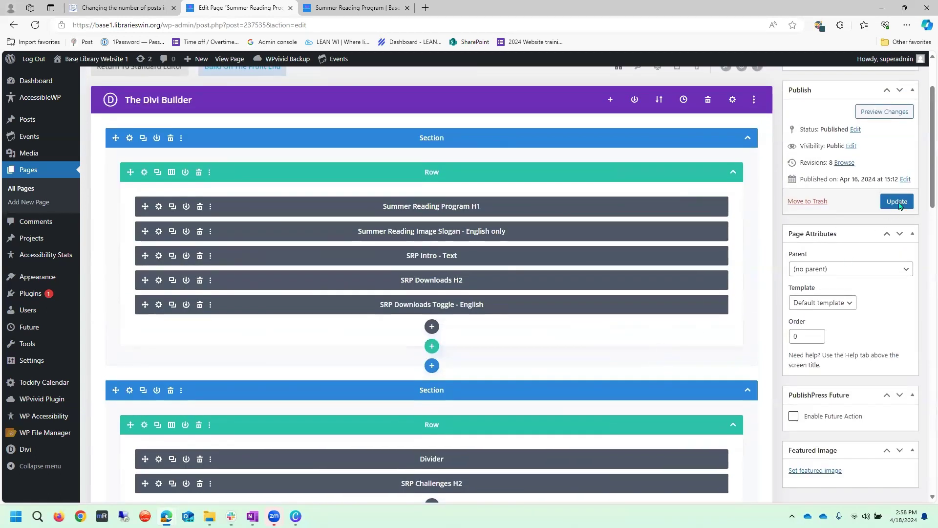
pyautogui.click(899, 203)
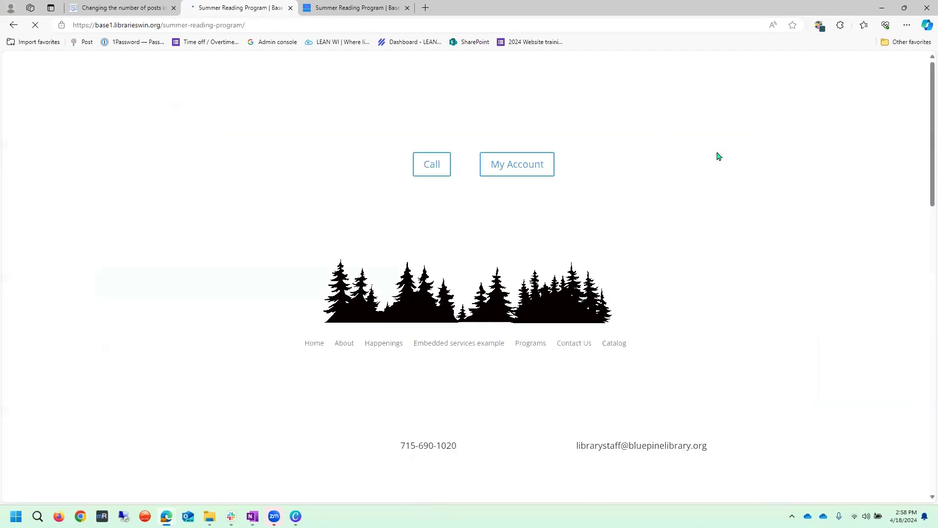
pyautogui.scroll(-10, 717, 153)
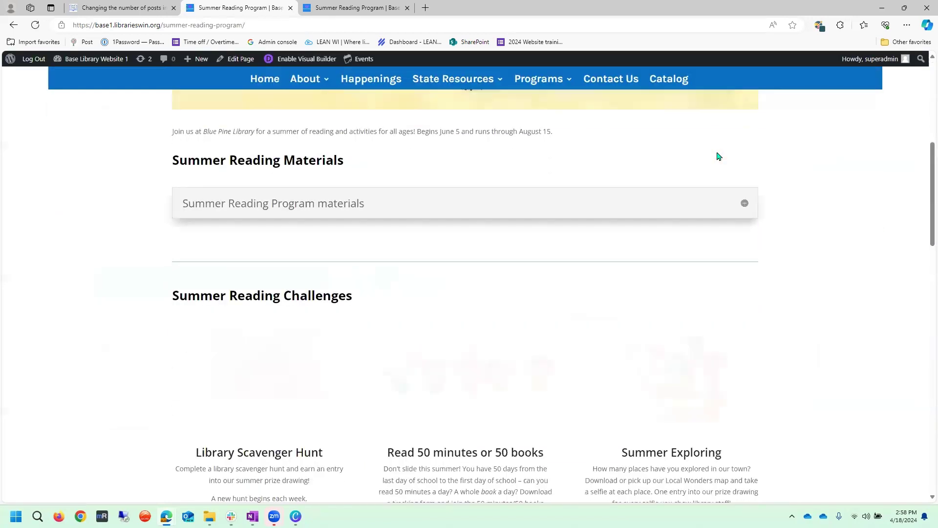
pyautogui.scroll(3, 213, 278)
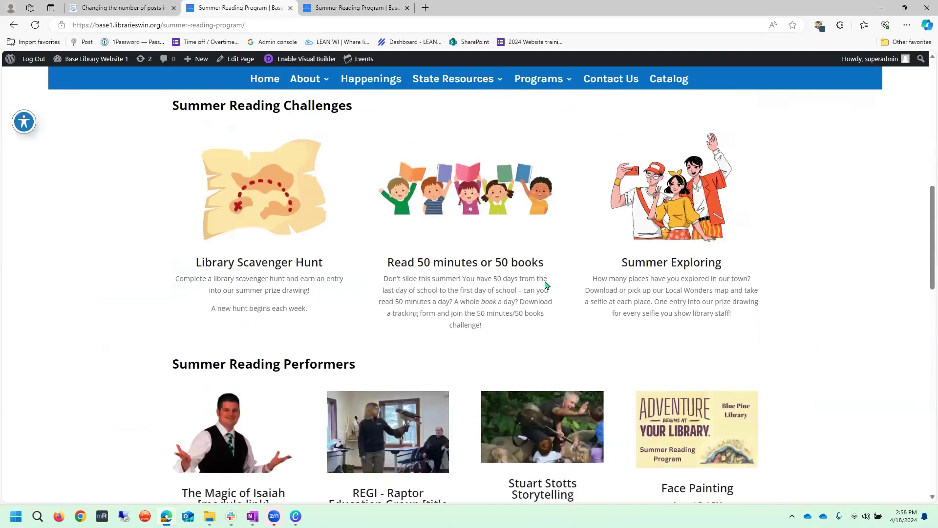
pyautogui.scroll(-2, 546, 285)
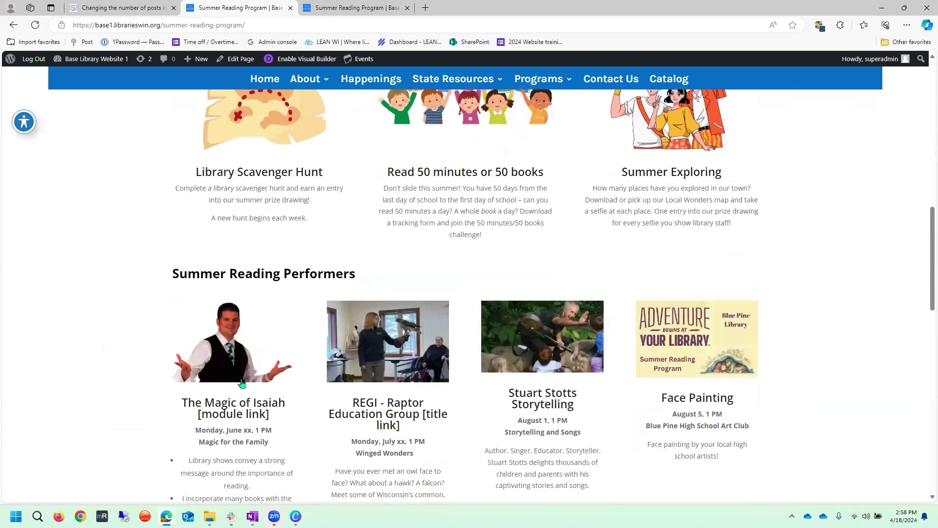
pyautogui.scroll(-2, 288, 386)
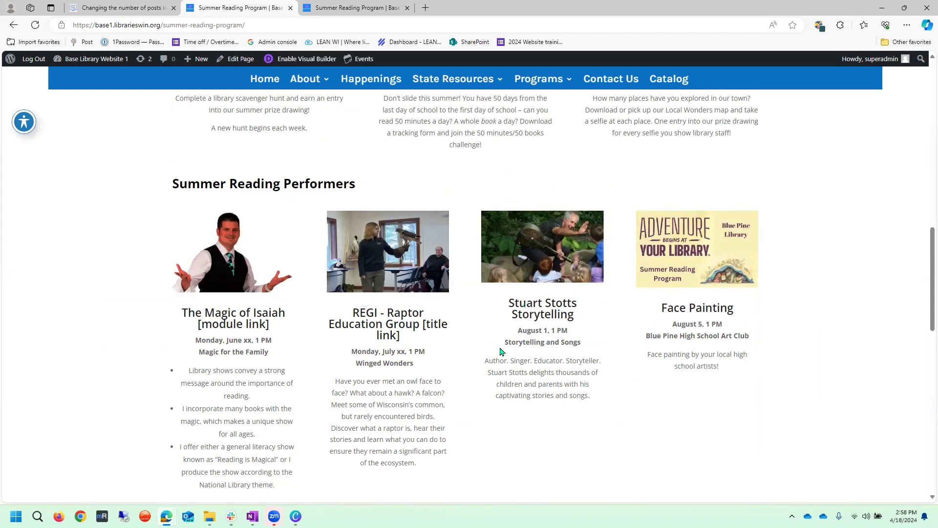
pyautogui.scroll(4, 500, 351)
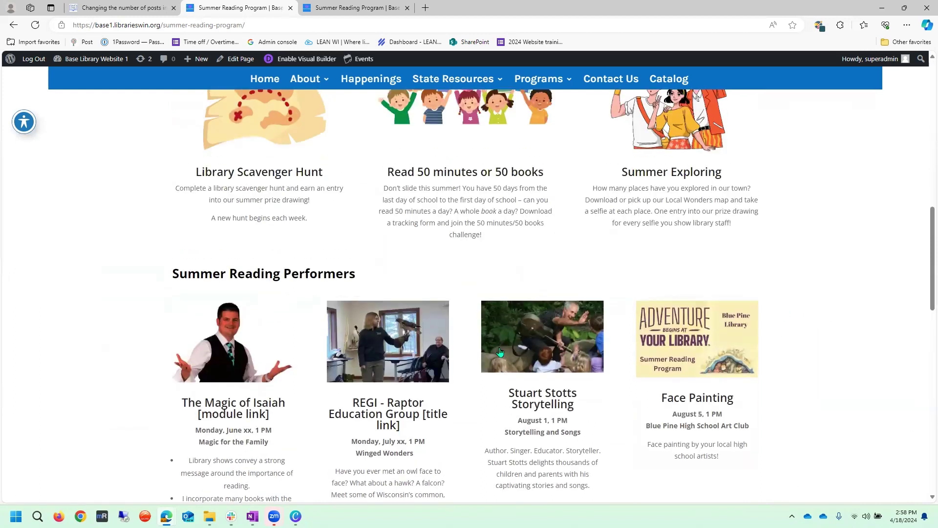
pyautogui.scroll(-2, 670, 368)
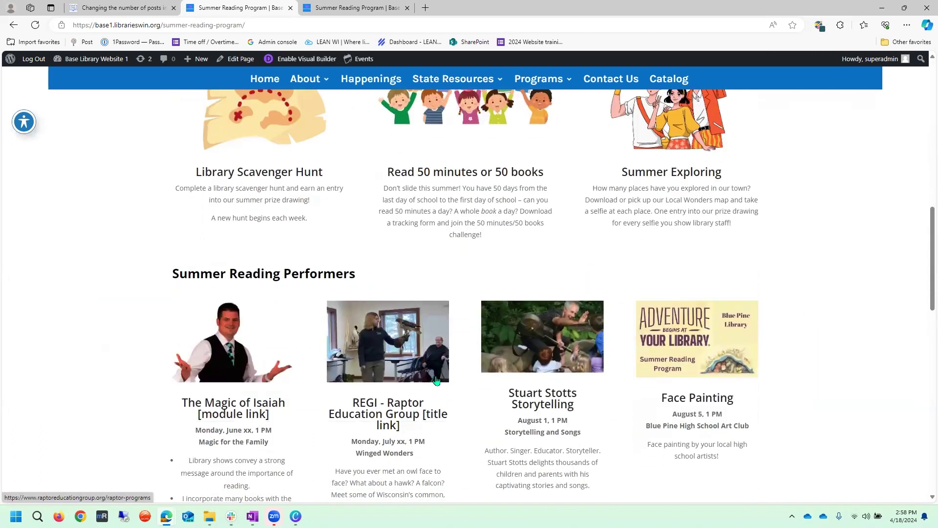
pyautogui.scroll(-5, 413, 408)
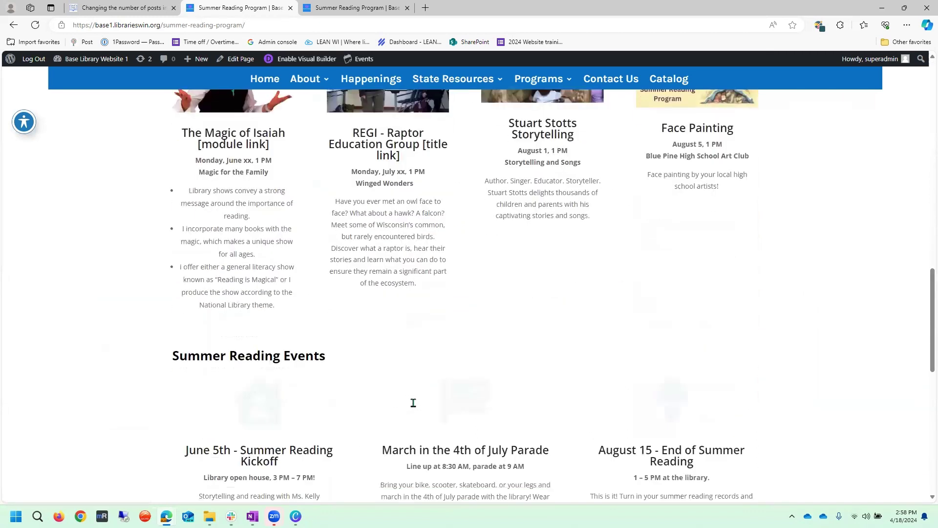
pyautogui.scroll(2, 413, 407)
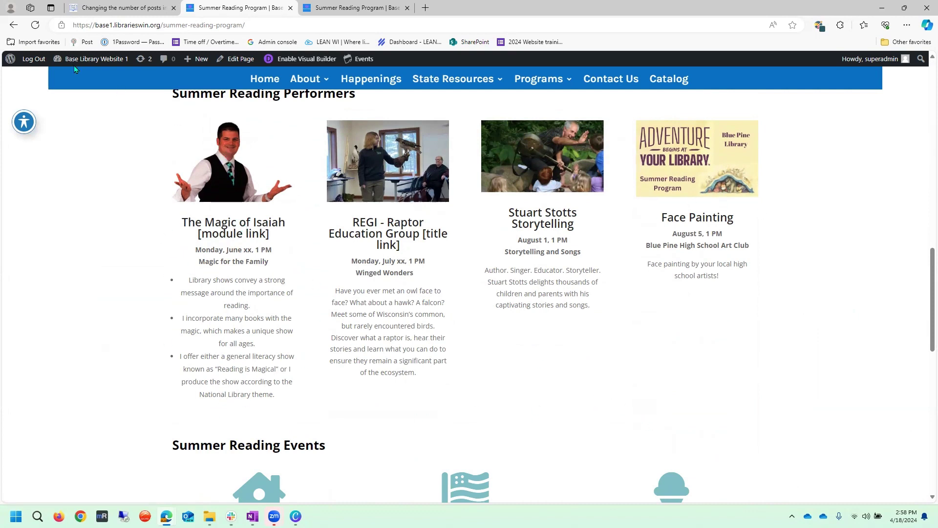
# Step: Reopen the Summer Reading Program page for editing and look through the column layout choices for the performers row
pyautogui.click(236, 58)
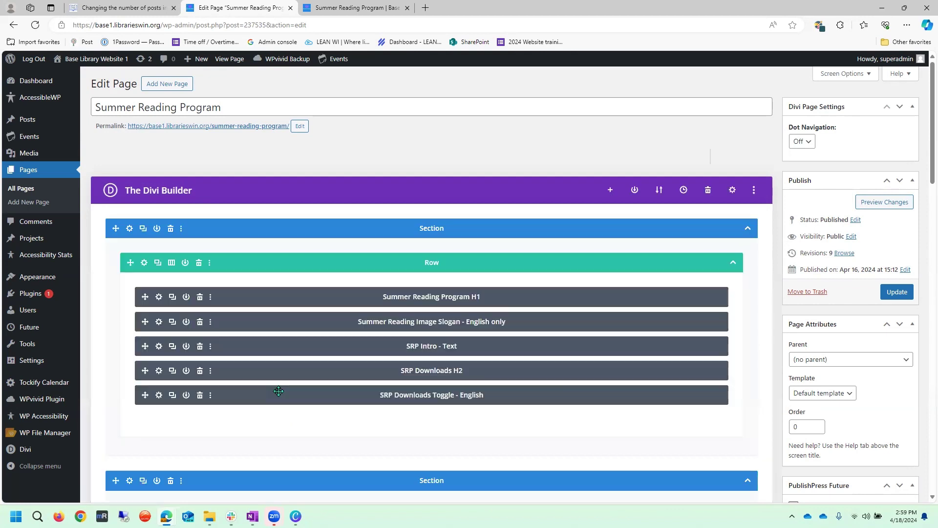
pyautogui.scroll(-9, 272, 387)
pyautogui.scroll(-8, 272, 387)
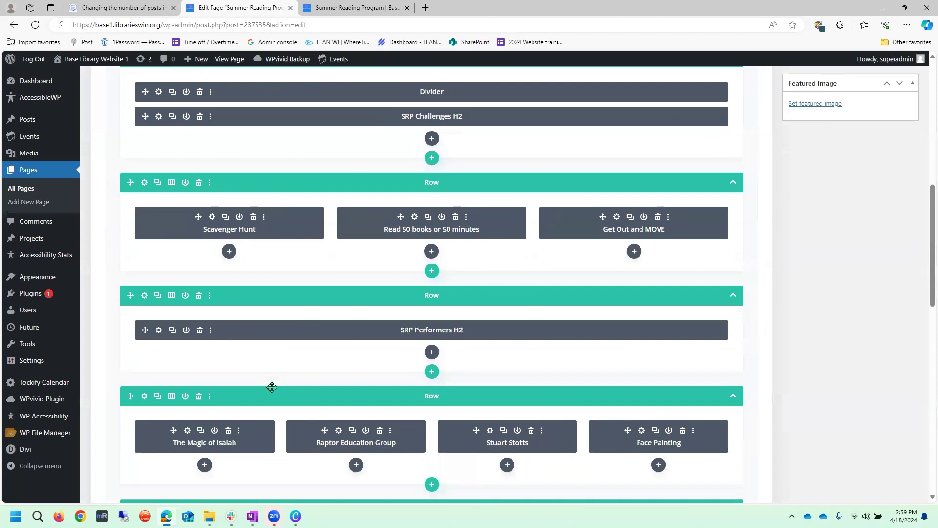
pyautogui.scroll(2, 272, 386)
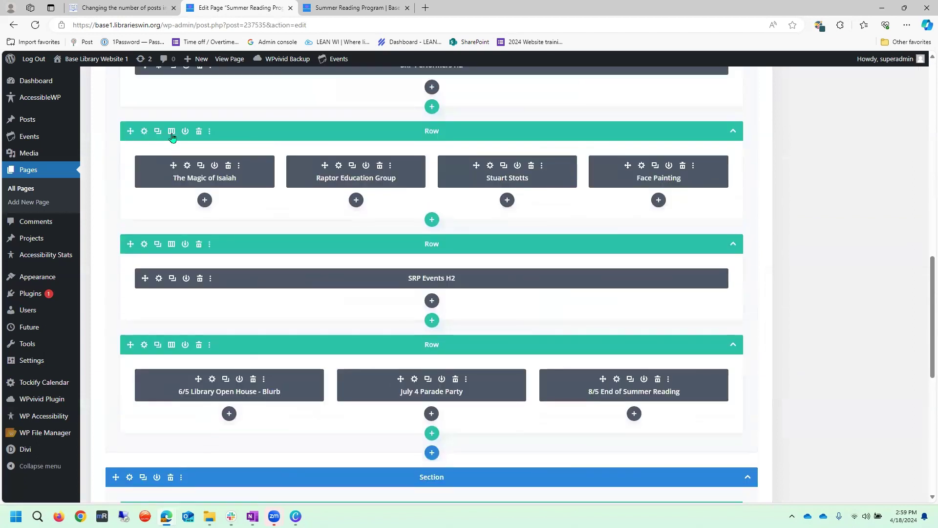
pyautogui.click(171, 131)
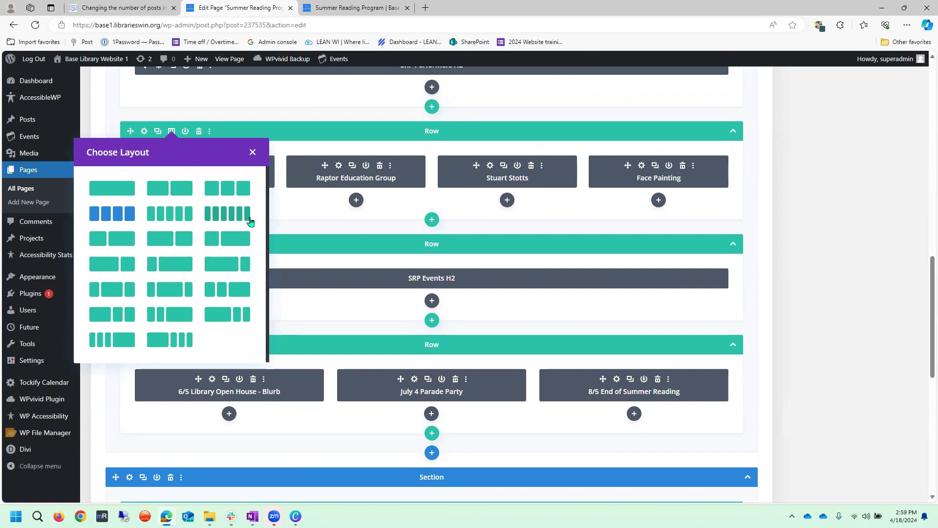
pyautogui.click(252, 152)
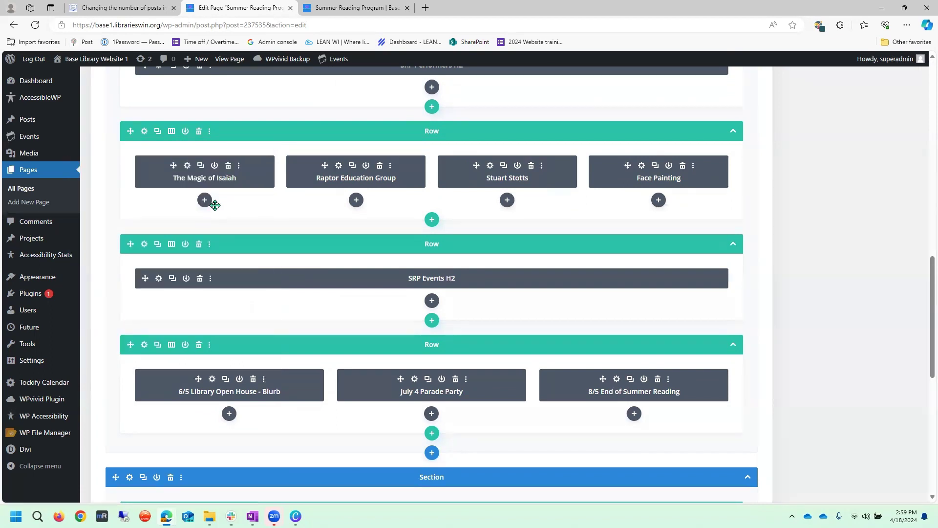
# Step: Duplicate the four-column performers row and open the published page in a separate browser tab
pyautogui.click(157, 132)
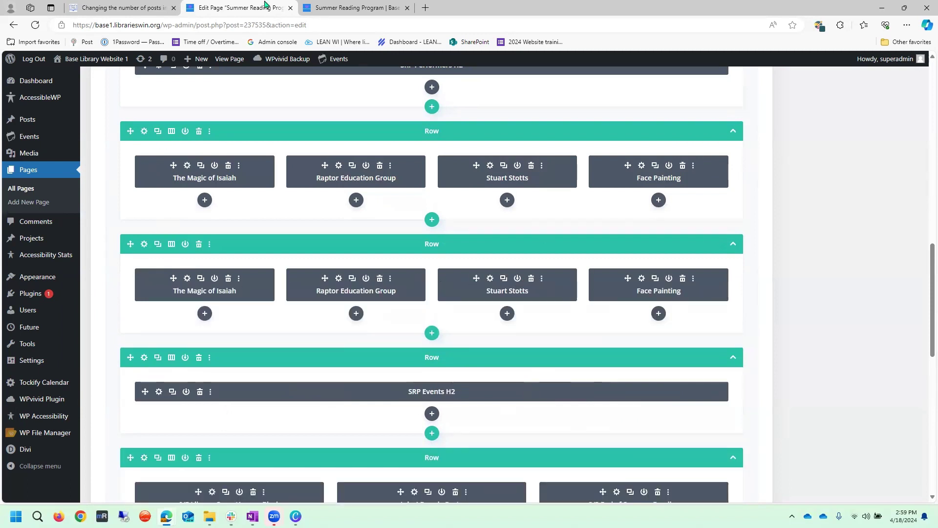
pyautogui.rightClick(224, 63)
pyautogui.click(247, 70)
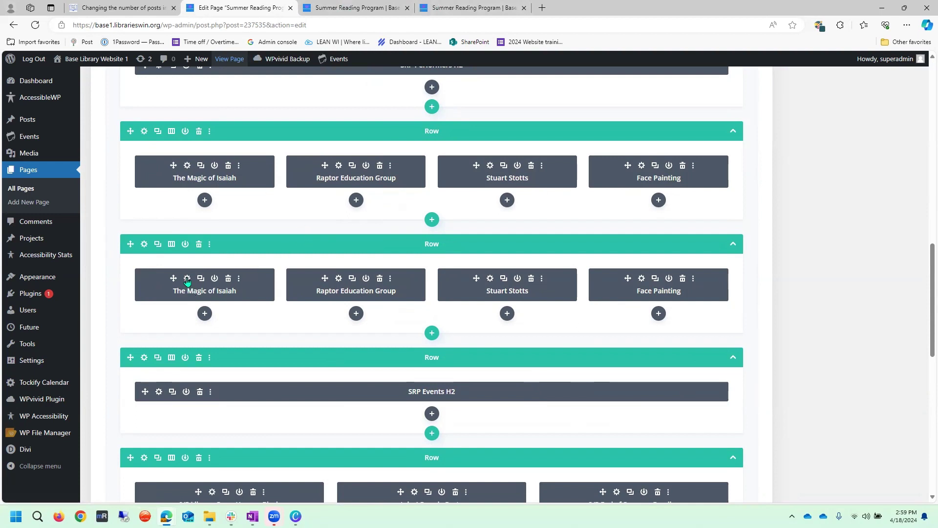
# Step: Give the duplicated row three equal columns, moving The Magic of Isaiah under its original above, Raptor Education Group to column one and Face Painting to column two
pyautogui.click(170, 245)
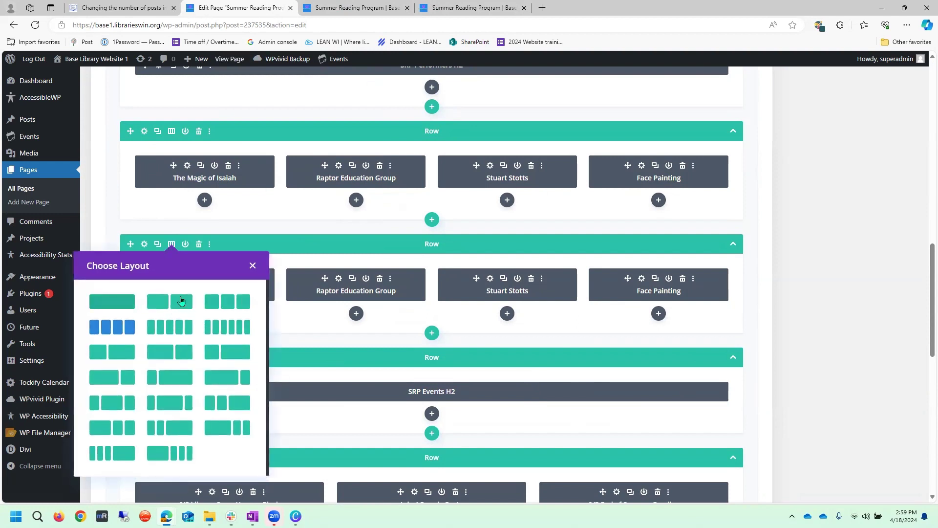
pyautogui.click(227, 302)
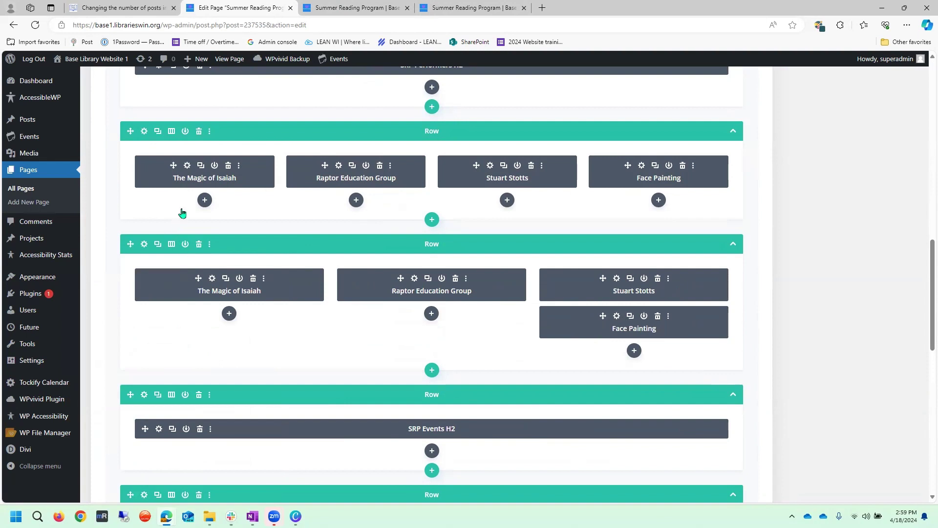
pyautogui.moveTo(205, 205)
pyautogui.mouseDown()
pyautogui.moveTo(195, 202)
pyautogui.moveTo(204, 202)
pyautogui.mouseUp()
pyautogui.moveTo(196, 276); pyautogui.dragTo(566, 330)
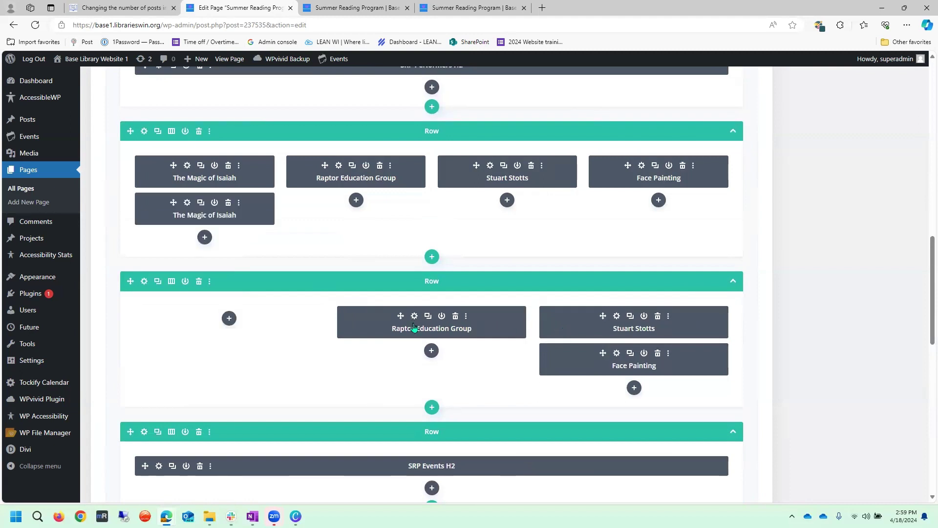
pyautogui.moveTo(401, 319); pyautogui.dragTo(579, 330)
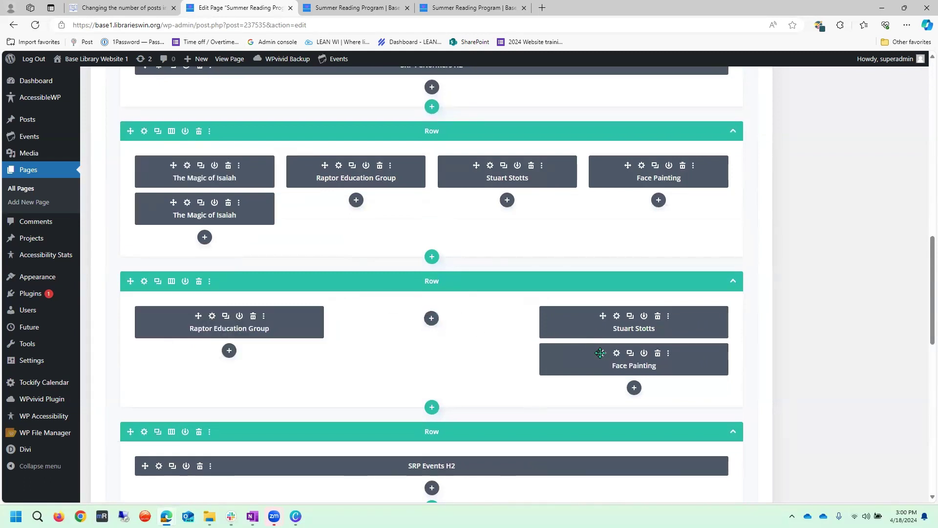
pyautogui.moveTo(409, 320)
pyautogui.mouseDown()
pyautogui.moveTo(423, 299)
pyautogui.moveTo(417, 312)
pyautogui.mouseUp()
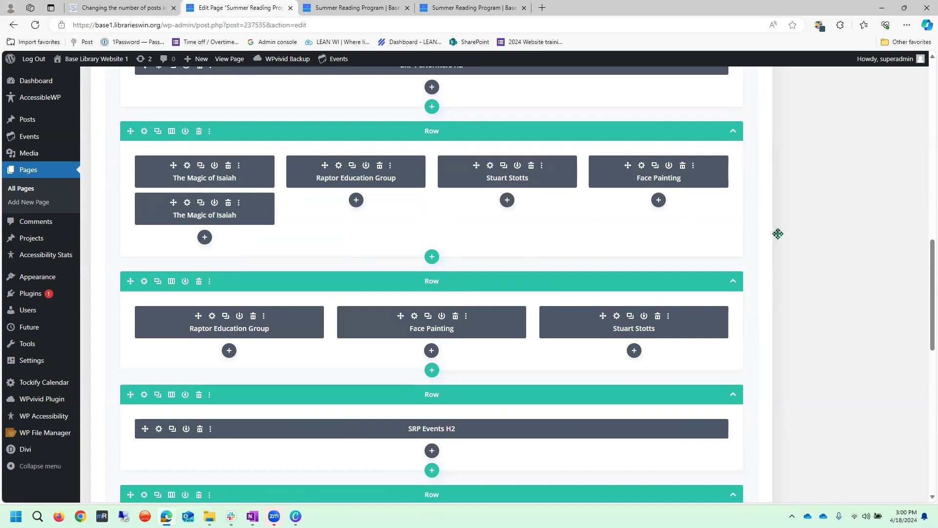
# Step: Preview the page changes and examine how the stacked Magic of Isaiah blurb and the three-column row below it are laid out
pyautogui.scroll(10, 777, 232)
pyautogui.click(899, 207)
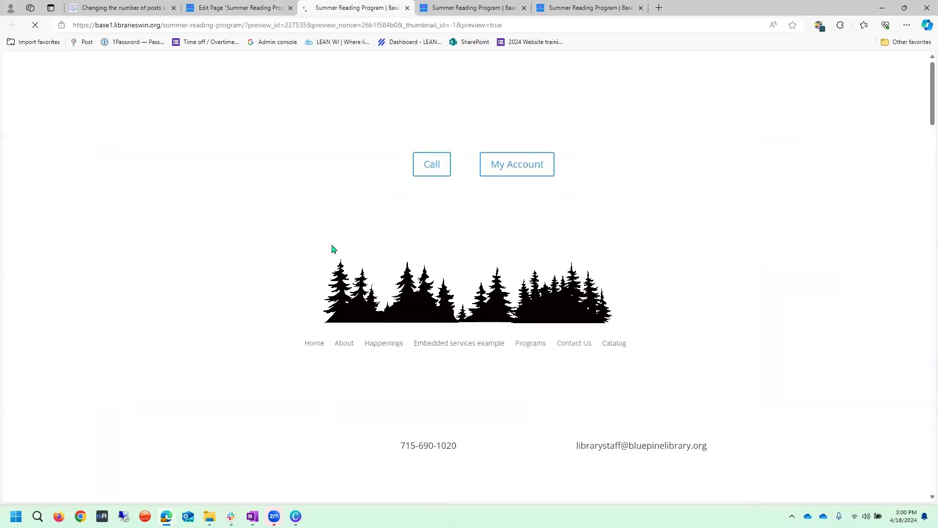
pyautogui.scroll(-15, 332, 252)
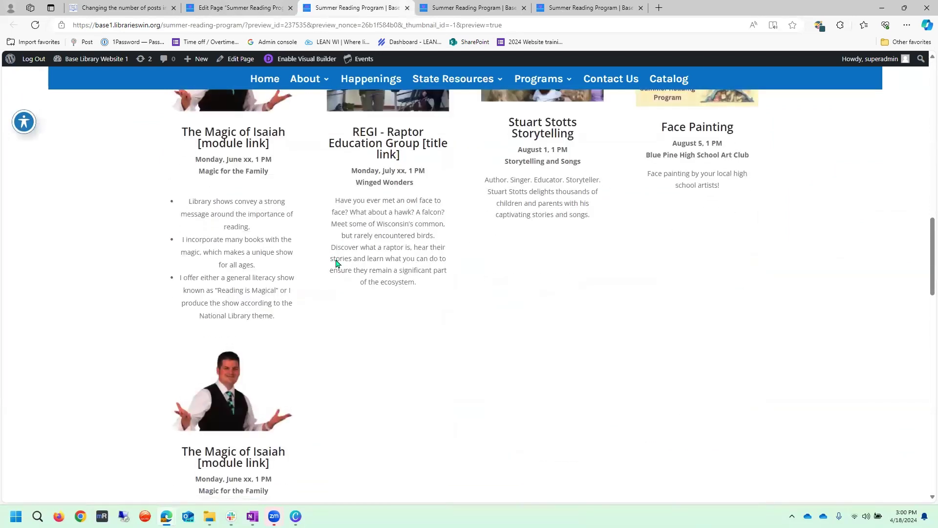
pyautogui.scroll(-5, 270, 342)
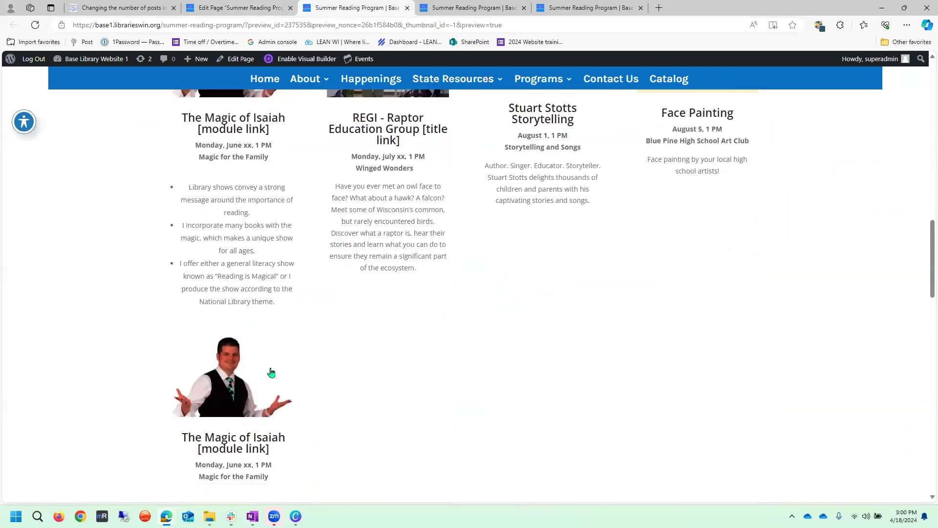
pyautogui.scroll(1, 240, 225)
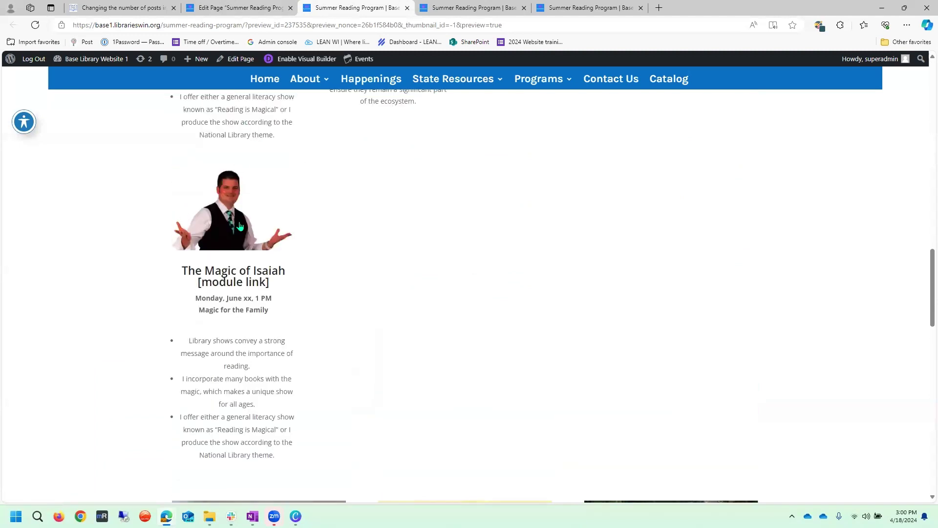
pyautogui.scroll(4, 410, 212)
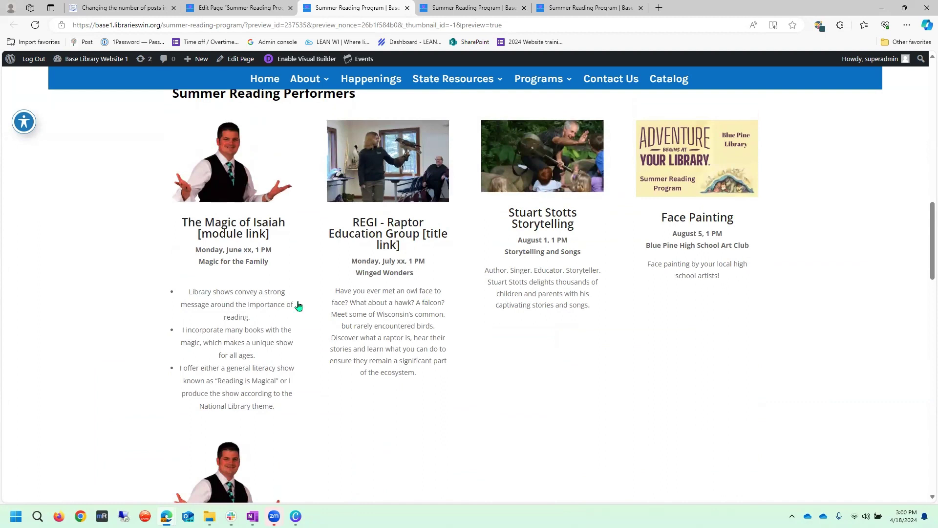
pyautogui.scroll(-4, 298, 306)
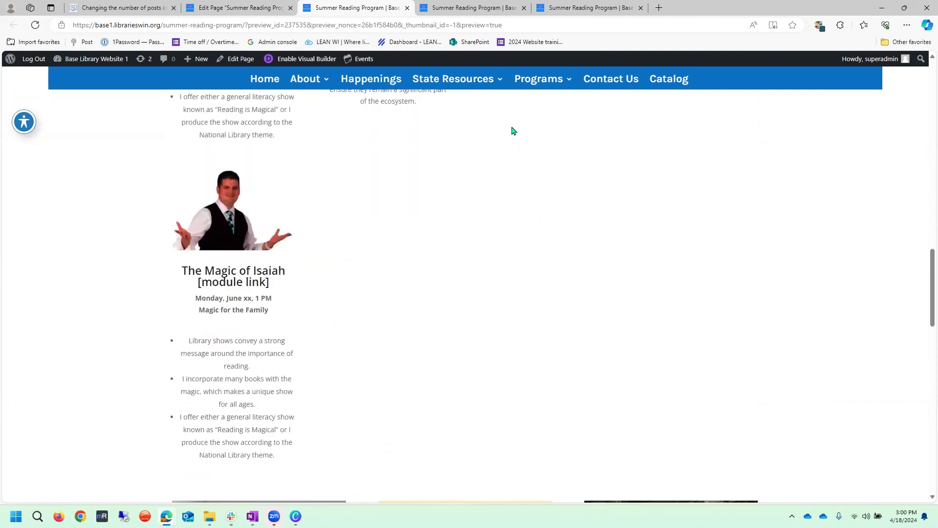
pyautogui.scroll(-7, 654, 288)
pyautogui.scroll(4, 654, 287)
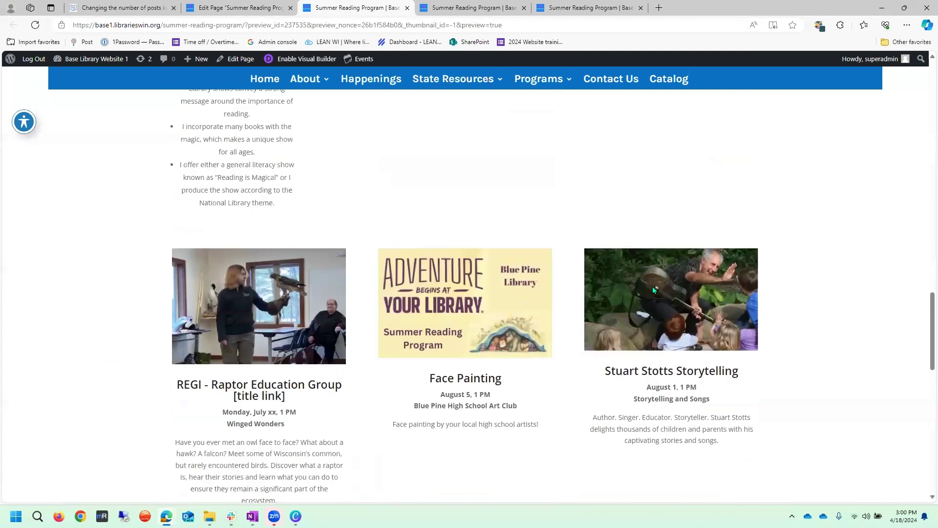
# Step: In the page editor, move the lower row's Face Painting, storyteller and Raptor Education Group blurbs into the upper row's third, second and fourth columns
pyautogui.hotkey('ctrl', 'shift', 'Tab')
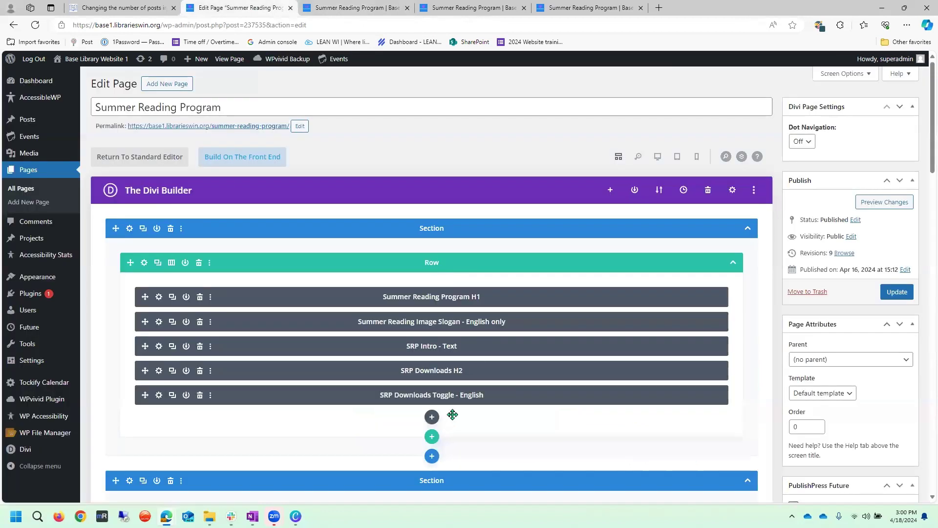
pyautogui.scroll(-5, 452, 414)
pyautogui.scroll(-8, 452, 414)
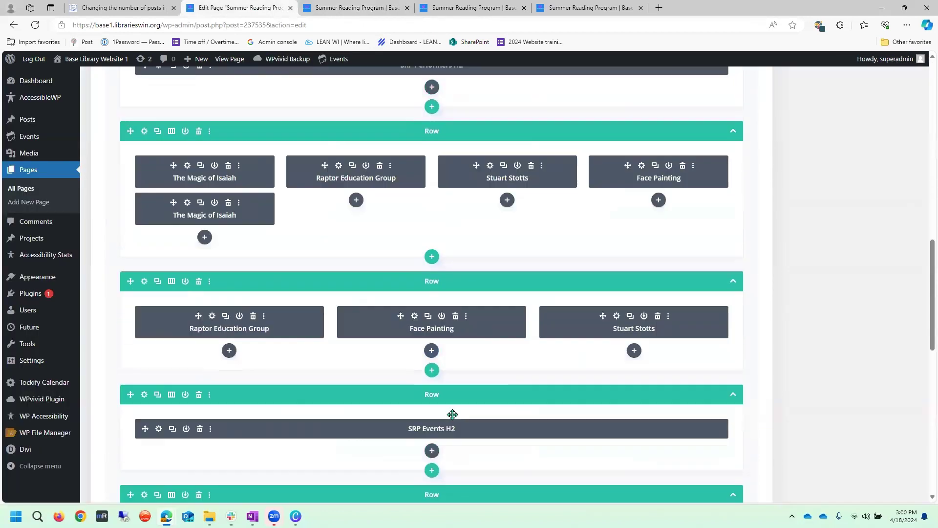
pyautogui.moveTo(401, 316)
pyautogui.mouseDown()
pyautogui.moveTo(408, 271)
pyautogui.moveTo(508, 207)
pyautogui.mouseUp()
pyautogui.moveTo(606, 316); pyautogui.dragTo(350, 209)
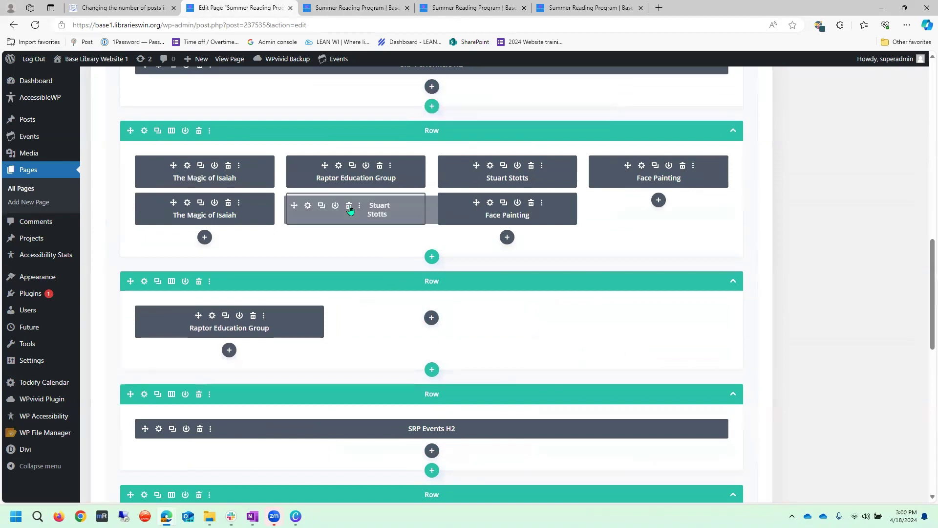
pyautogui.moveTo(198, 316)
pyautogui.mouseDown()
pyautogui.moveTo(648, 197)
pyautogui.moveTo(623, 205)
pyautogui.mouseUp()
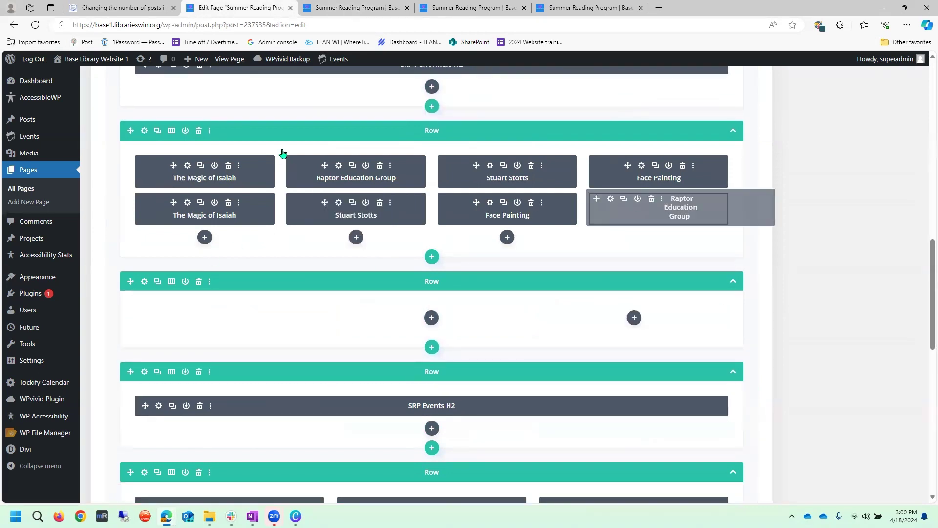
# Step: Preview the page changes again, examine the alignment of the stacked performer blurbs, and switch to the earlier published three-column version for comparison
pyautogui.click(357, 7)
pyautogui.click(35, 25)
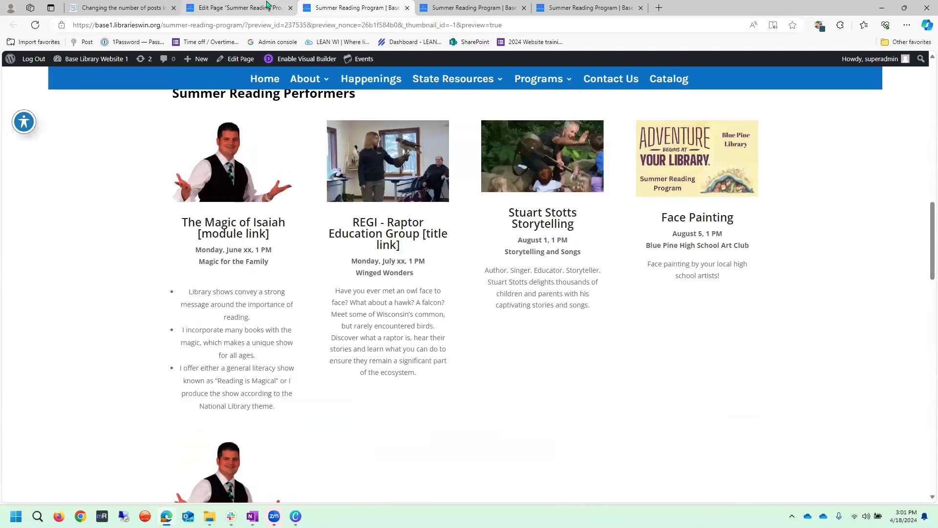
pyautogui.click(267, 6)
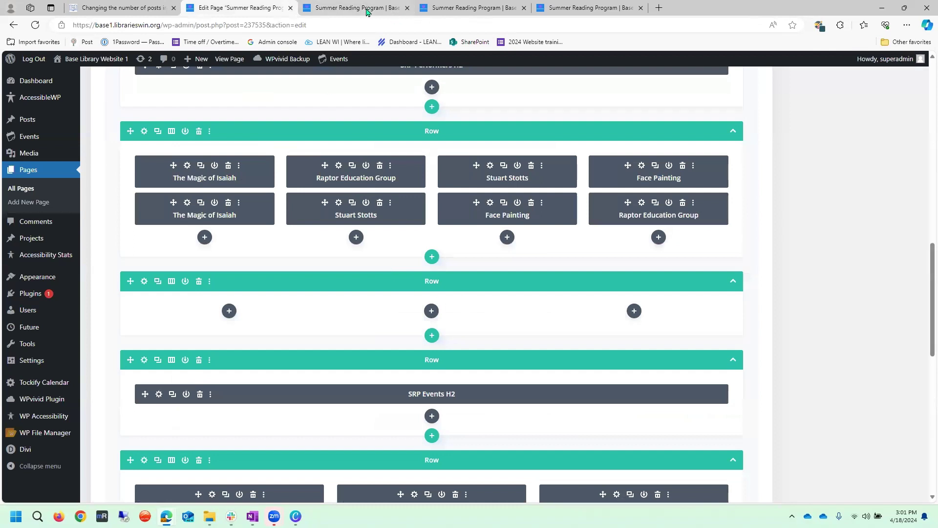
pyautogui.scroll(10, 503, 104)
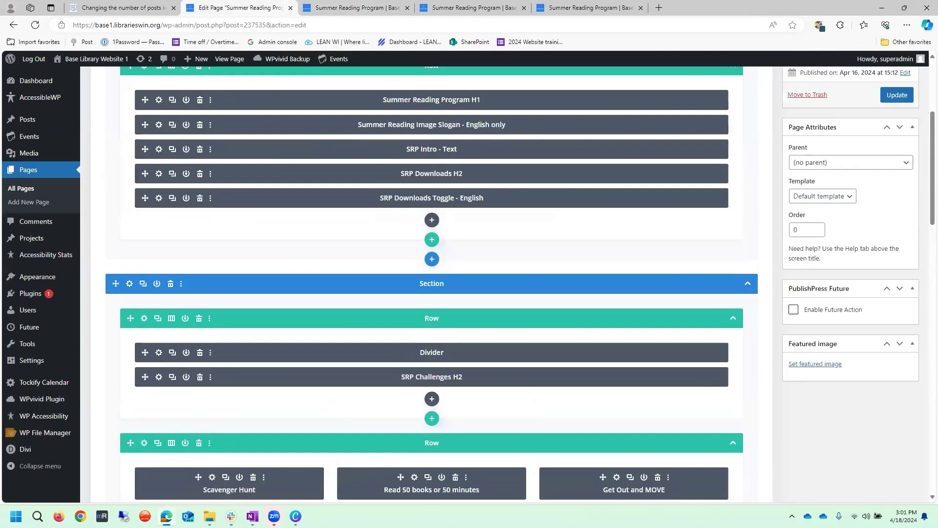
pyautogui.scroll(4, 431, 284)
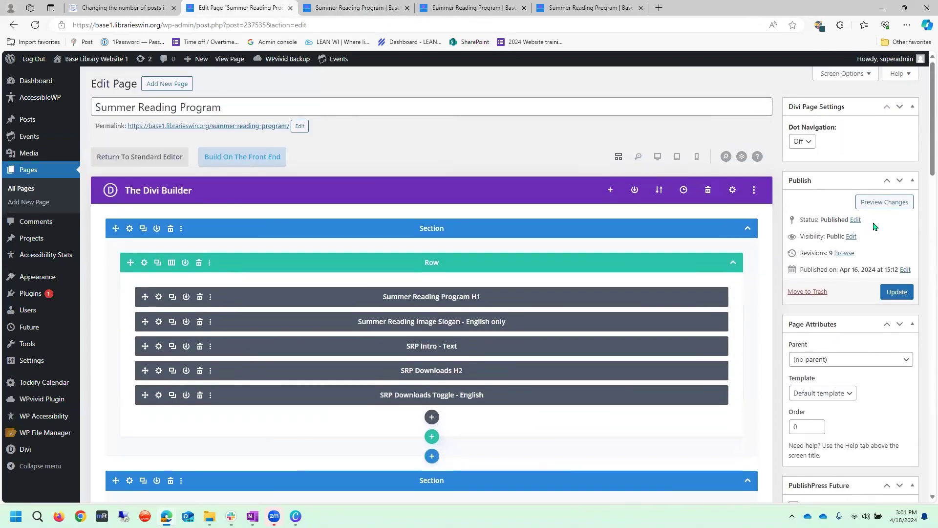
pyautogui.click(365, 5)
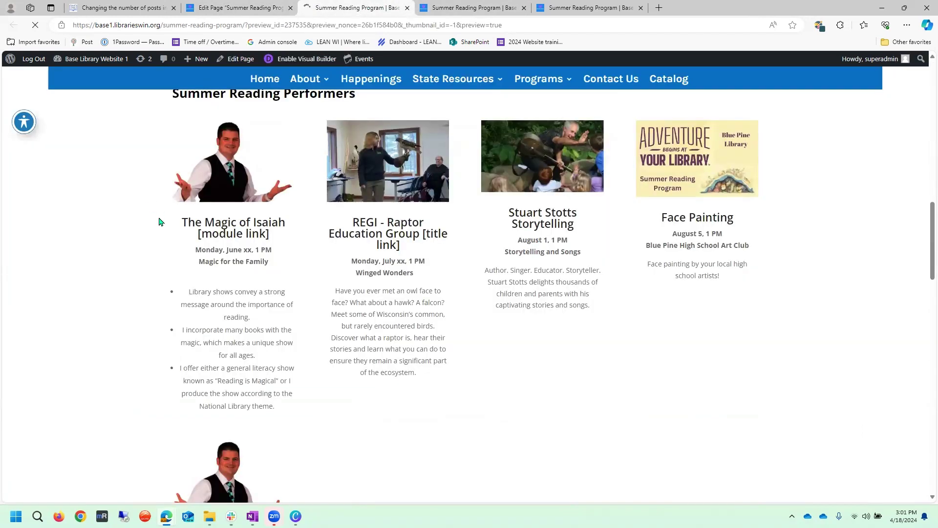
pyautogui.scroll(-6, 159, 223)
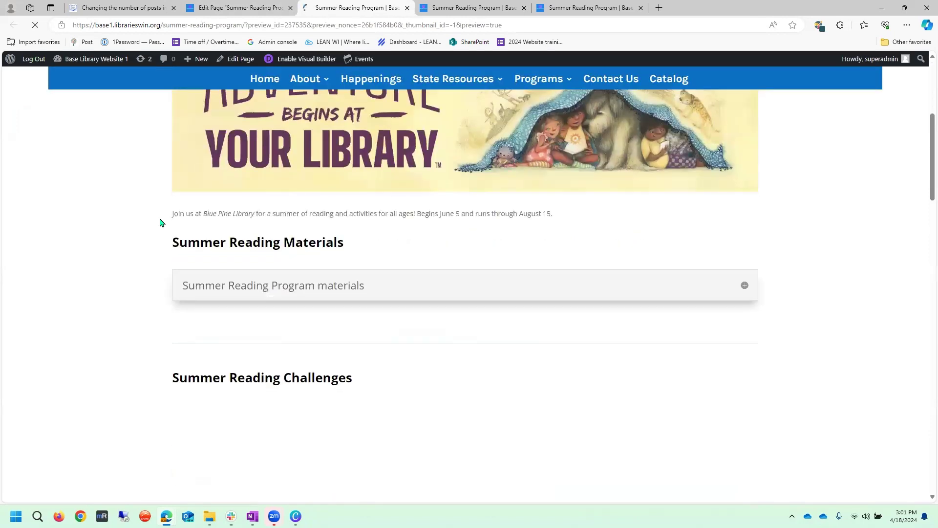
pyautogui.scroll(-13, 160, 223)
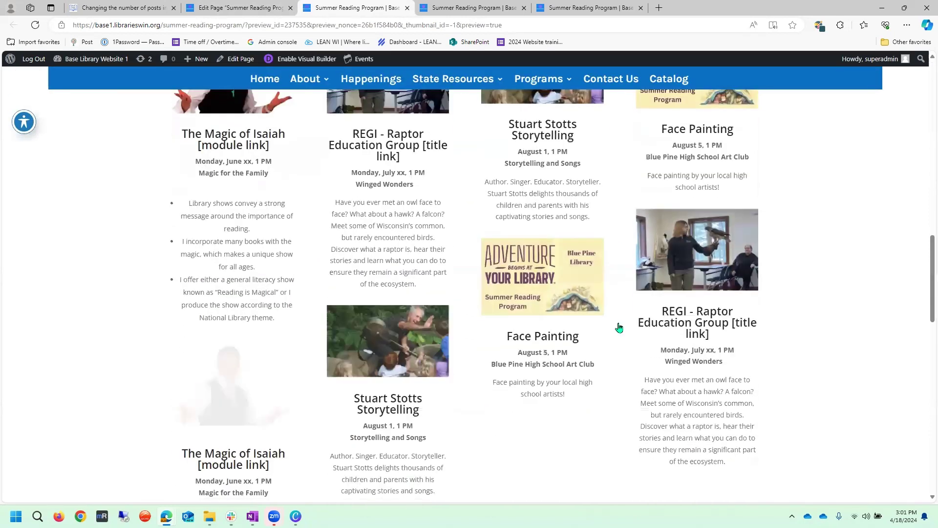
pyautogui.scroll(-6, 318, 371)
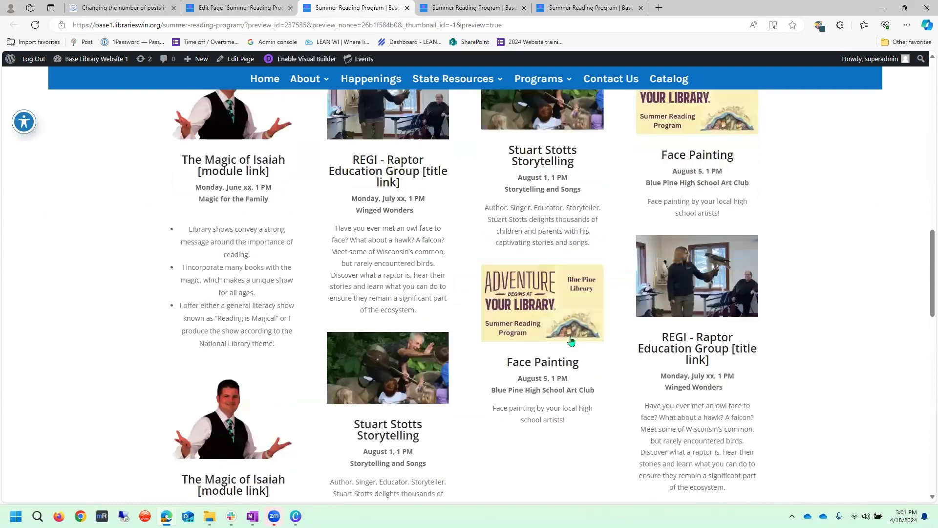
pyautogui.scroll(1, 477, 151)
pyautogui.scroll(-2, 742, 365)
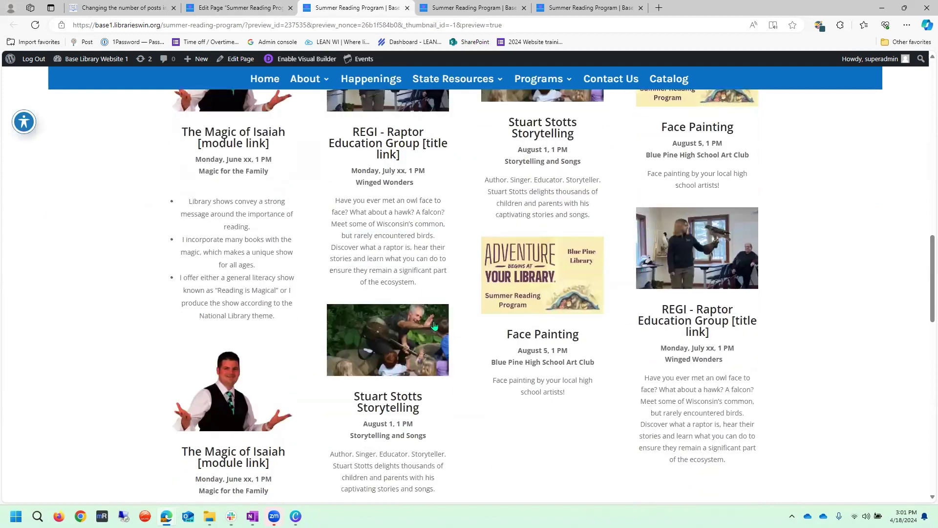
pyautogui.scroll(-4, 240, 423)
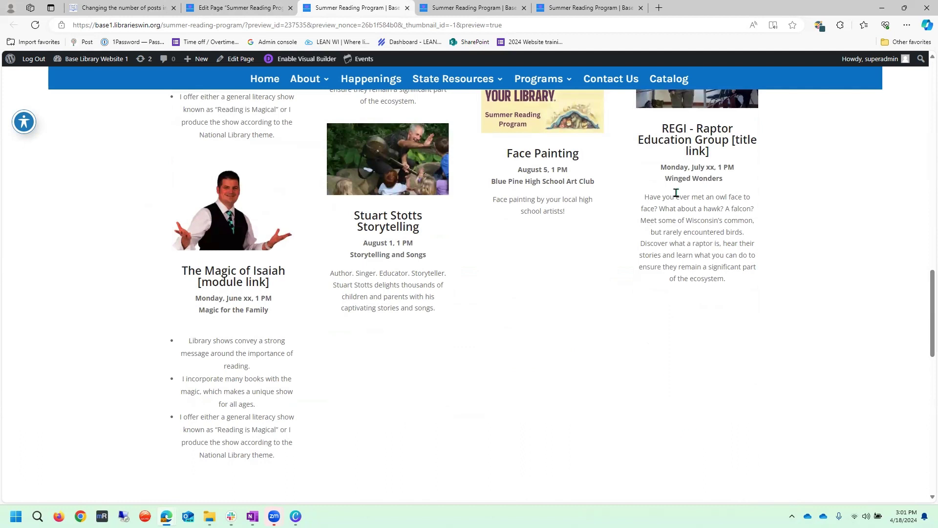
pyautogui.click(445, 4)
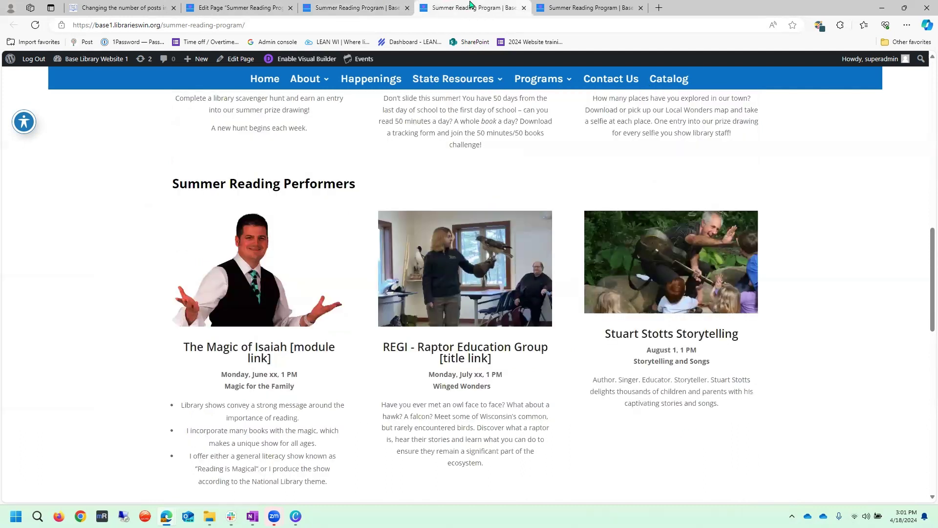